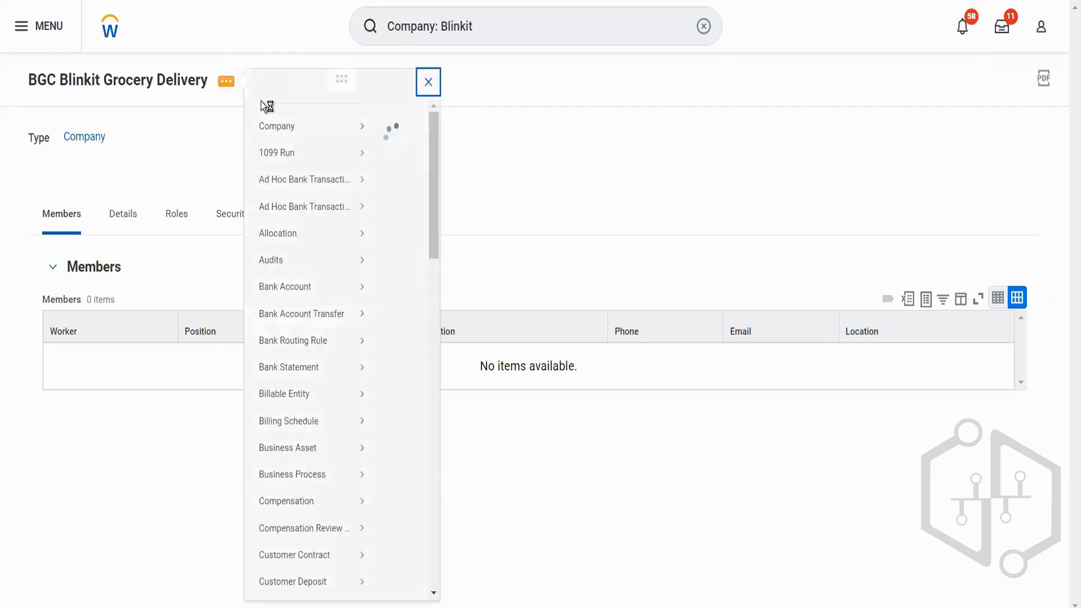
From BGC Blinkit Grocery Delivery's accounting details, open the Standard Corporate Controls account control rule set in a new tab.
mouse_move(326, 141)
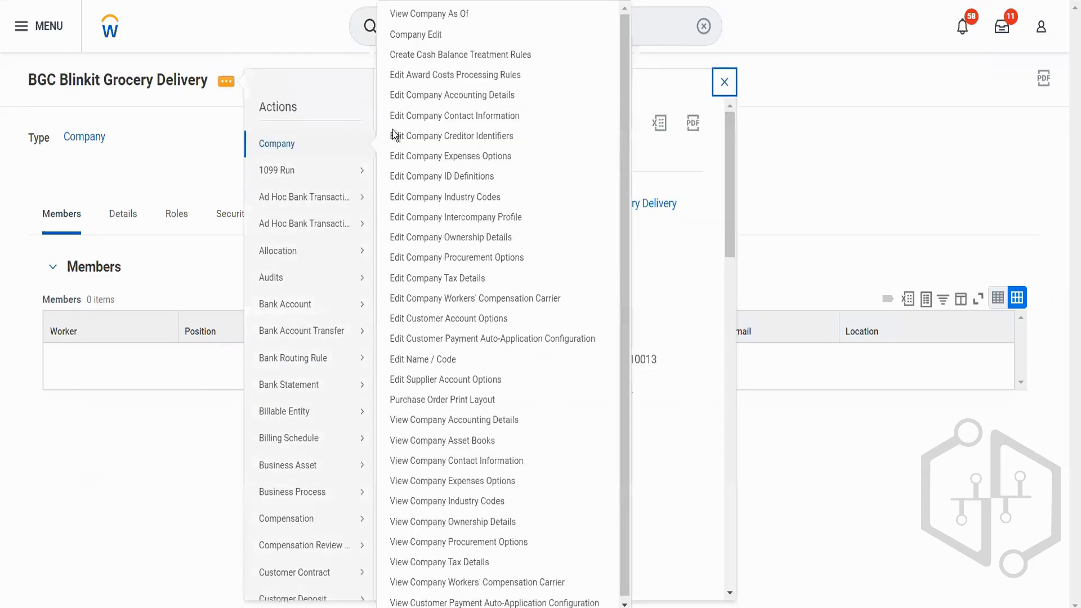
left_click(418, 95)
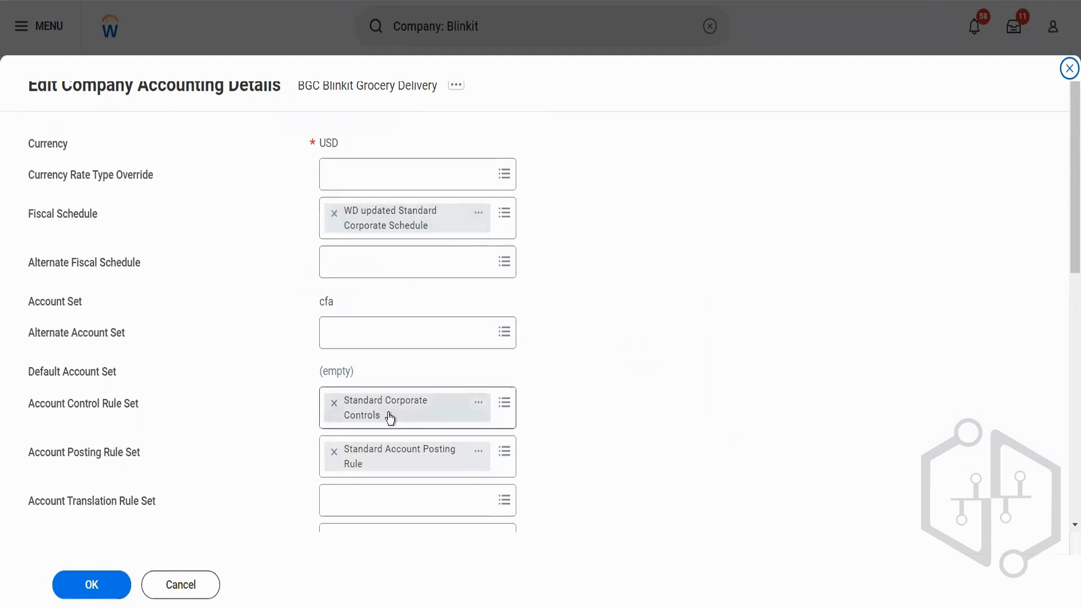
left_click(477, 403)
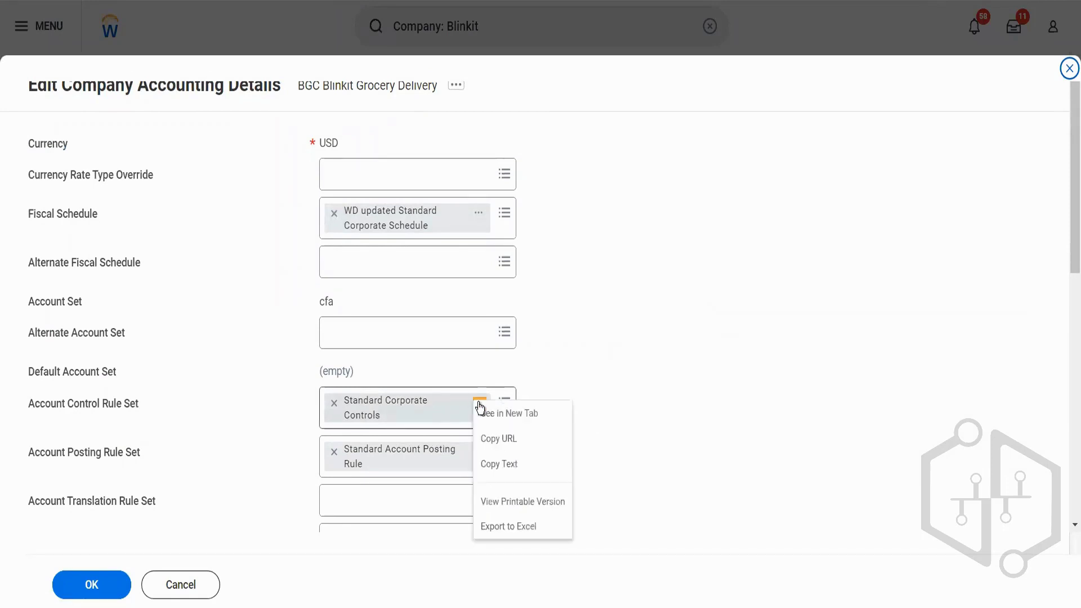
left_click(485, 412)
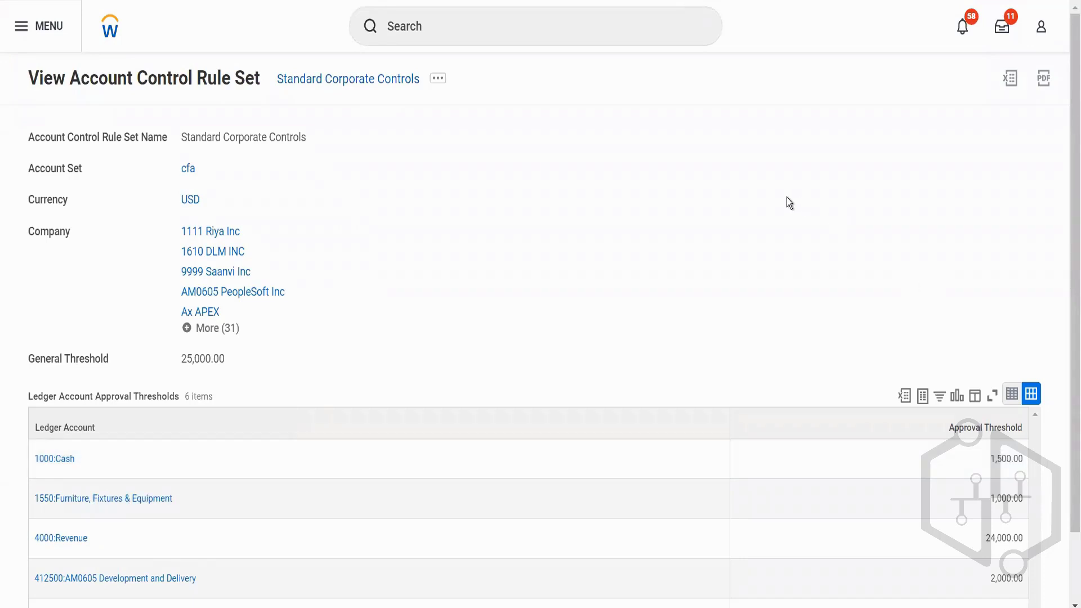
Search for the Create Account Control Rule Set task, open its form to view the fields, and cancel it.
left_click(488, 35)
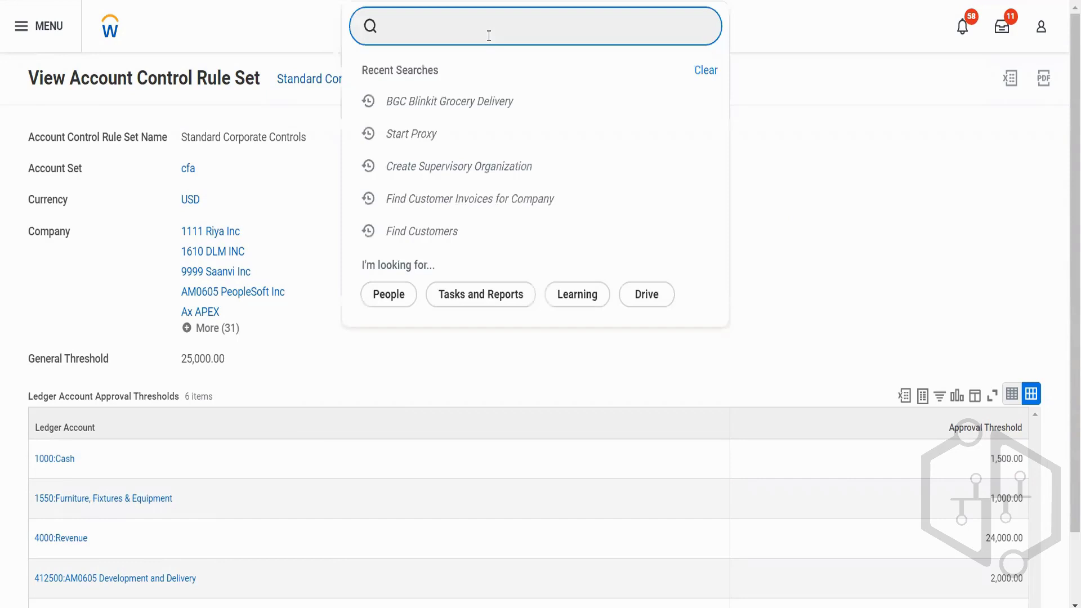
type("cr")
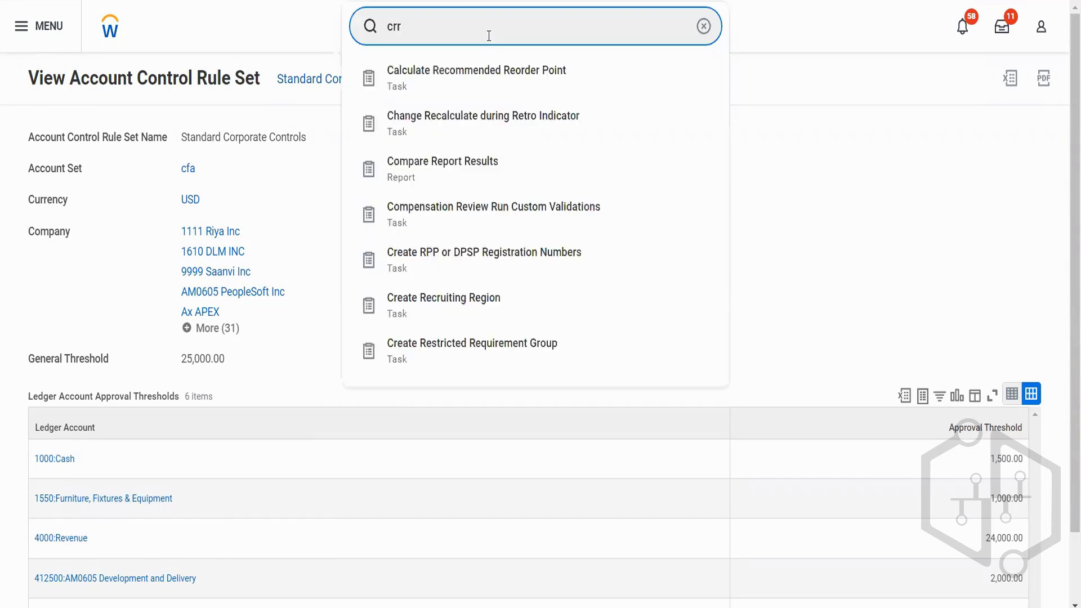
type(" acc con")
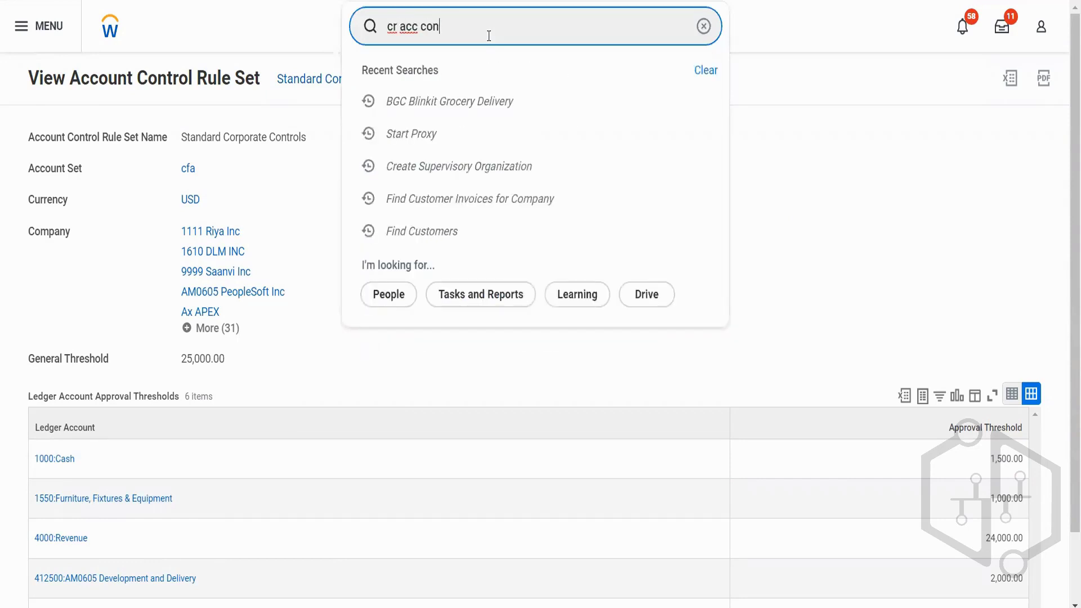
type("tr rule")
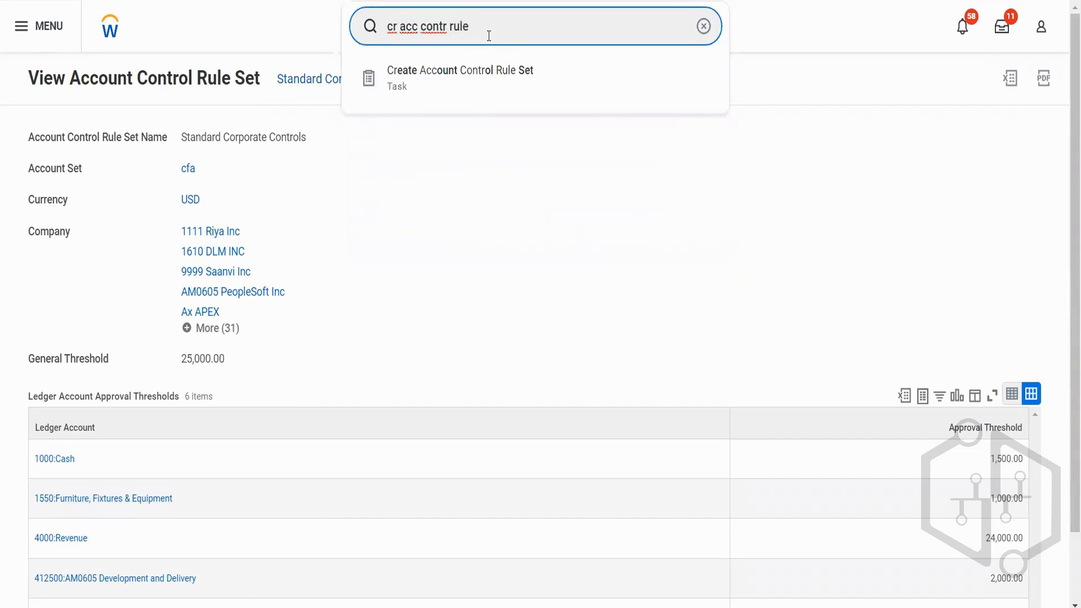
key("Down")
key("Return")
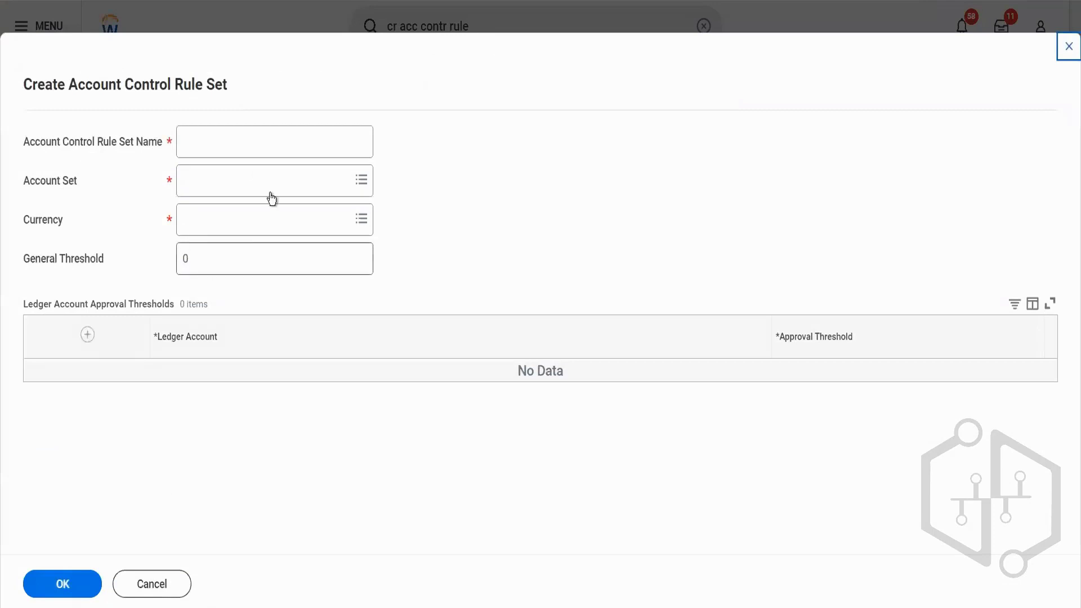
left_click(167, 588)
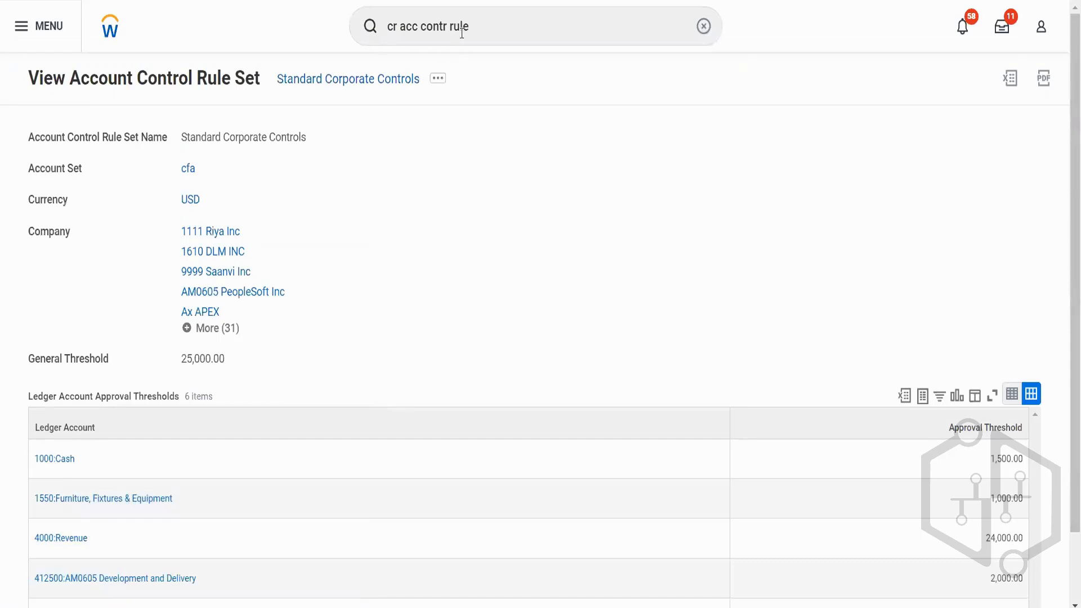
Search for the View Account Posting Rule Set report and open it.
left_click(478, 29)
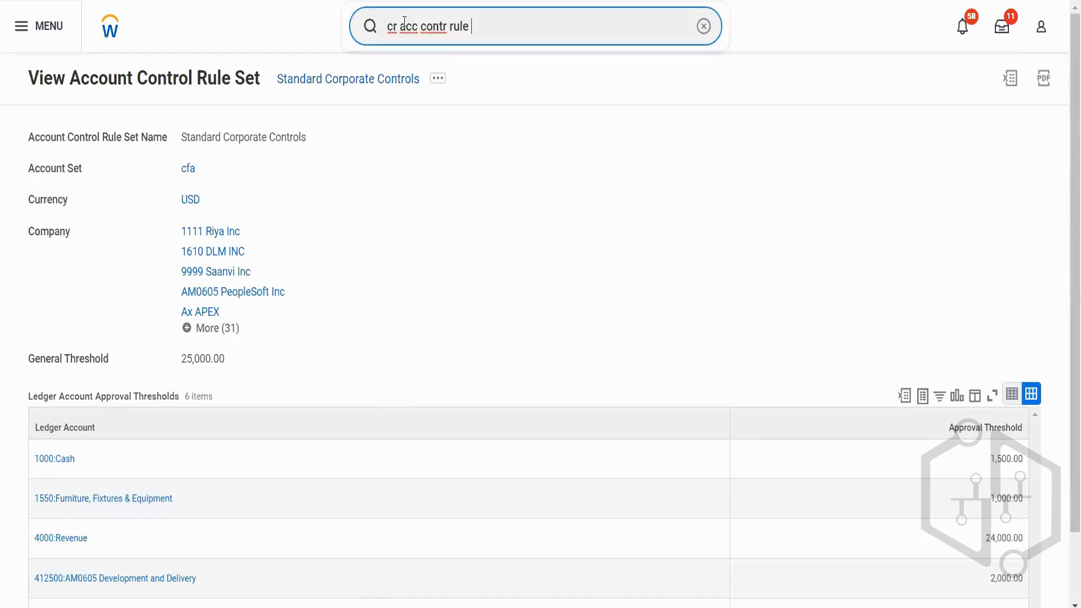
left_click_drag(473, 26, 382, 27)
type("view a")
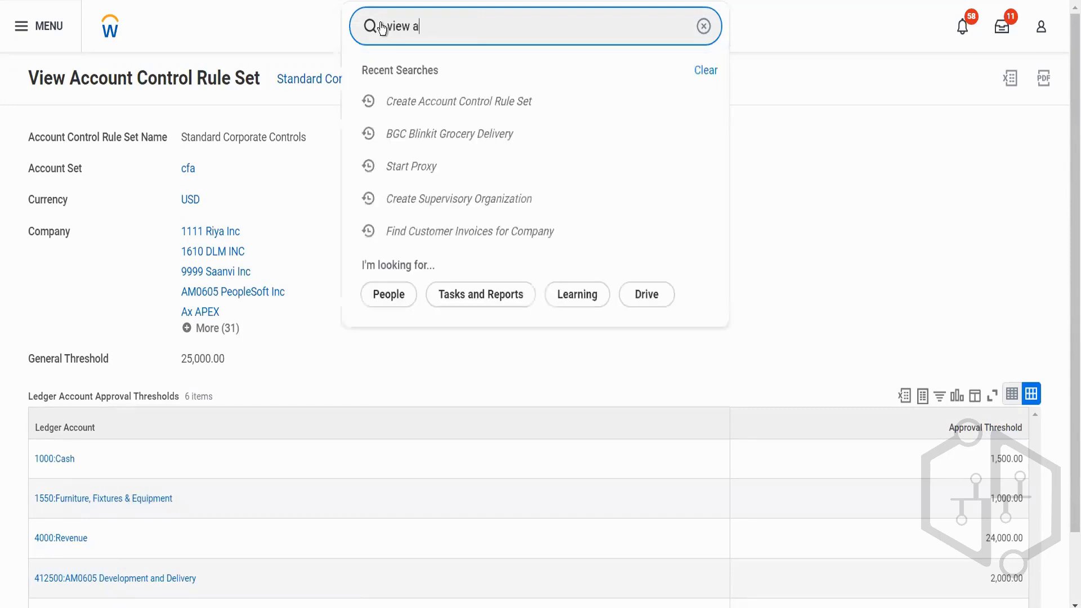
type("cc post")
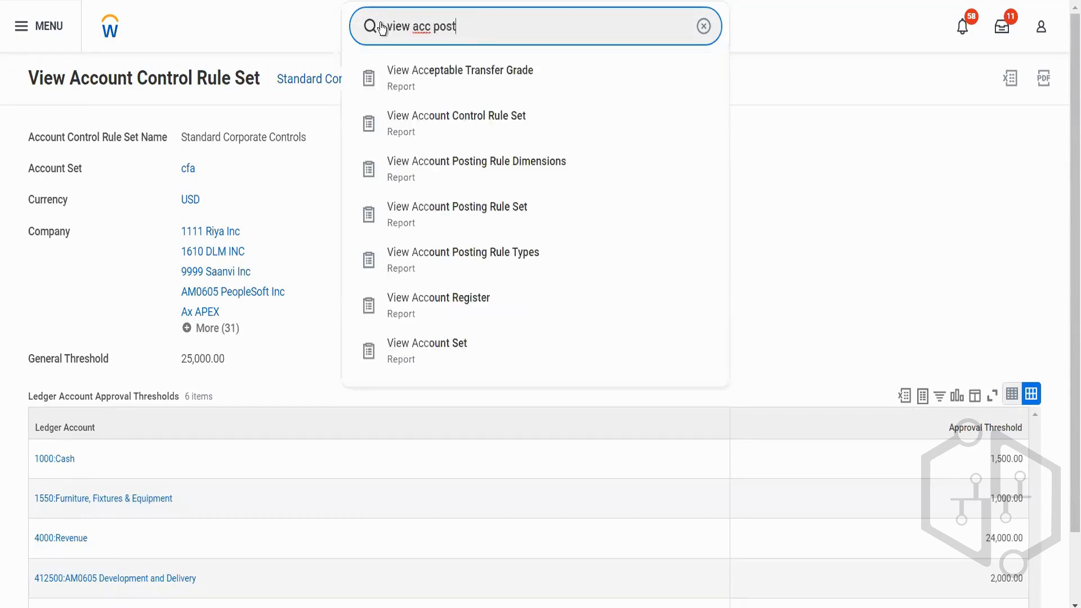
type(" rule set")
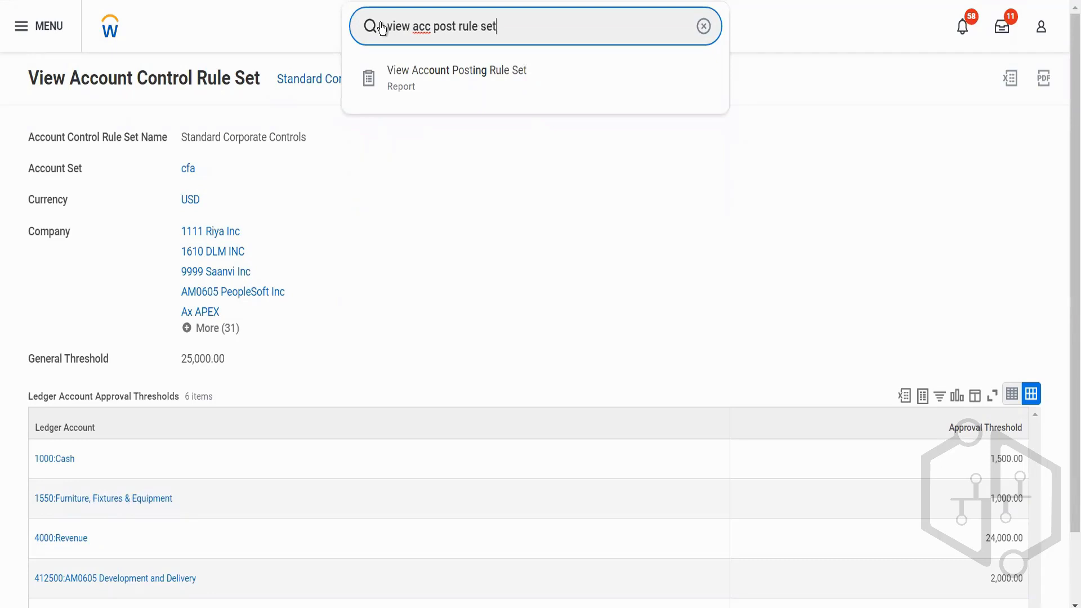
key("Down")
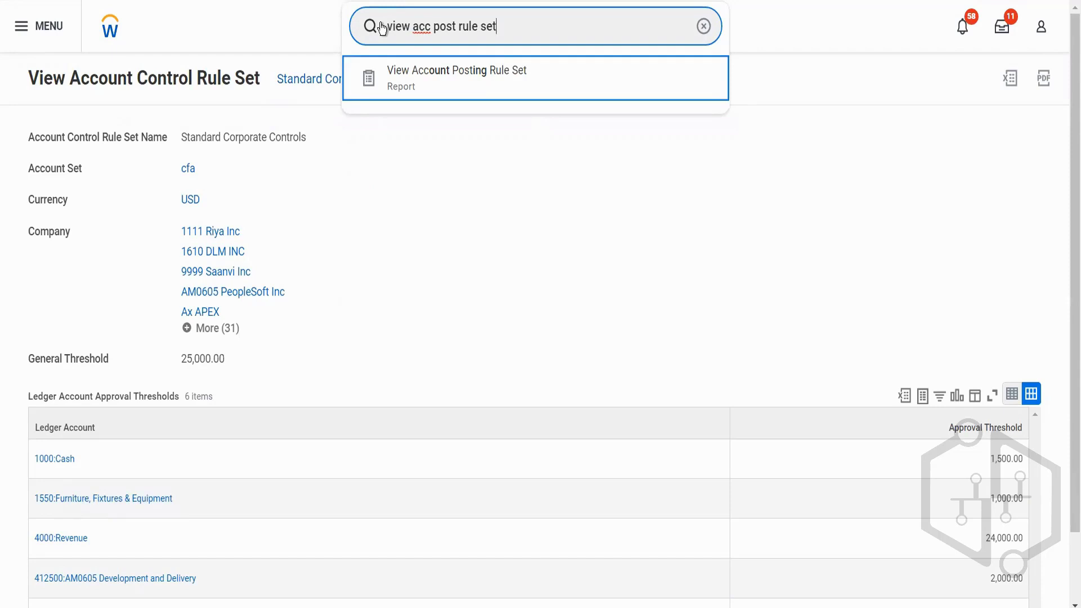
key("Return")
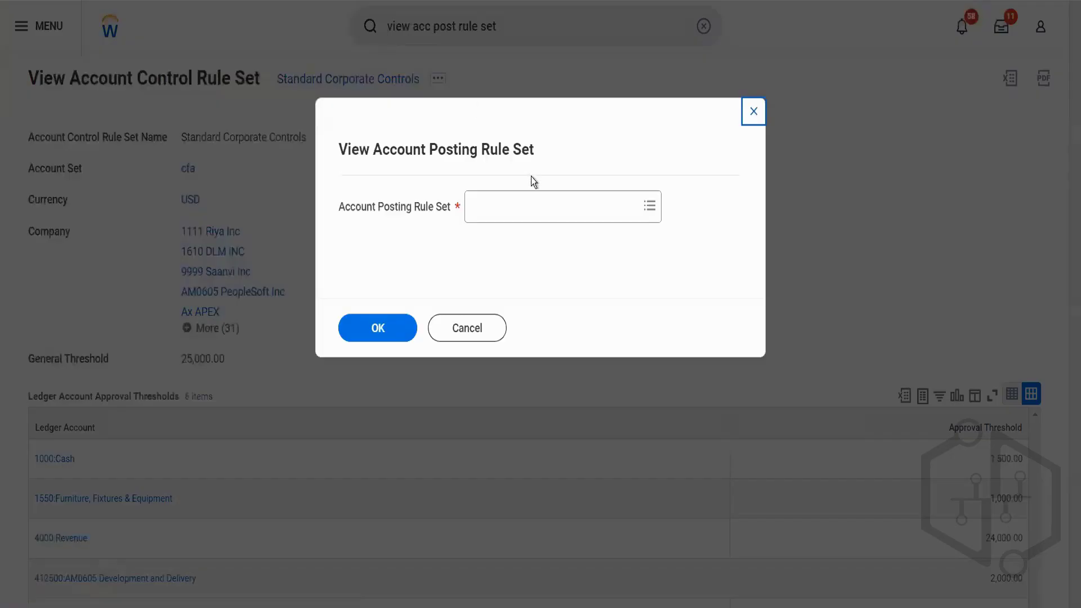
Run the report for the Standard Accounting Posting Rule Set, found by searching the rule sets for "standard post".
left_click(507, 207)
left_click(500, 247)
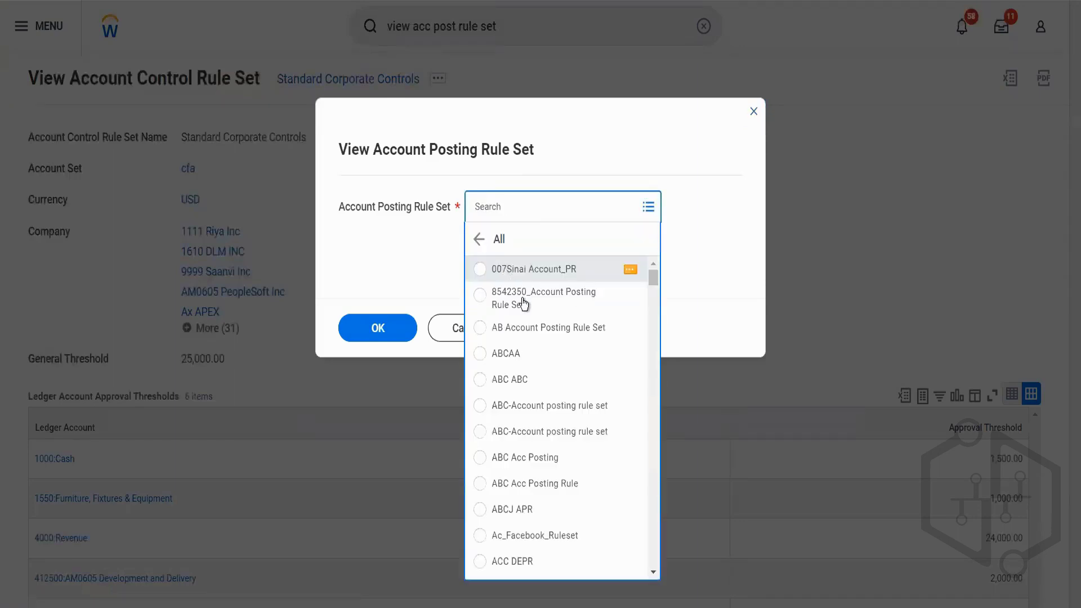
scroll(539, 389, "down", 6)
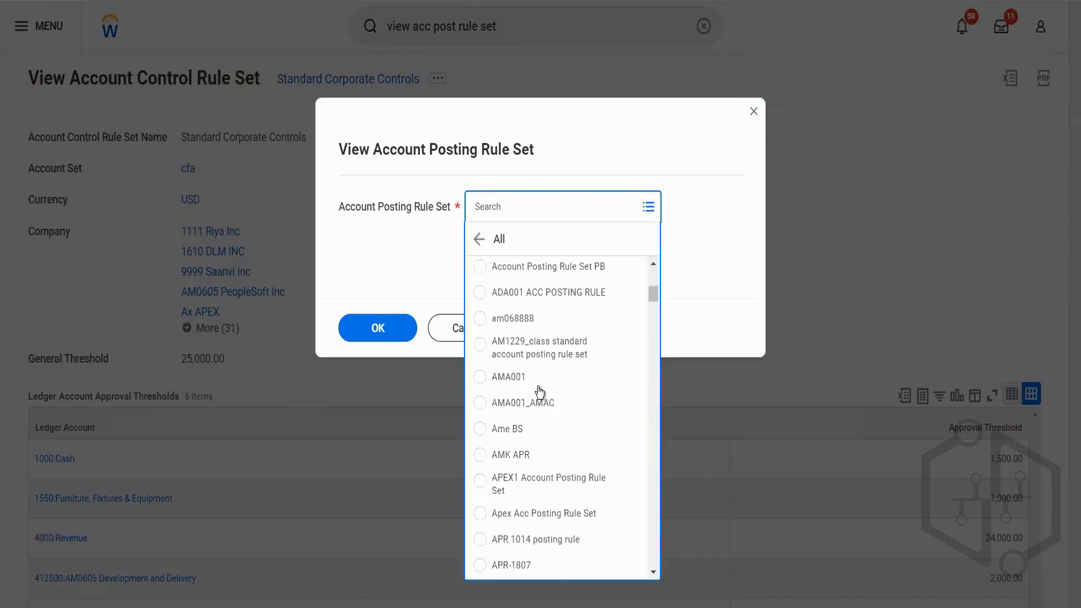
left_click(520, 209)
type("stan")
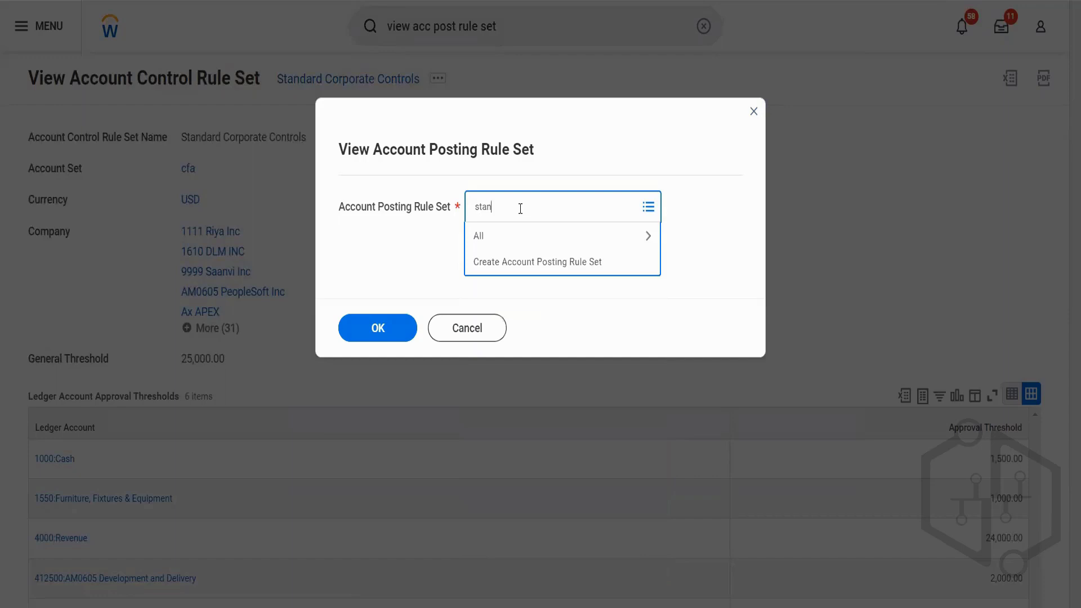
type("aard post")
key("Return")
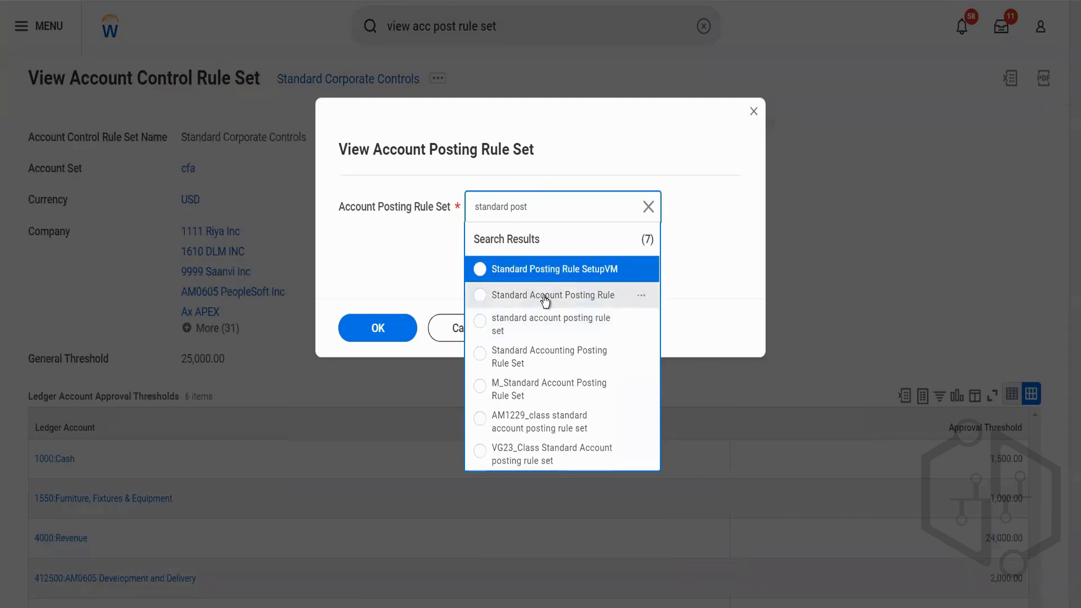
left_click(523, 362)
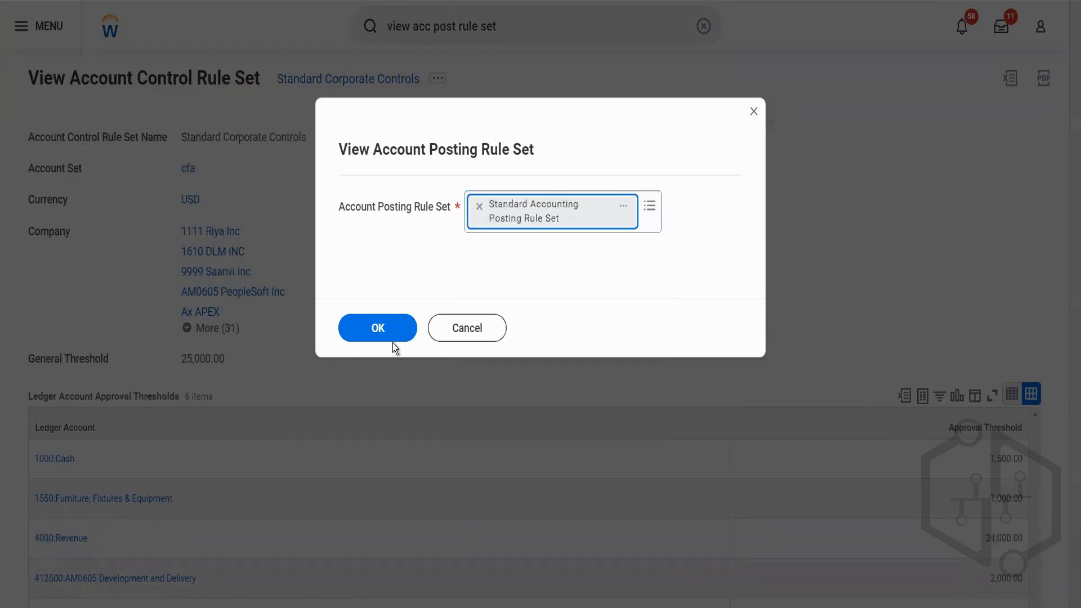
left_click(387, 332)
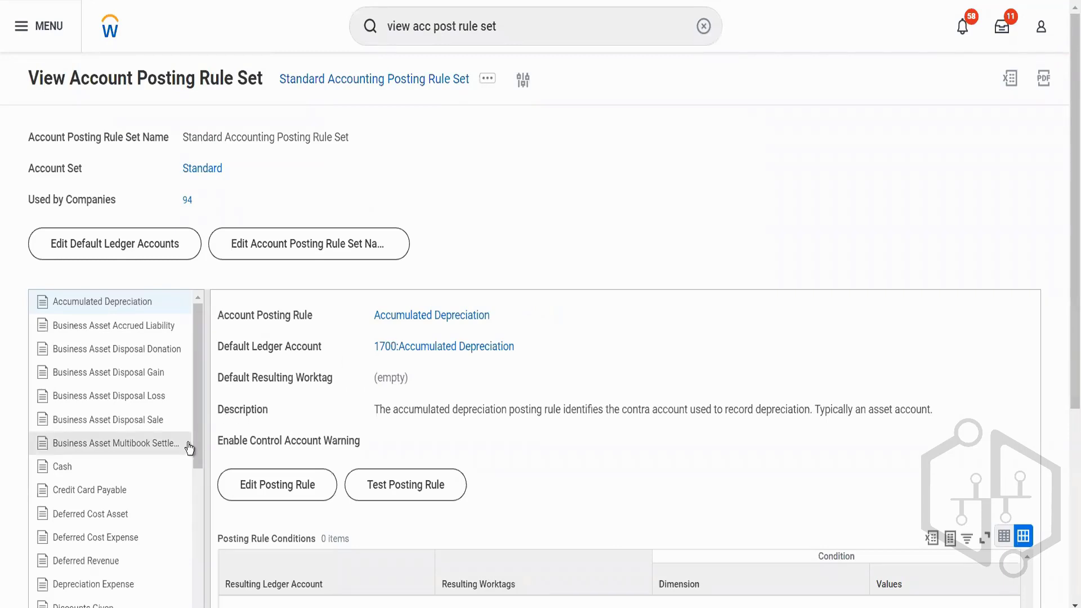
Examine the list of account posting rules contained in the Standard Accounting Posting Rule Set.
scroll(189, 448, "down", 7)
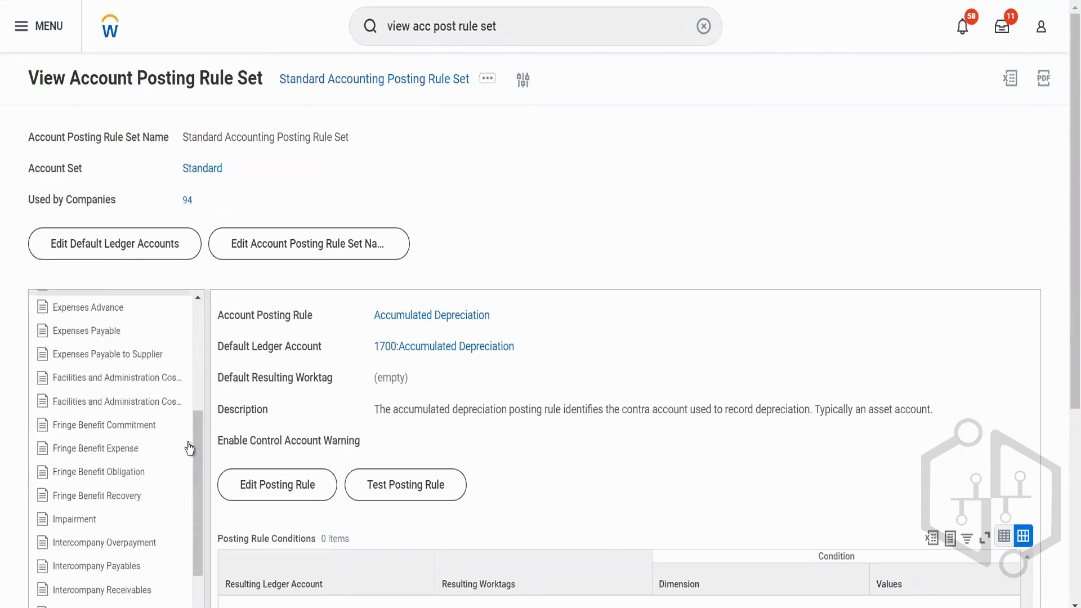
scroll(189, 448, "down", 8)
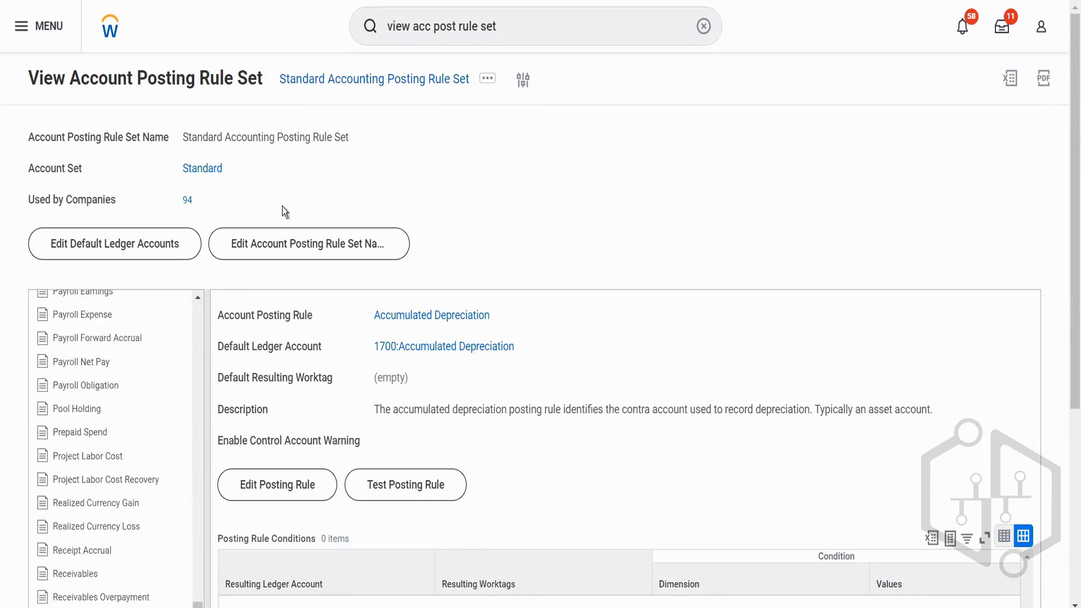
scroll(127, 365, "up", 5)
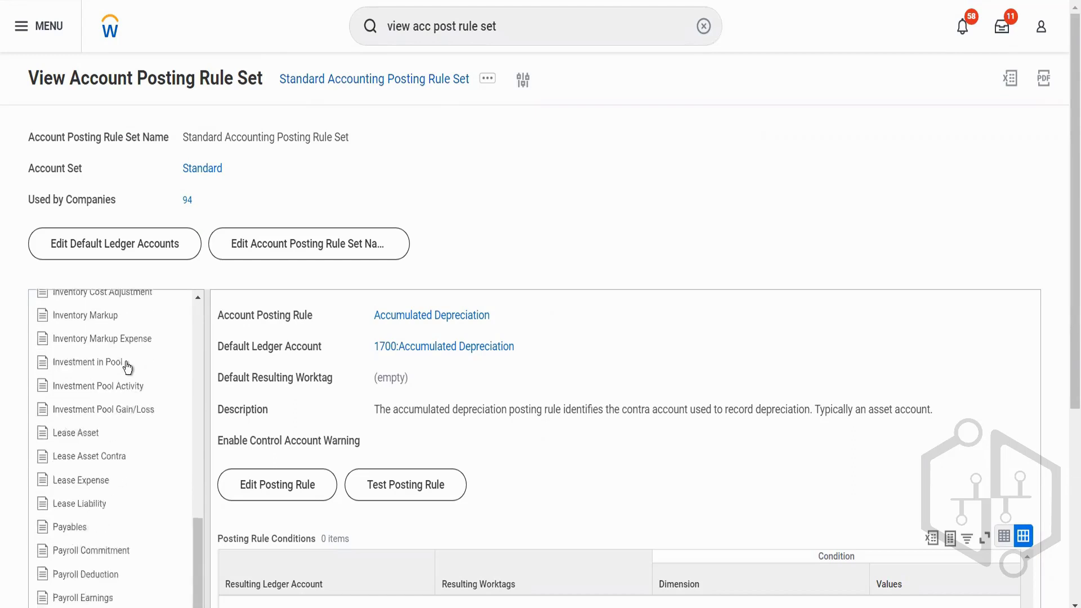
scroll(127, 367, "up", 10)
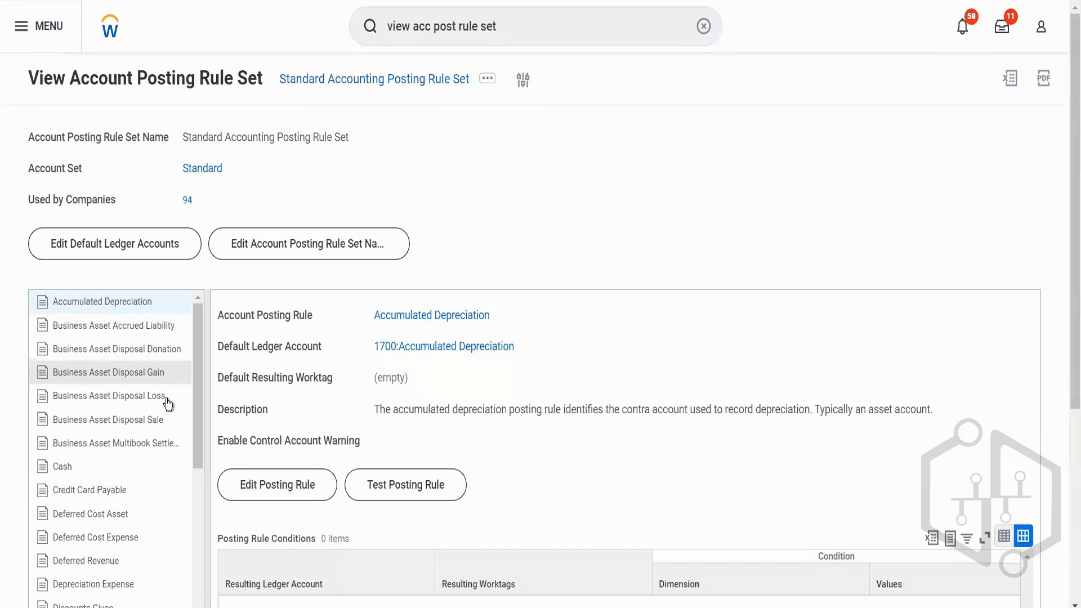
scroll(163, 429, "down", 3)
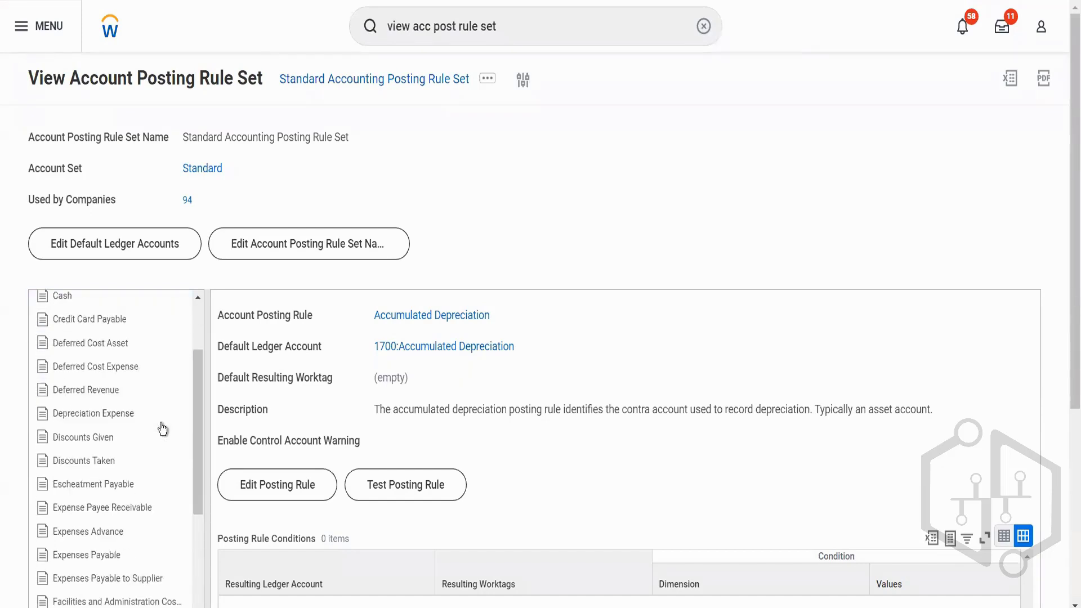
scroll(163, 429, "down", 10)
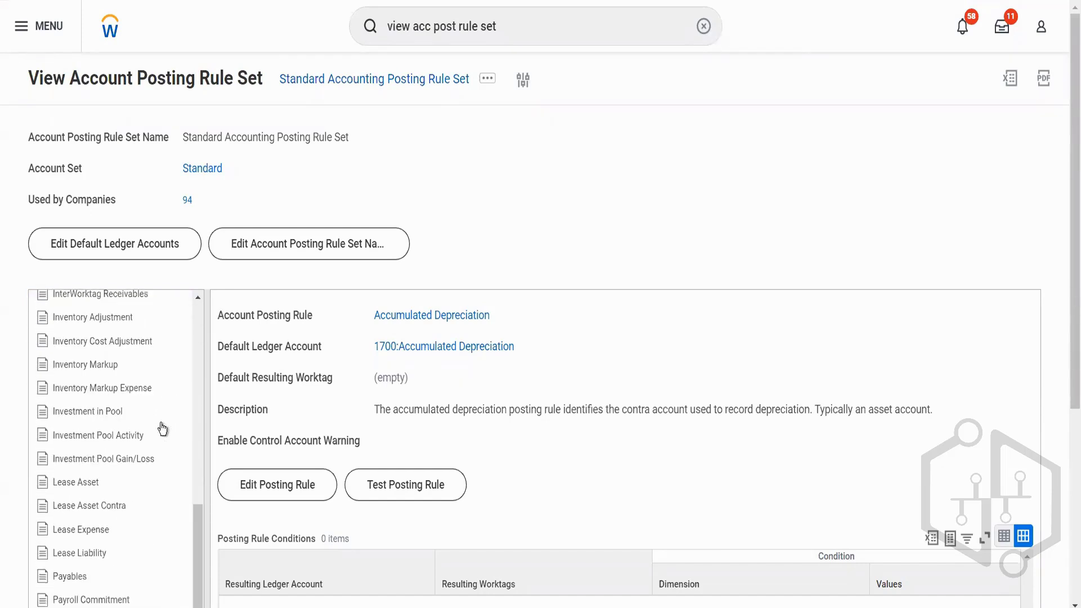
scroll(162, 429, "down", 10)
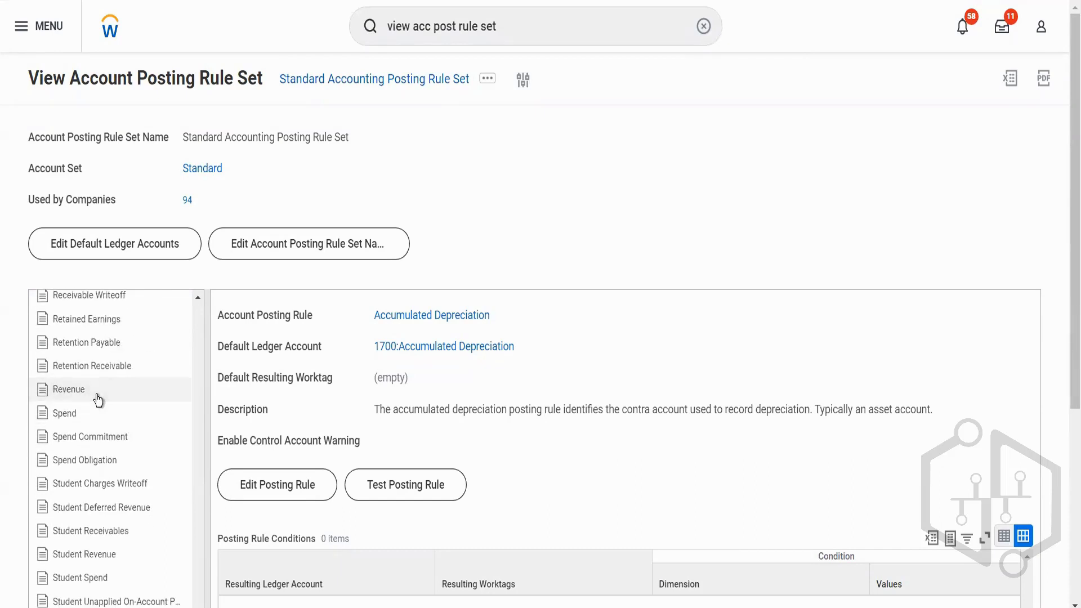
Open the Revenue posting rule and examine its default ledger account and posting rule conditions.
left_click(98, 398)
scroll(584, 371, "down", 2)
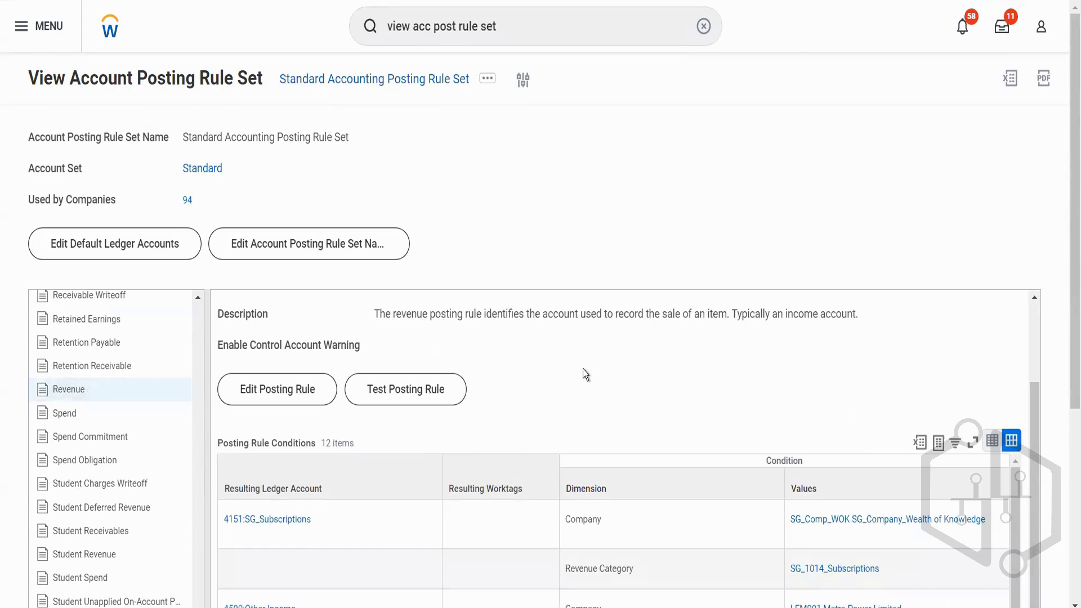
scroll(582, 369, "up", 2)
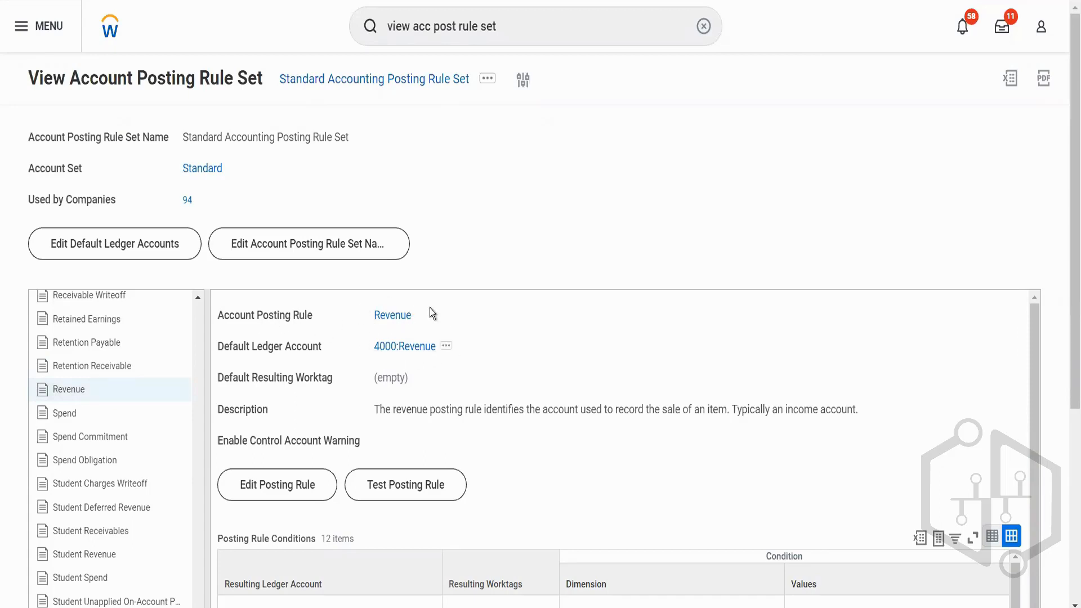
scroll(438, 370, "down", 2)
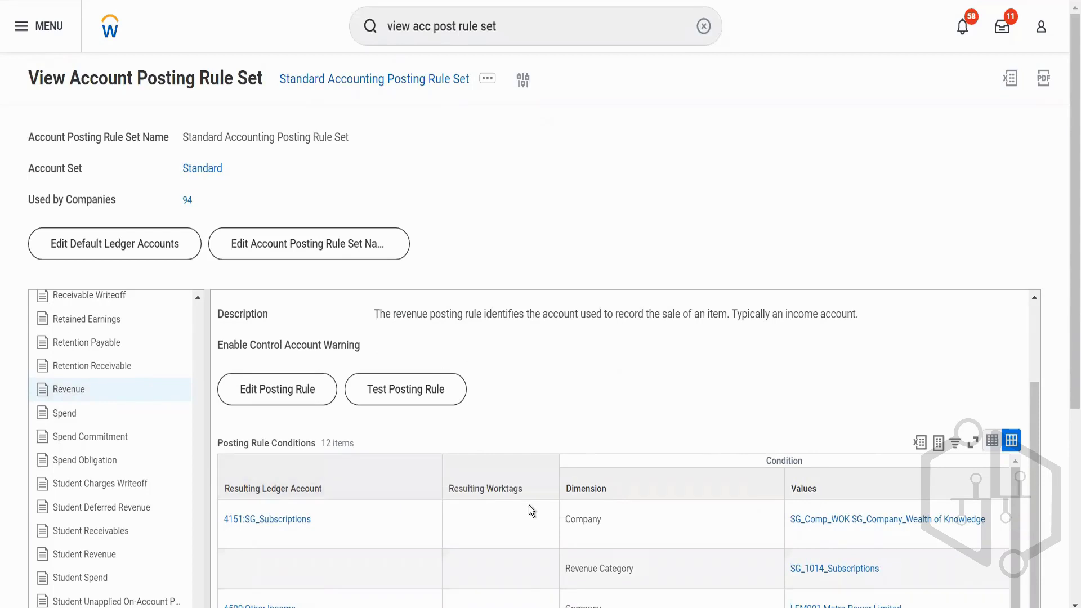
scroll(701, 428, "down", 2)
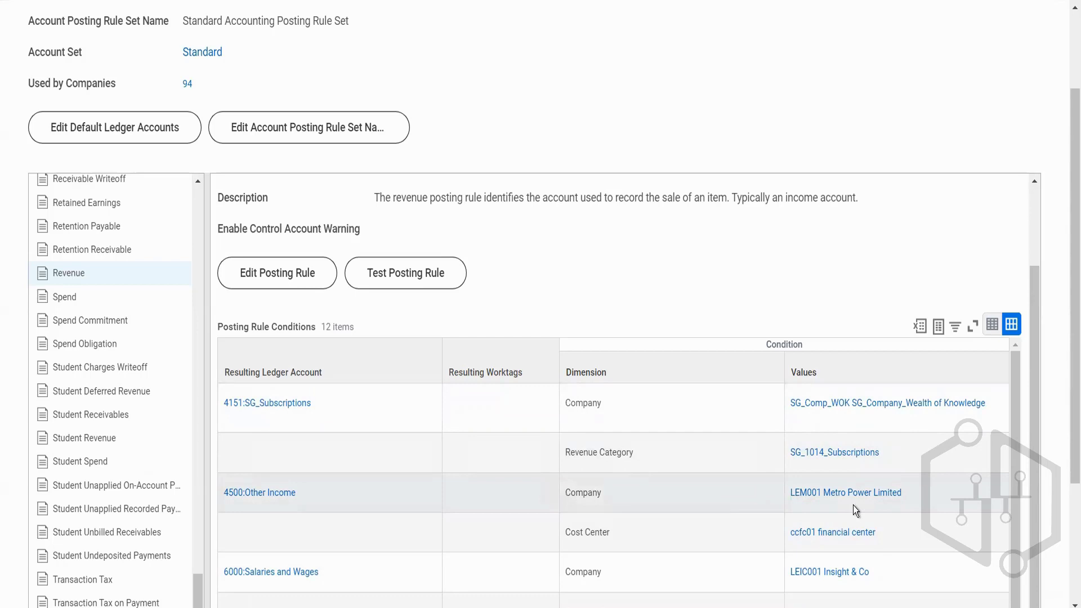
mouse_move(650, 461)
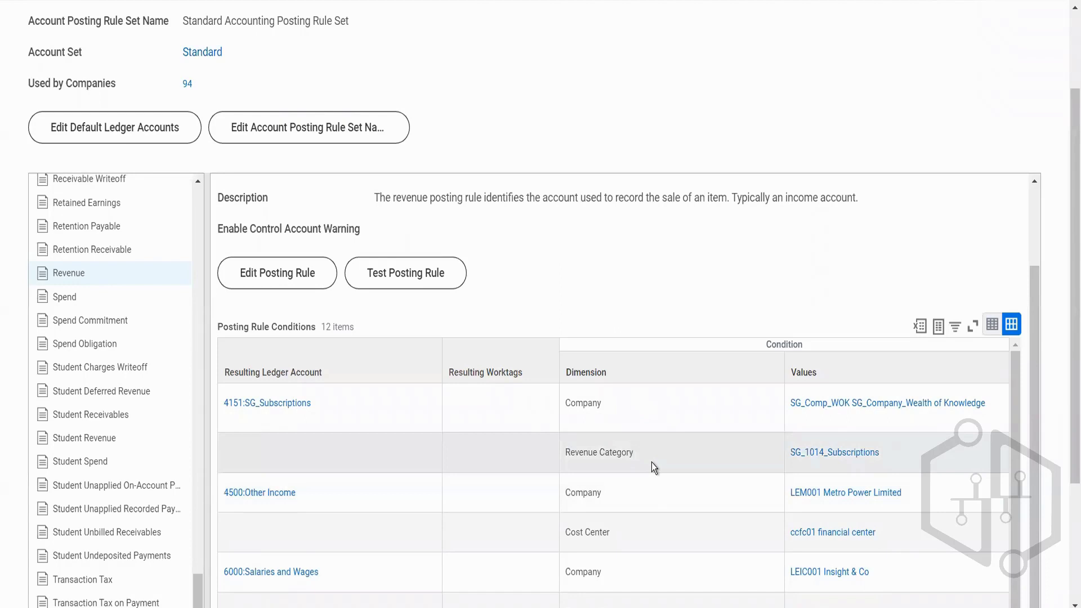
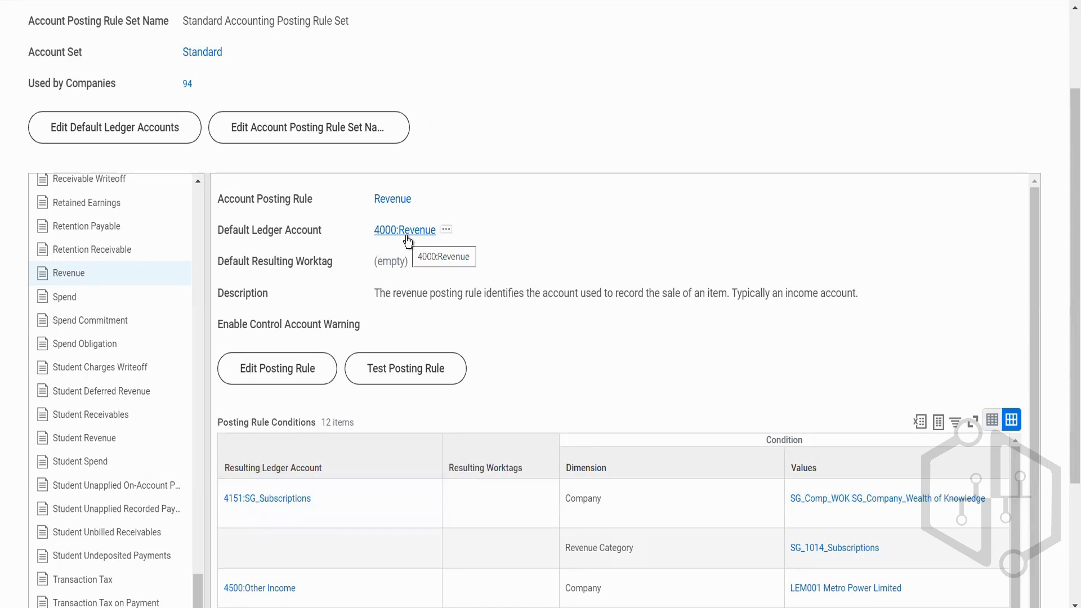
Recheck the Revenue rule's default ledger account, and review BGC Blinkit Grocery Delivery's accounting details through the Journal Reversal Options.
scroll(457, 270, "up", 1)
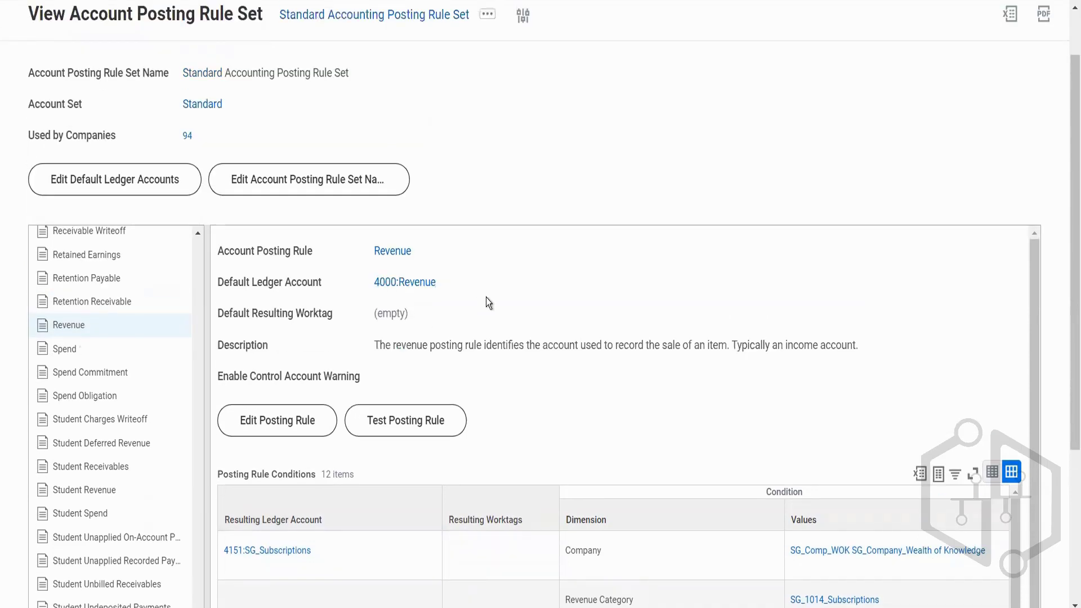
mouse_move(410, 285)
scroll(441, 106, "up", 2)
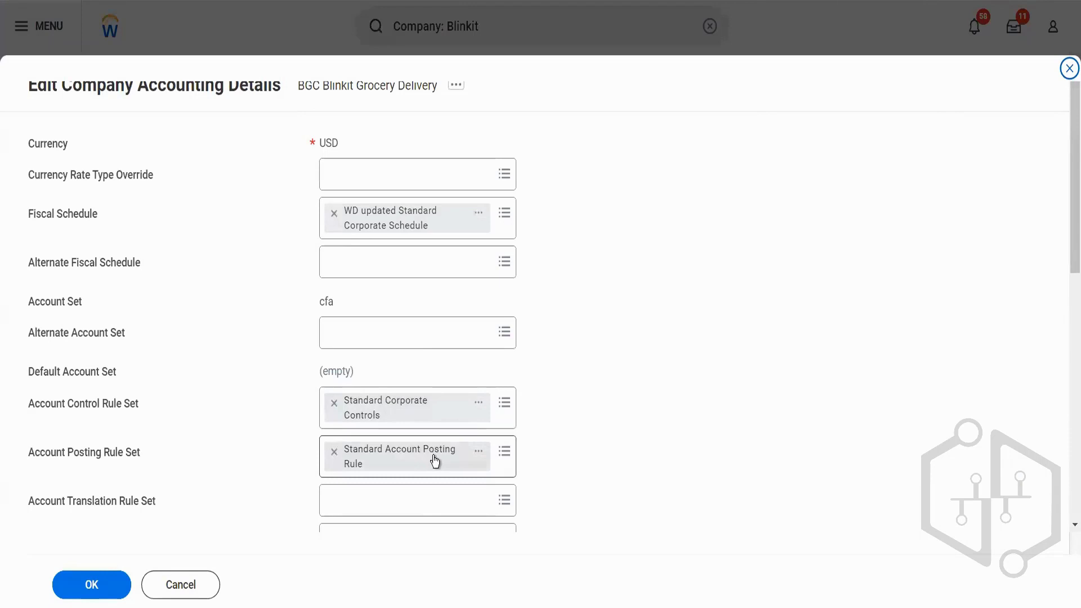
scroll(545, 459, "down", 4)
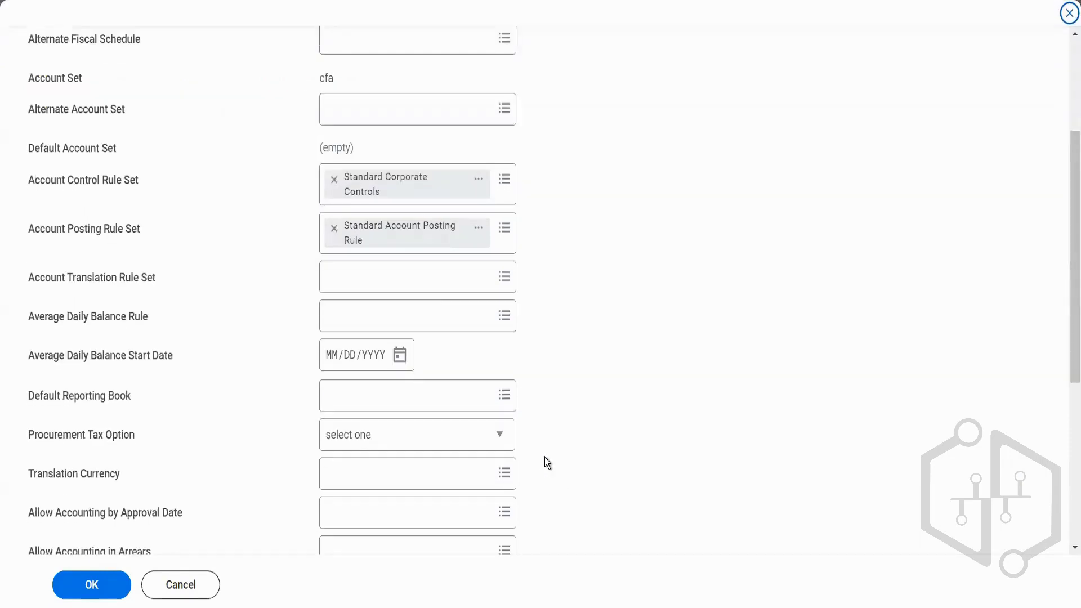
scroll(544, 457, "down", 6)
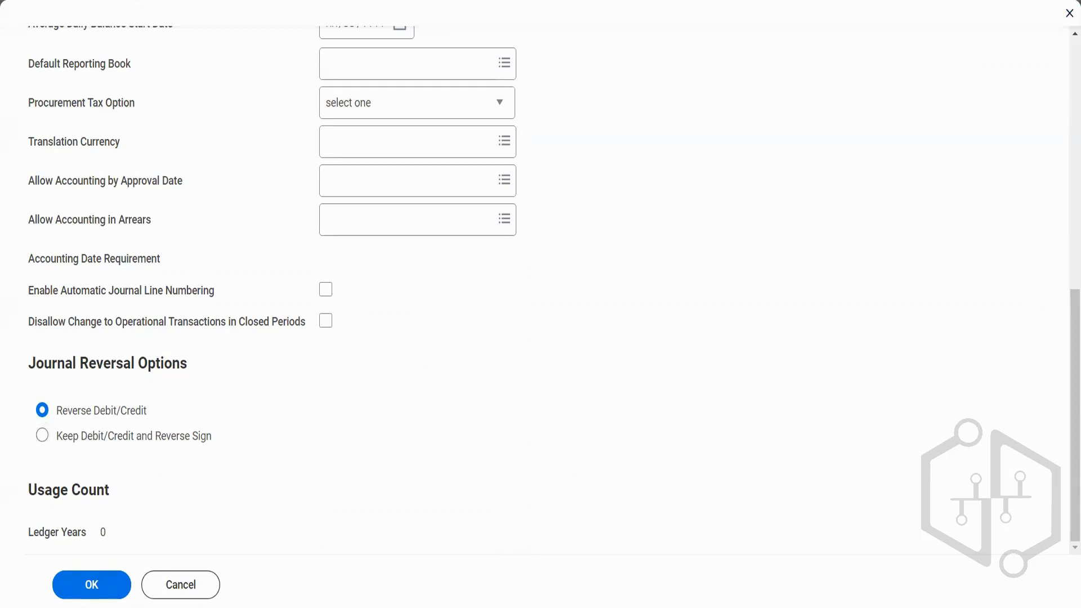
Open the Terminated Employees Eligible for Benefits workbook from the Downloads folder in Excel.
key("super+e")
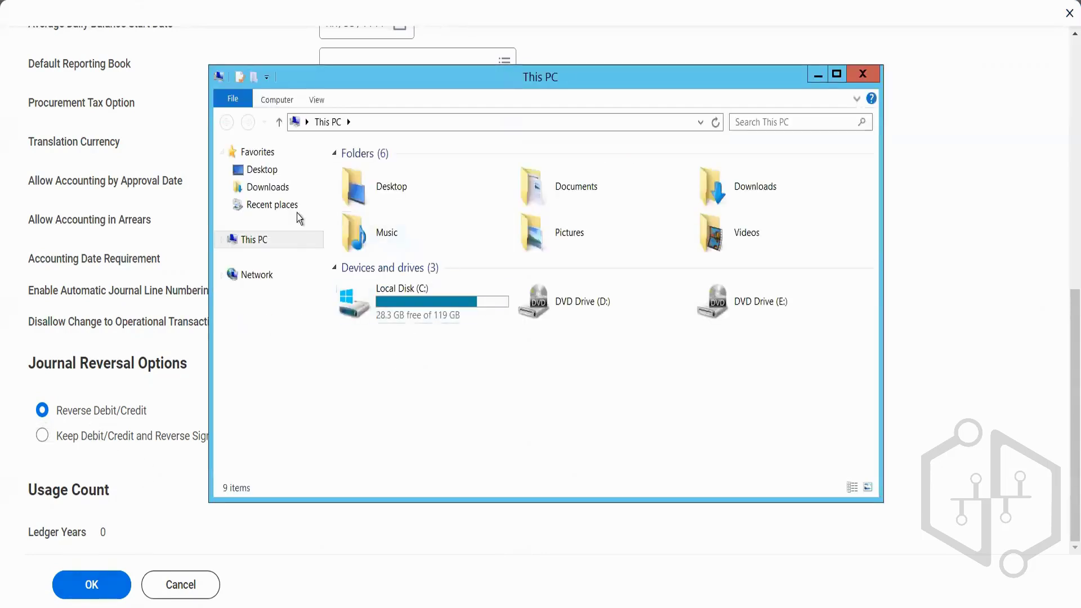
left_click(284, 192)
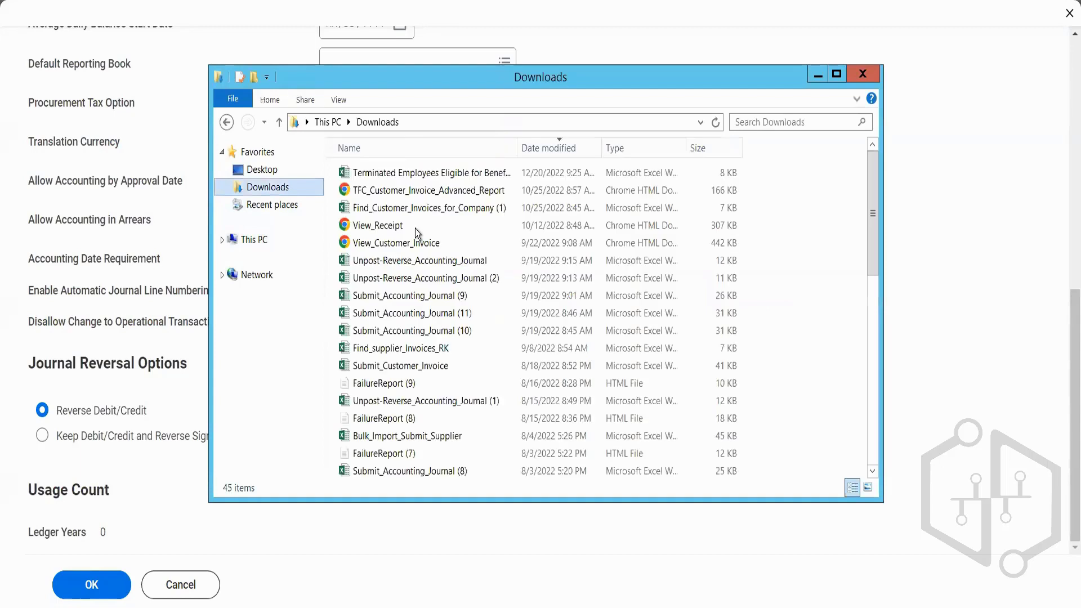
double_click(423, 180)
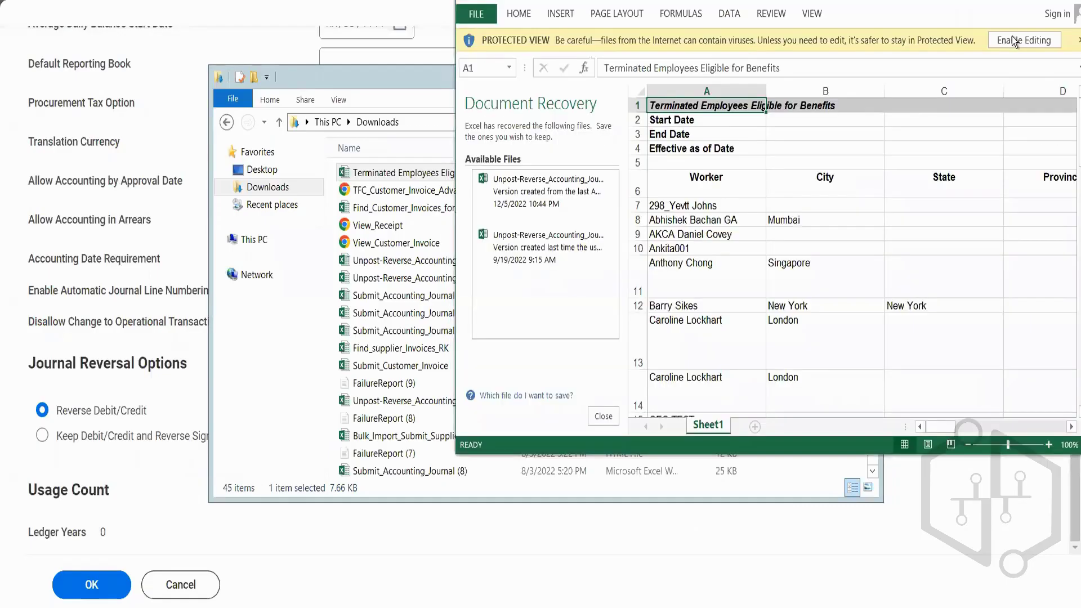
Enable editing of the workbook and add a blank second sheet in the enlarged window.
left_click(1013, 41)
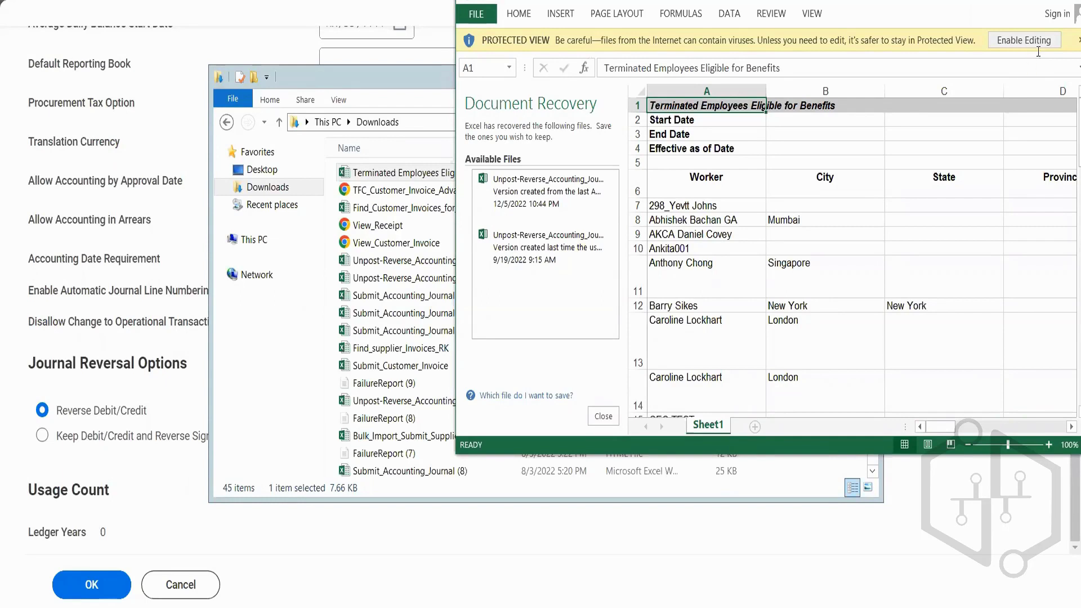
left_click(1025, 39)
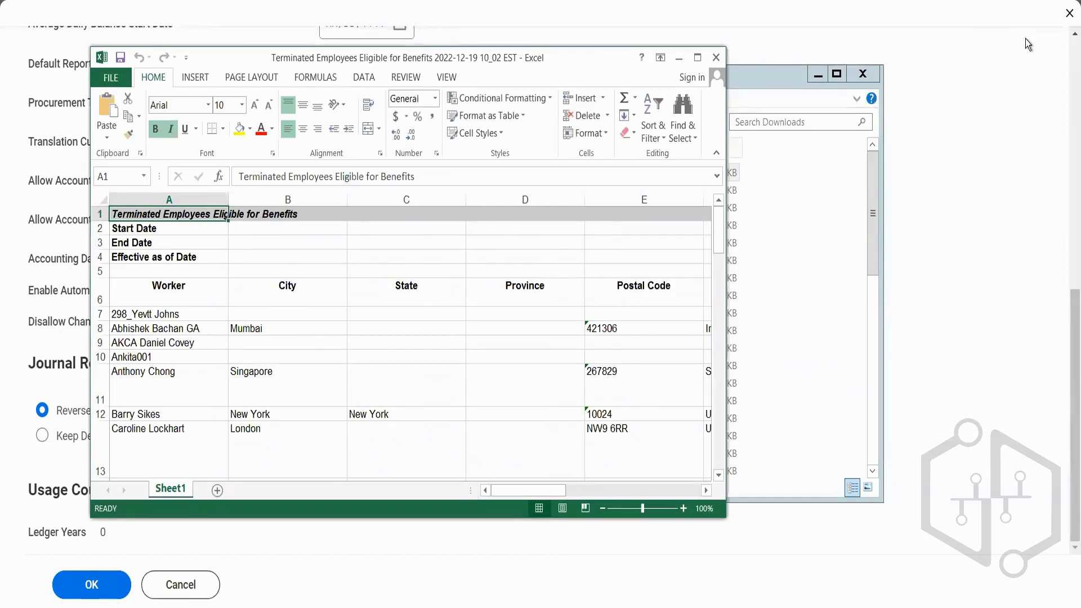
left_click(697, 57)
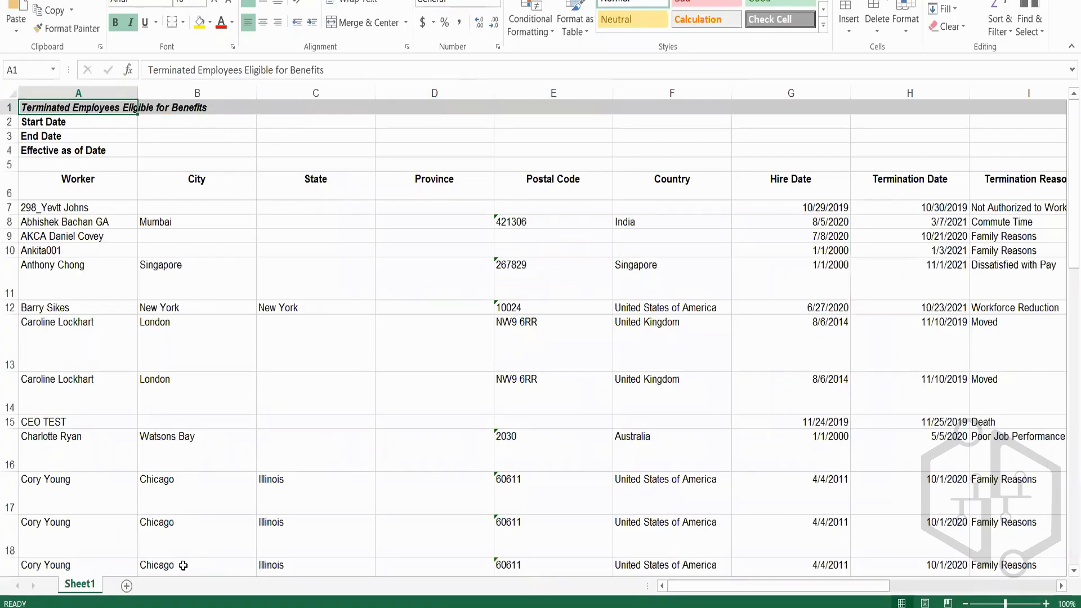
left_click(126, 586)
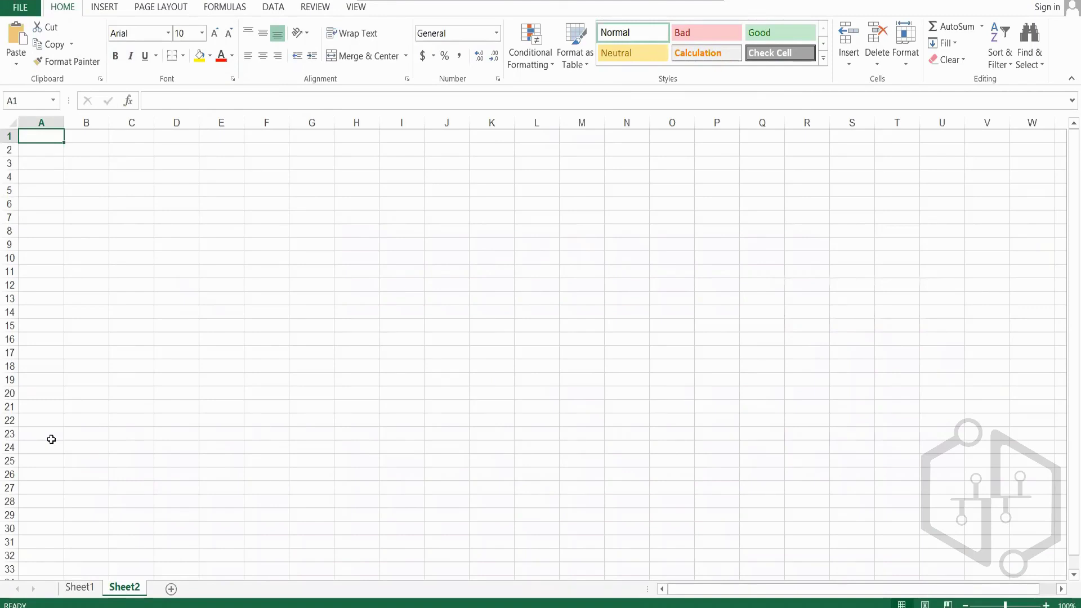
Enter a sample journal with DR in A1, CR in A2, and accounts 1000 in B1 and 2000 in B2.
type("DR")
key("Return")
type("CR")
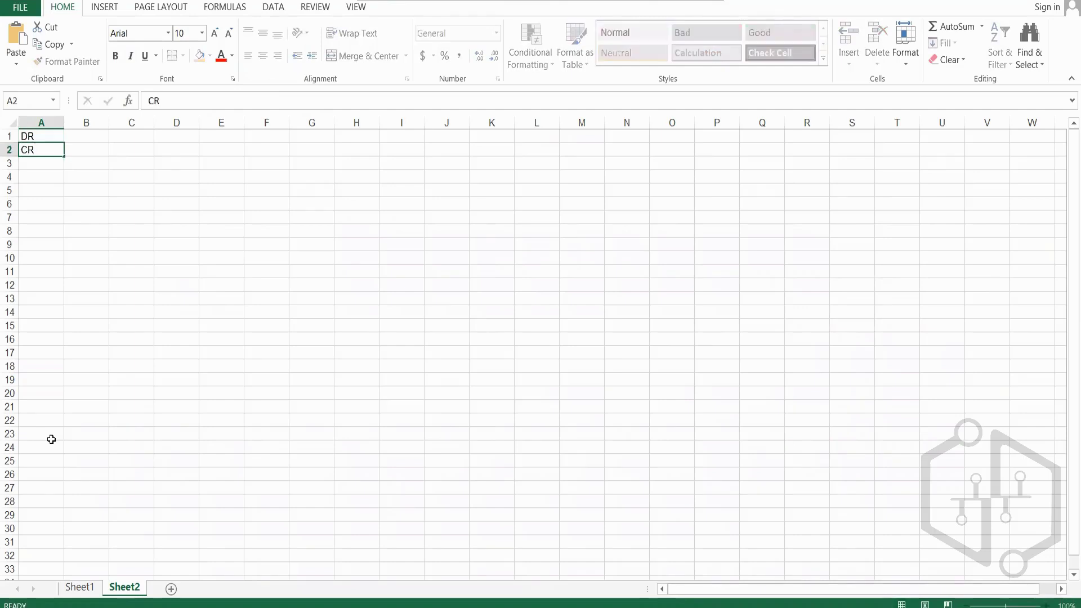
key("Tab")
key("Up")
type("1000")
key("Return")
type("2000")
key("Tab")
key("Up")
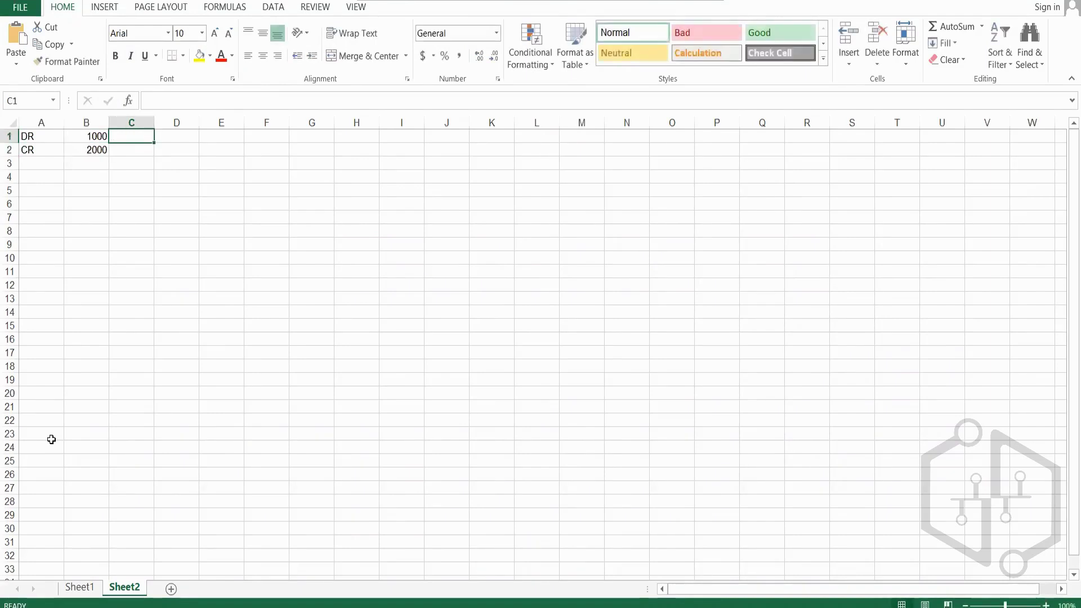
Record the original entry's amounts with 199 as the debit in C1 and 199 as the credit in D2.
type("199")
key("Return")
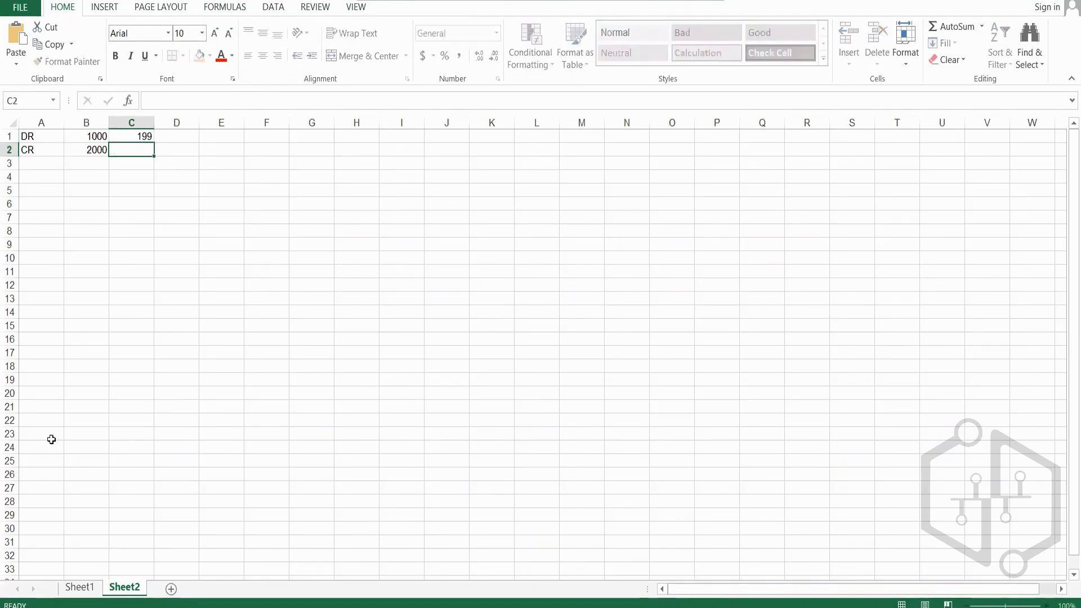
type("199")
key("Return")
key("Up")
key("Delete")
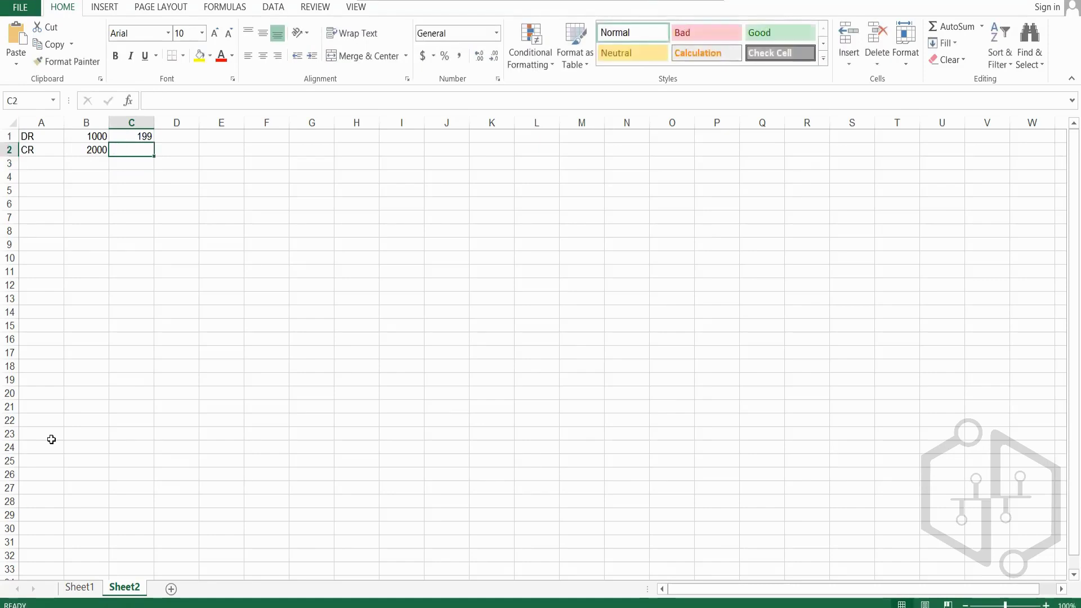
key("Right")
type("199")
key("Return")
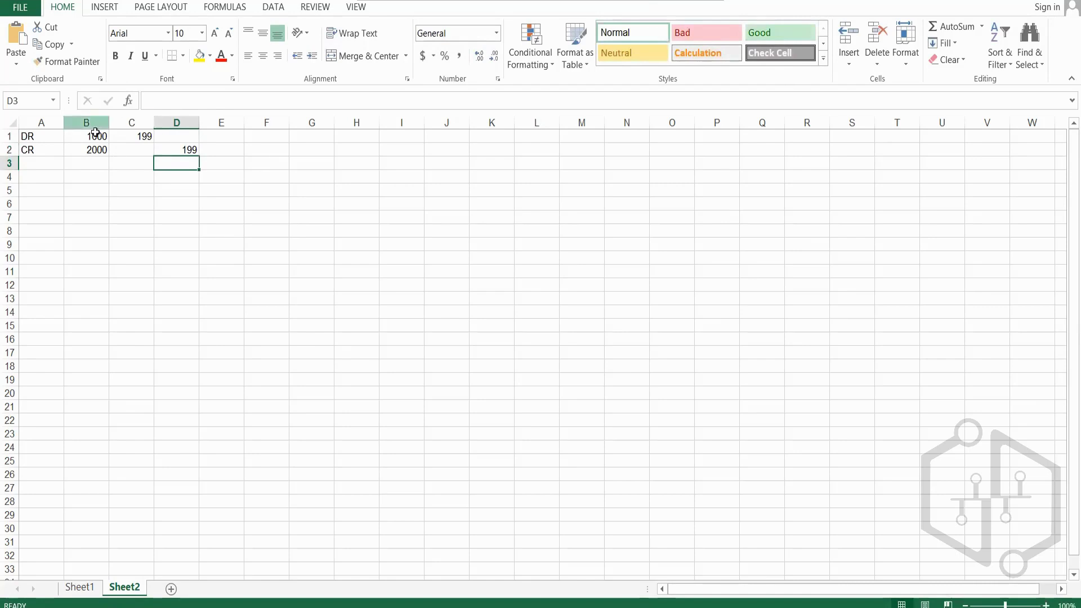
Reverse the entry's debit and credit by moving the amounts of 199 to D1 and C2.
left_click(146, 138)
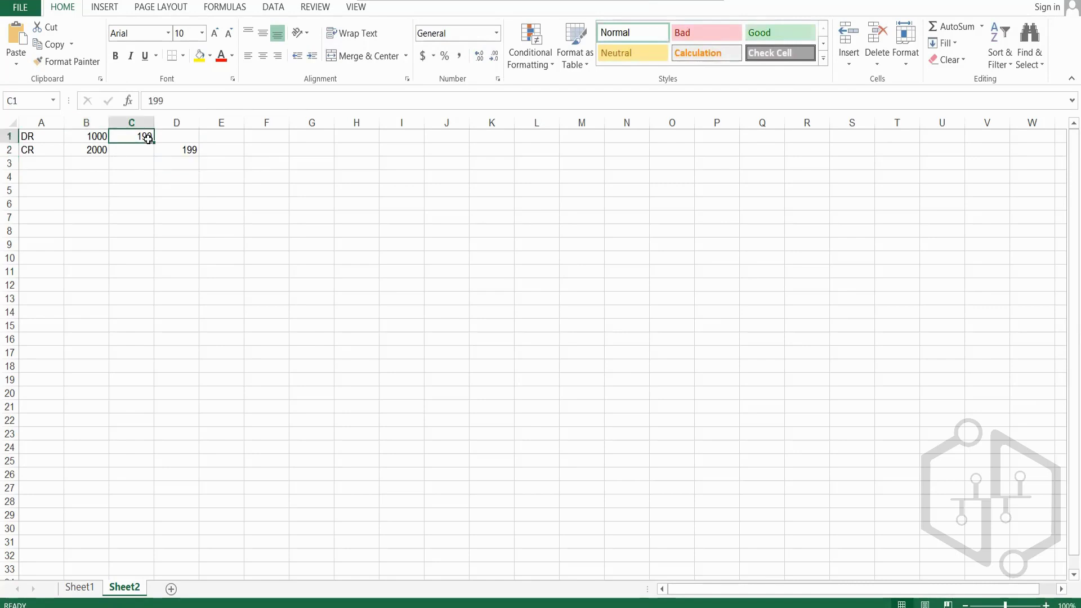
key("Delete")
key("Right")
type("199")
key("Return")
key("Delete")
key("Left")
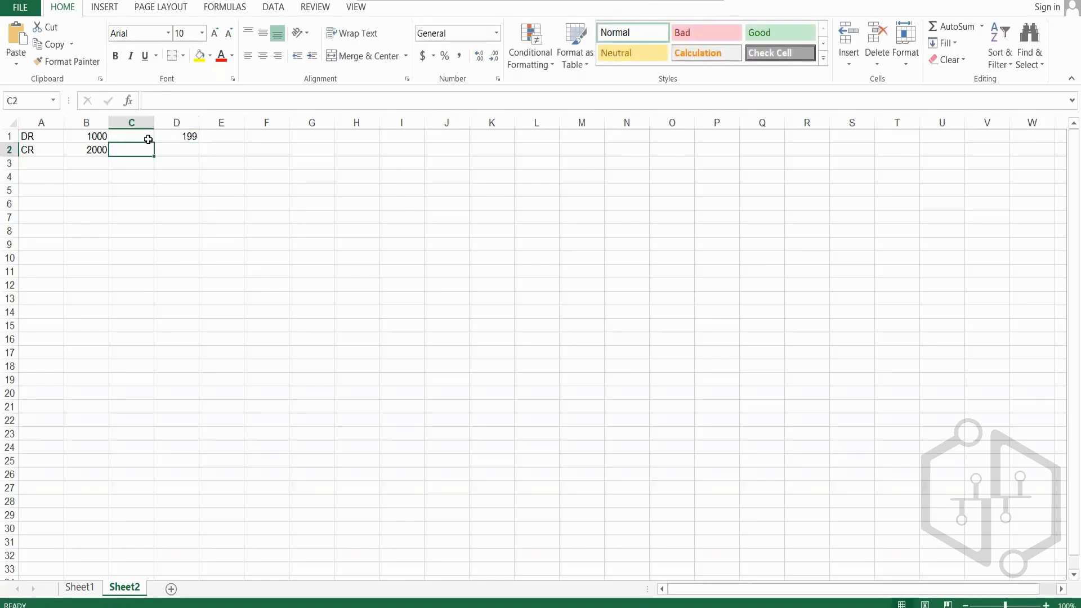
type("199")
key("Return")
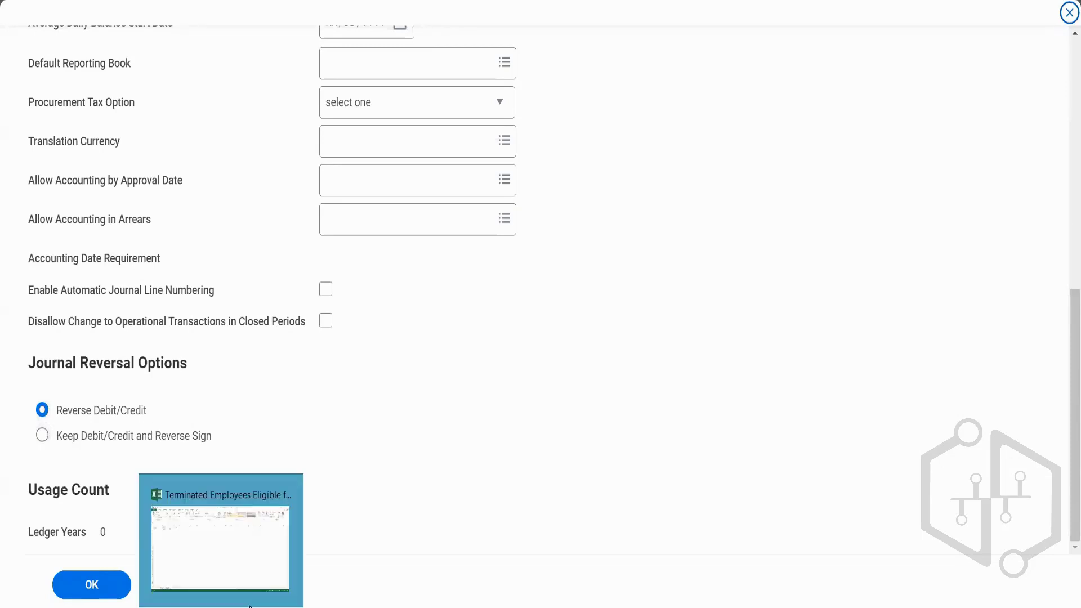
Return to the workbook and restore the original entry with 199 in C1 and D2, clearing D1 and C2.
left_click(258, 563)
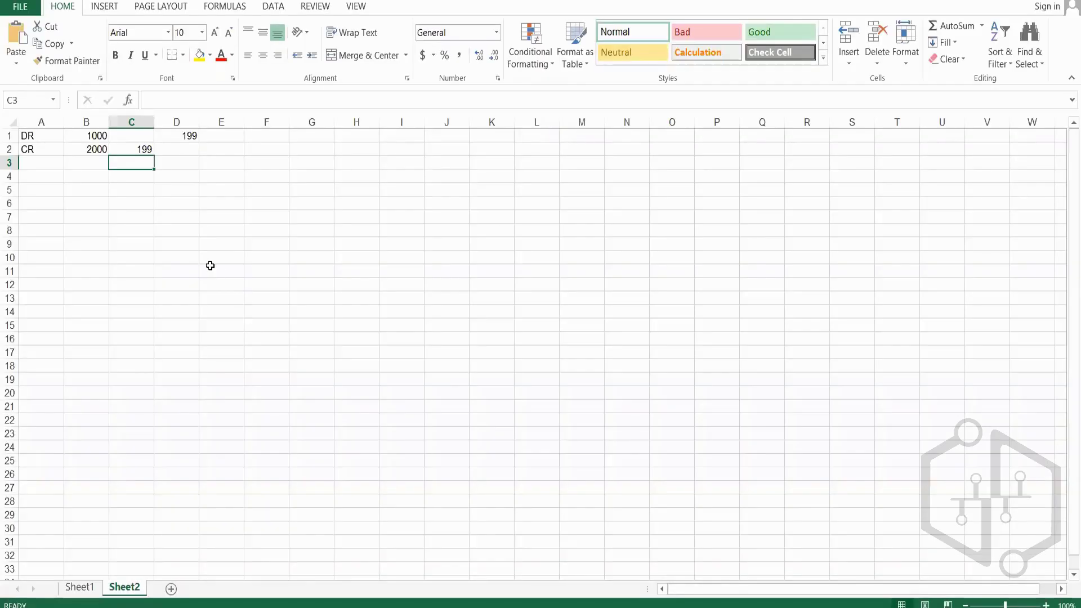
left_click(138, 132)
type("199")
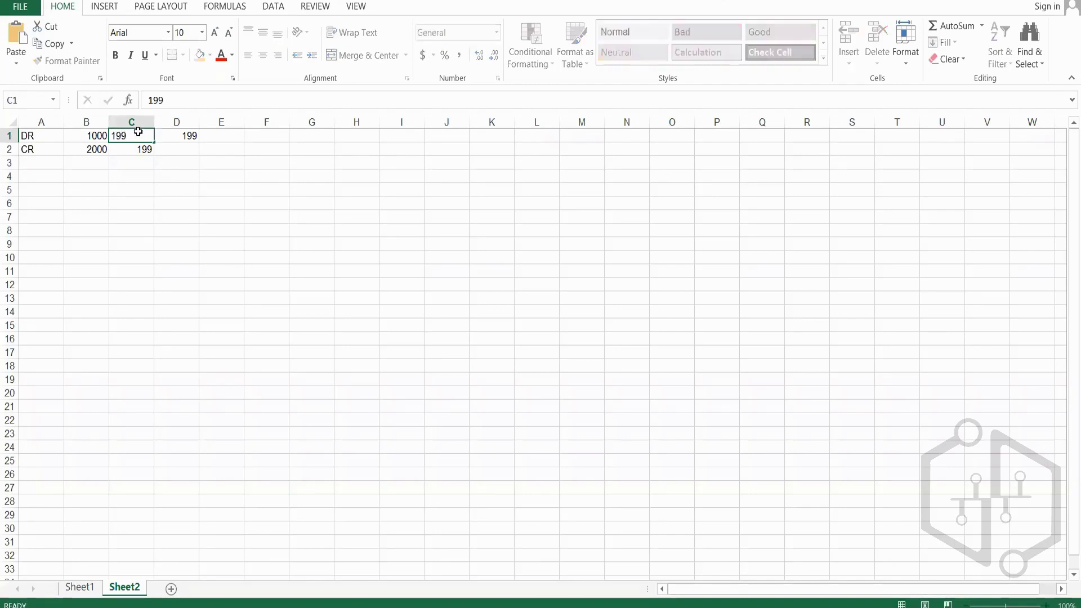
key("Return")
key("Right")
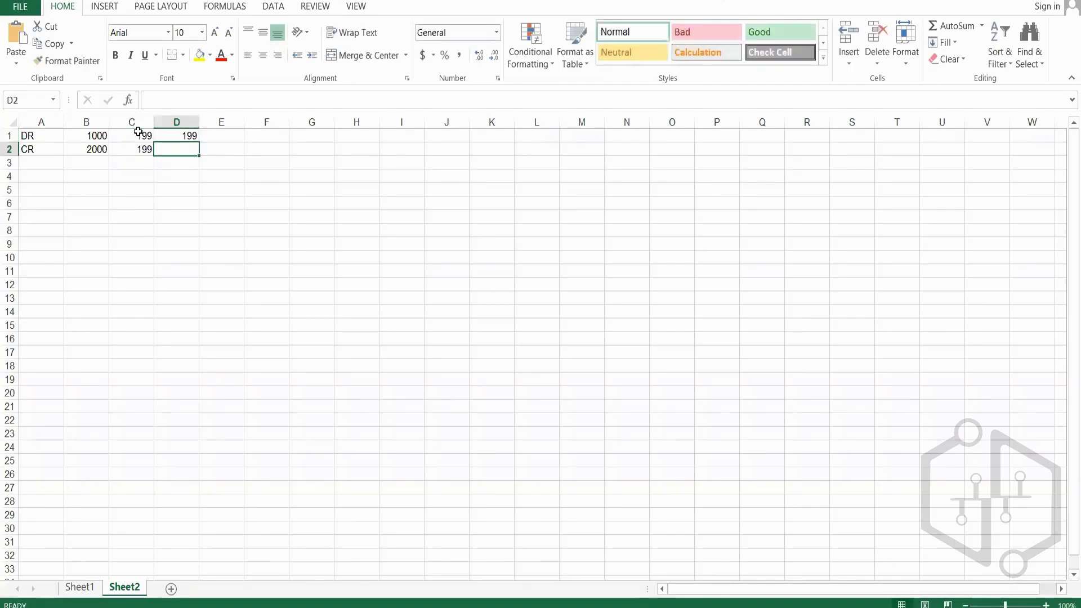
key("Up")
key("Delete")
key("Down")
key("Left")
key("Delete")
key("Right")
type("199")
key("Return")
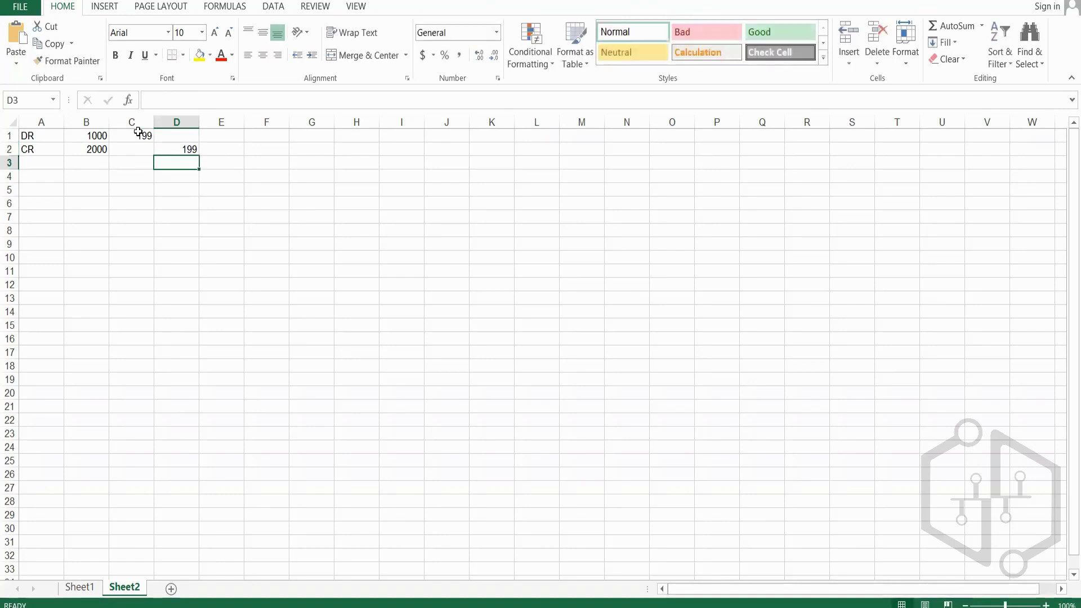
Start a second journal entry below the first, labelled DR in A4 and CR in A5.
key("Up")
key("Up")
key("Down")
key("Down")
key("Down")
key("Left")
key("Left")
key("Left")
type("DR")
key("Return")
type("C")
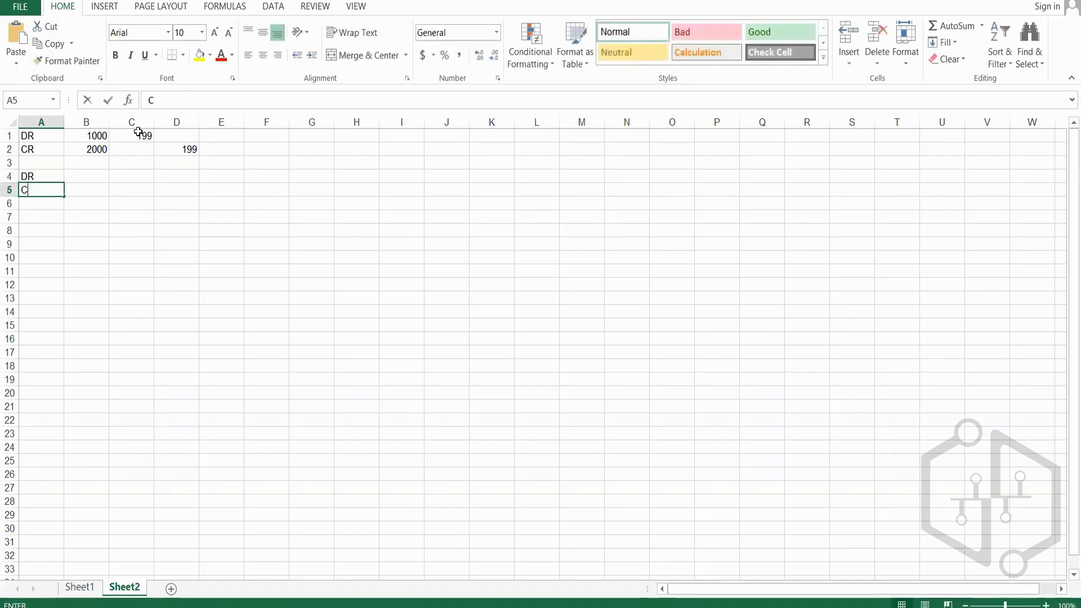
type("R")
key("Tab")
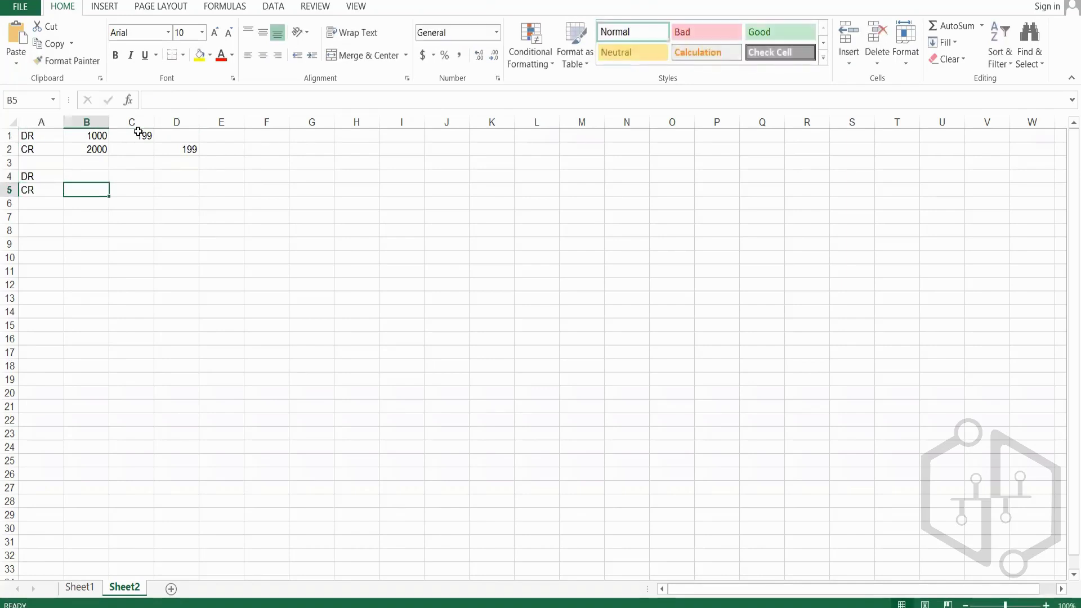
Enter accounts 2000 in B4 and 1000 in B5 for the second entry.
key("Up")
type("2000")
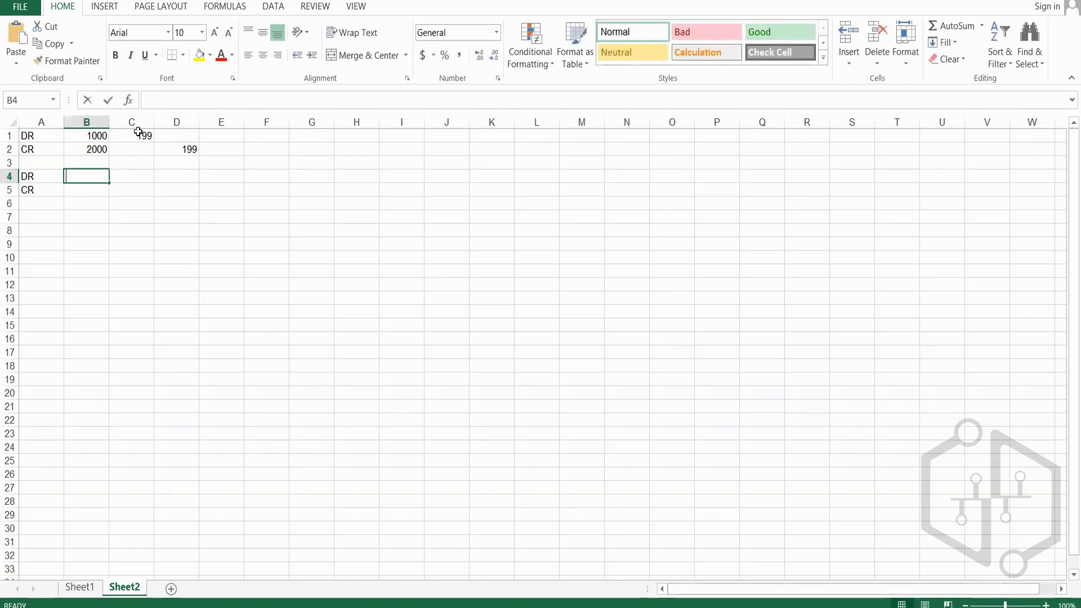
key("Return")
type("1000")
key("Return")
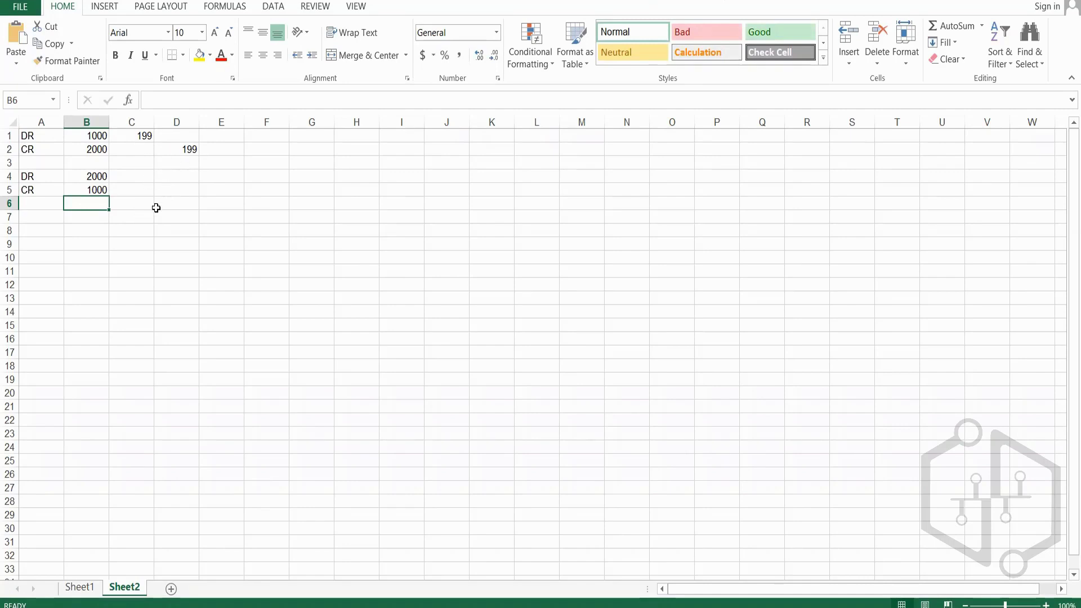
Set the second entry's accounts to 1000 in B4 and 2000 in B5.
left_click(100, 176)
type("1000")
key("Return")
type("2000")
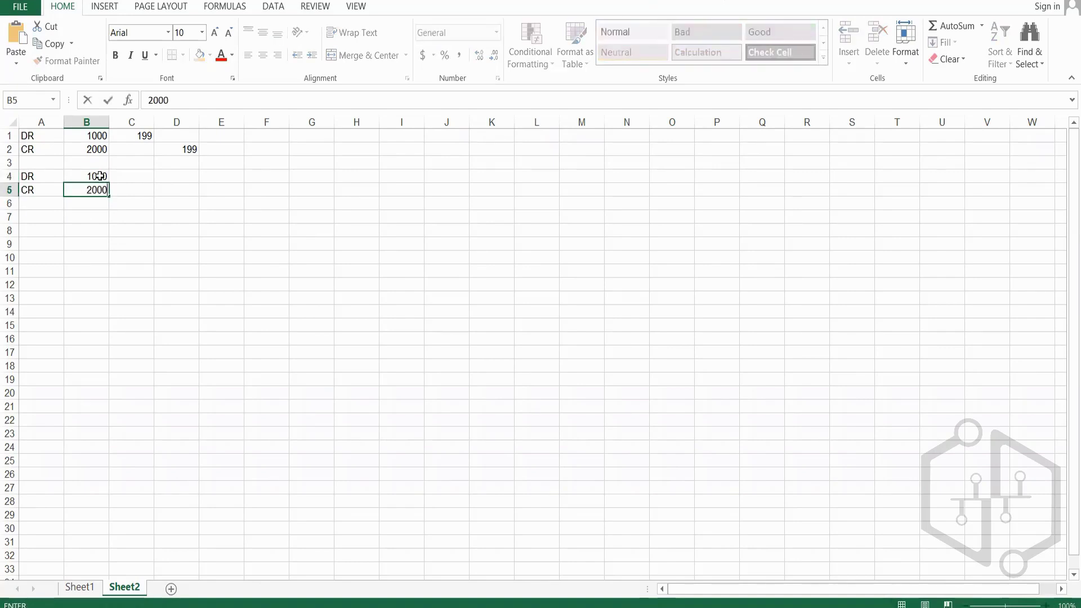
key("Return")
Enter the second entry's amounts as (199) for the debit in C4 and 199 for the credit in D5.
key("Up")
key("Right")
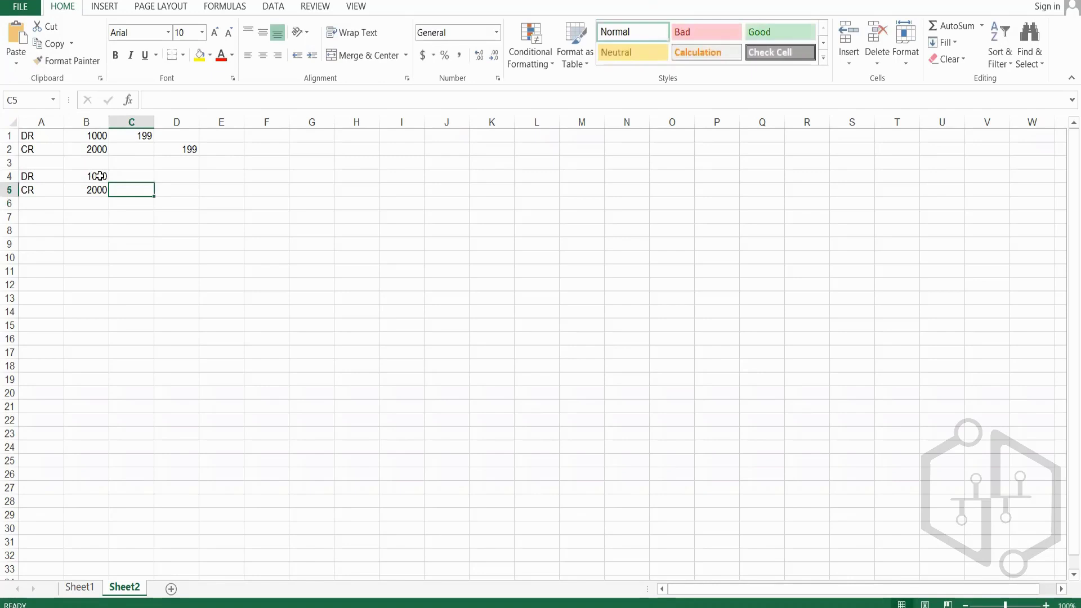
key("Up")
type("(")
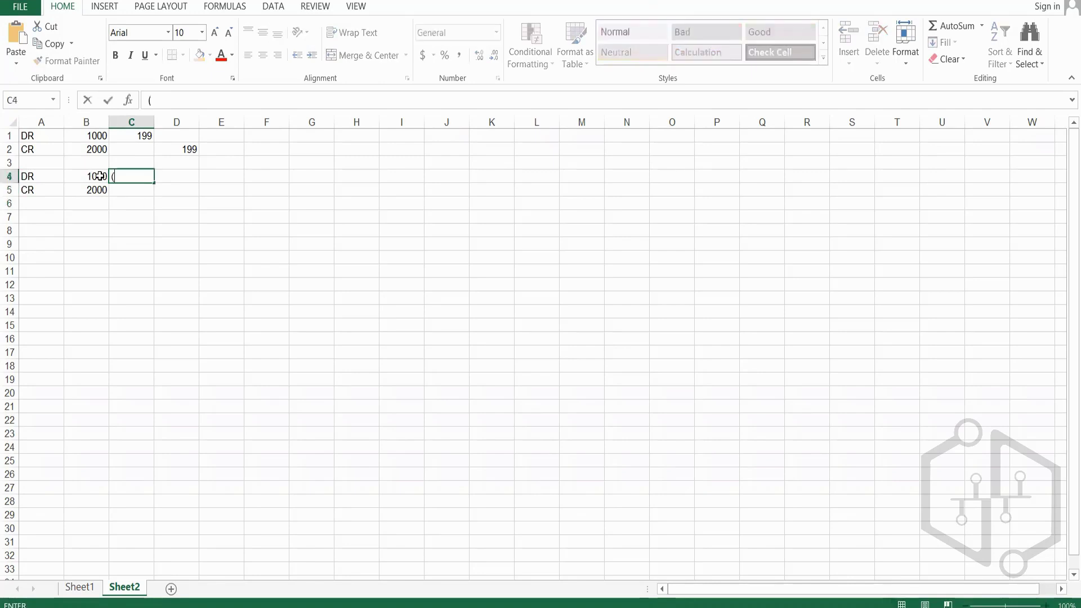
type("199)")
key("Return")
key("Right")
type("199")
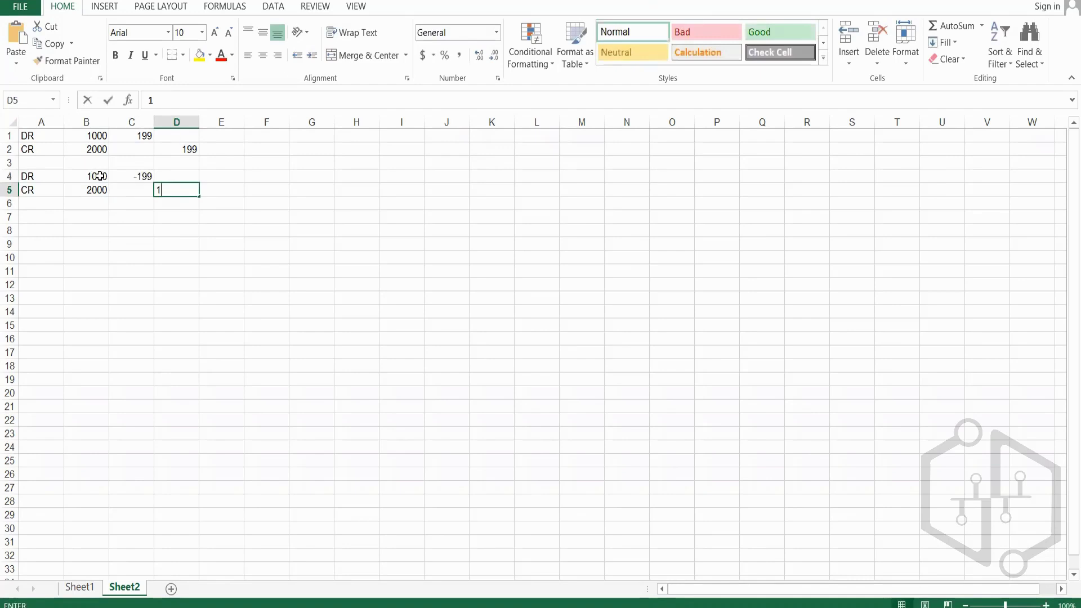
key("Return")
Put the first entry's credit amount in D2 in parentheses as (199).
key("Up")
key("Up")
key("Up")
key("Up")
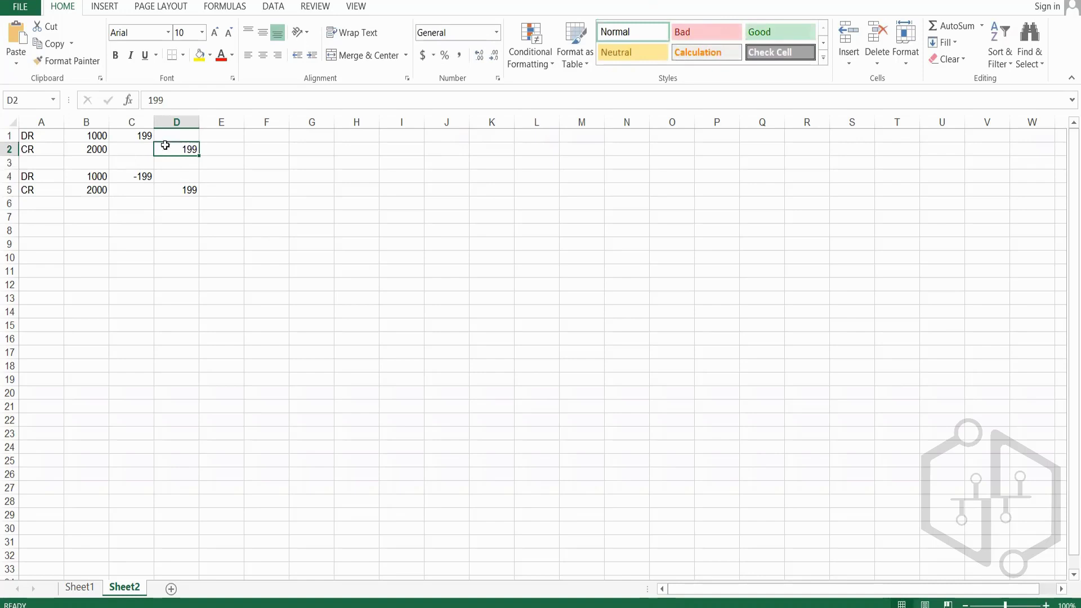
left_click(151, 100)
left_click(151, 100)
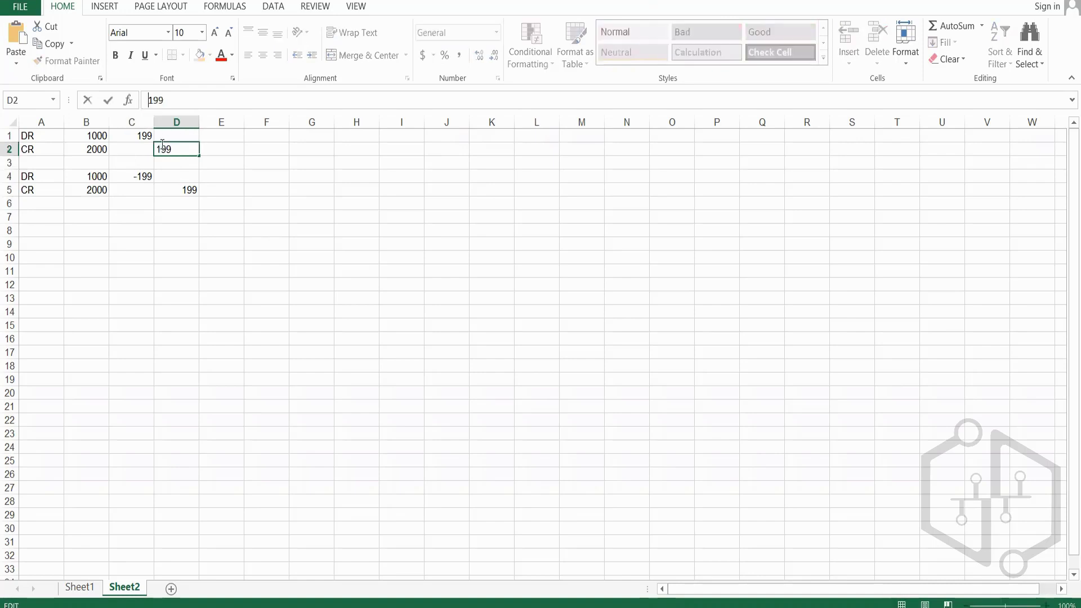
type("(")
left_click(195, 106)
type(")")
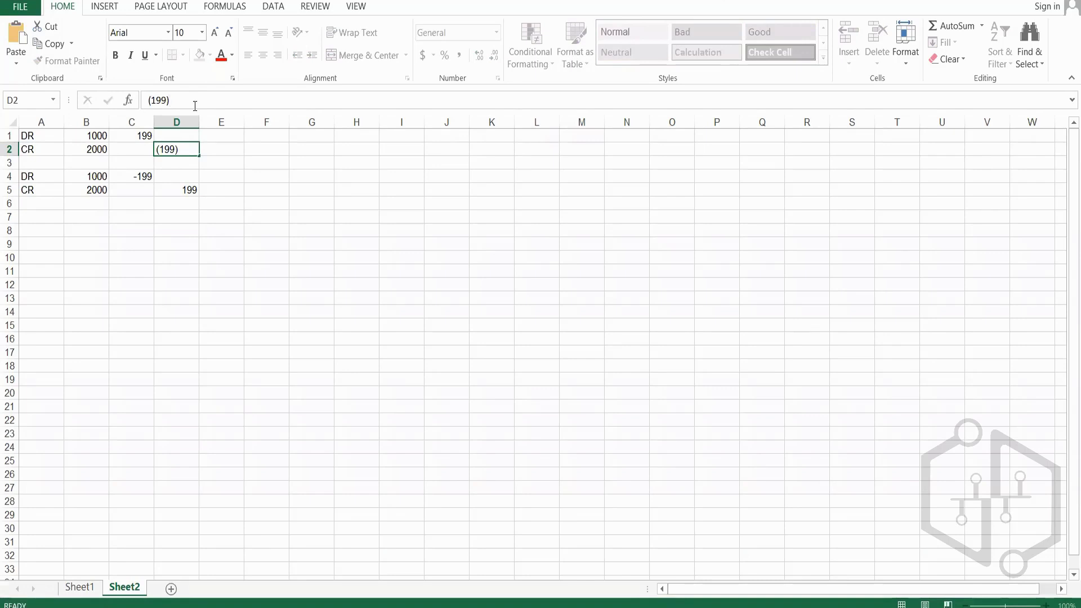
key("Return")
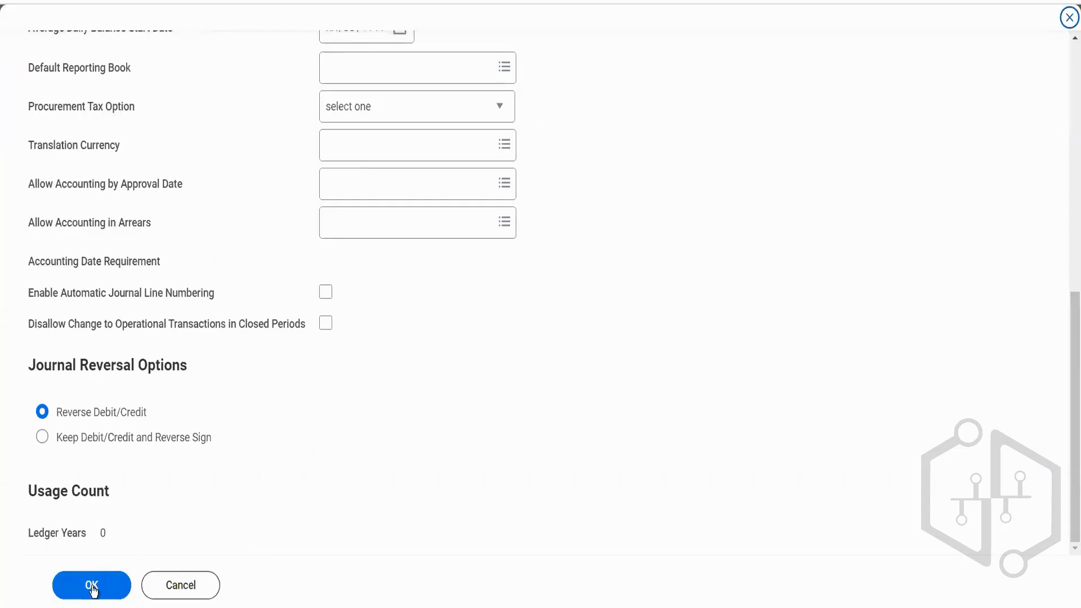
Save the company accounting details and open the Create Ledger task.
left_click(92, 587)
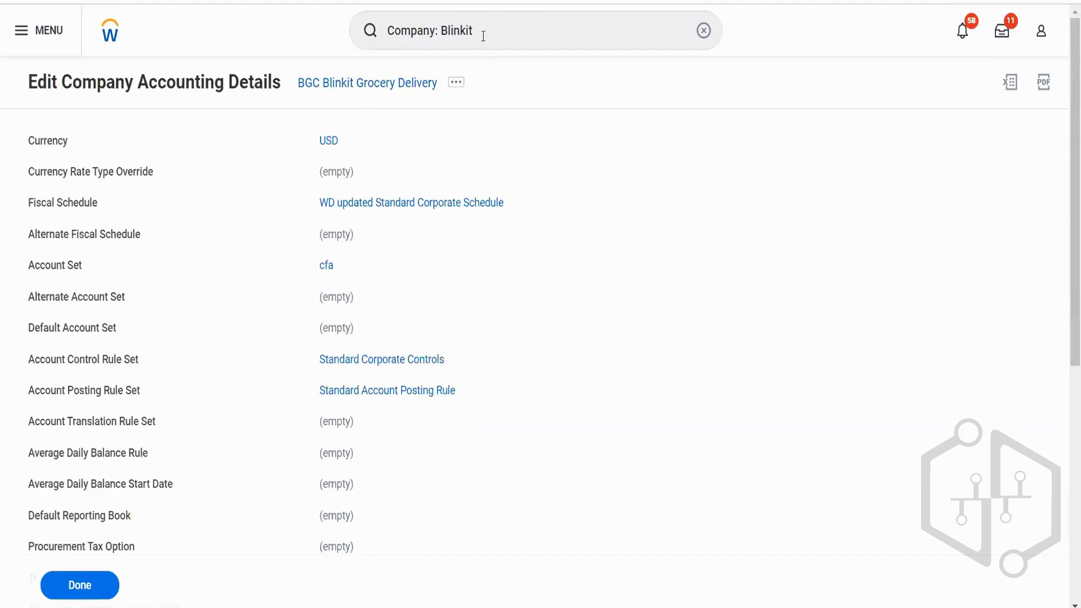
left_click_drag(483, 36, 376, 30)
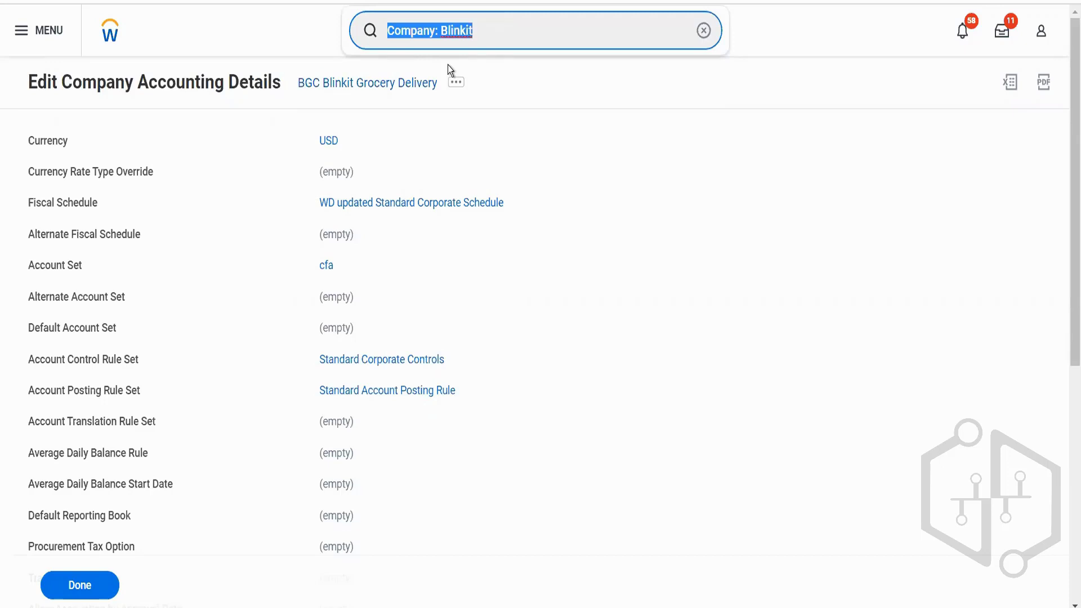
type("cr ledger")
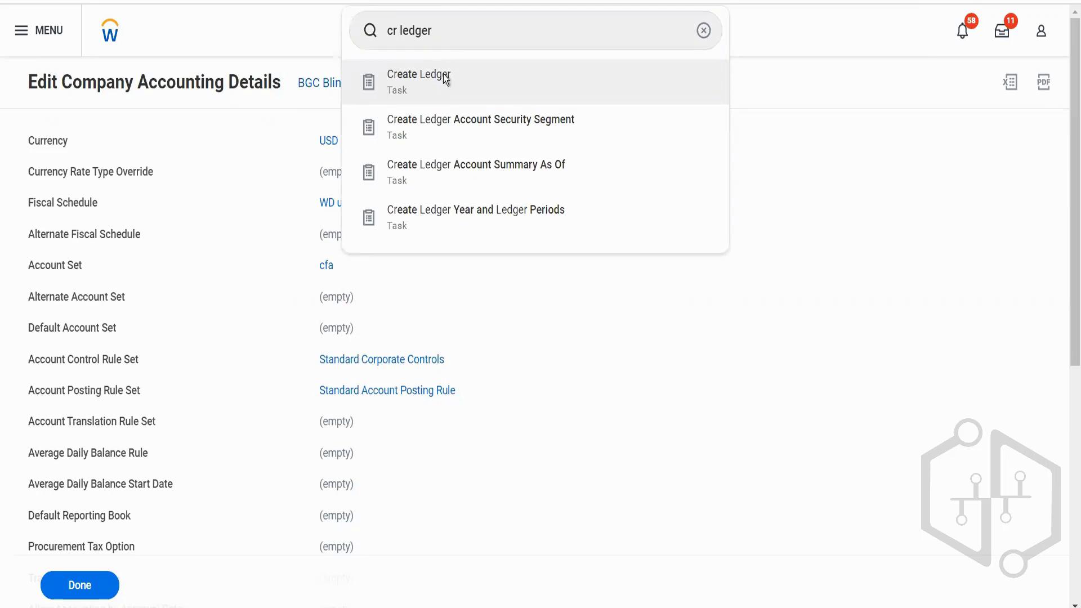
left_click(444, 78)
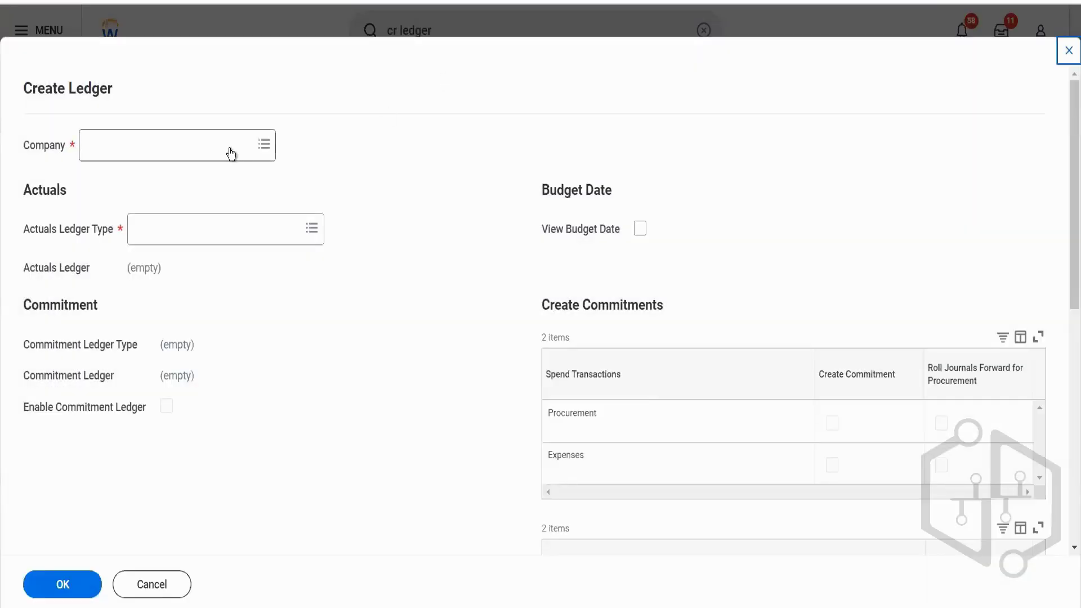
Select BGC Blinkit Grocery Delivery as the ledger's company and Actuals as the actuals ledger type.
left_click(230, 152)
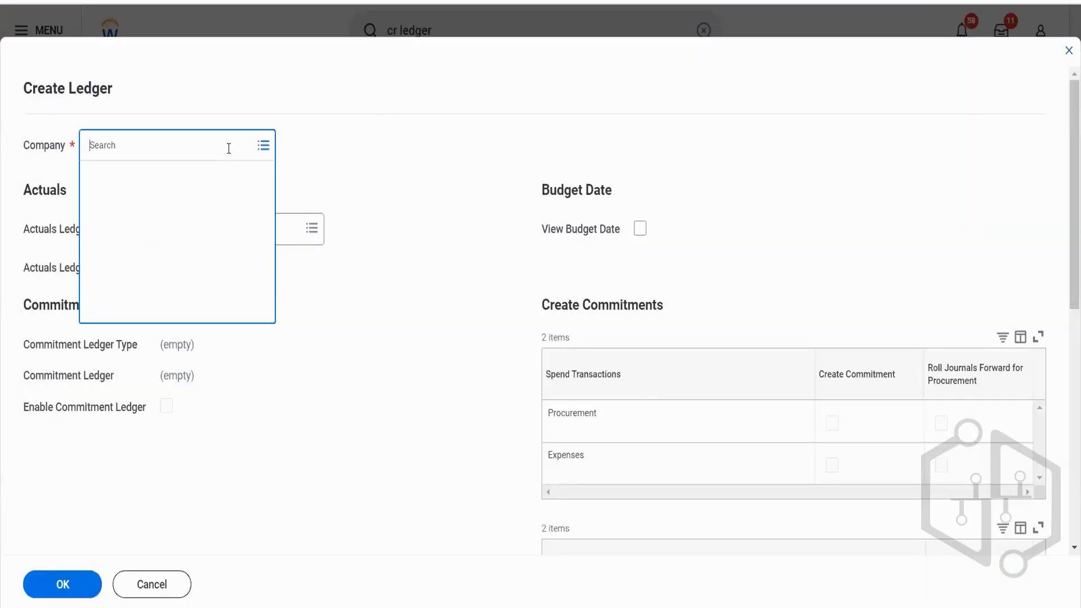
type("blin")
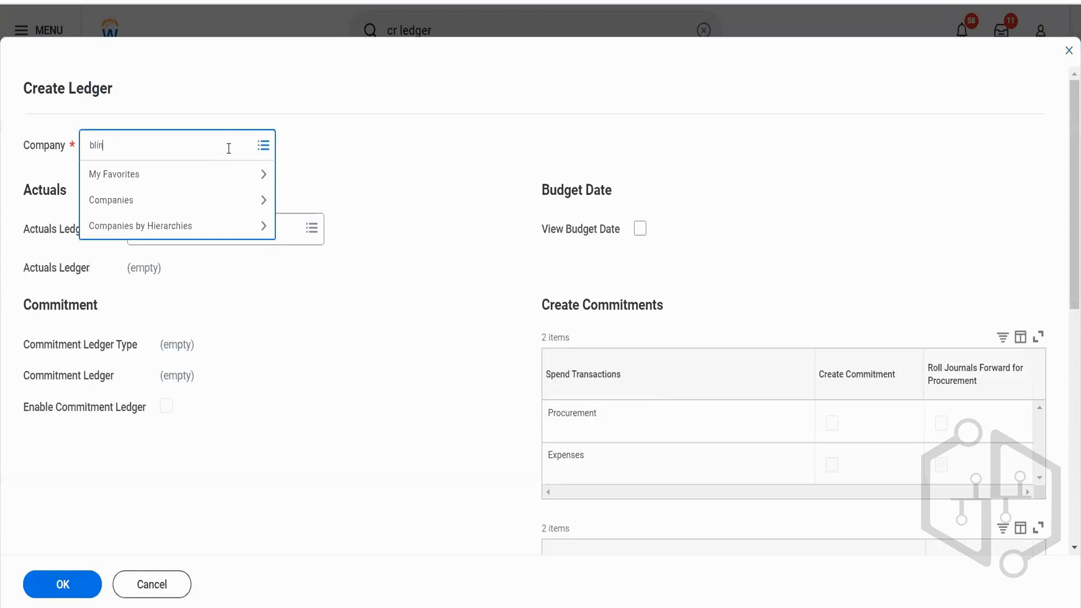
type("kit")
key("Return")
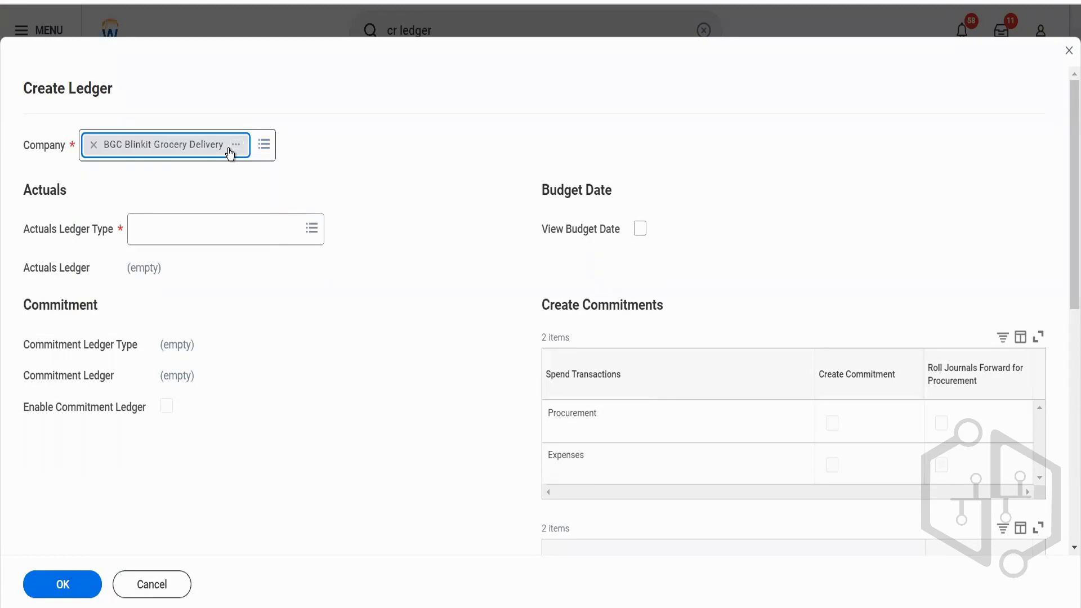
left_click(222, 226)
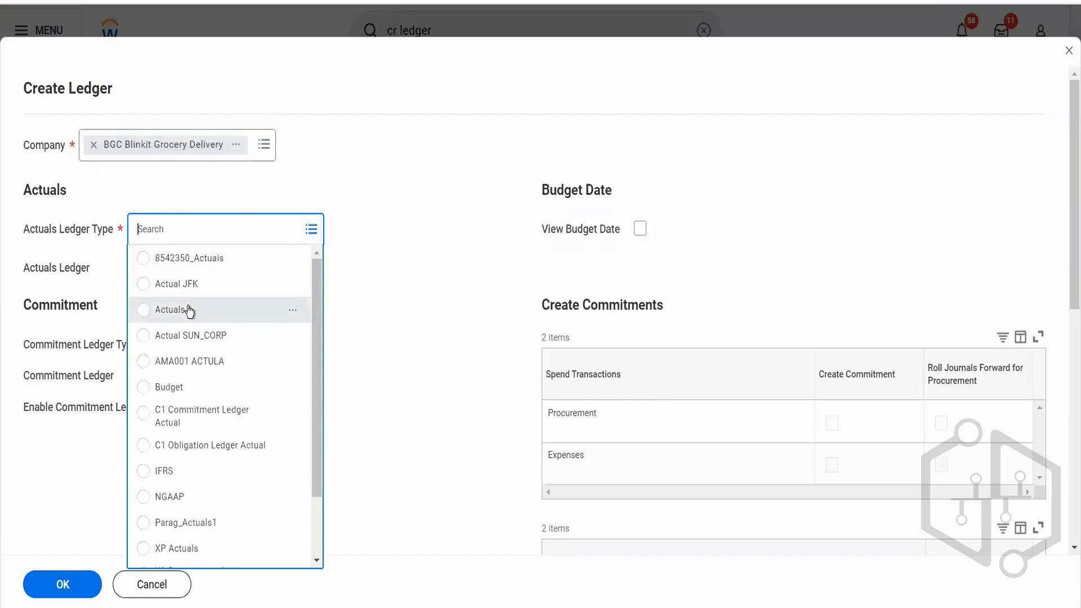
left_click(187, 310)
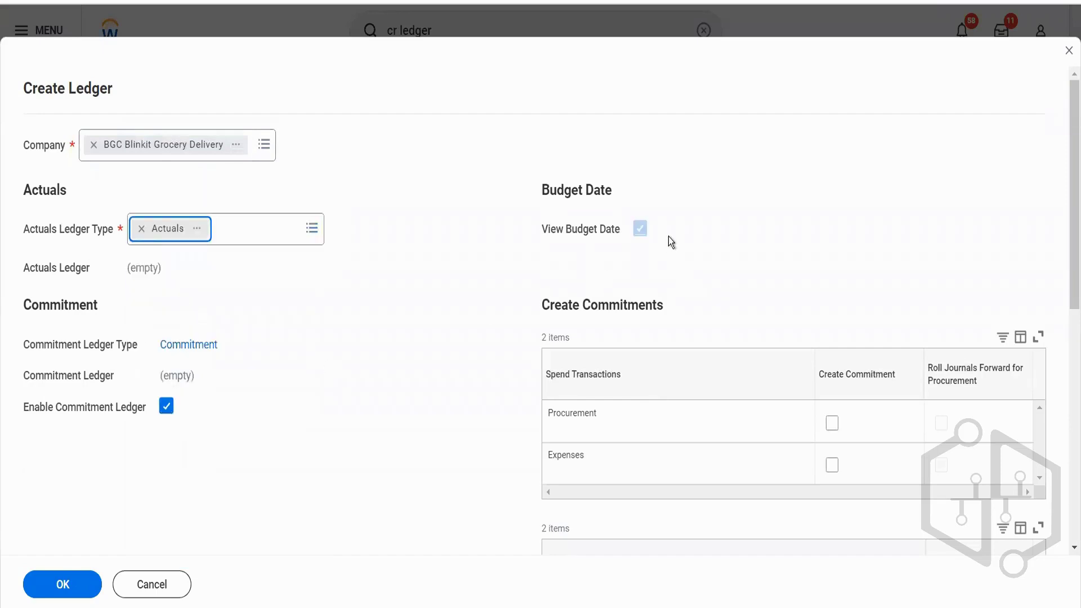
Disable the commitment and obligation ledgers and create the ledger.
left_click(167, 405)
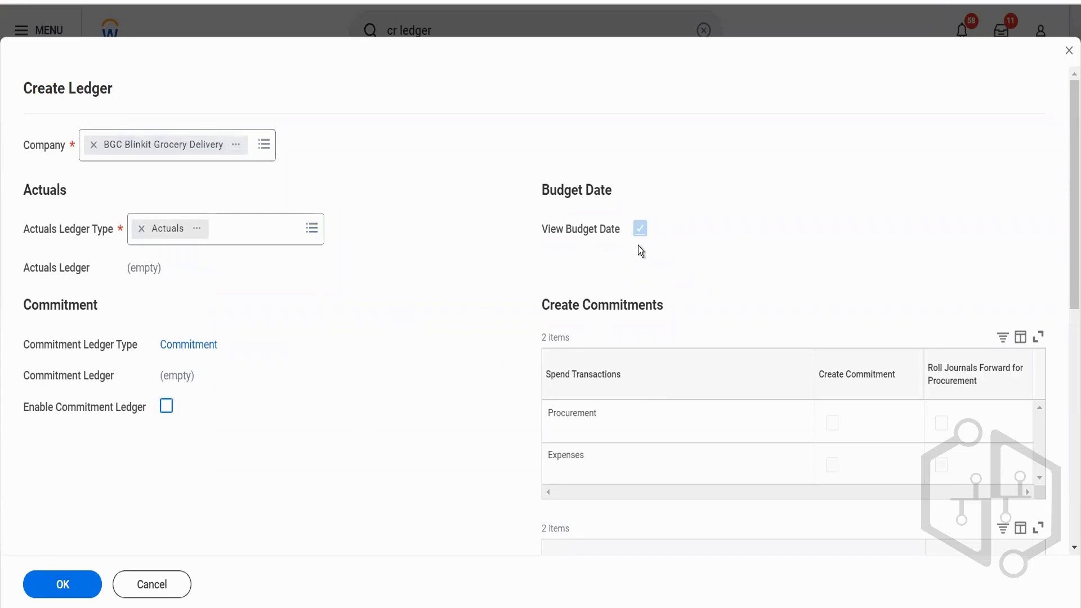
scroll(475, 380, "down", 5)
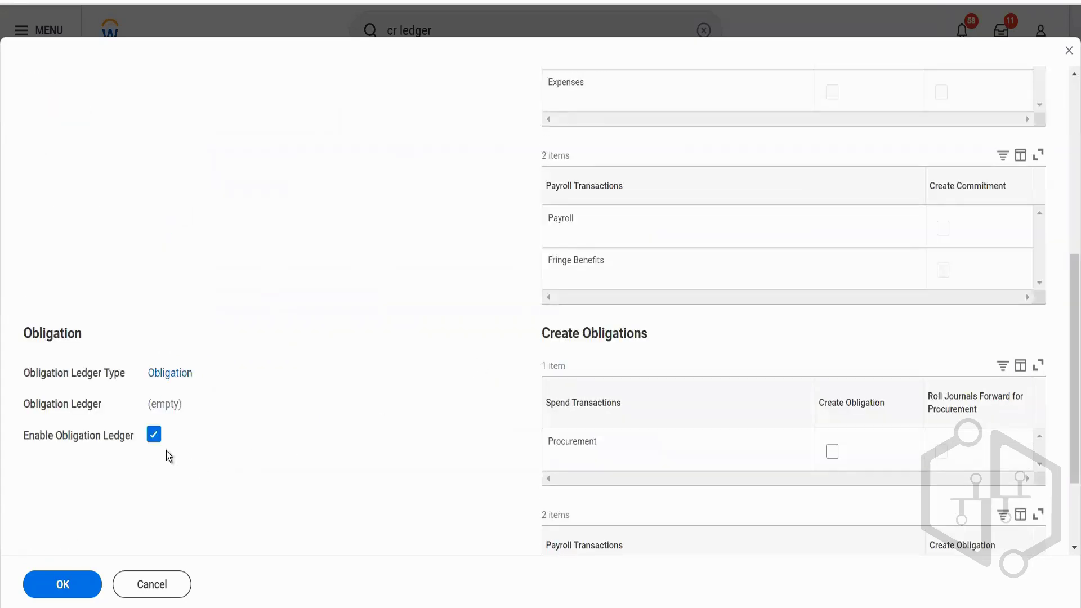
left_click(154, 440)
scroll(143, 478, "down", 2)
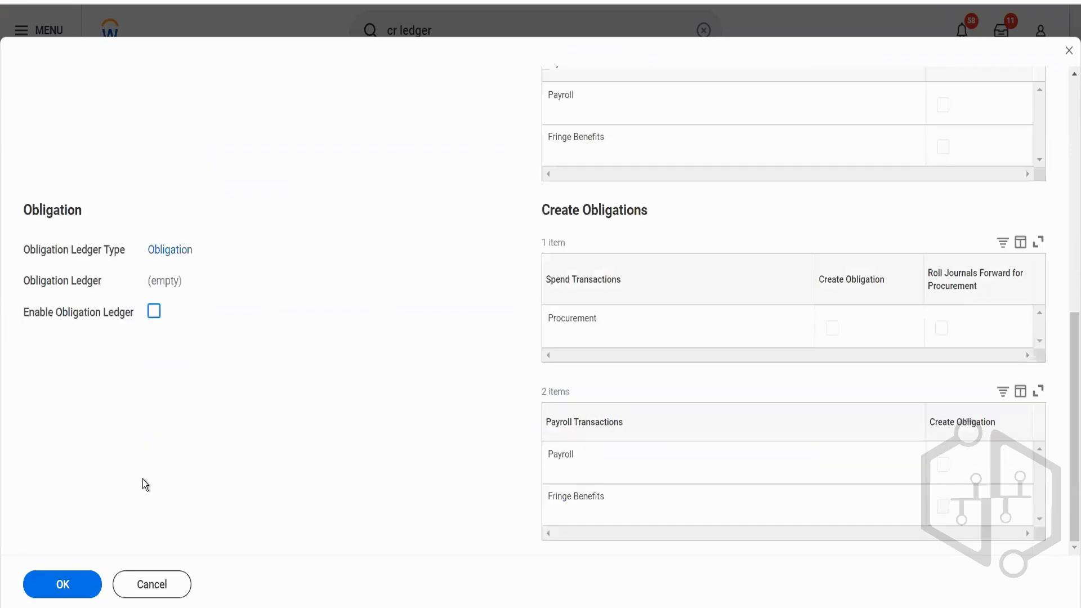
left_click(64, 584)
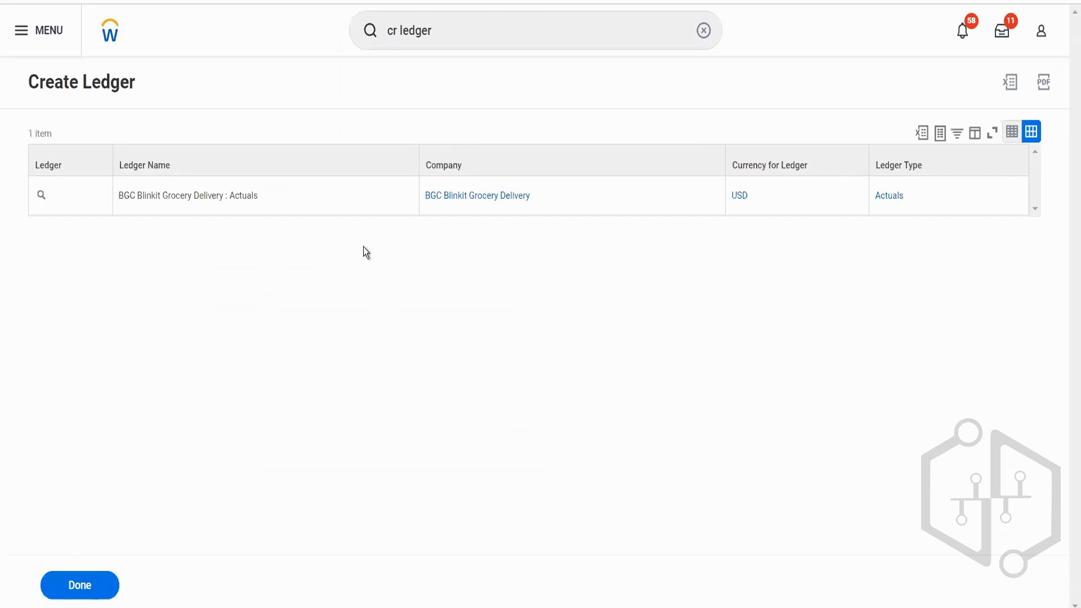
Find and open the Create Ledger Year and Ledger Periods task.
left_click(490, 29)
type("year")
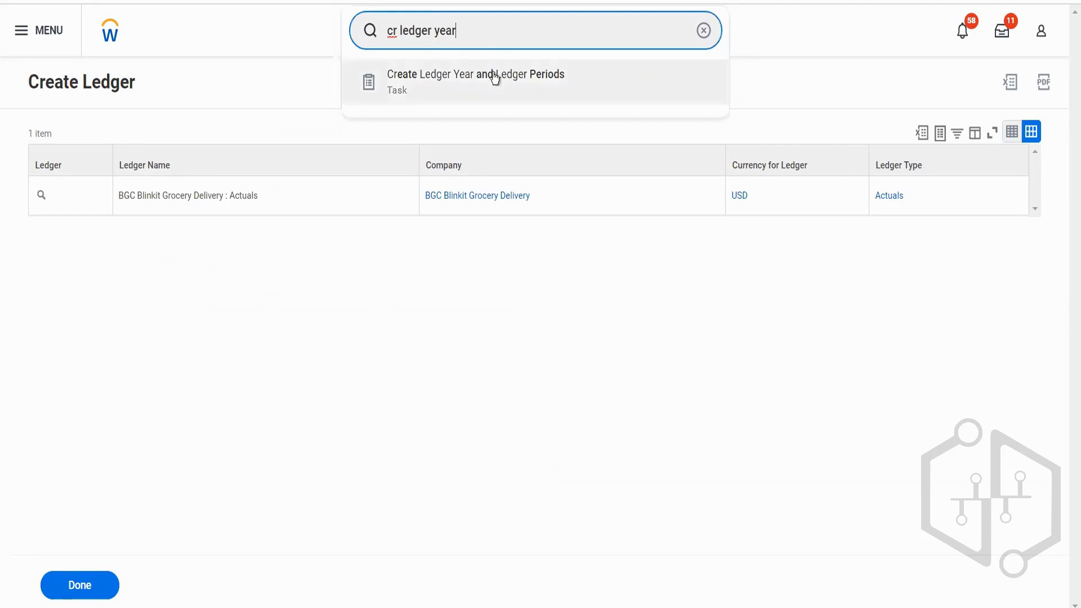
left_click(492, 76)
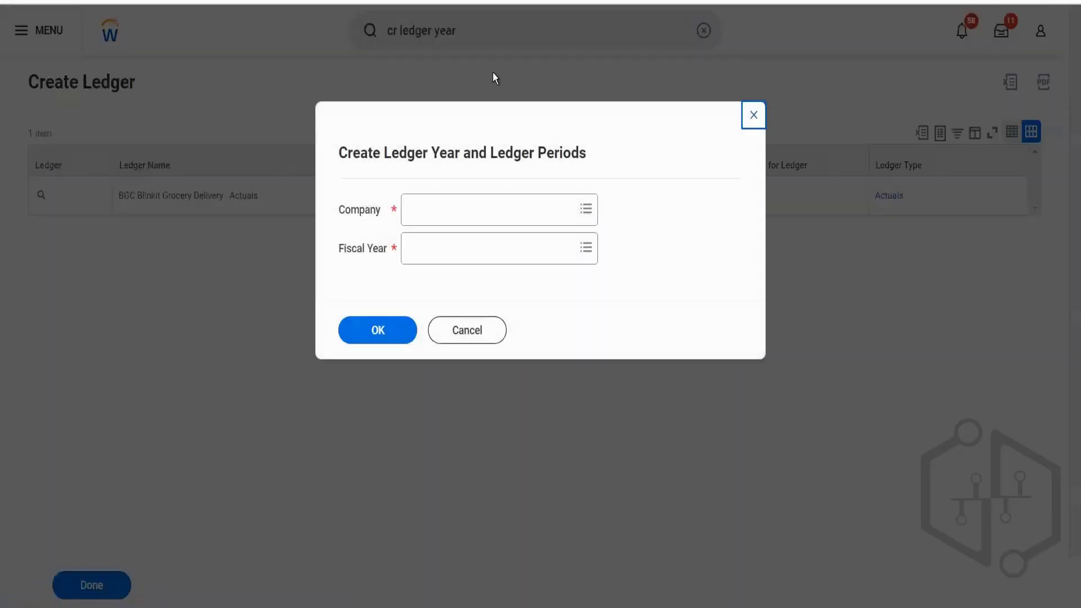
Create the ledger year and periods for BGC Blinkit Grocery Delivery with fiscal year 2022V - WD updated Standard Corporate Schedule.
left_click(460, 205)
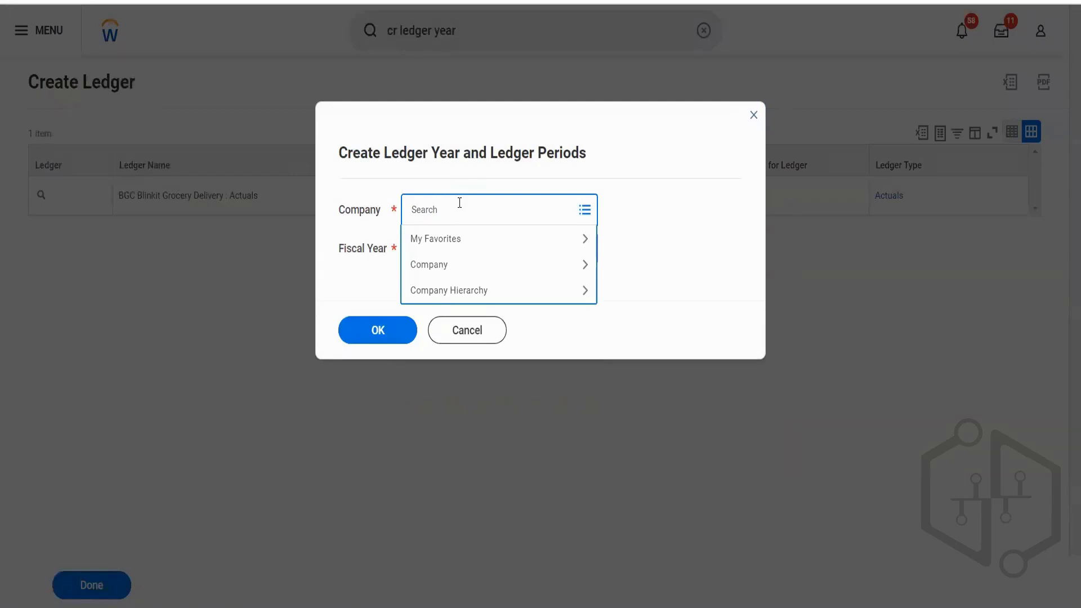
type("blinkit")
key("Return")
left_click(451, 250)
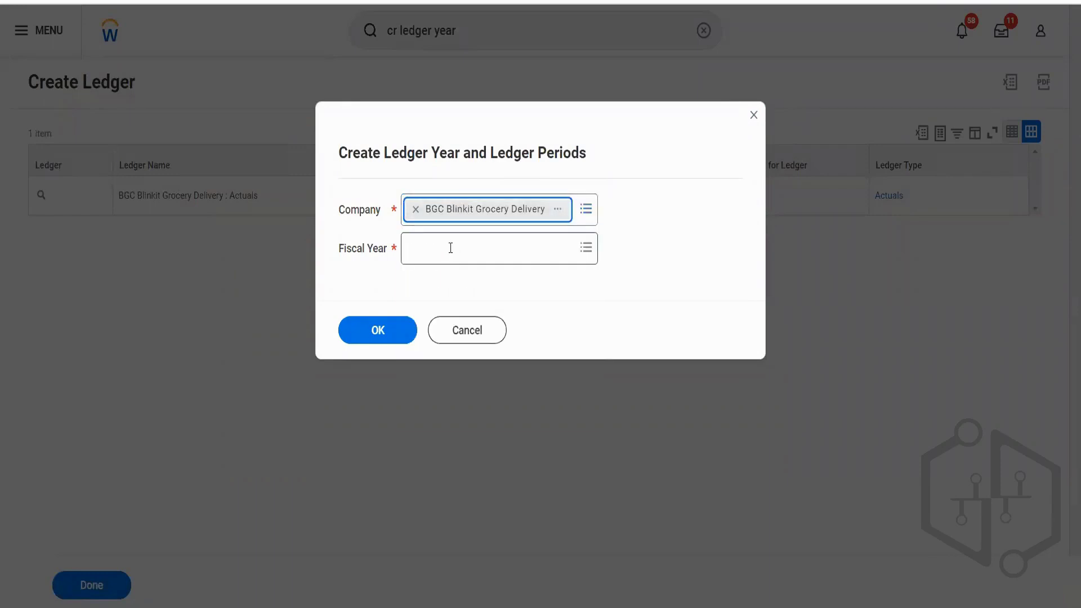
left_click(434, 304)
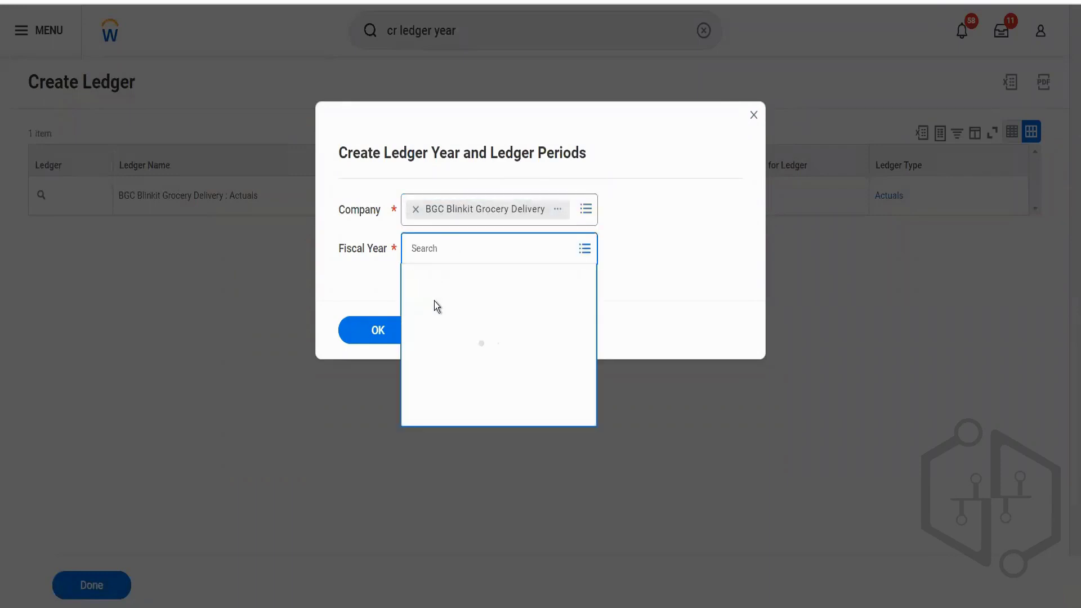
scroll(470, 437, "down", 5)
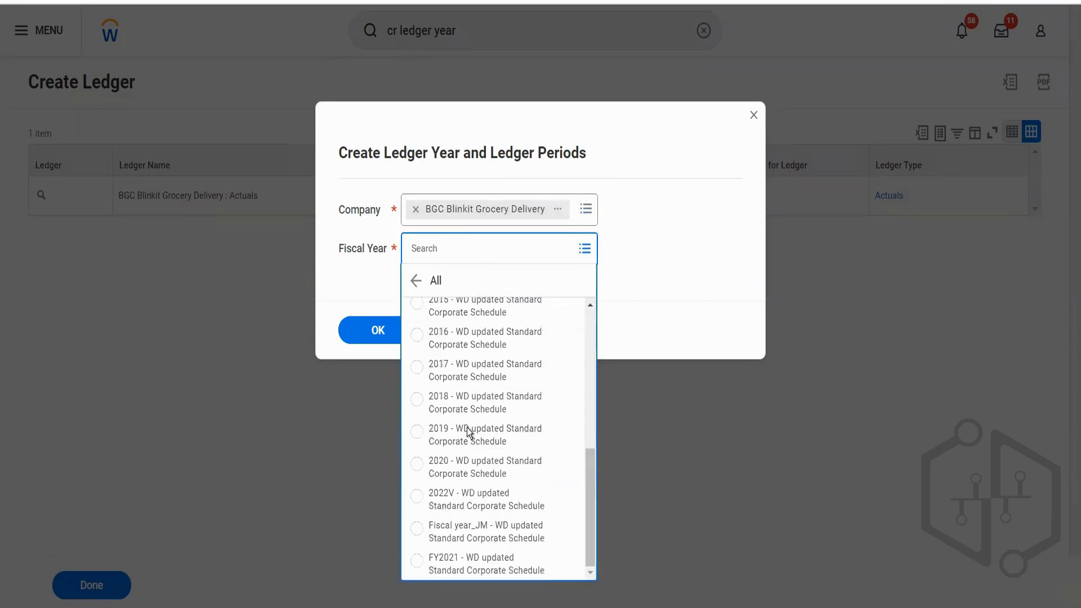
left_click(472, 507)
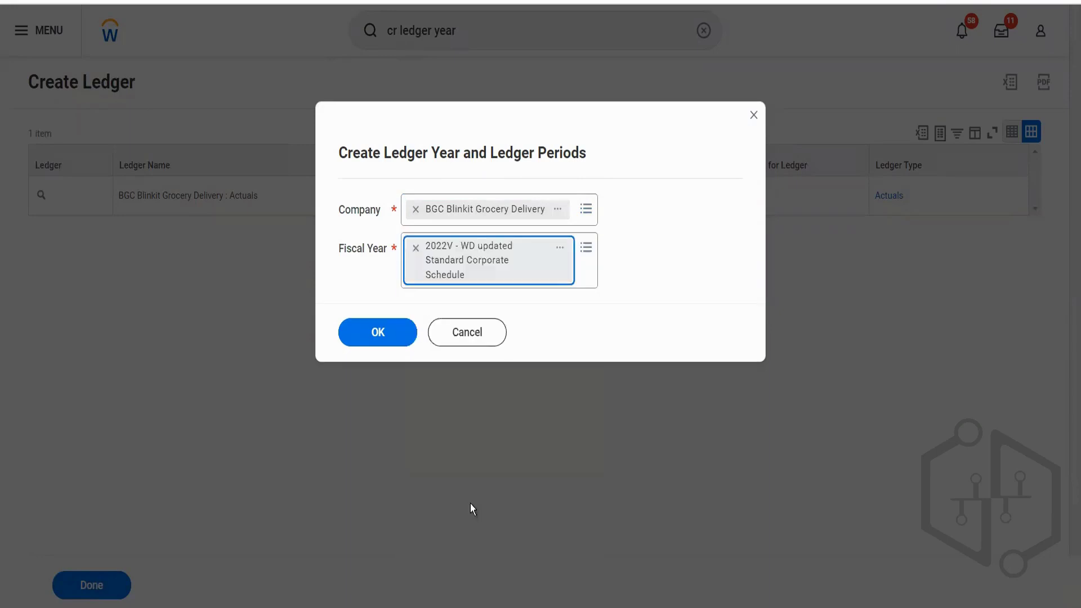
left_click(372, 331)
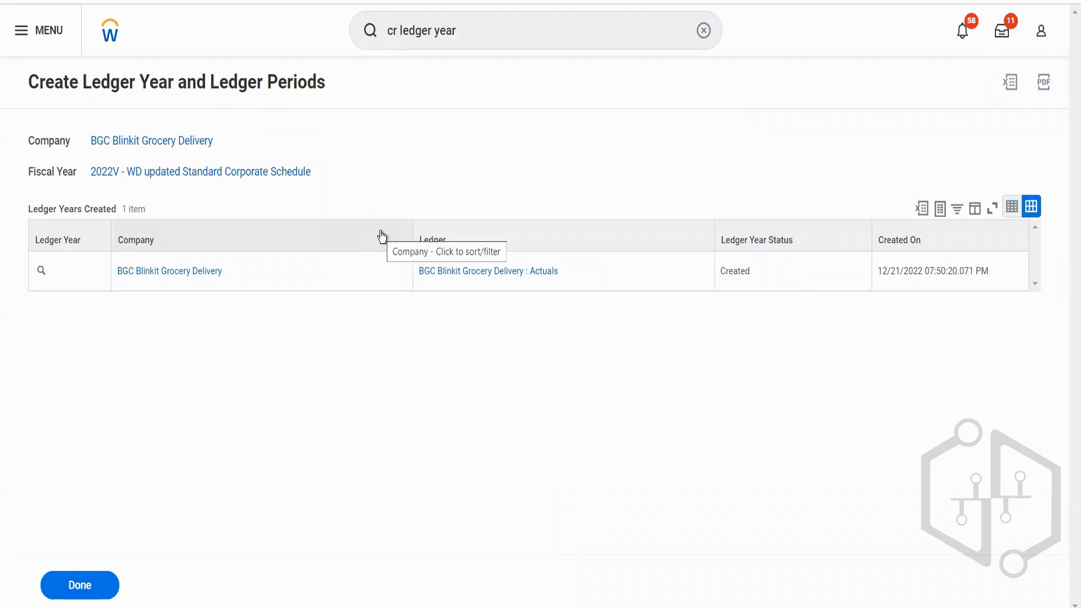
Search for "mass update ledger" and open the Mass Update Ledger Period Status task.
left_click_drag(462, 40, 374, 44)
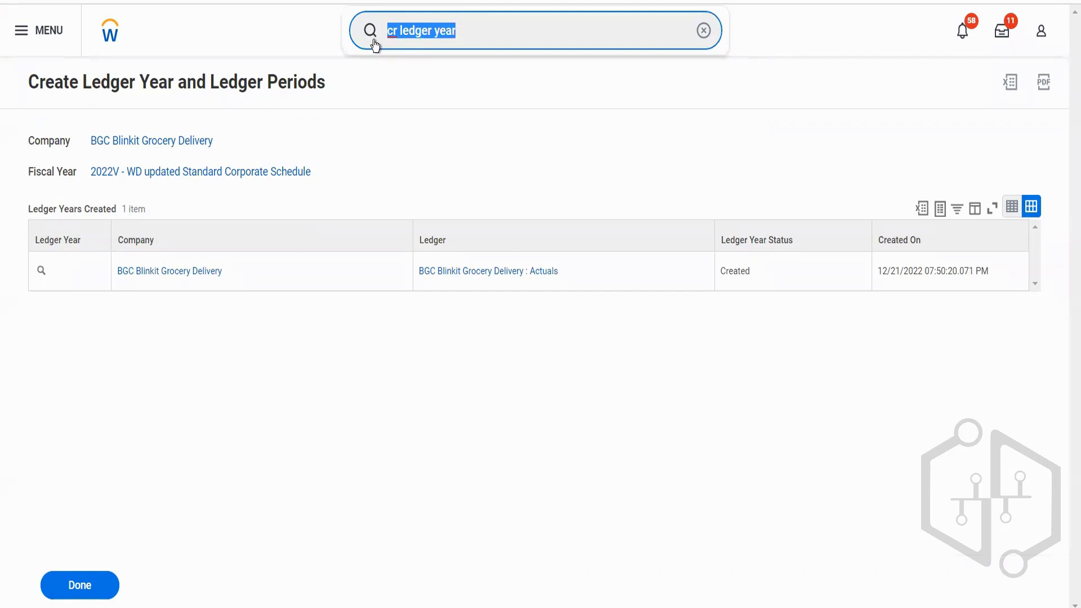
type("mass updaf")
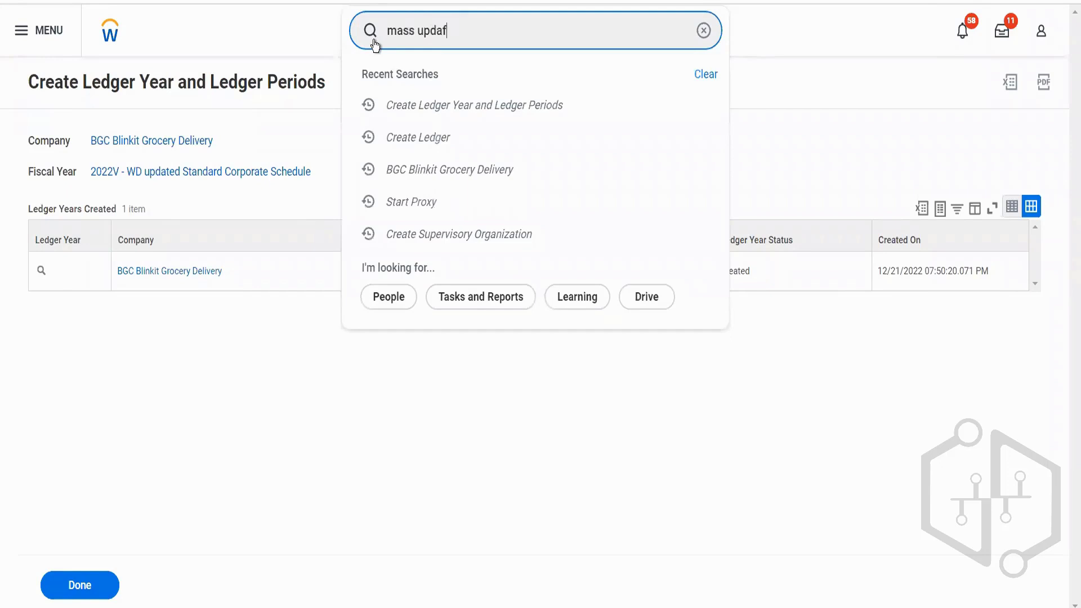
key("BackSpace")
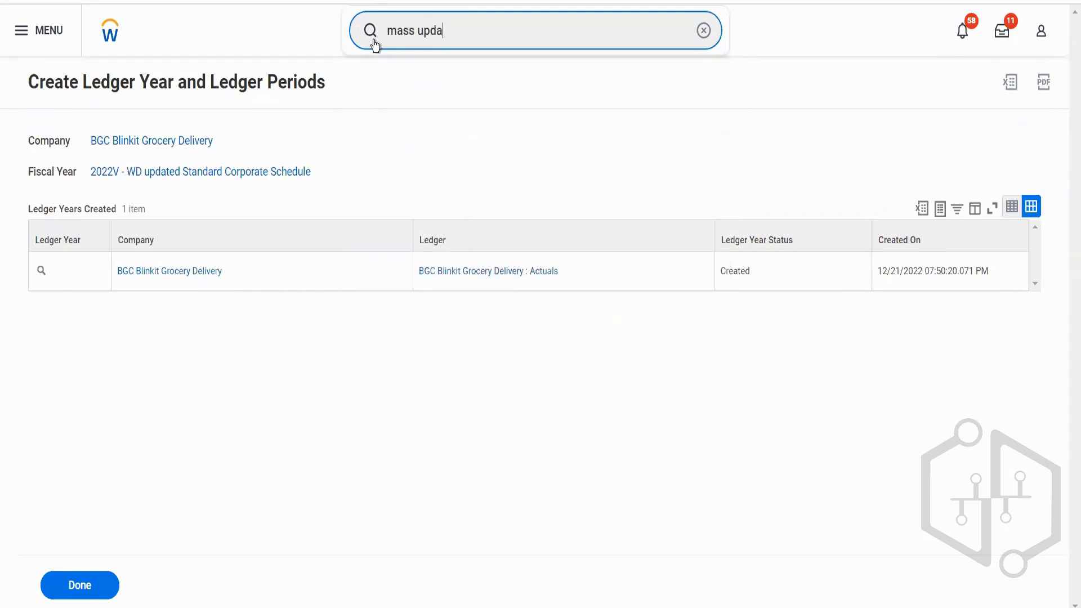
type("te leg")
key("BackSpace")
type("dger")
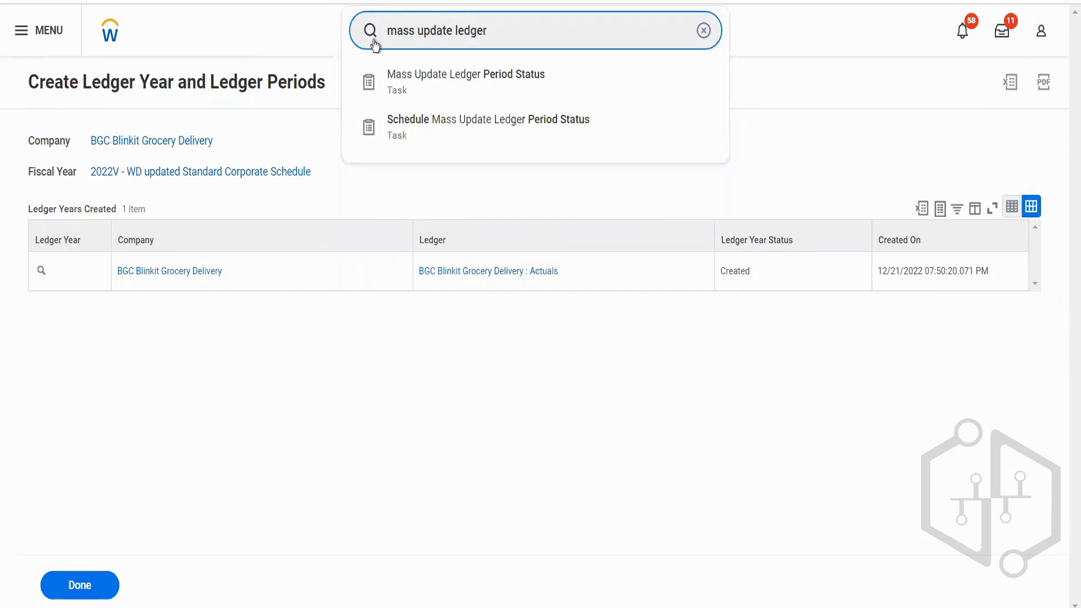
left_click(488, 76)
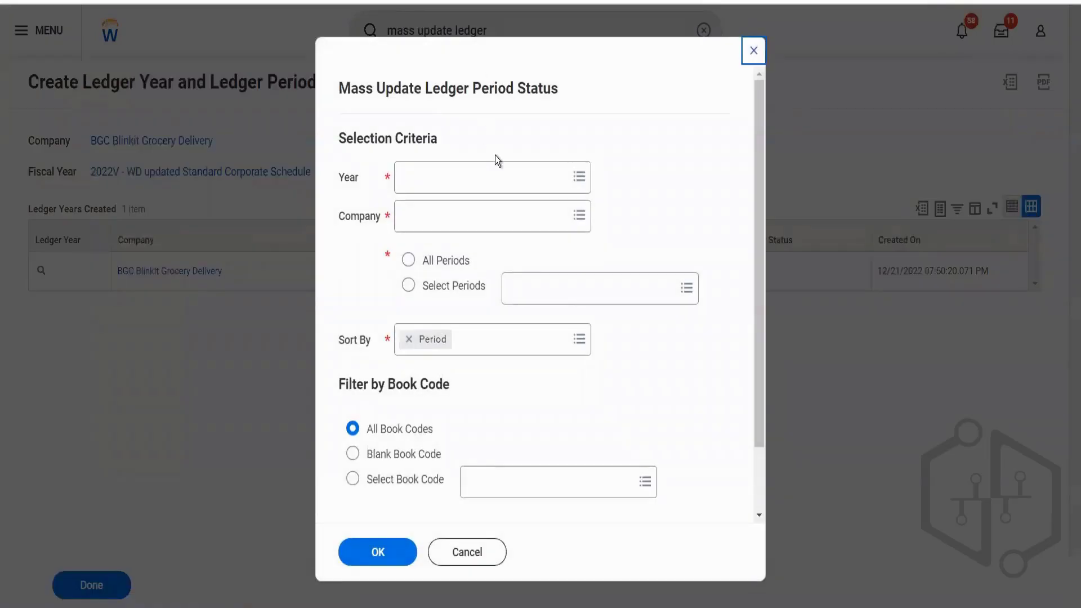
Set the year in the selection criteria to 2022V - WD updated Standard Corporate Schedule.
left_click(495, 185)
type("2022")
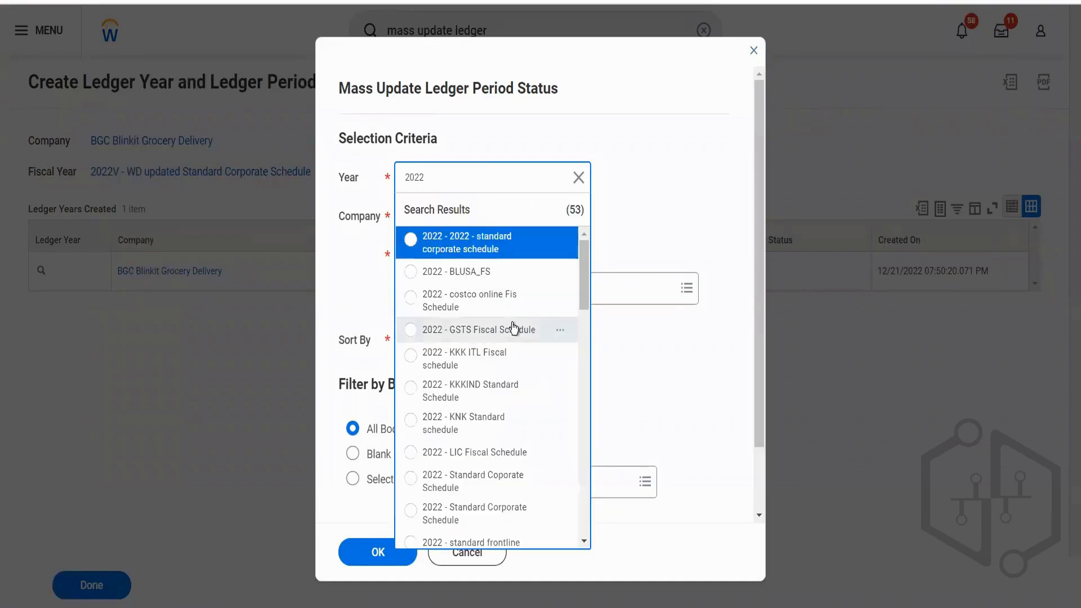
scroll(513, 327, "down", 3)
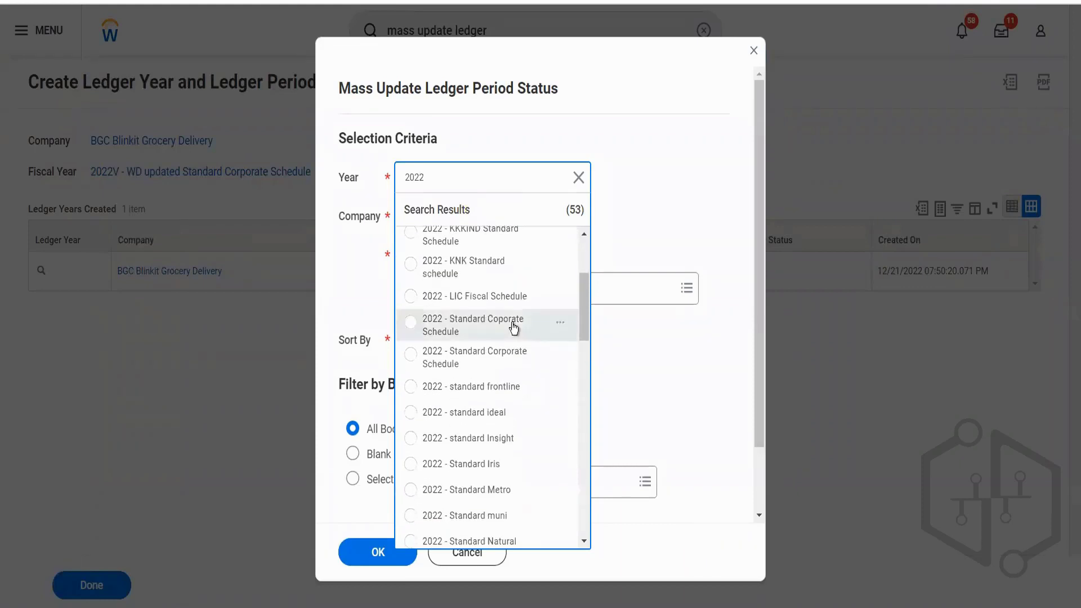
scroll(513, 327, "down", 3)
scroll(513, 327, "down", 1)
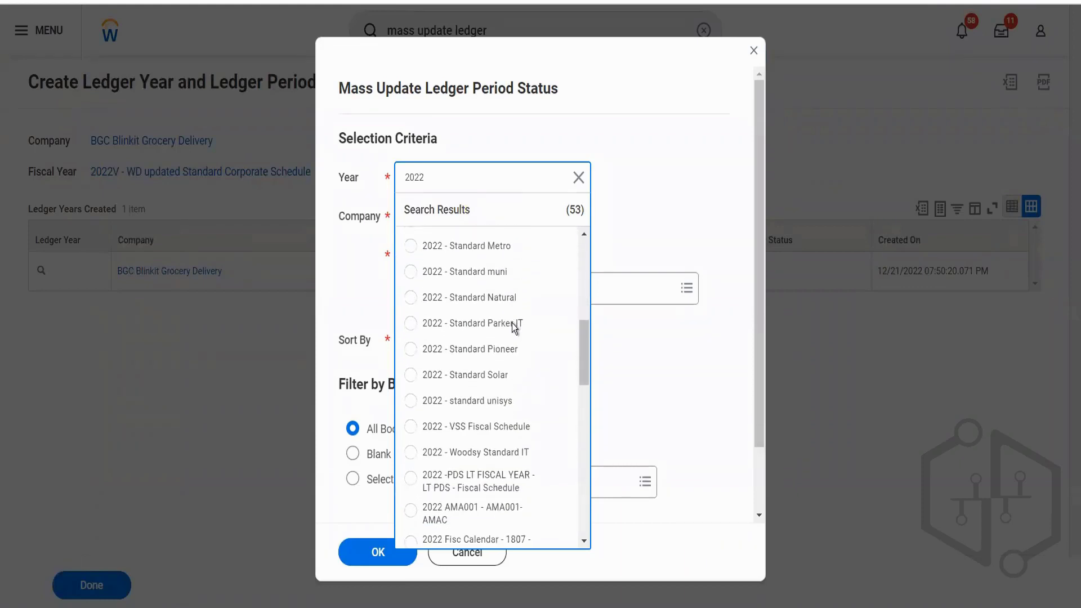
scroll(512, 326, "down", 2)
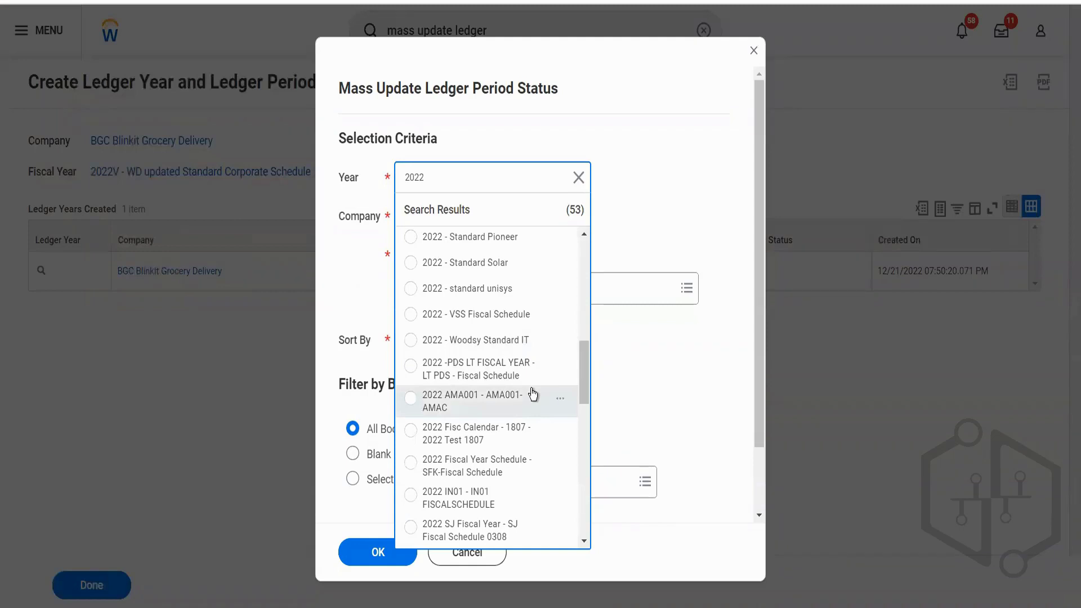
scroll(533, 394, "down", 3)
scroll(532, 394, "down", 2)
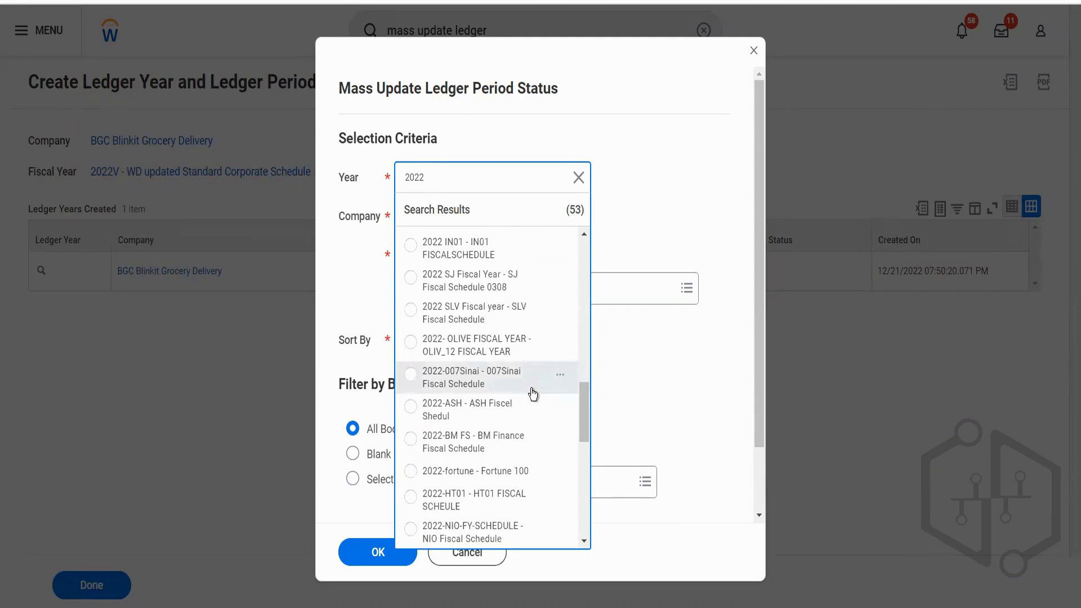
scroll(533, 394, "down", 5)
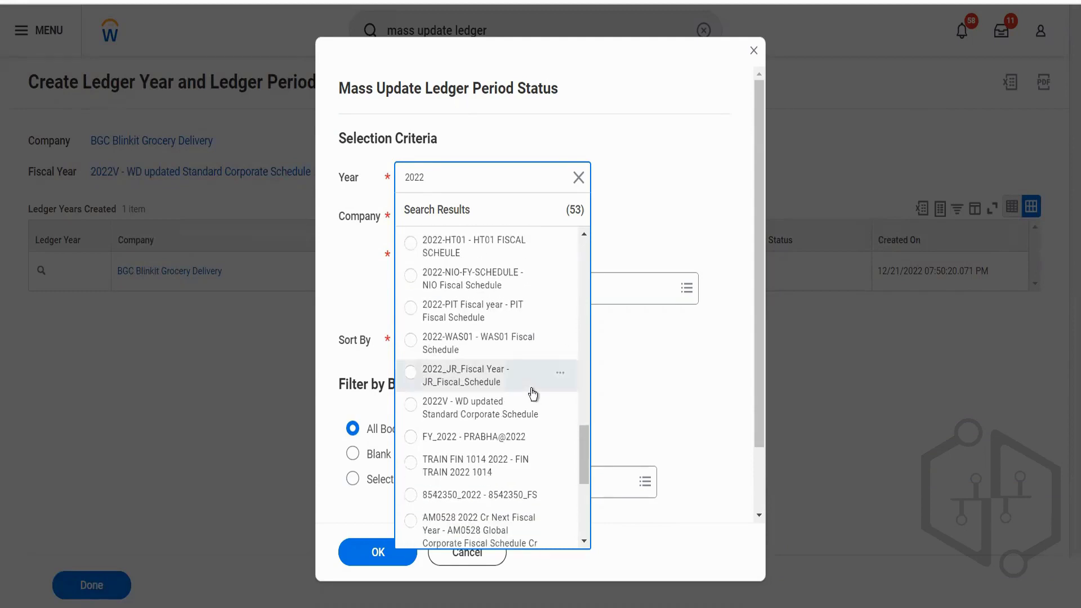
left_click(502, 414)
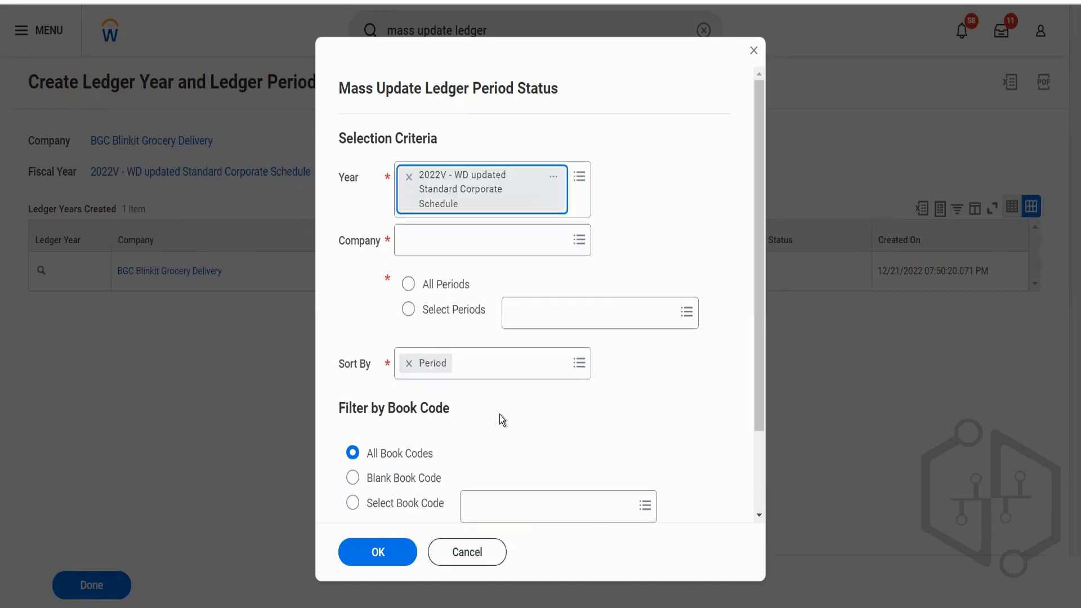
Set the company in the selection criteria to BGC Blinkit Grocery Delivery.
left_click(444, 242)
type("blin")
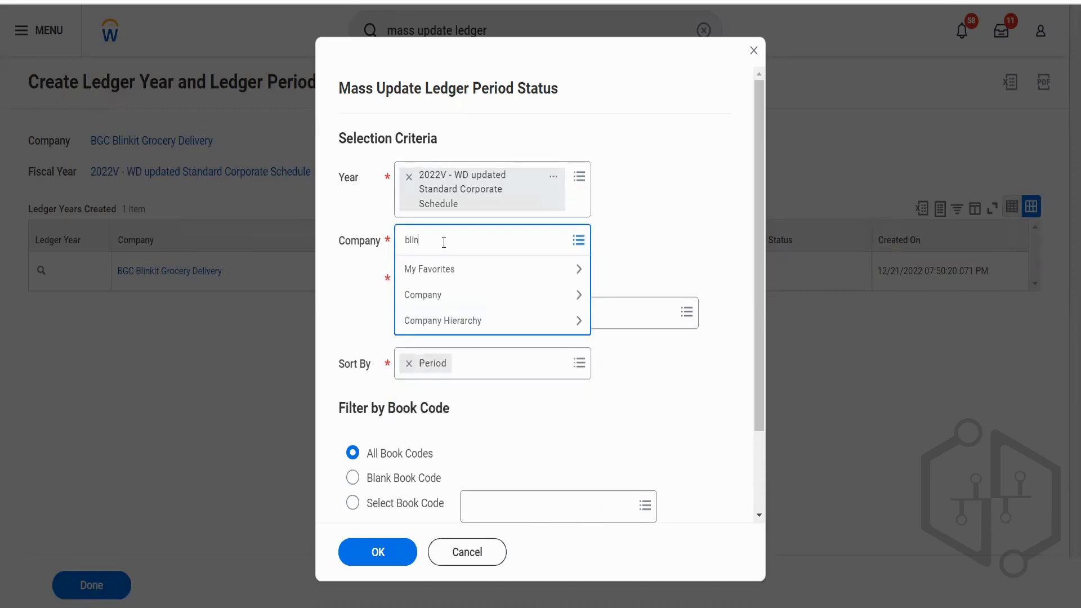
type("kit")
key("Return")
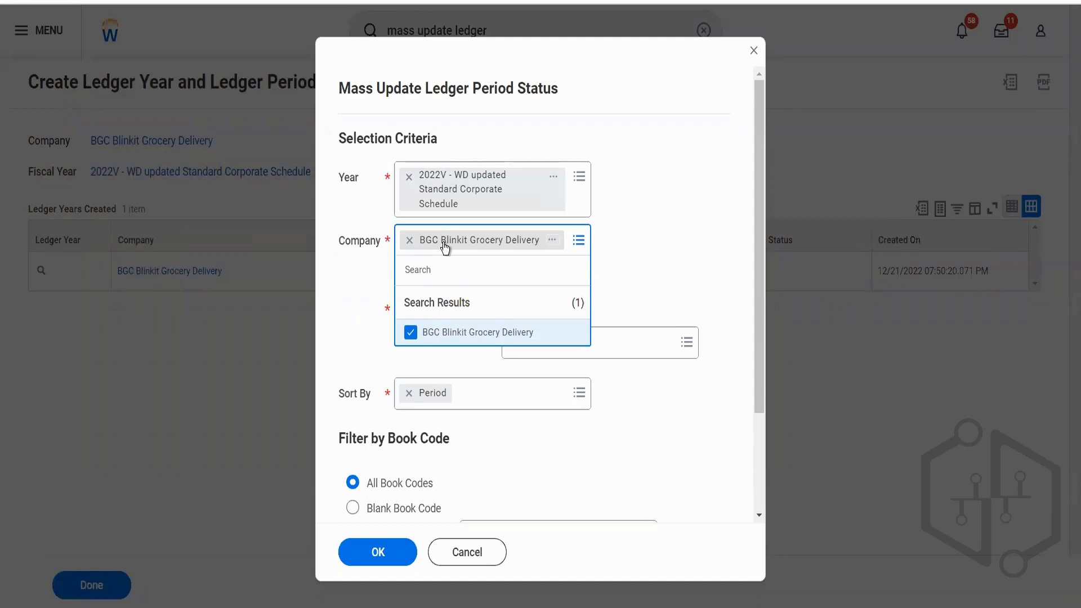
Include all periods in the ledger period selection criteria and submit the criteria.
left_click(642, 254)
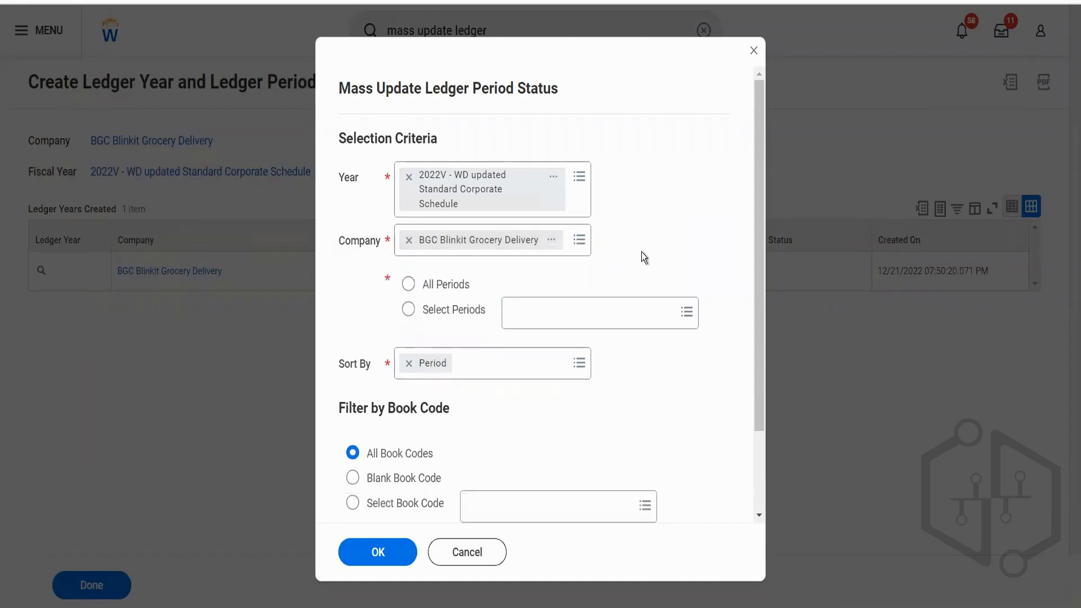
left_click(408, 285)
left_click(456, 313)
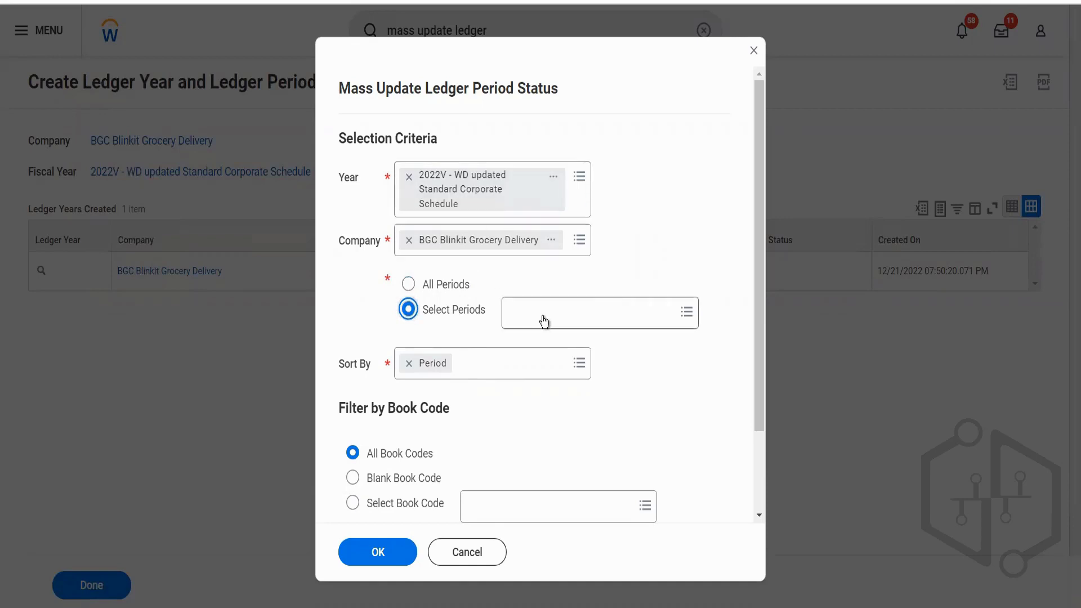
left_click(457, 288)
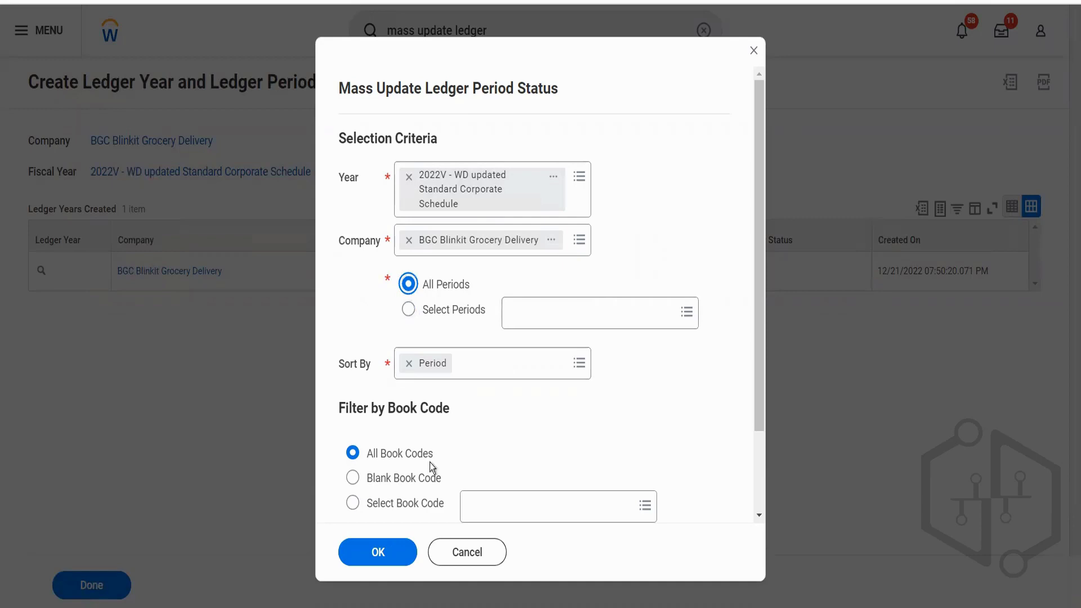
left_click(365, 559)
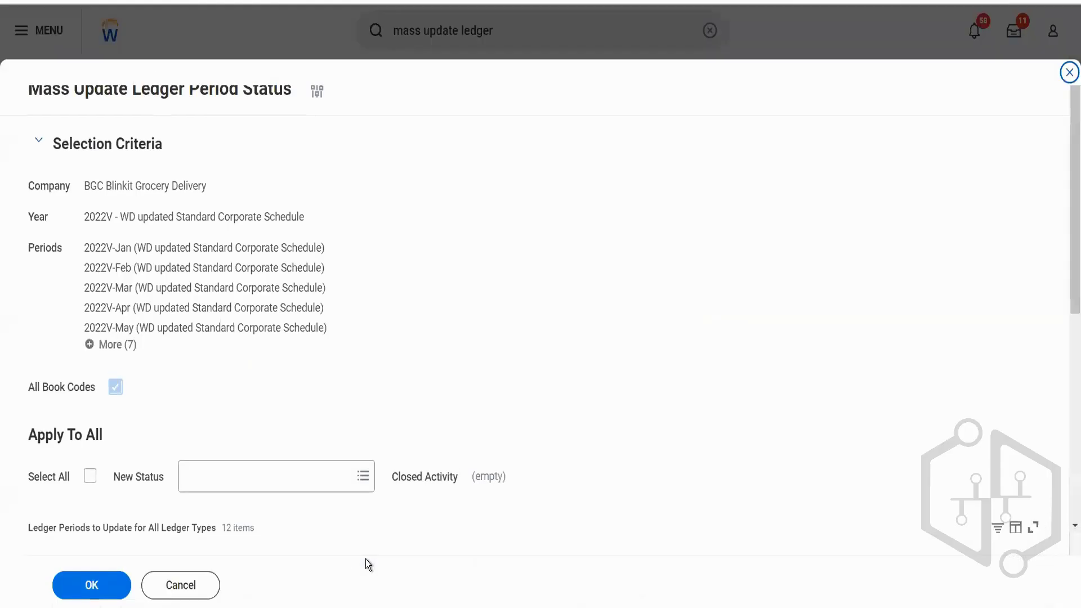
Set the new status of all listed ledger periods to Open and submit the mass update.
scroll(448, 370, "down", 5)
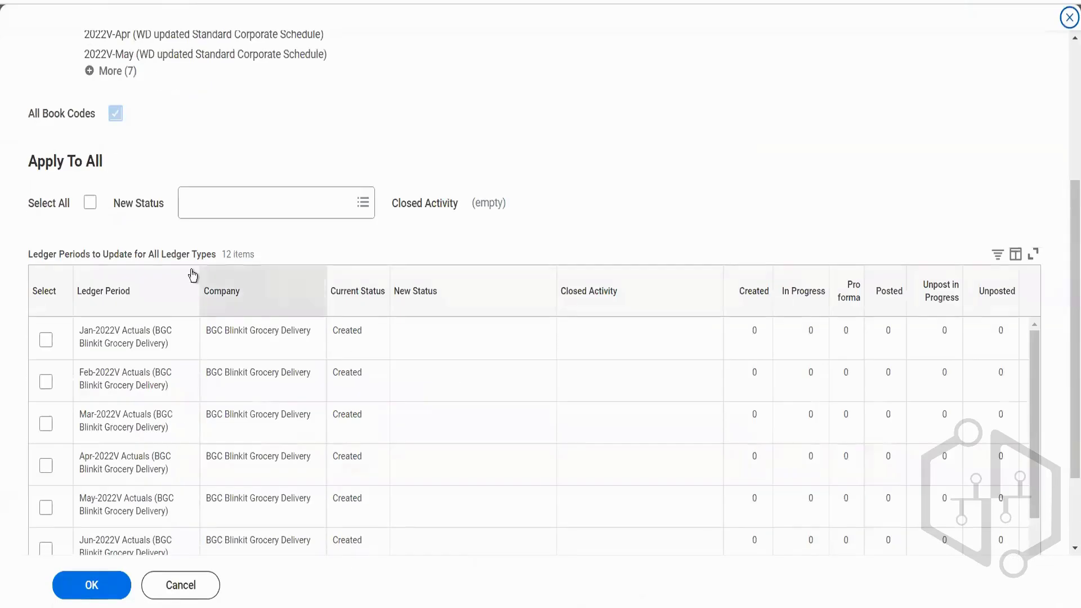
left_click(92, 204)
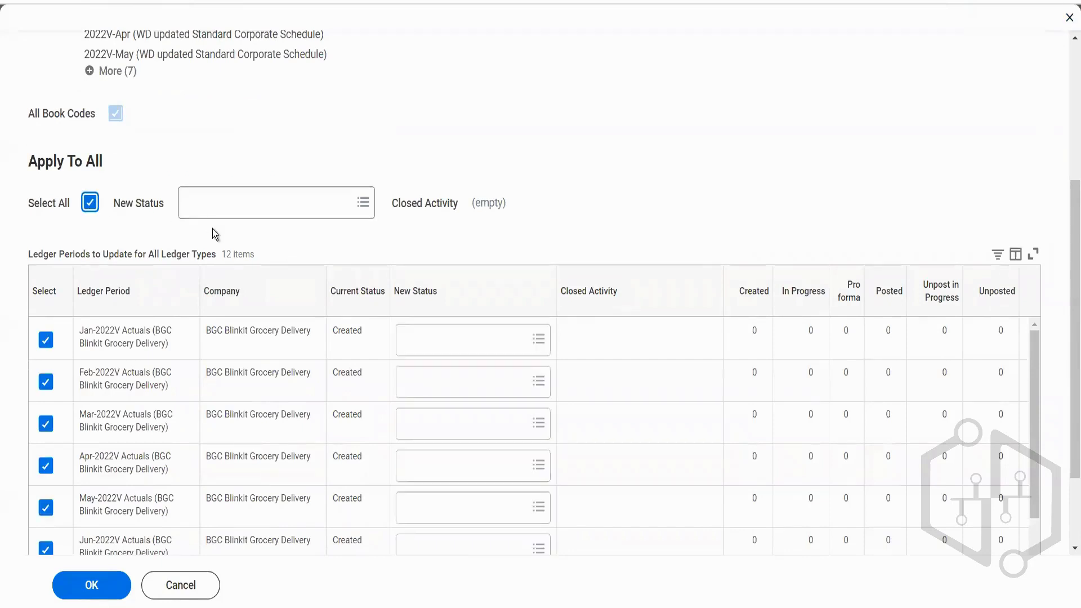
left_click(263, 211)
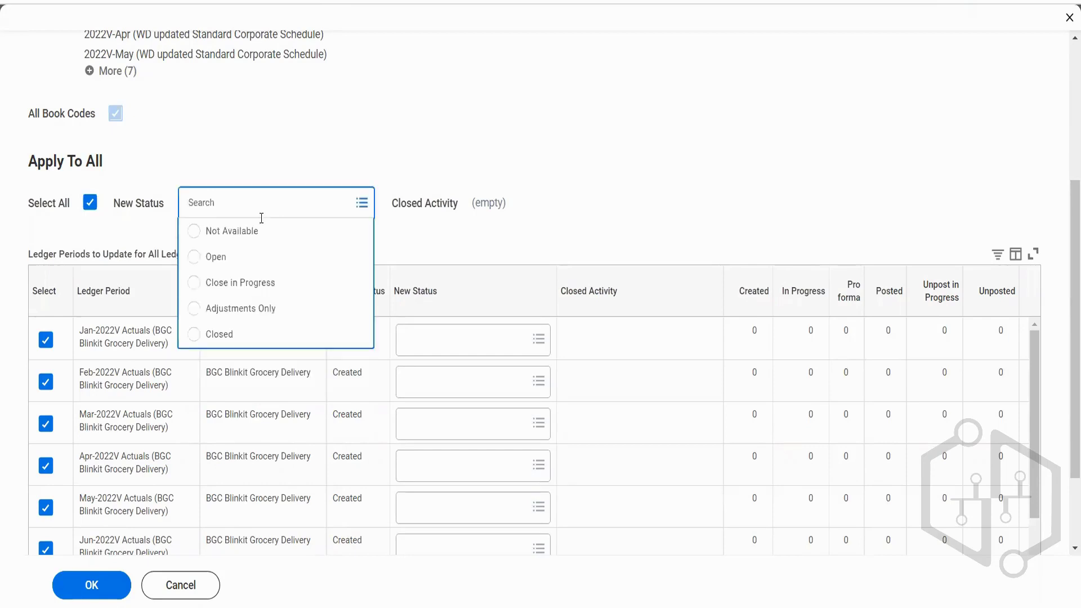
left_click(237, 264)
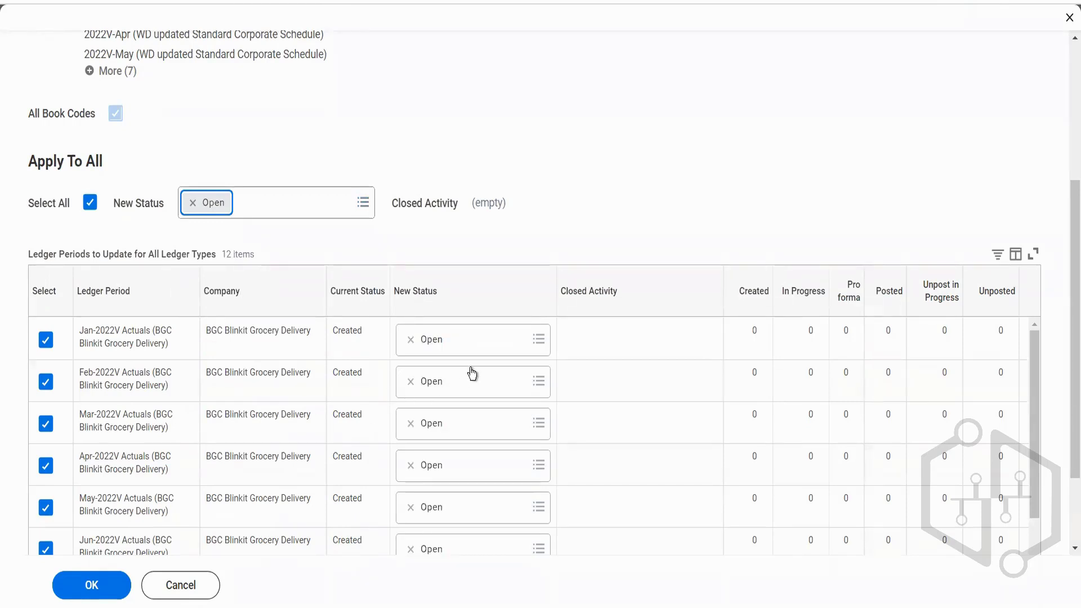
left_click(495, 345)
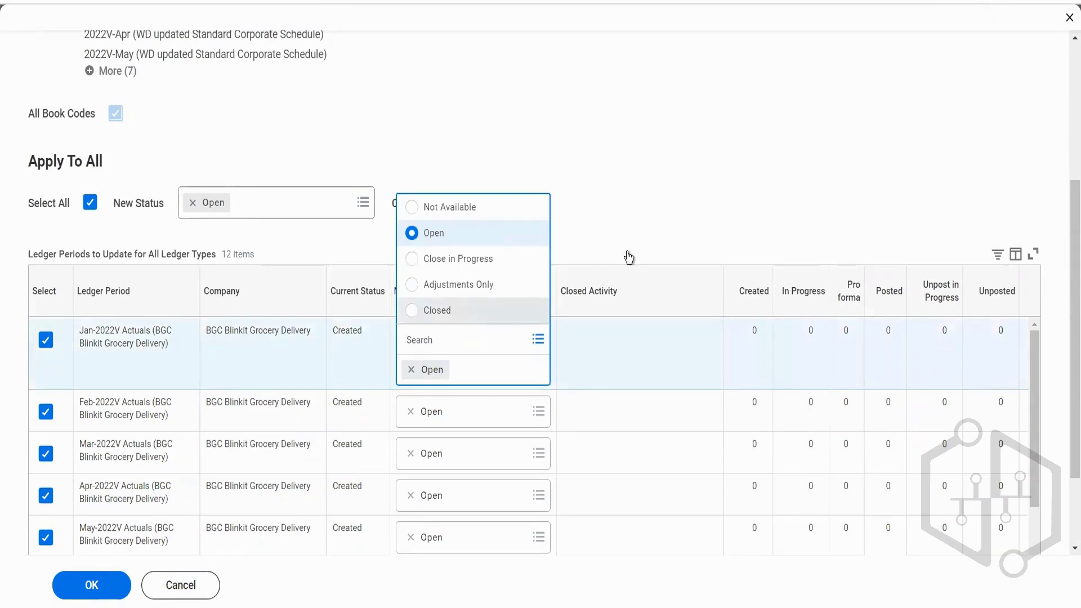
left_click(644, 236)
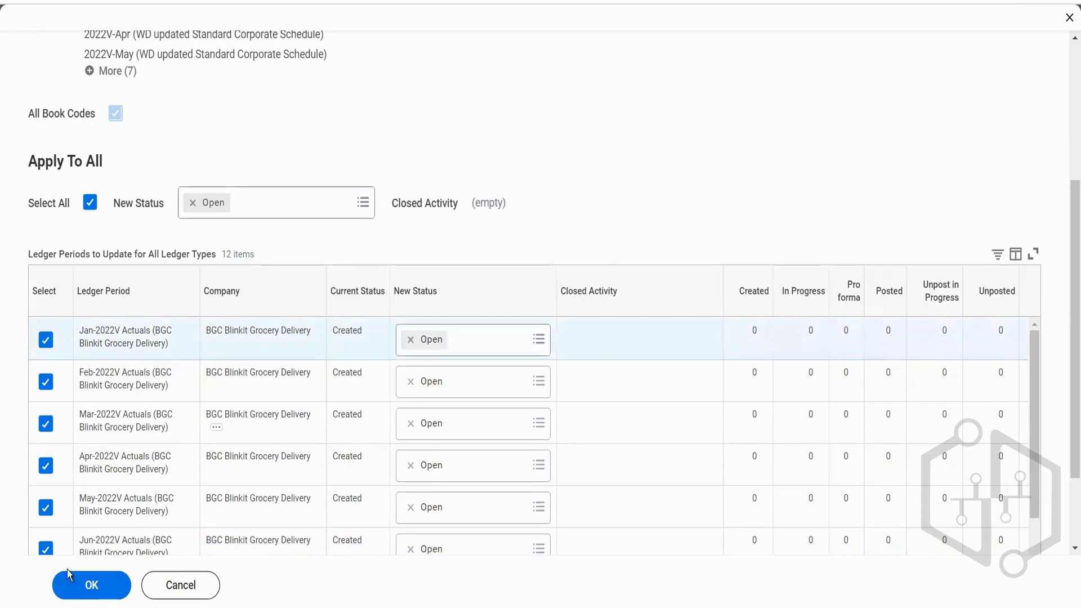
left_click(93, 587)
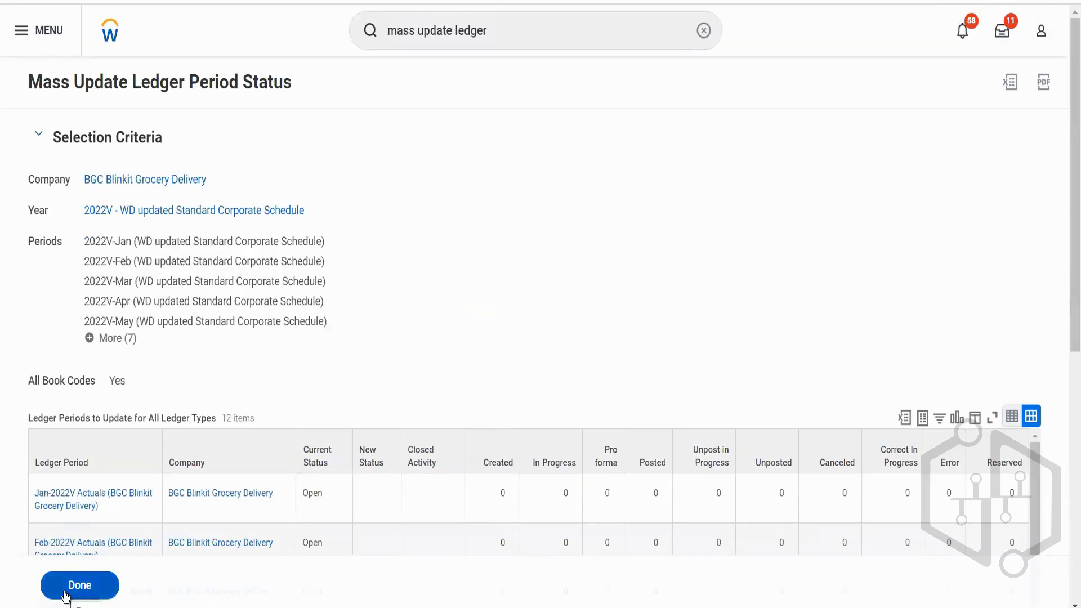
left_click(67, 590)
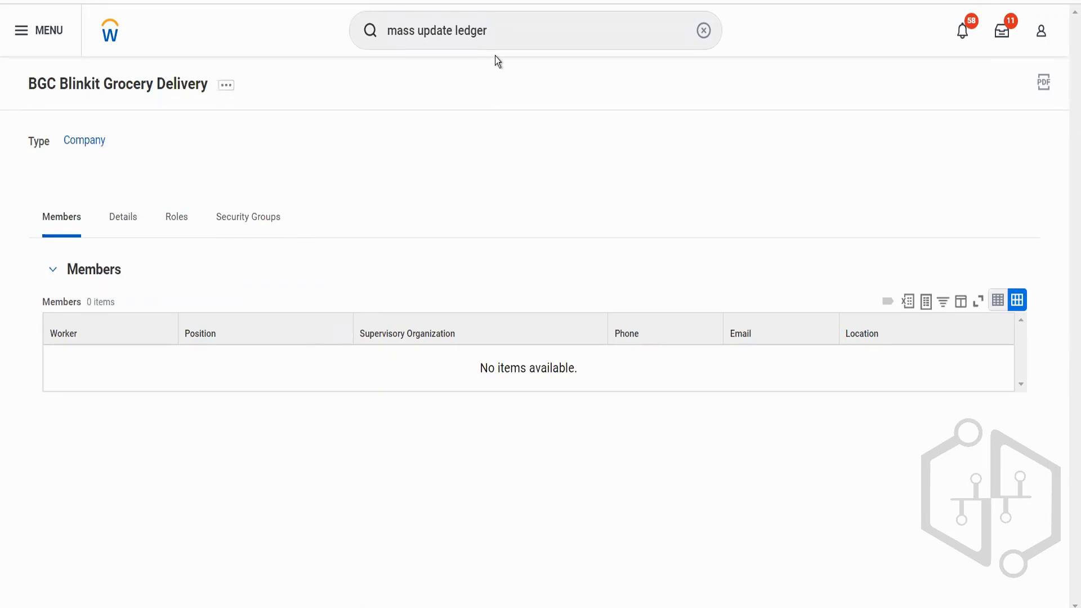
Search for "bp: acc journal", open Accounting Journal Event (Default Definition) and review its business process steps and approval groups.
left_click(489, 28)
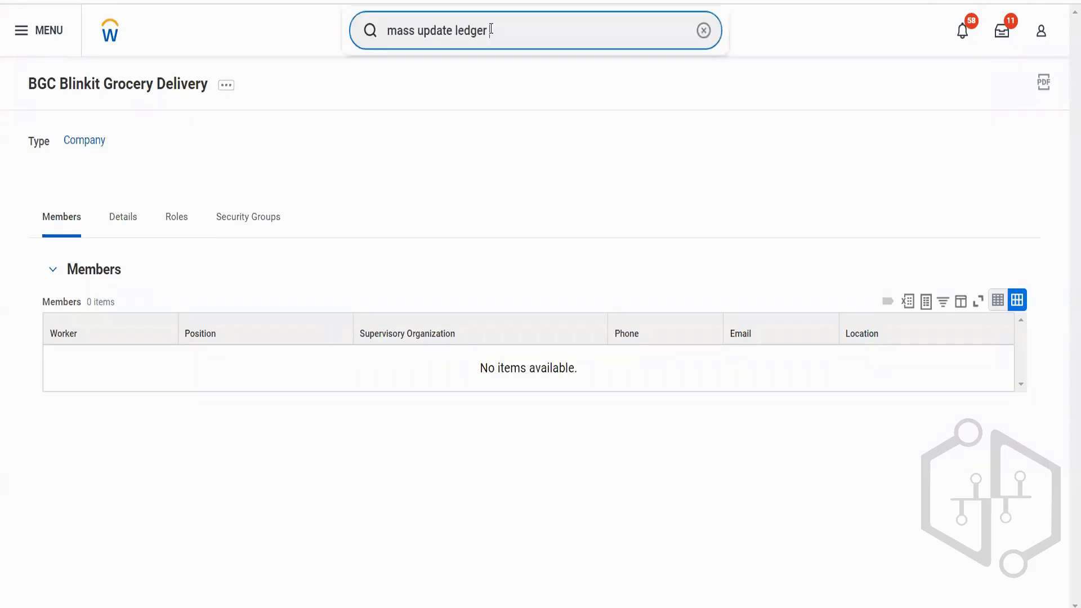
triple_click(419, 31)
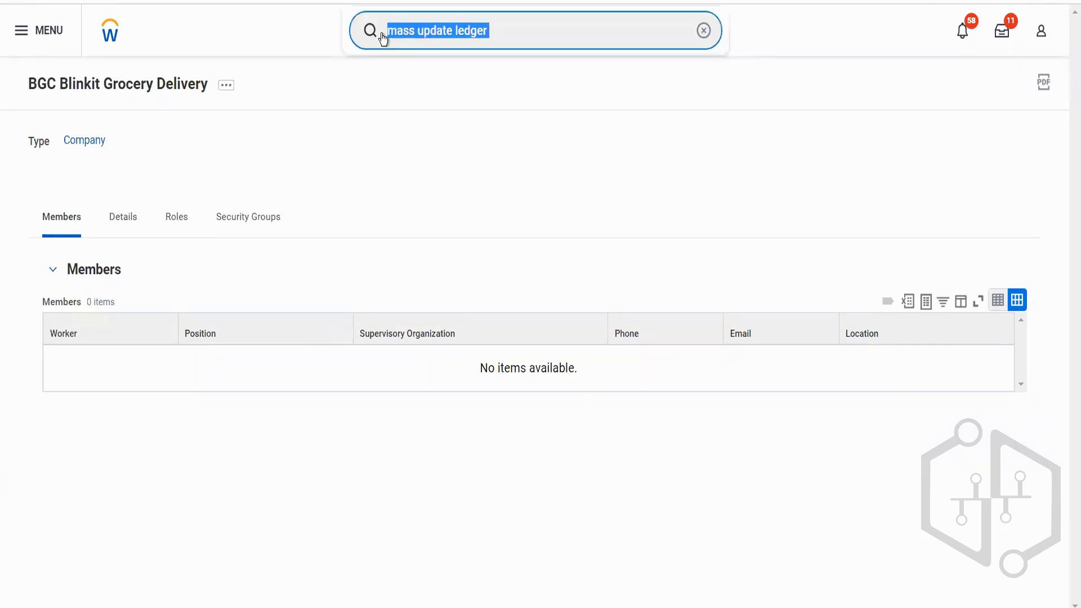
type("bp: acc jour")
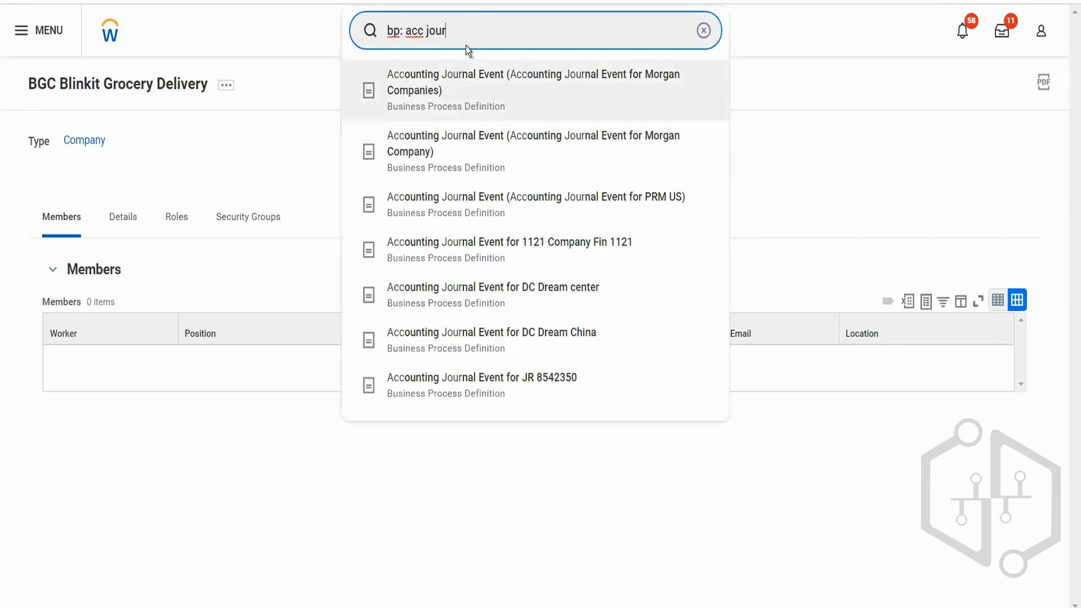
type("na")
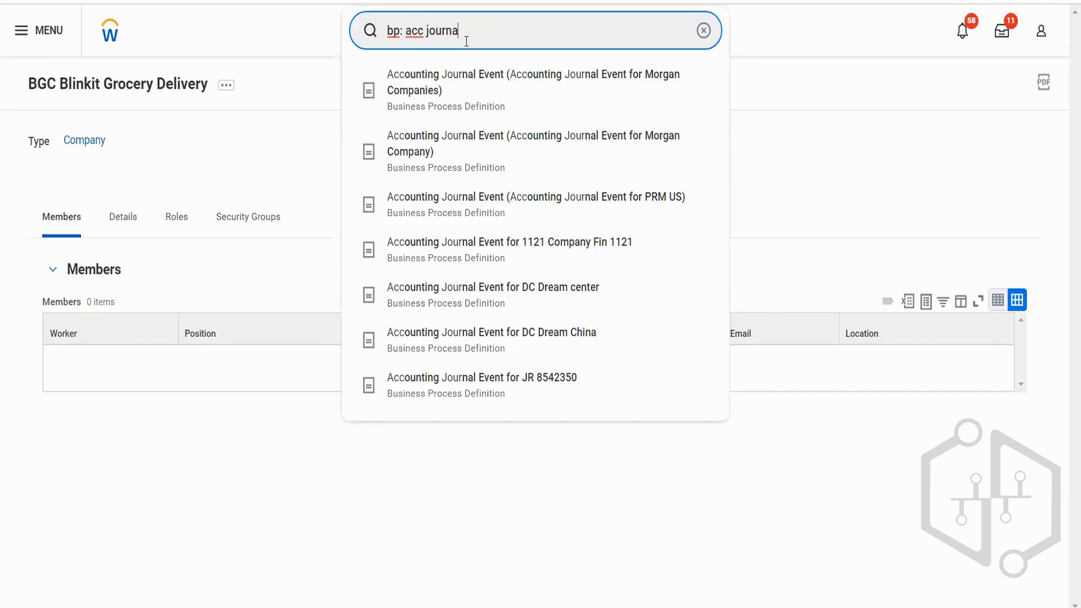
type("l")
key("Return")
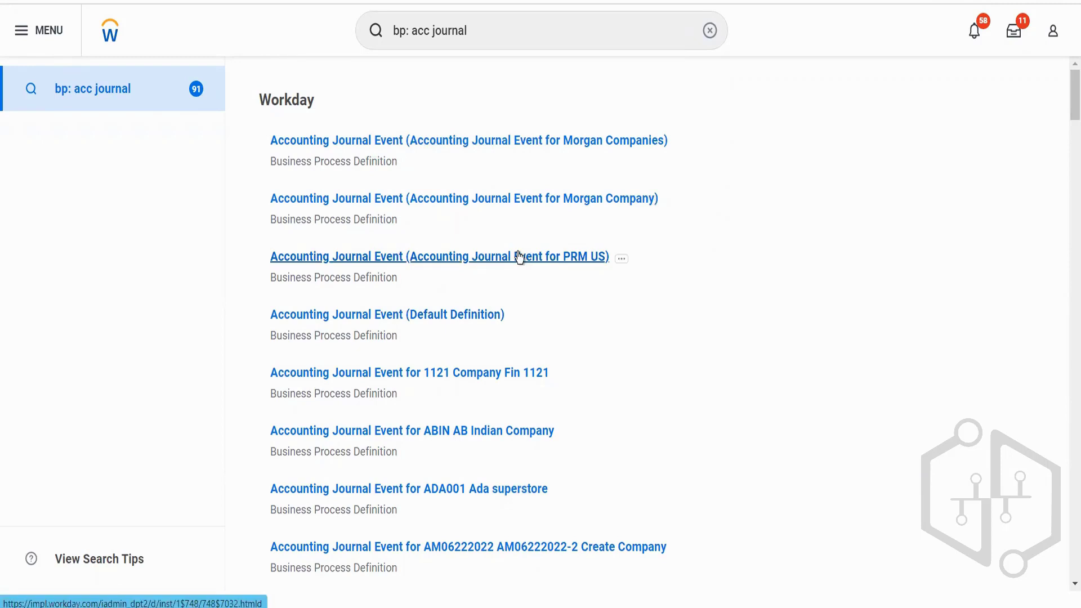
left_click(480, 325)
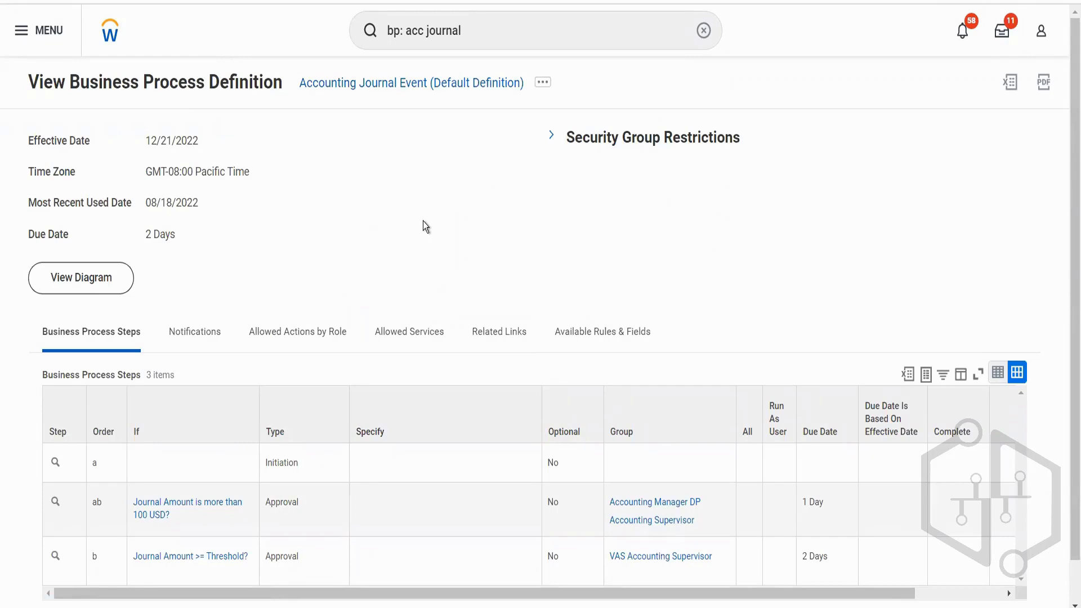
scroll(423, 221, "down", 1)
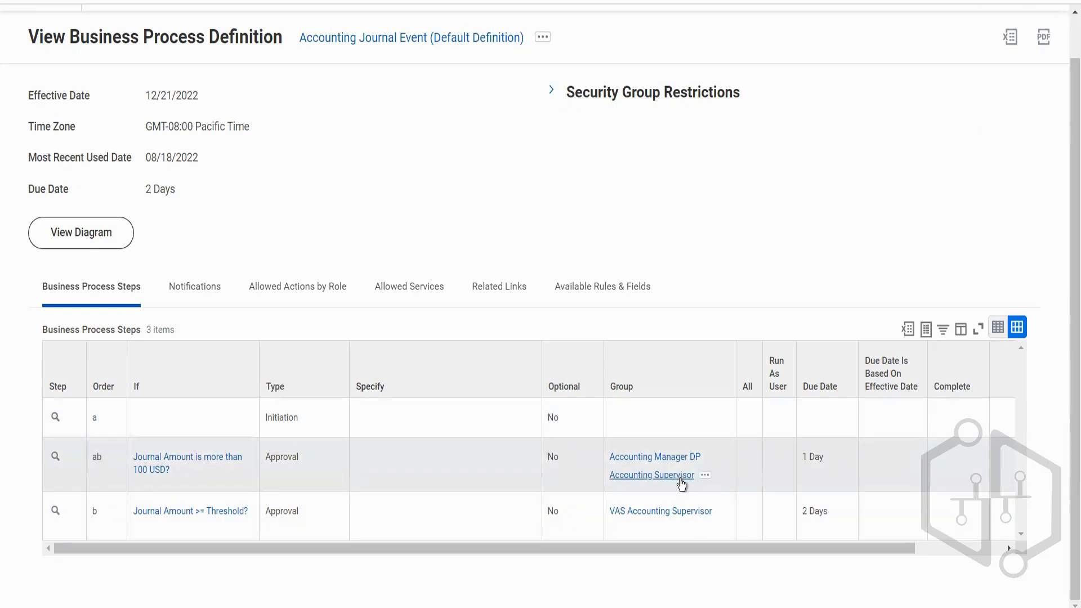
mouse_move(702, 460)
mouse_move(669, 520)
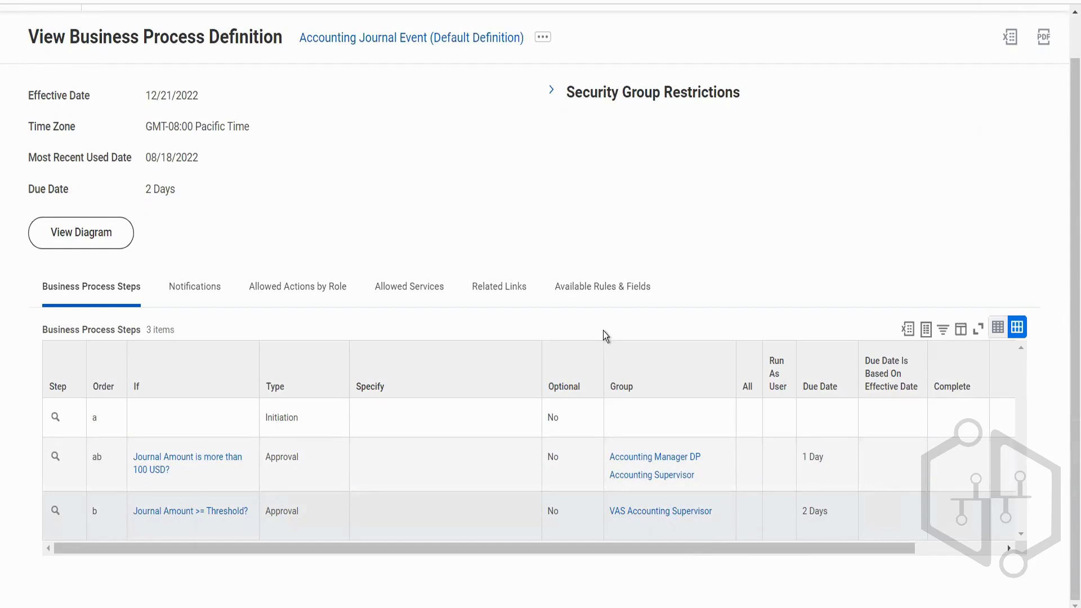
scroll(550, 157, "up", 2)
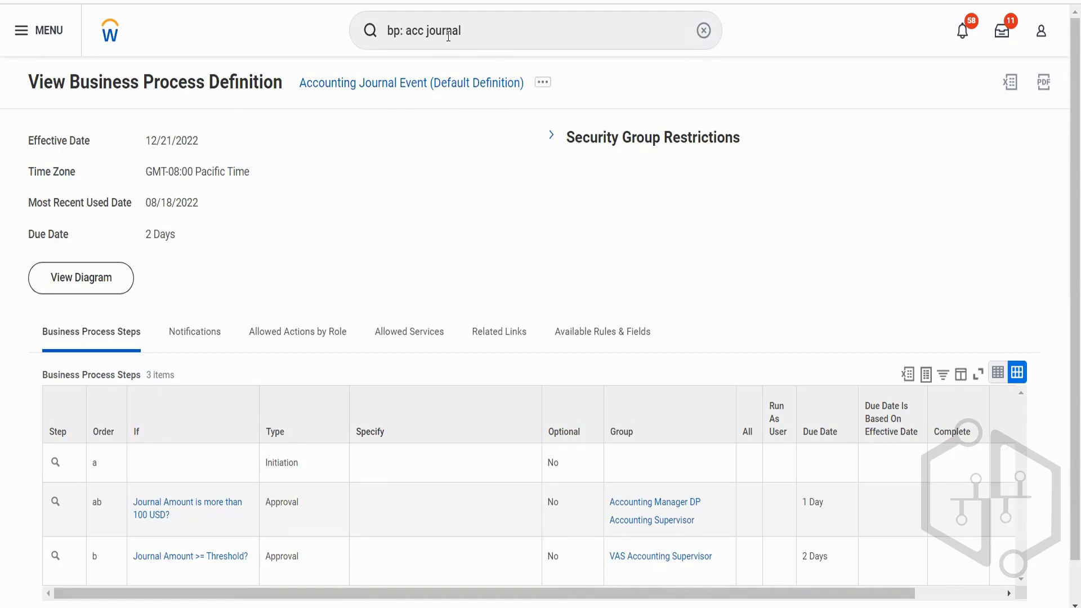
Copy the default Accounting Journal Event workflow definition to the business object BGC Blinkit Grocery Delivery.
key("Return")
left_click(542, 82)
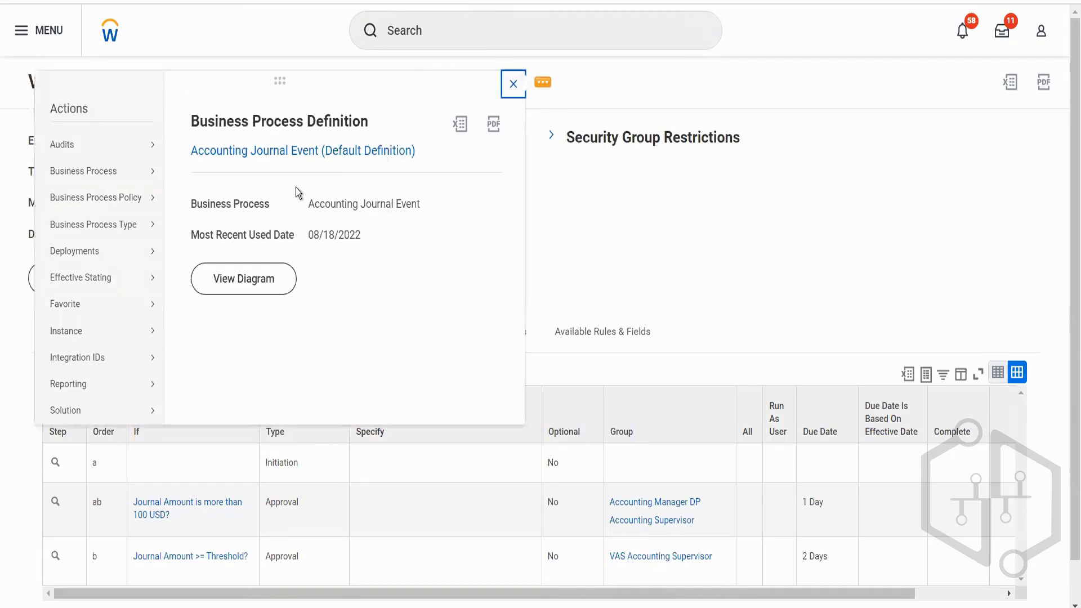
mouse_move(137, 211)
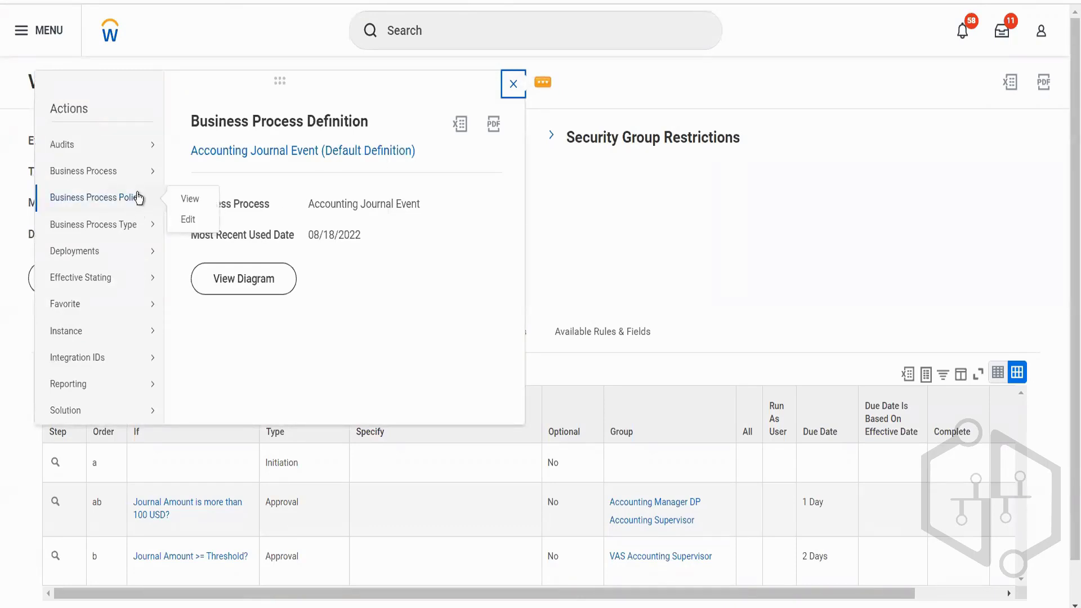
mouse_move(150, 186)
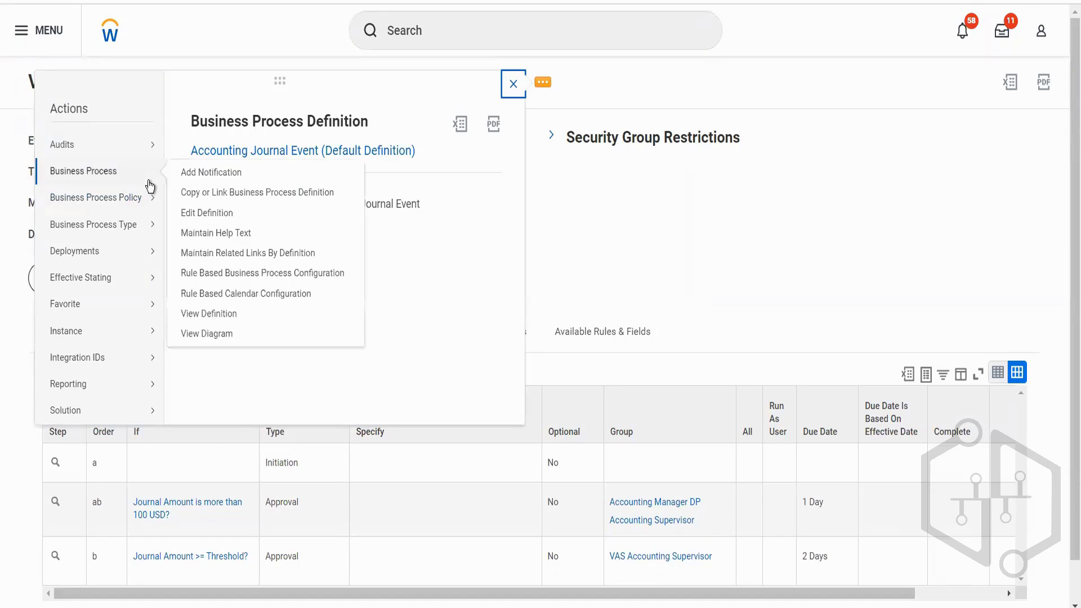
left_click(210, 193)
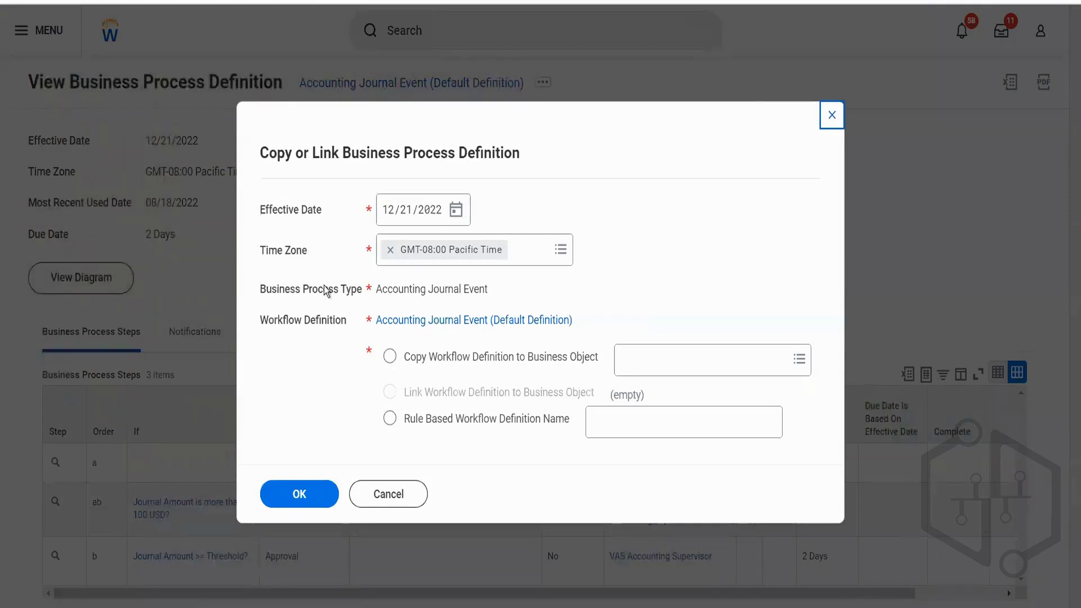
left_click(390, 358)
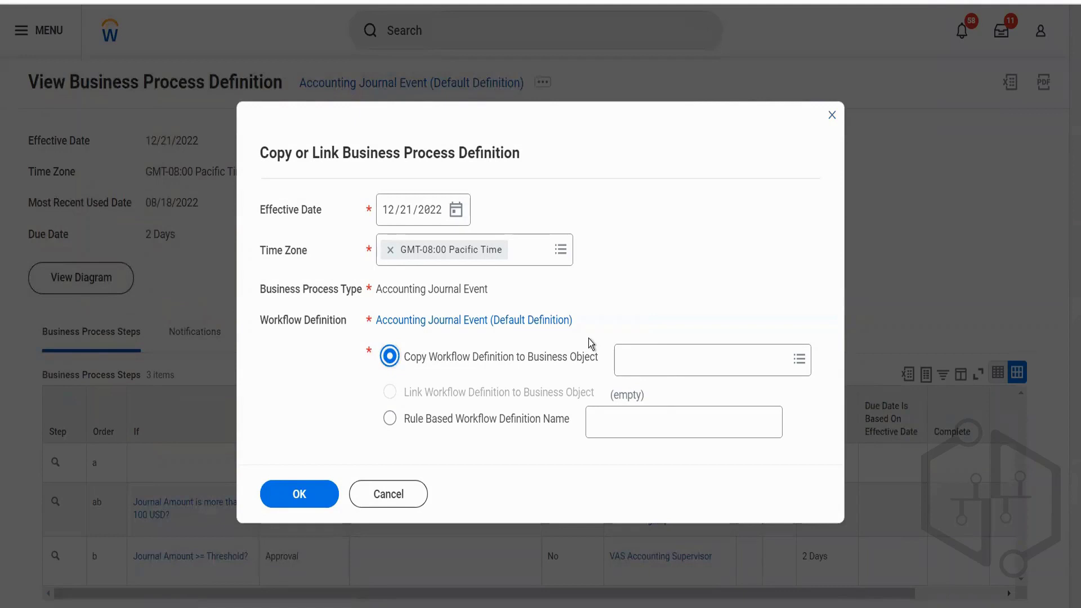
left_click(649, 352)
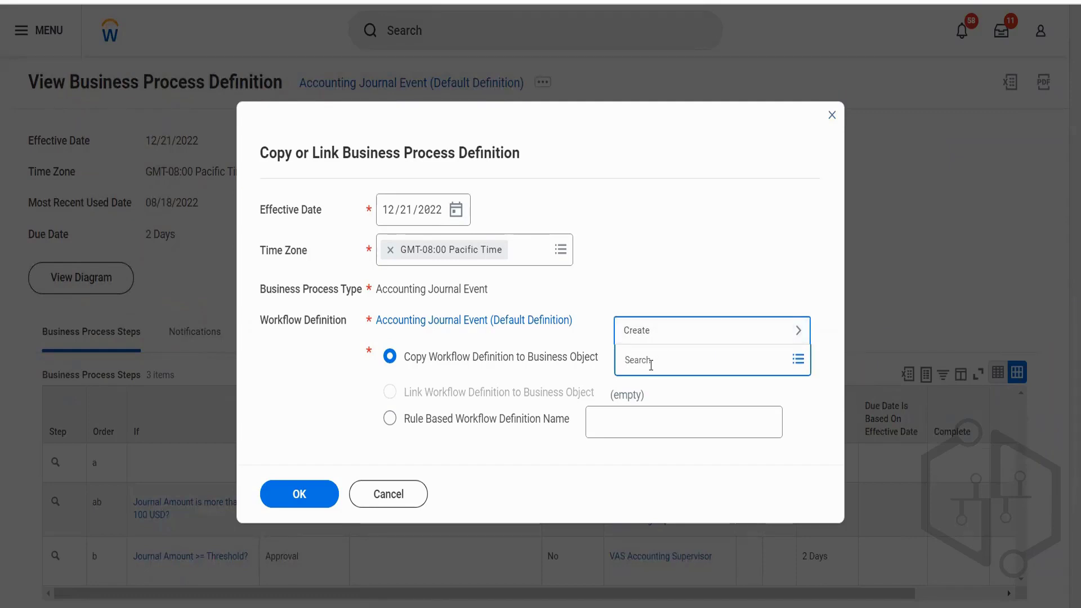
type("blinkit")
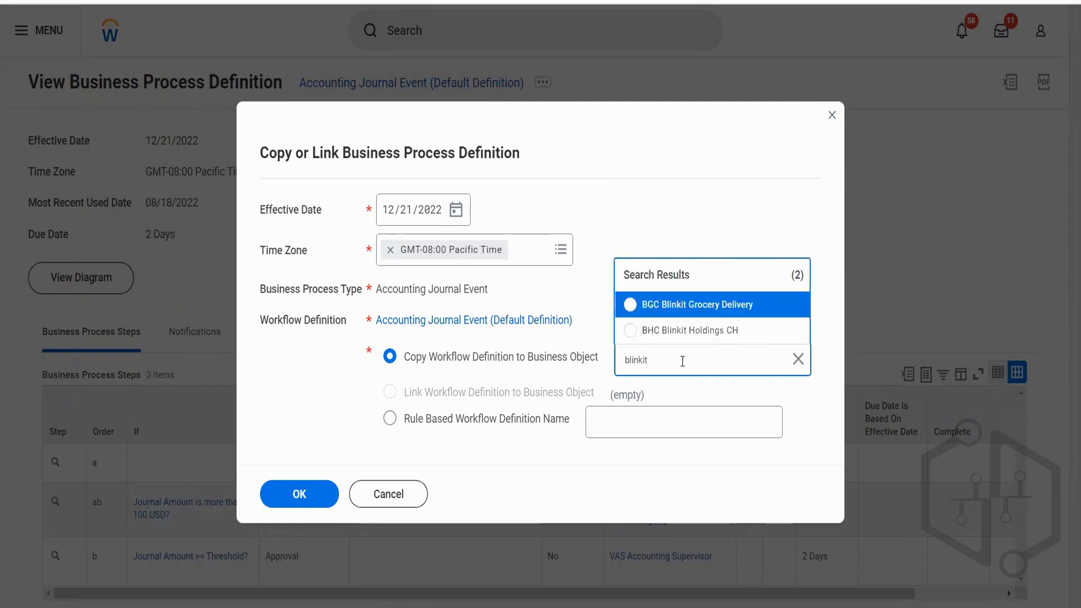
left_click(729, 309)
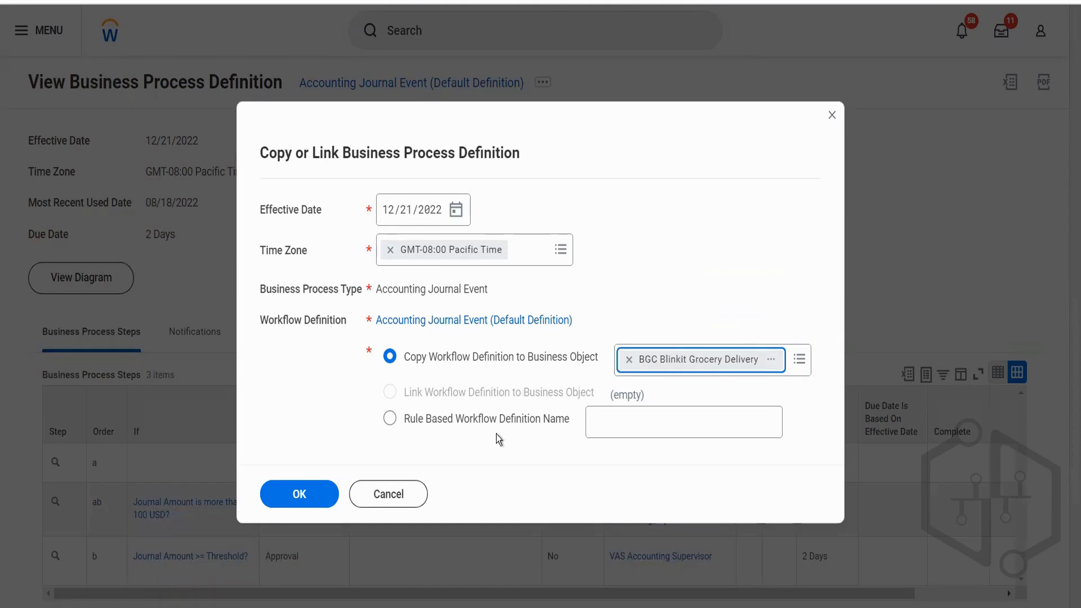
left_click(315, 488)
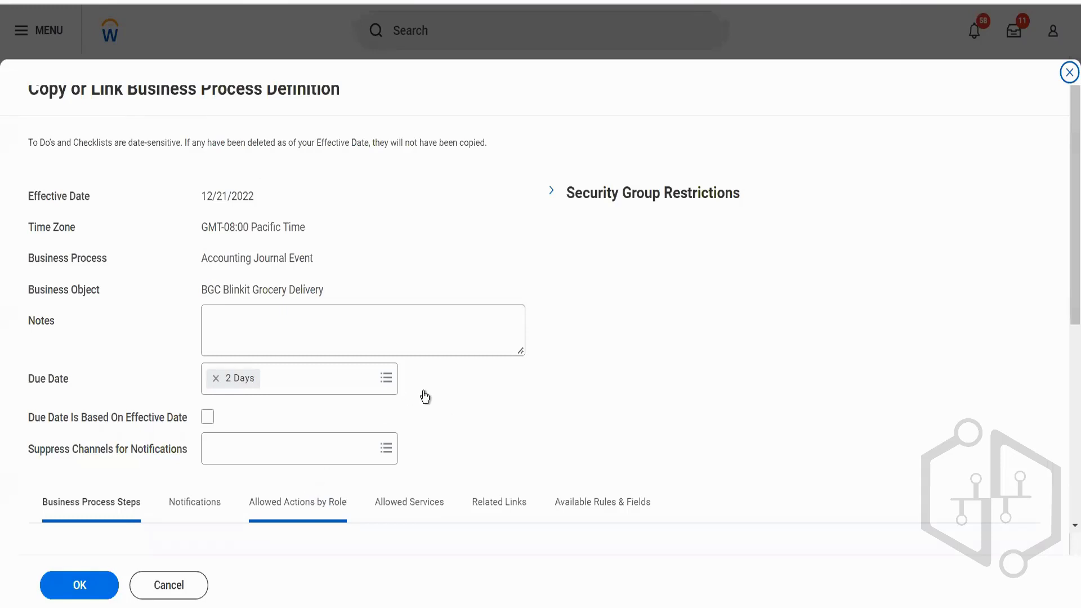
Remove approval steps ab and b from the copied business process definition and save it.
scroll(444, 406, "down", 5)
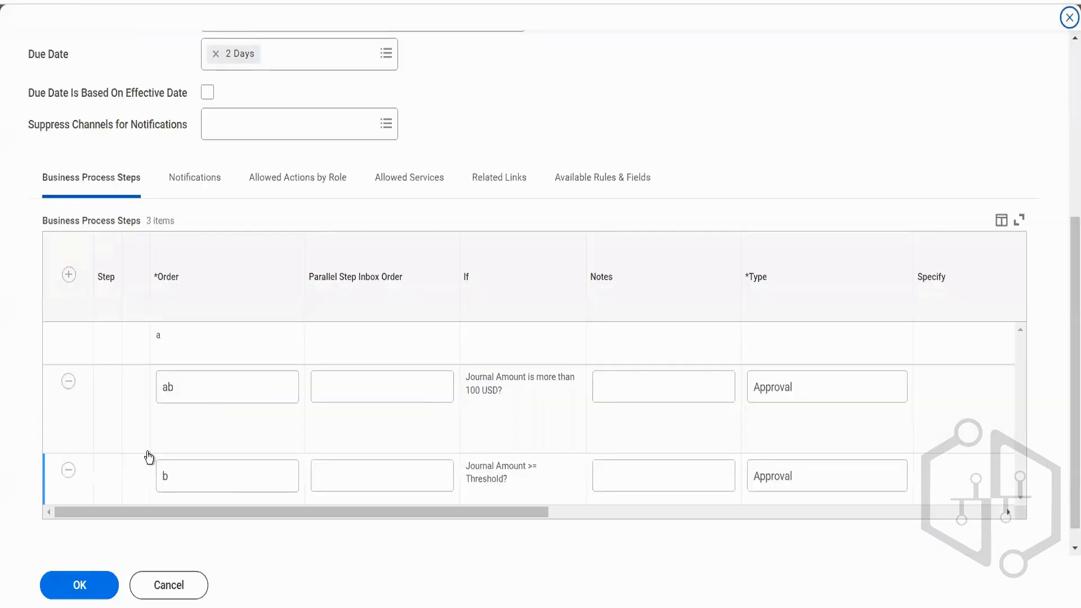
left_click(69, 383)
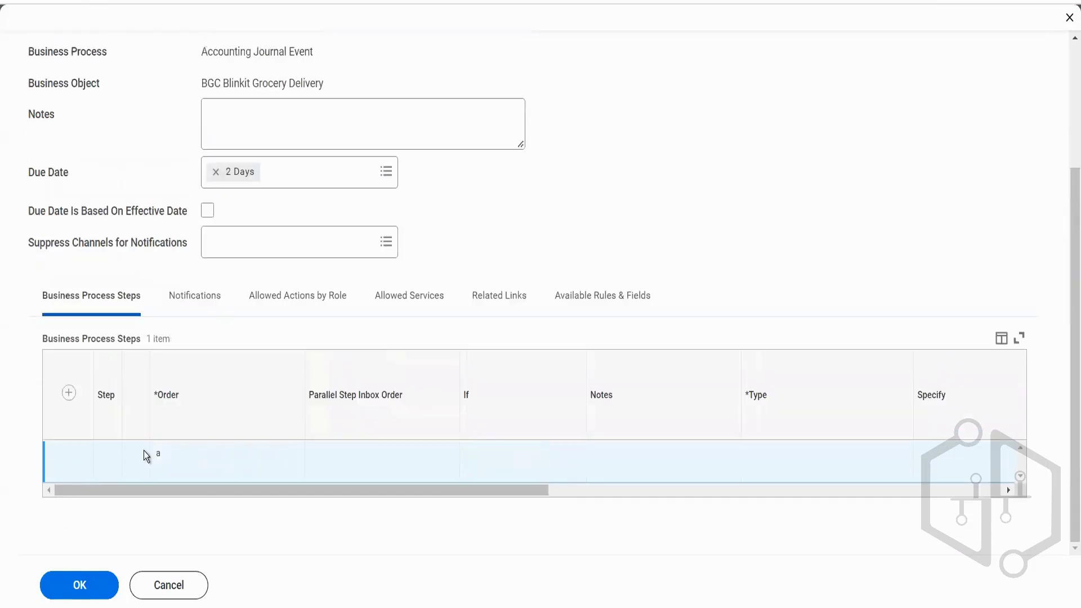
left_click(87, 587)
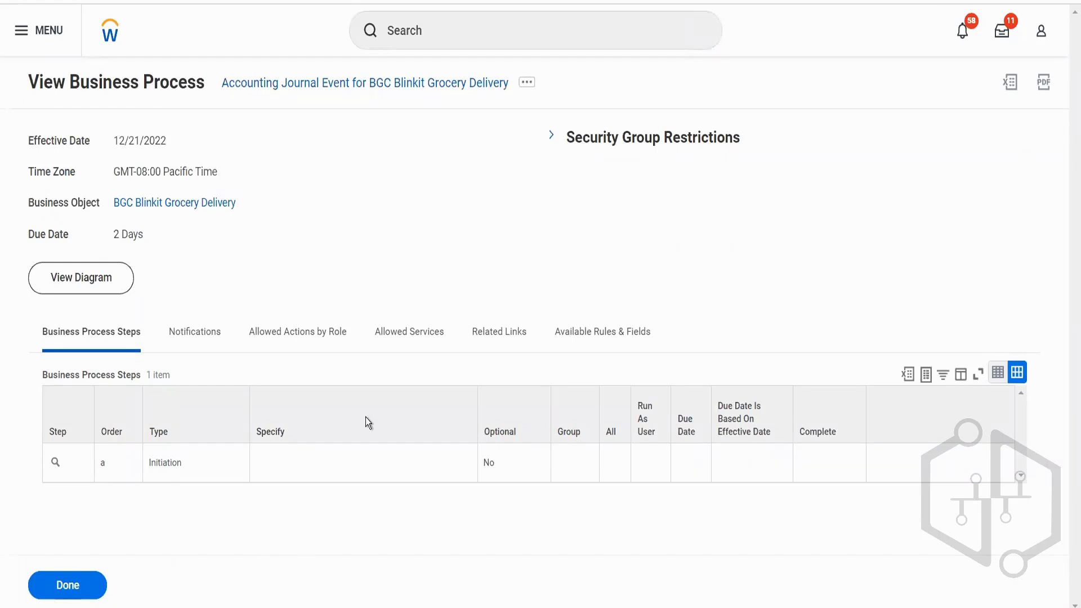
Set initiation step a of the BGC Blinkit Grocery Delivery Accounting Journal Event as the business process completion step.
left_click(70, 467)
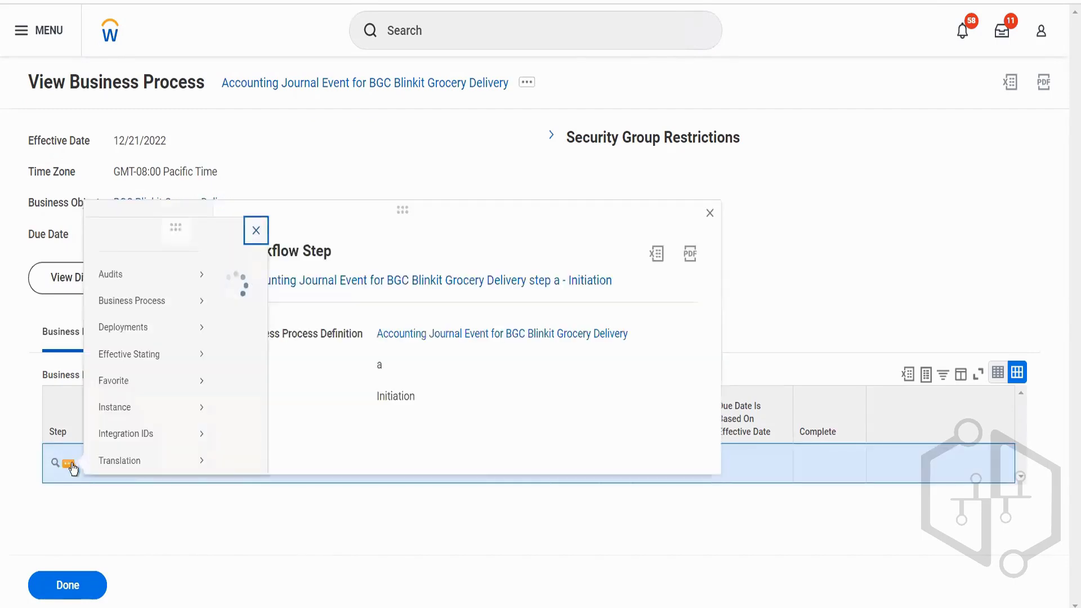
mouse_move(192, 300)
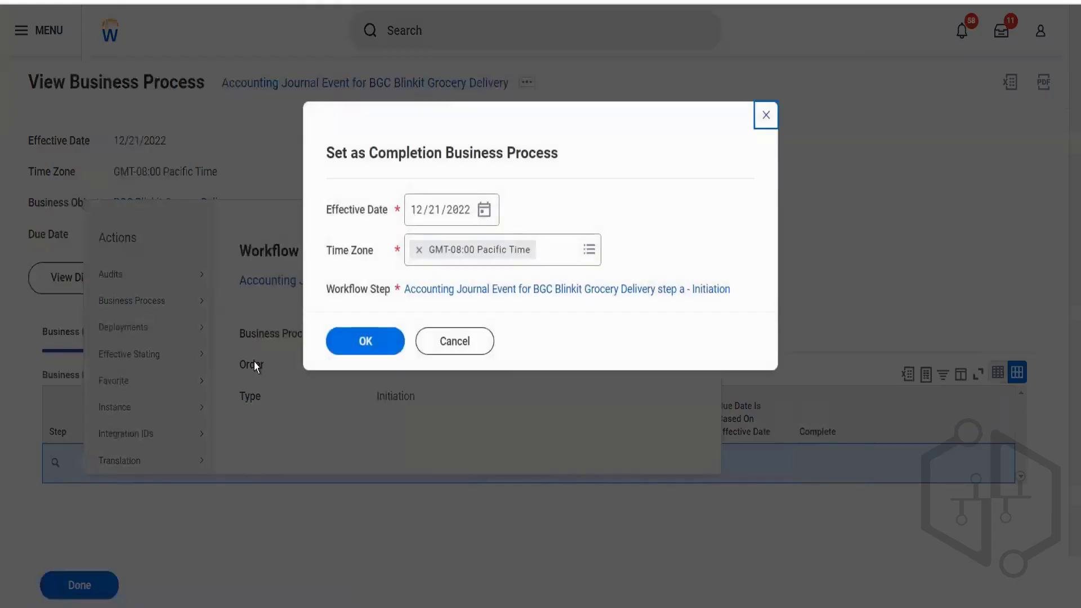
left_click(385, 340)
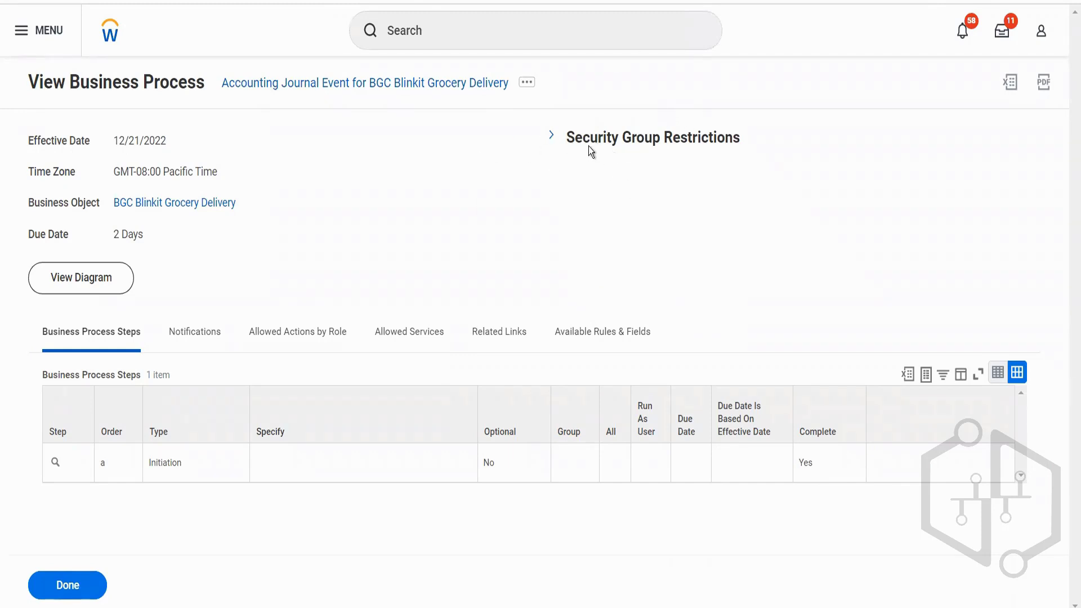
Review the full list of initiating security groups for the process and open its business process security policy for editing.
left_click(550, 140)
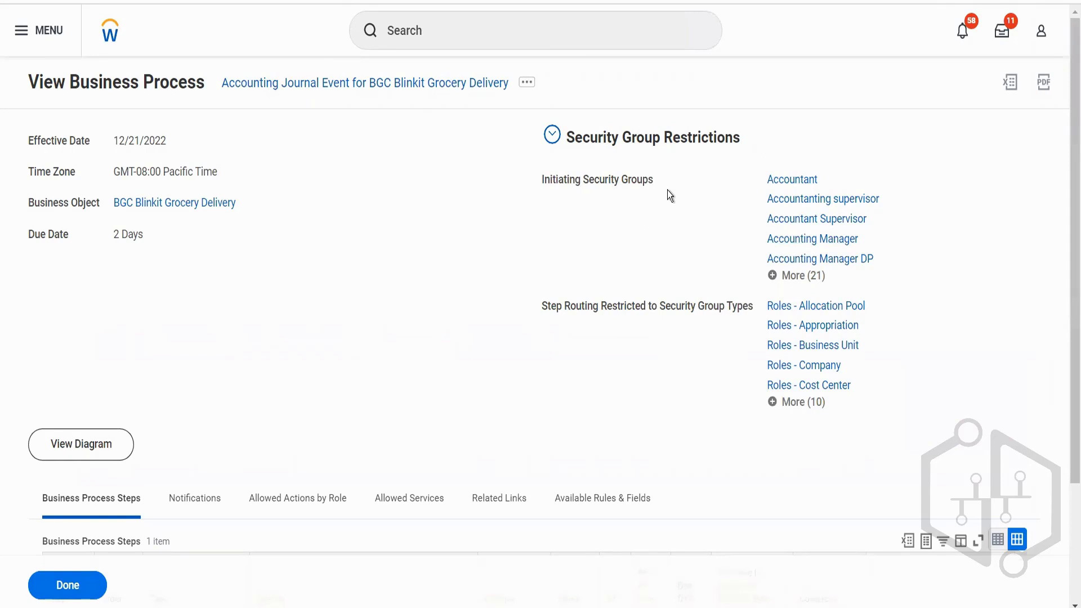
left_click(806, 277)
scroll(807, 285, "down", 3)
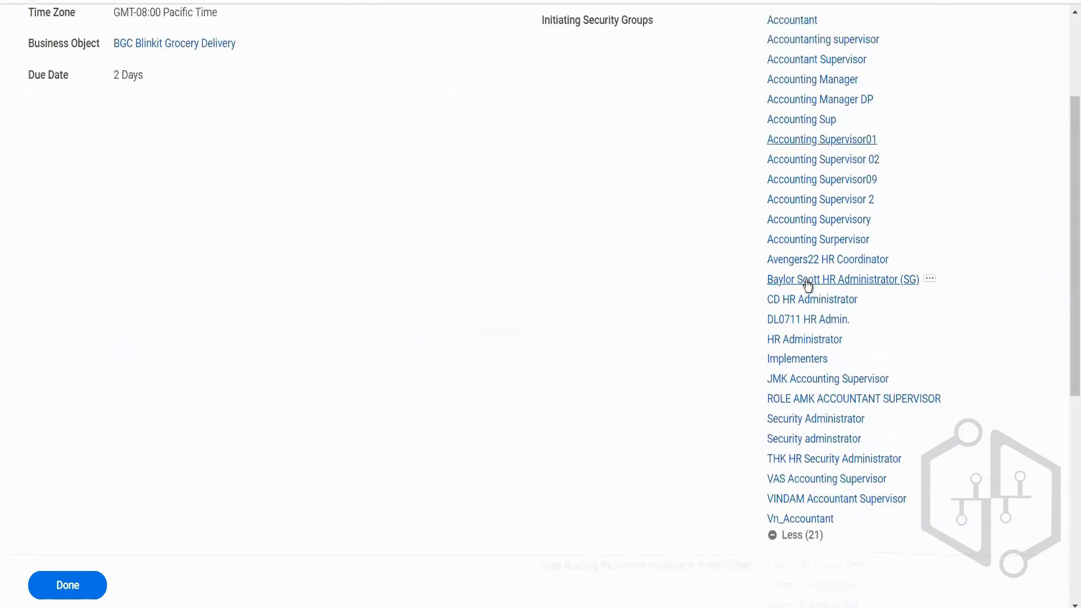
scroll(807, 284, "up", 3)
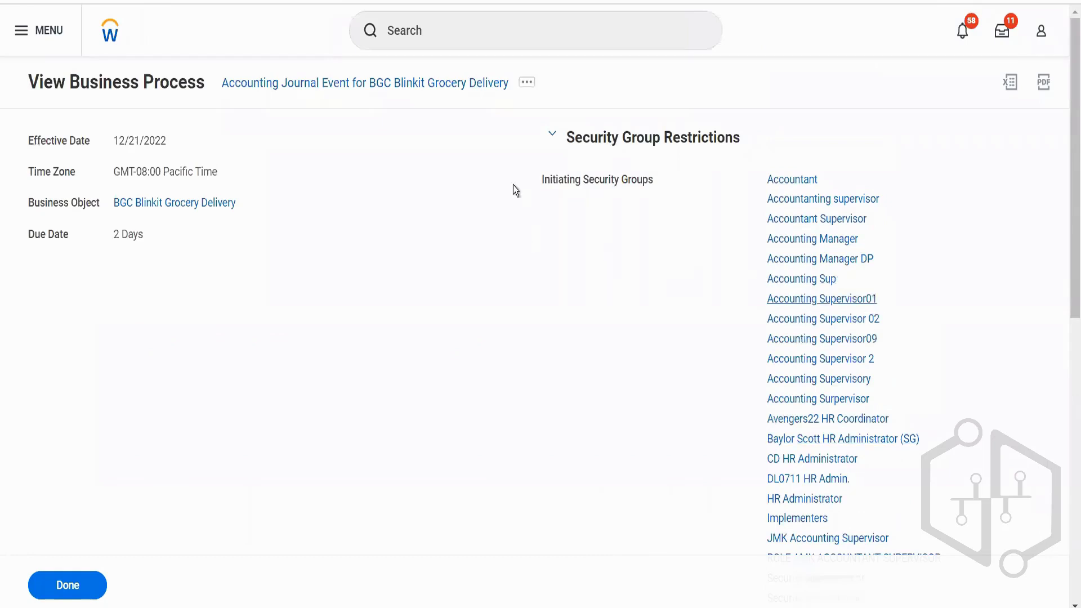
left_click(530, 84)
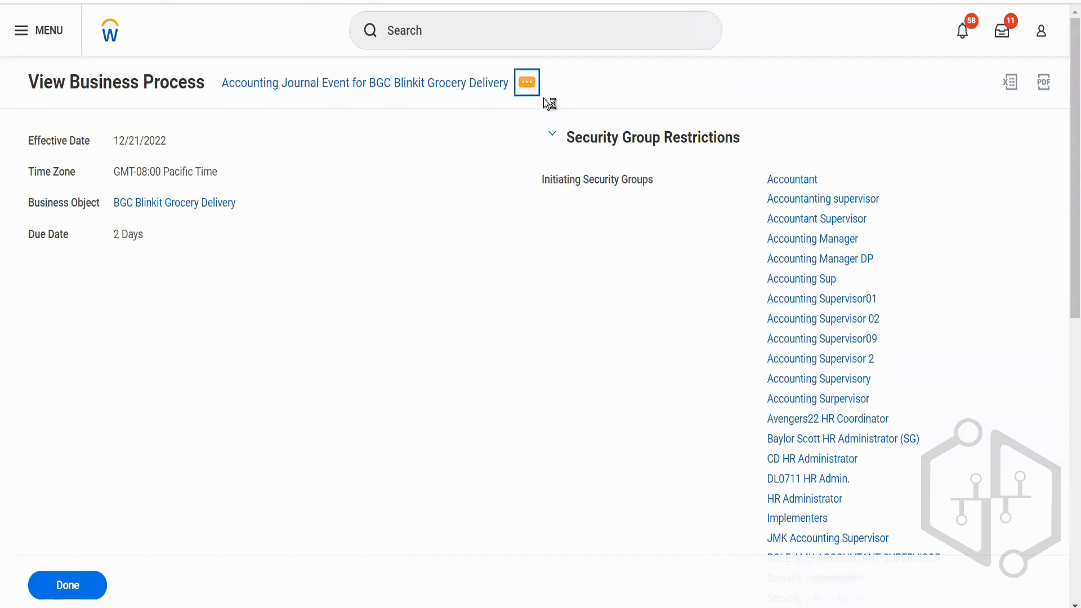
mouse_move(649, 209)
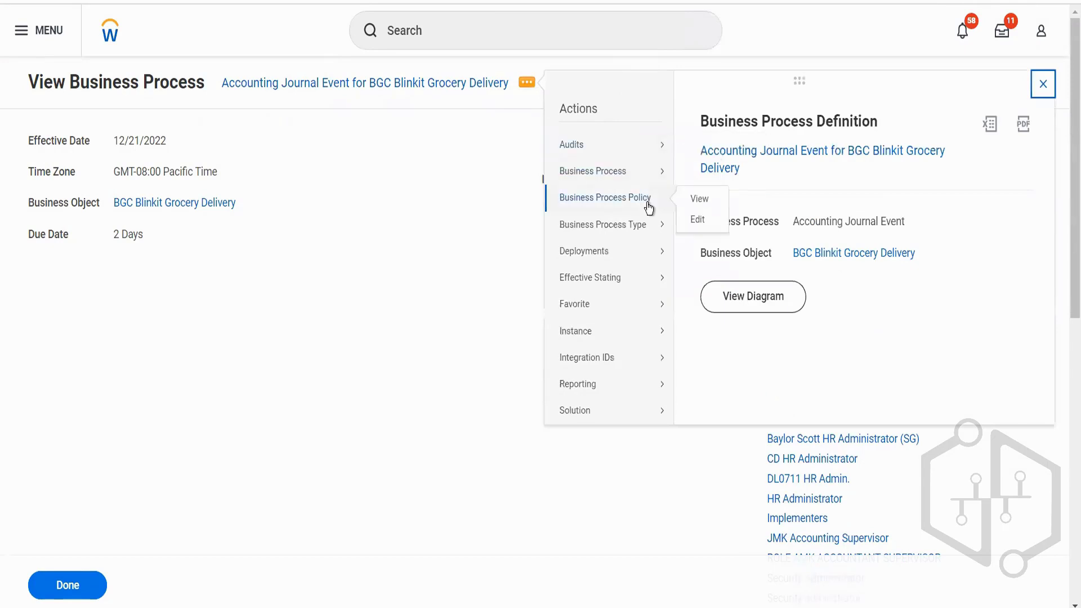
left_click(698, 220)
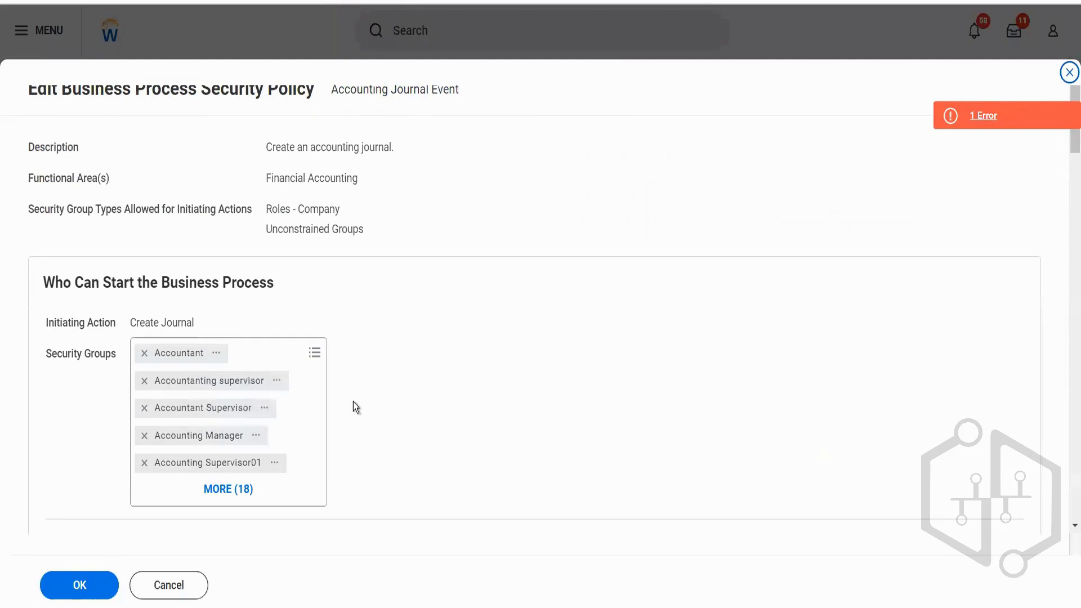
Remove every security group except Accountant from the Create Journal initiating action.
left_click(226, 491)
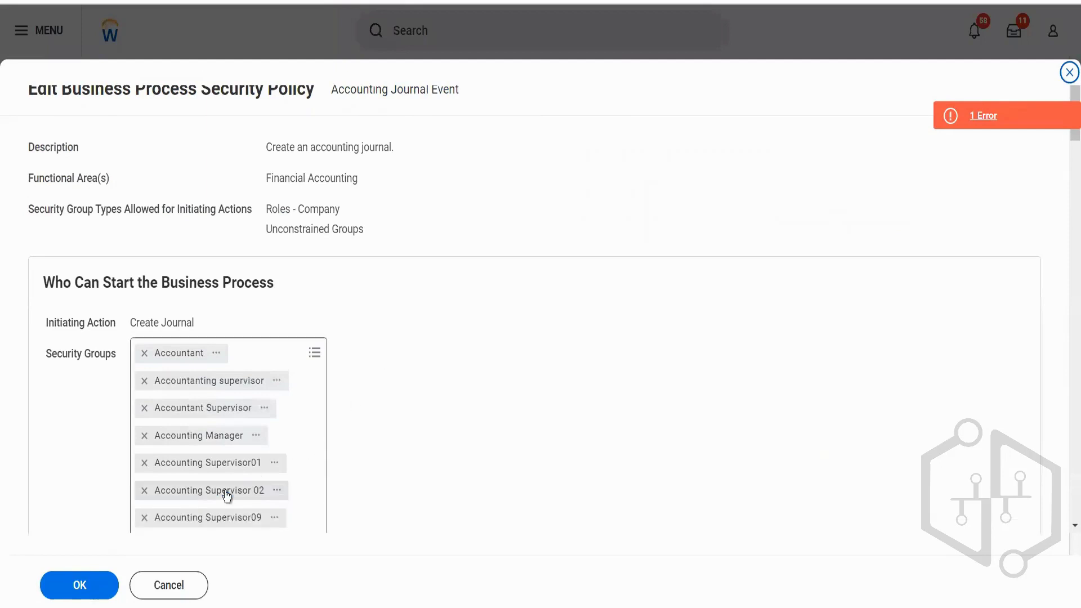
left_click(145, 382)
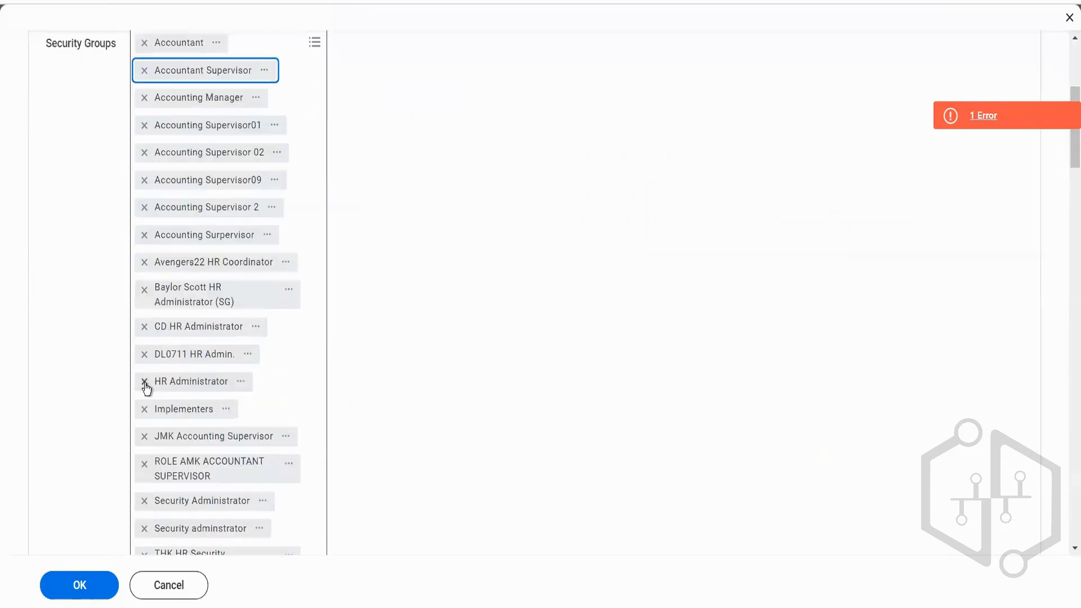
left_click(146, 72)
left_click(146, 72)
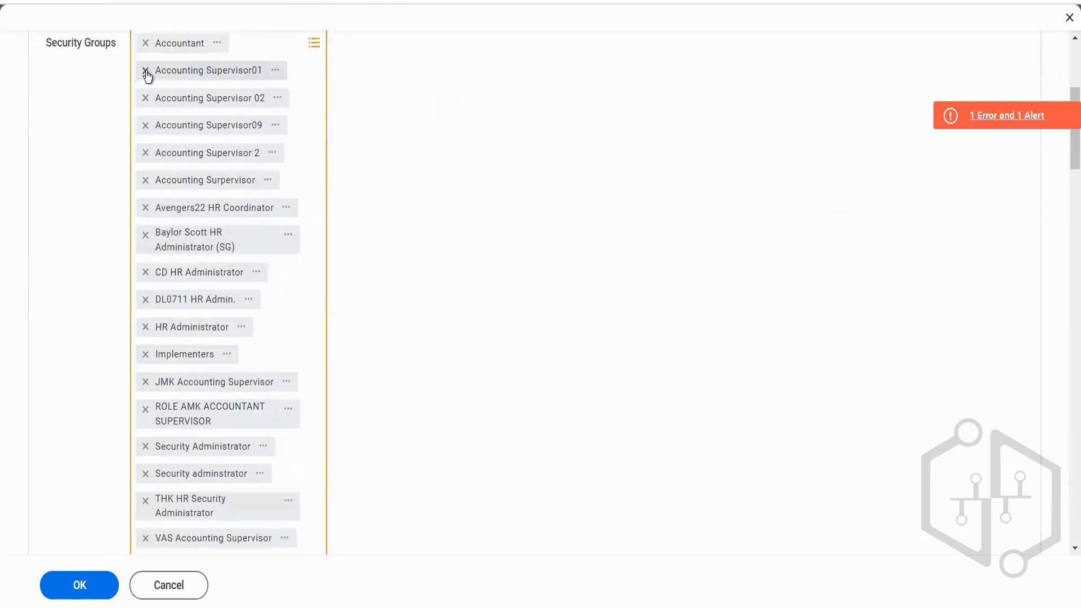
left_click(146, 72)
left_click(146, 72)
left_click(146, 72)
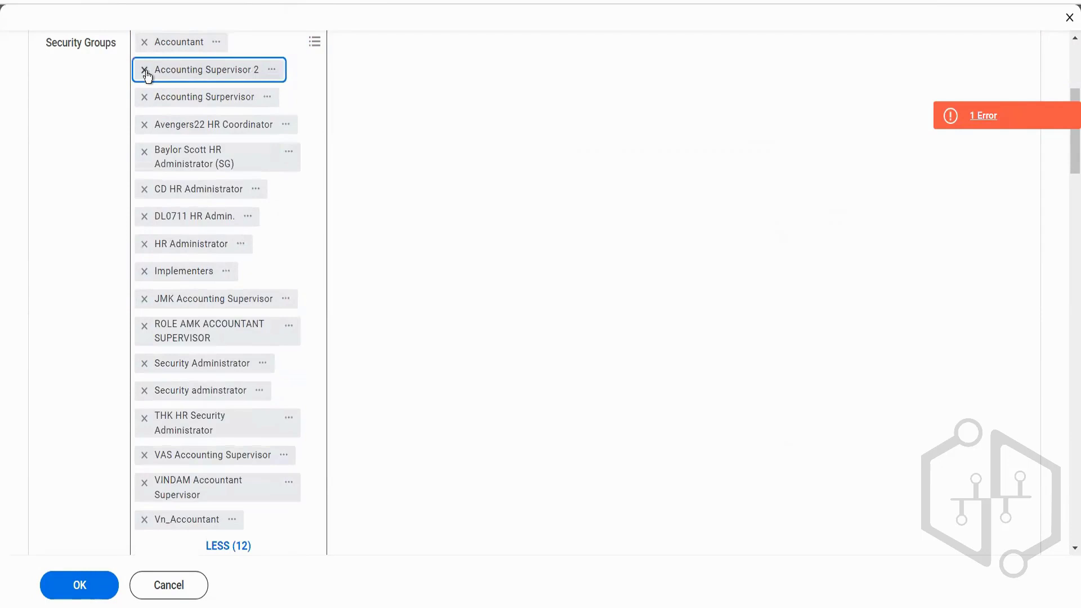
left_click(146, 72)
left_click(146, 72)
left_click(146, 72)
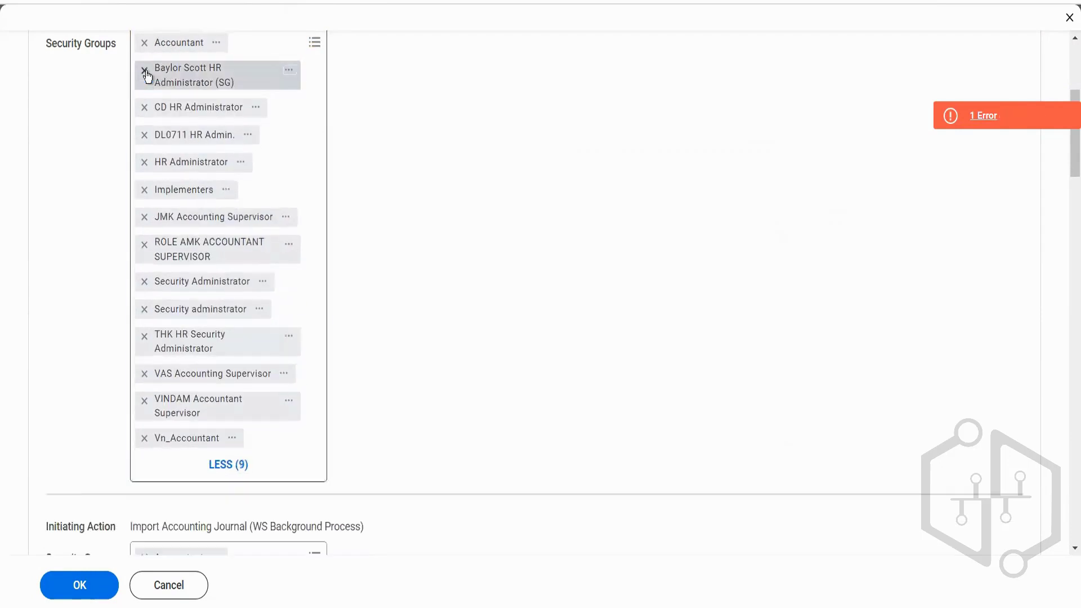
left_click(146, 72)
left_click(146, 72)
left_click(146, 72)
left_click(146, 72)
left_click(146, 72)
left_click(145, 72)
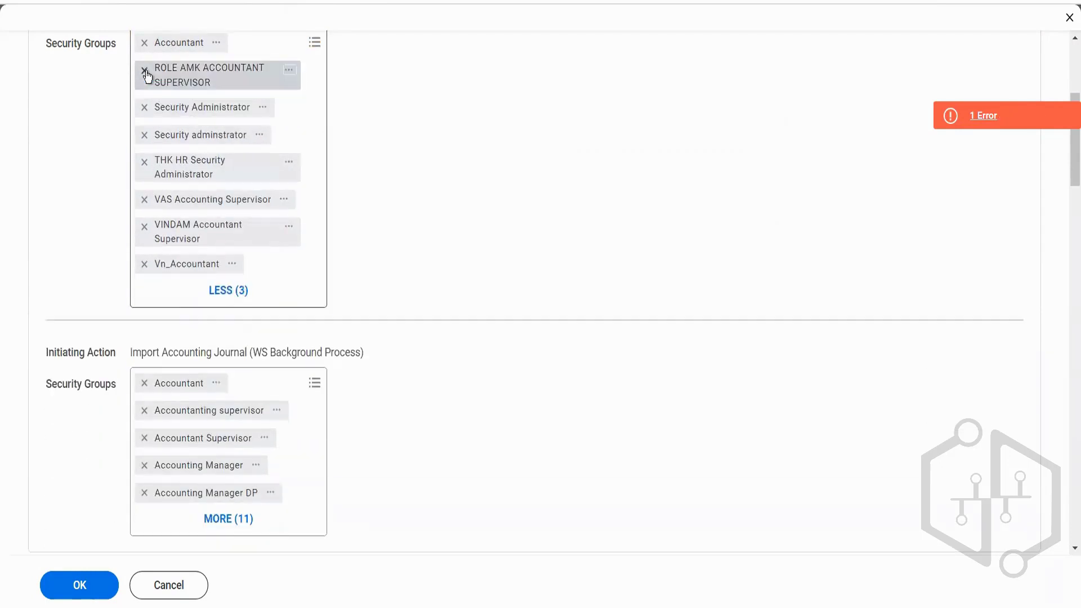
left_click(145, 72)
left_click(146, 72)
left_click(146, 73)
left_click(145, 72)
left_click(146, 72)
left_click(146, 72)
left_click(145, 72)
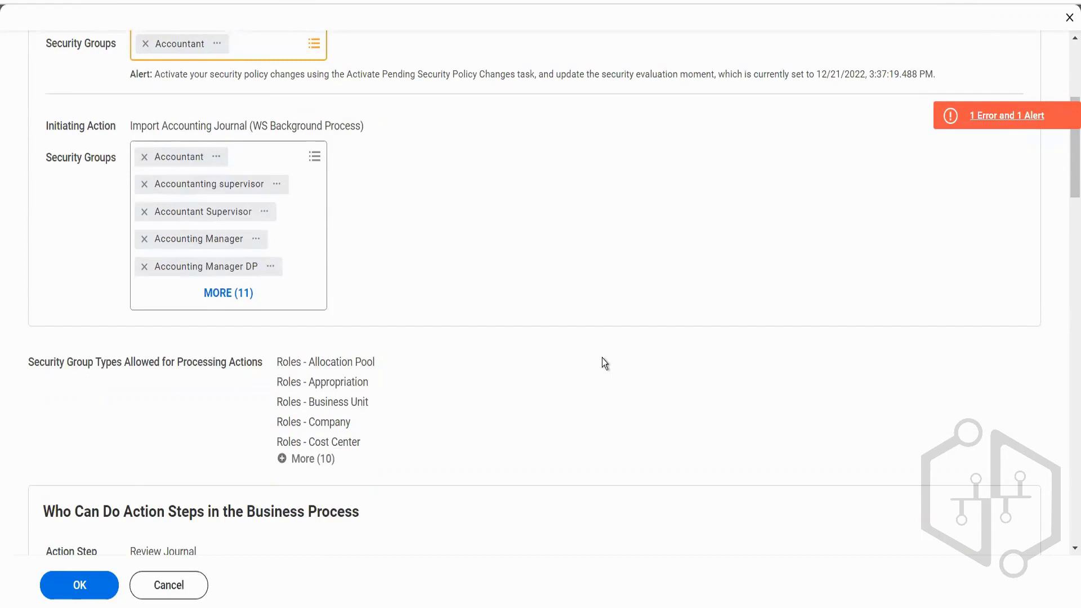
Remove every security group except Accountant from the Approve action on the entire business process.
scroll(574, 360, "down", 4)
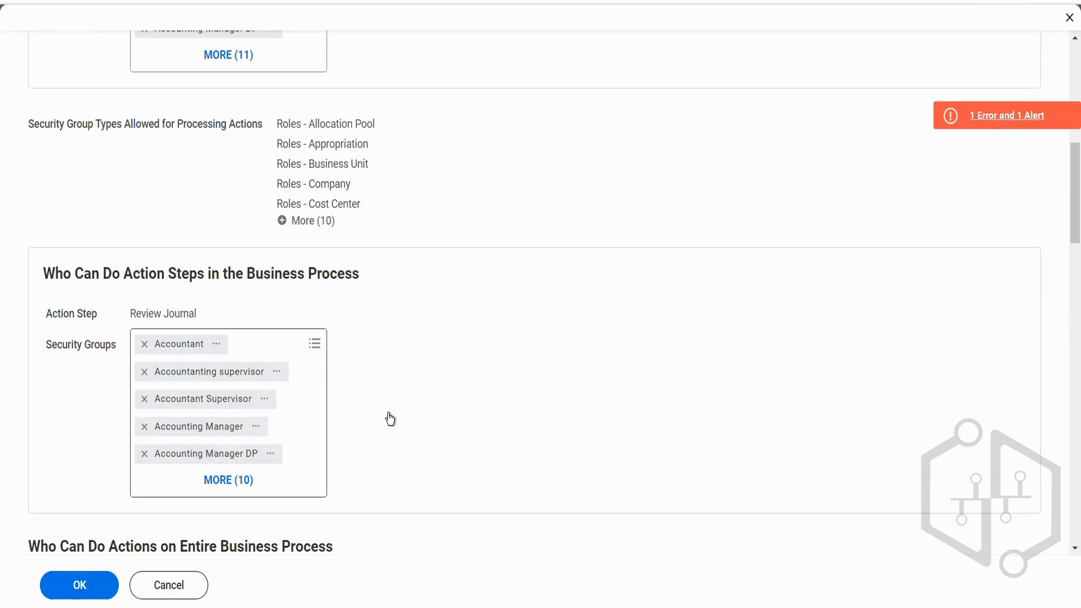
scroll(415, 434, "down", 4)
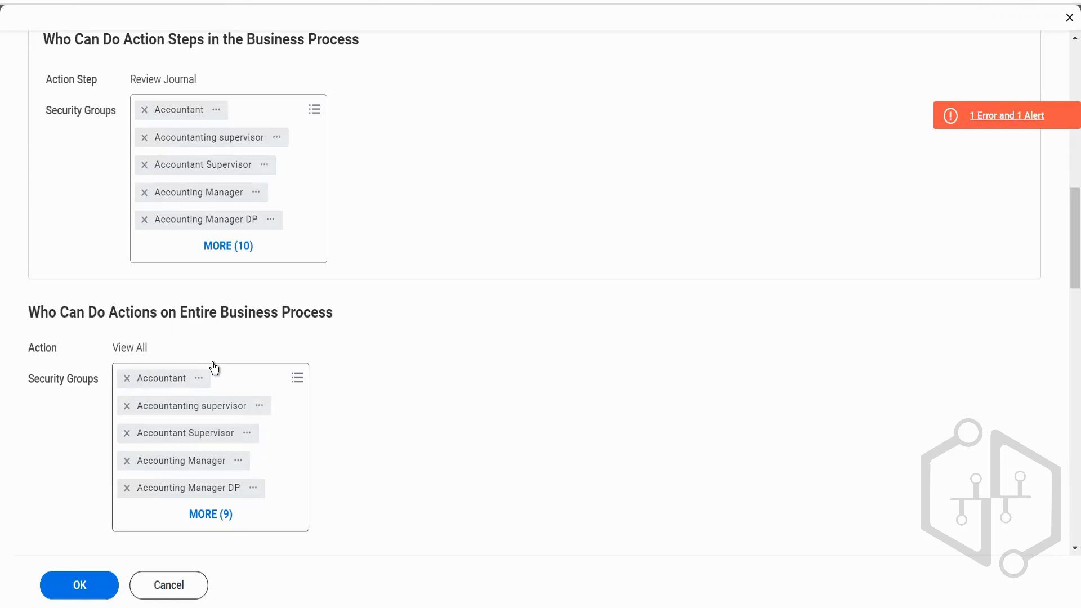
scroll(447, 417, "down", 10)
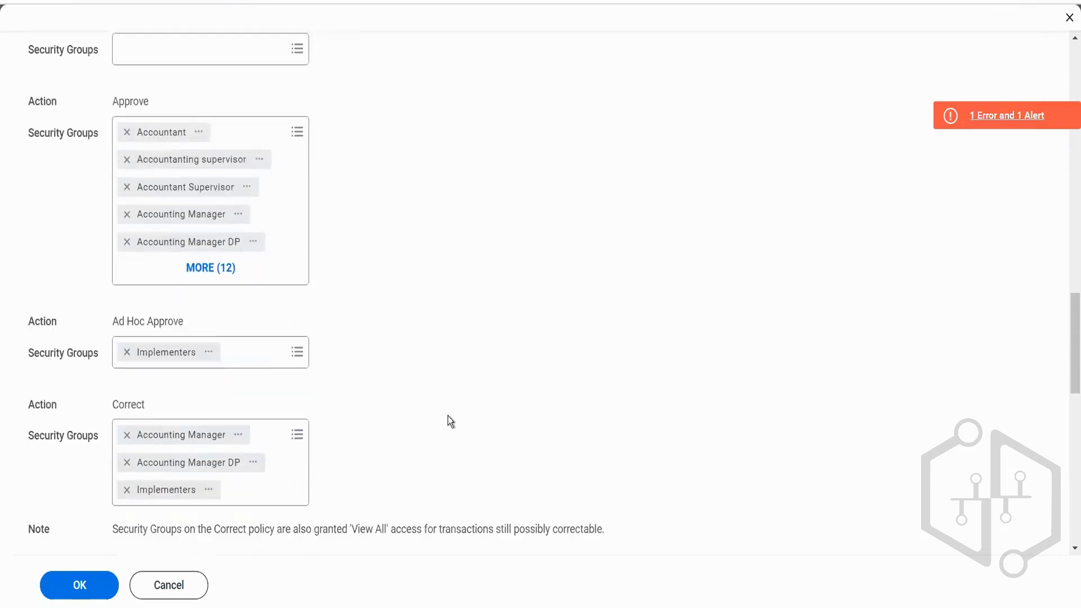
scroll(447, 416, "up", 2)
scroll(234, 265, "up", 4)
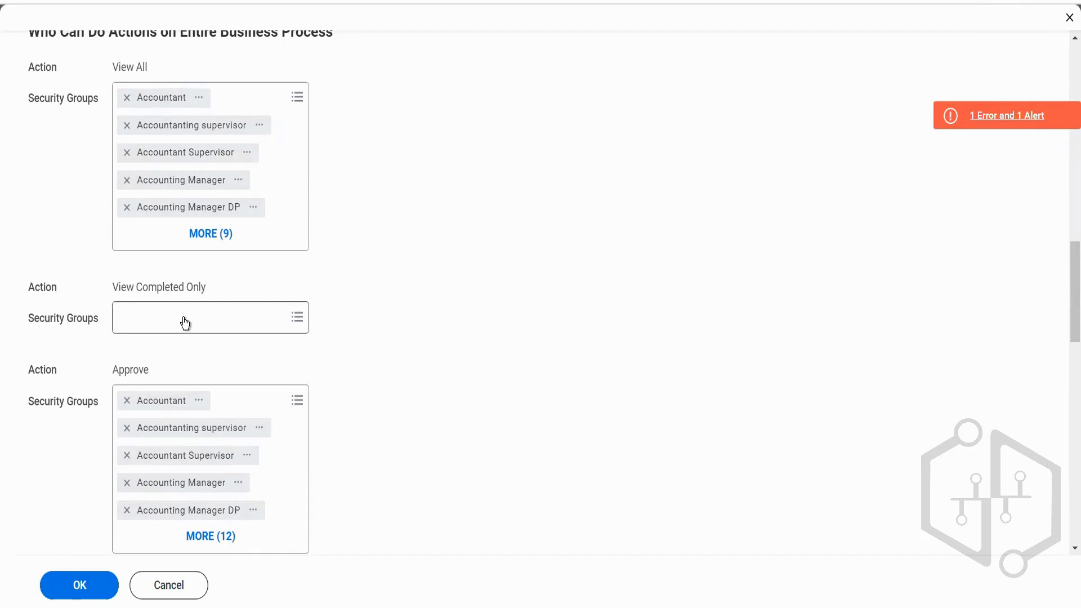
scroll(185, 323, "down", 1)
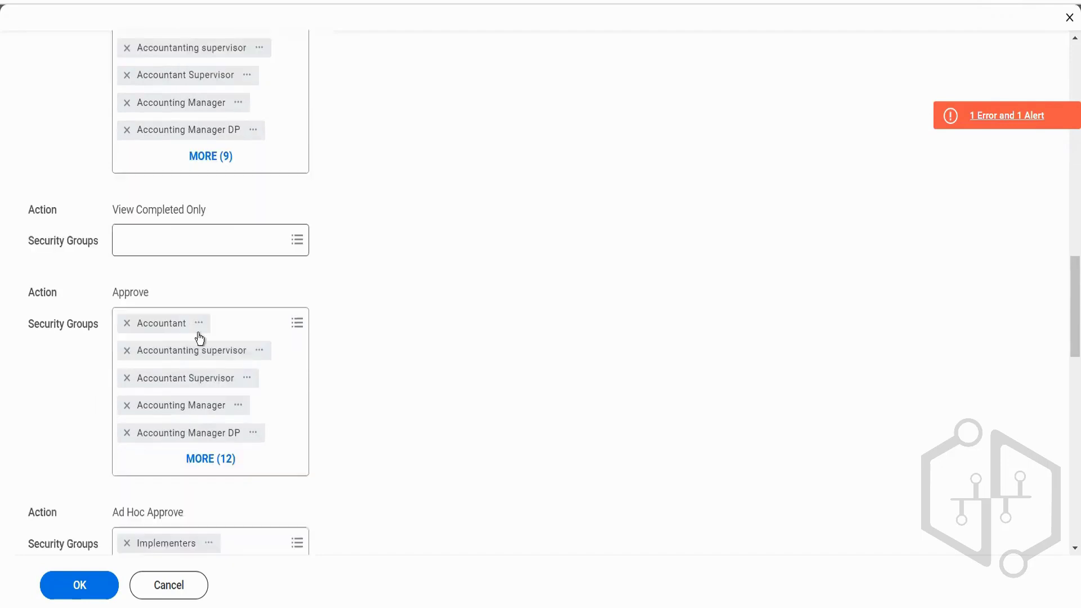
left_click(209, 462)
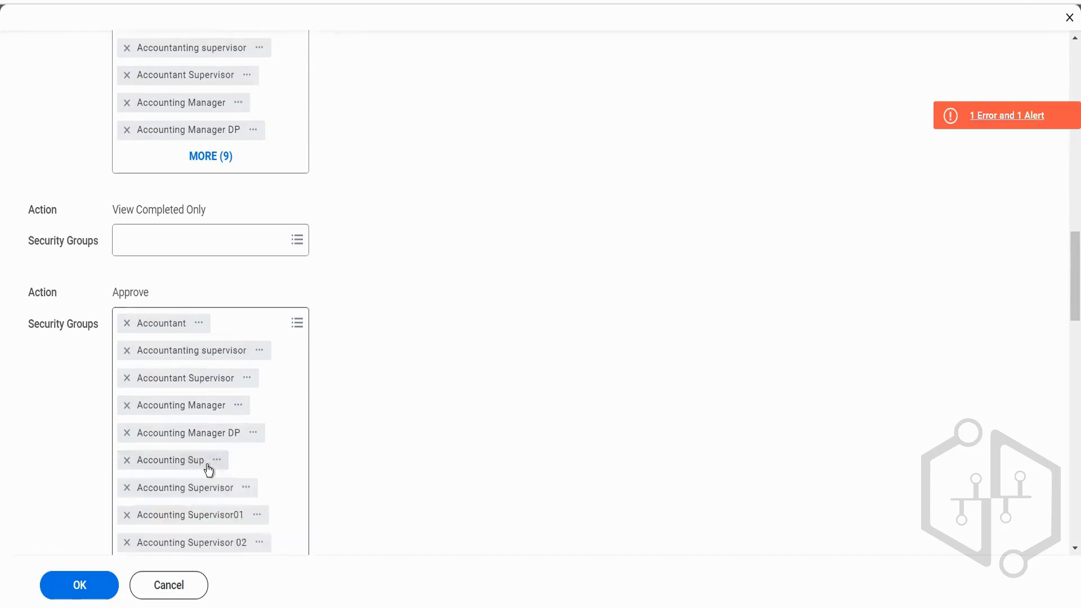
left_click(128, 353)
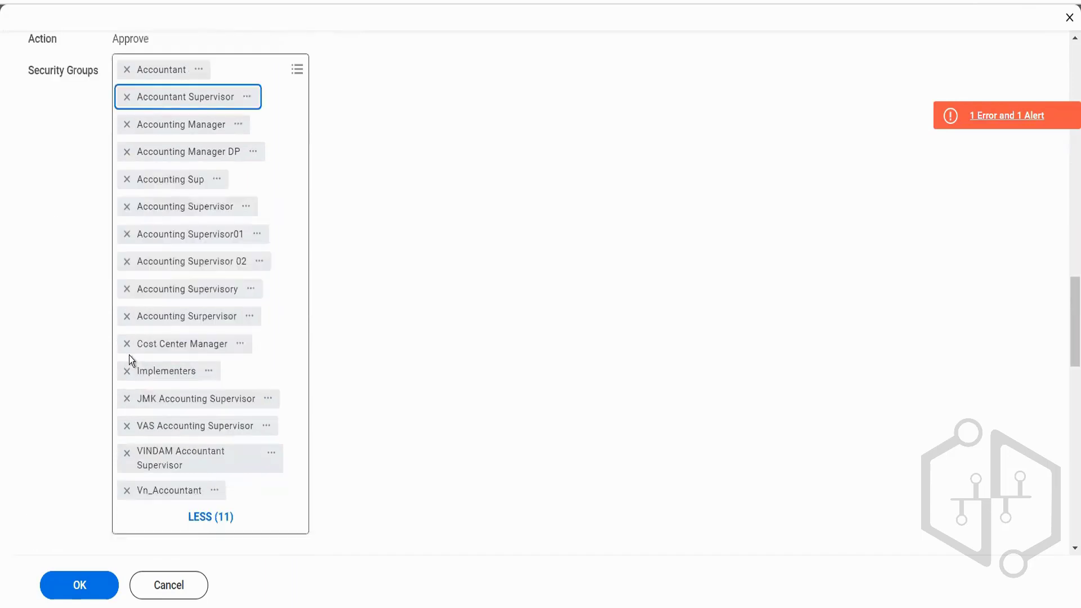
left_click(125, 100)
left_click(125, 100)
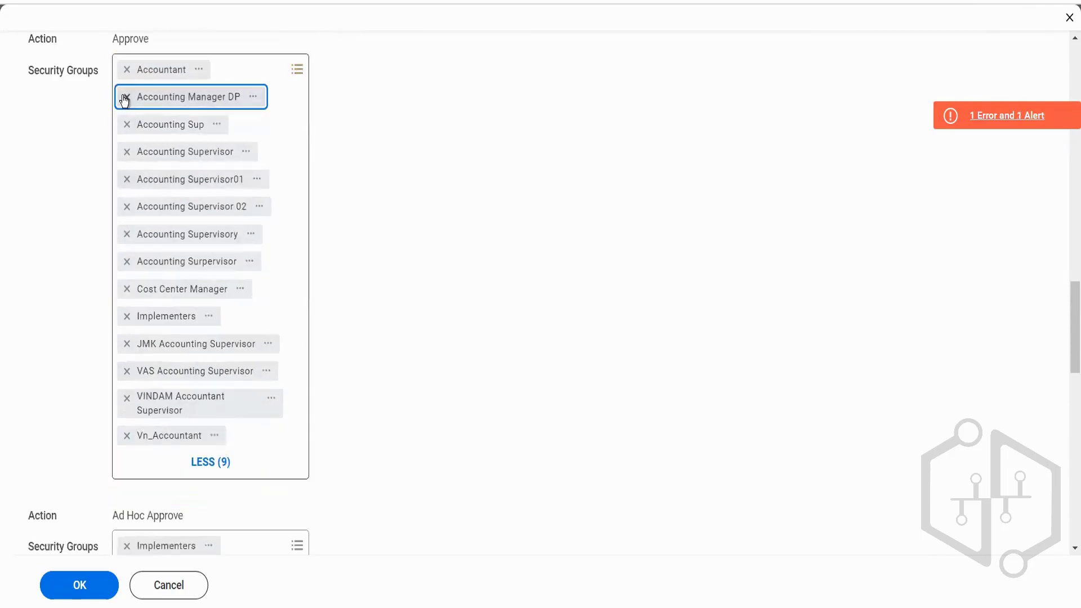
left_click(125, 100)
left_click(125, 100)
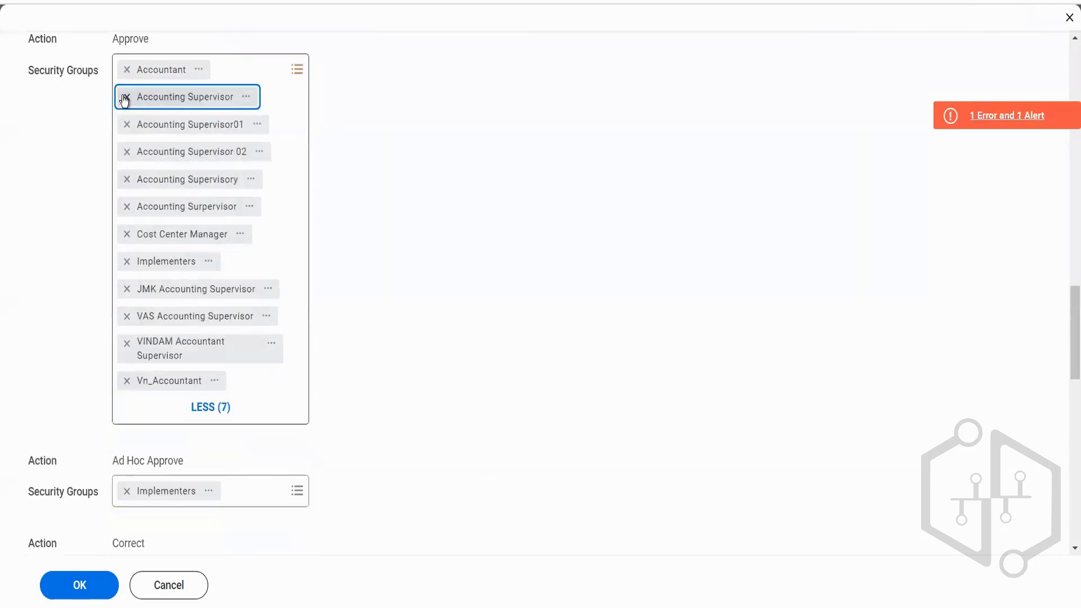
left_click(125, 100)
left_click(125, 100)
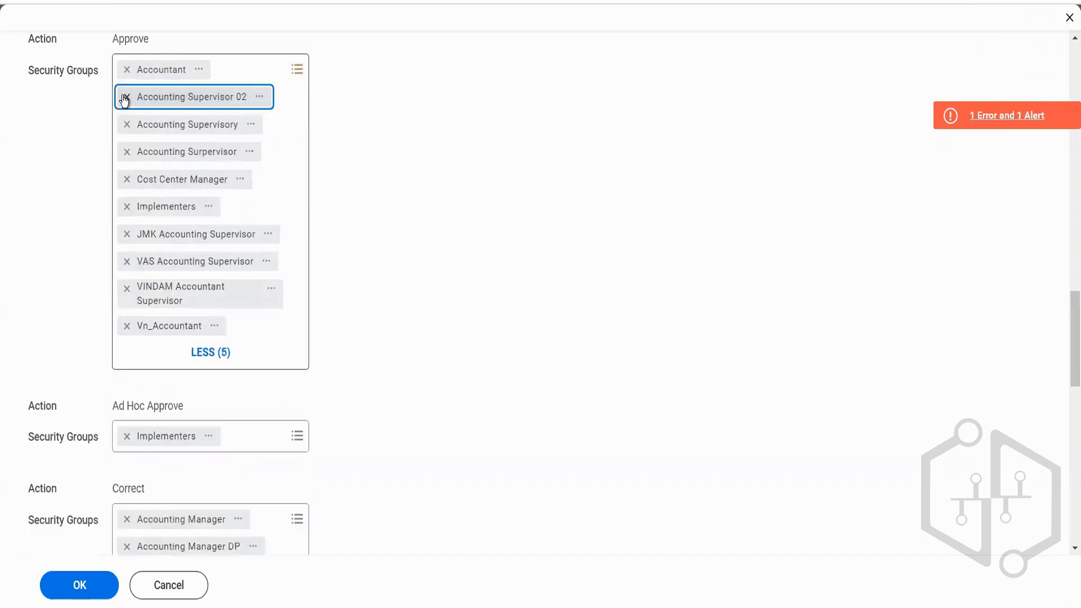
left_click(125, 100)
left_click(125, 101)
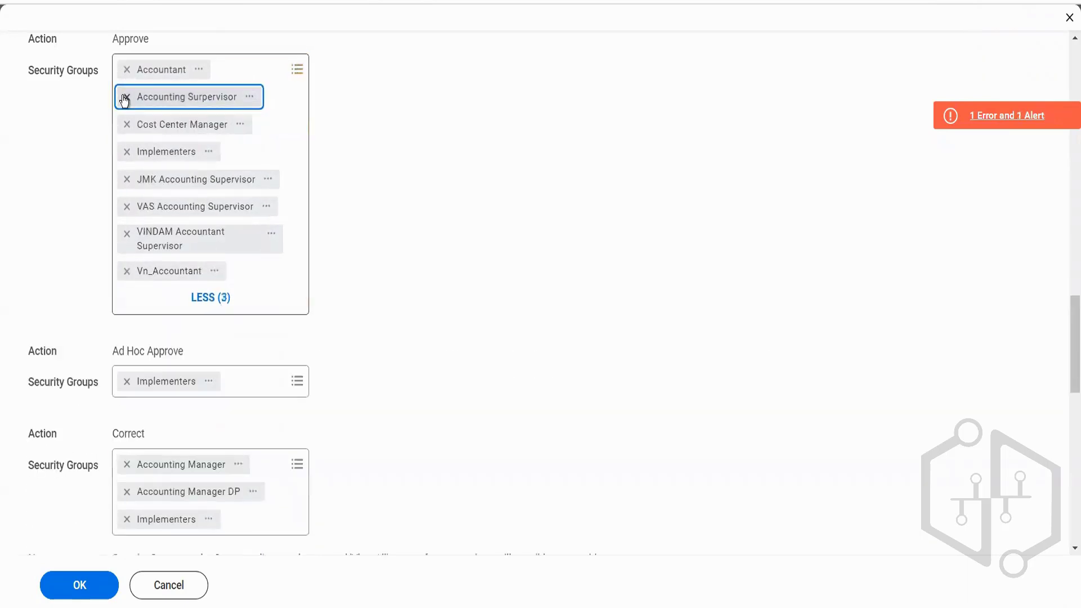
left_click(125, 100)
left_click(125, 100)
left_click(125, 100)
double_click(125, 100)
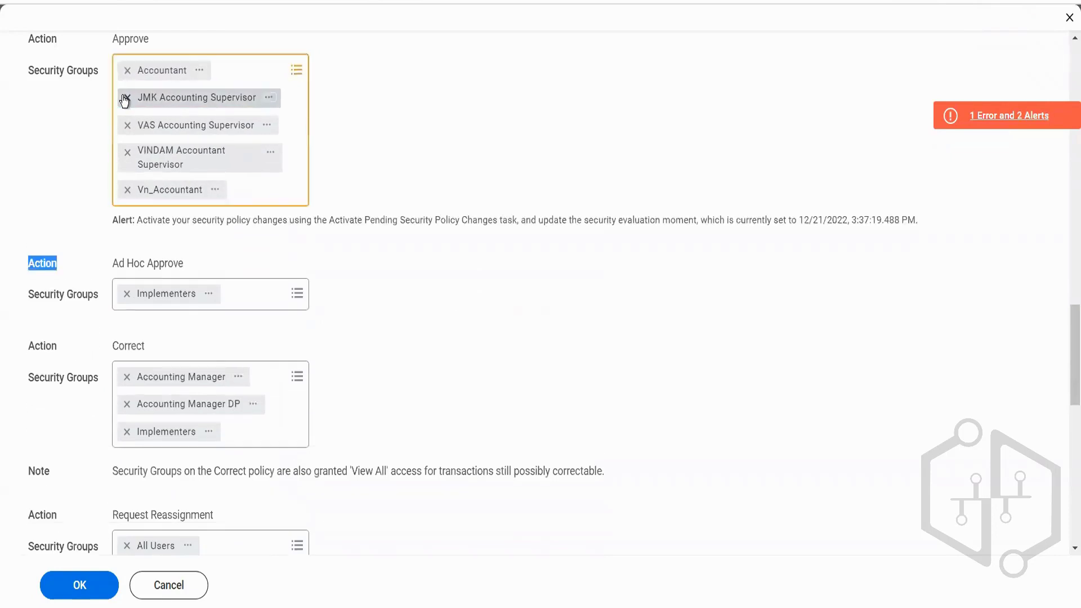
left_click(124, 101)
left_click(125, 100)
left_click(125, 100)
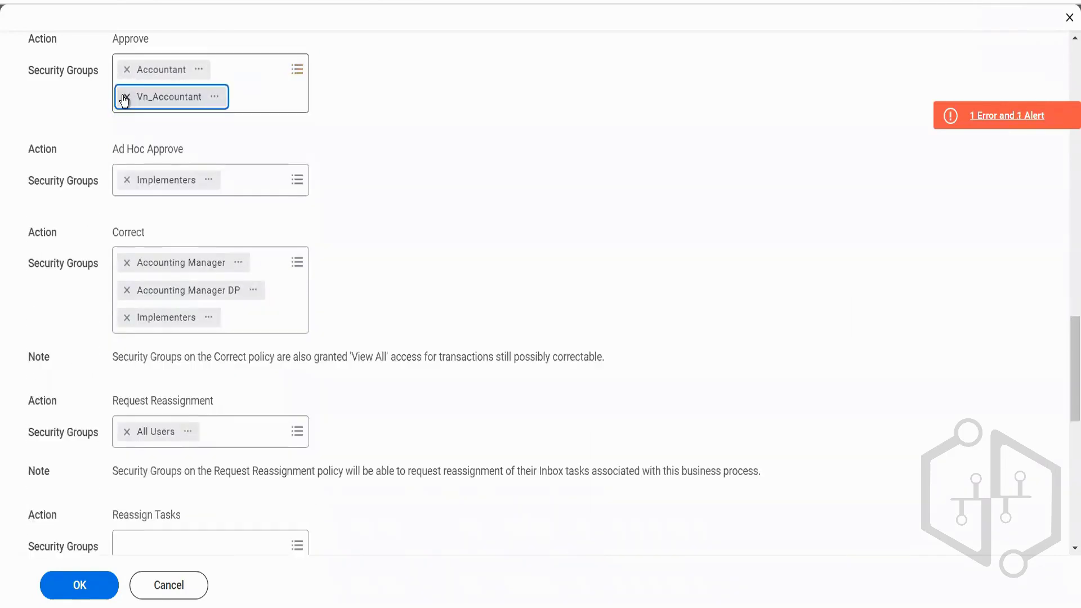
left_click(125, 100)
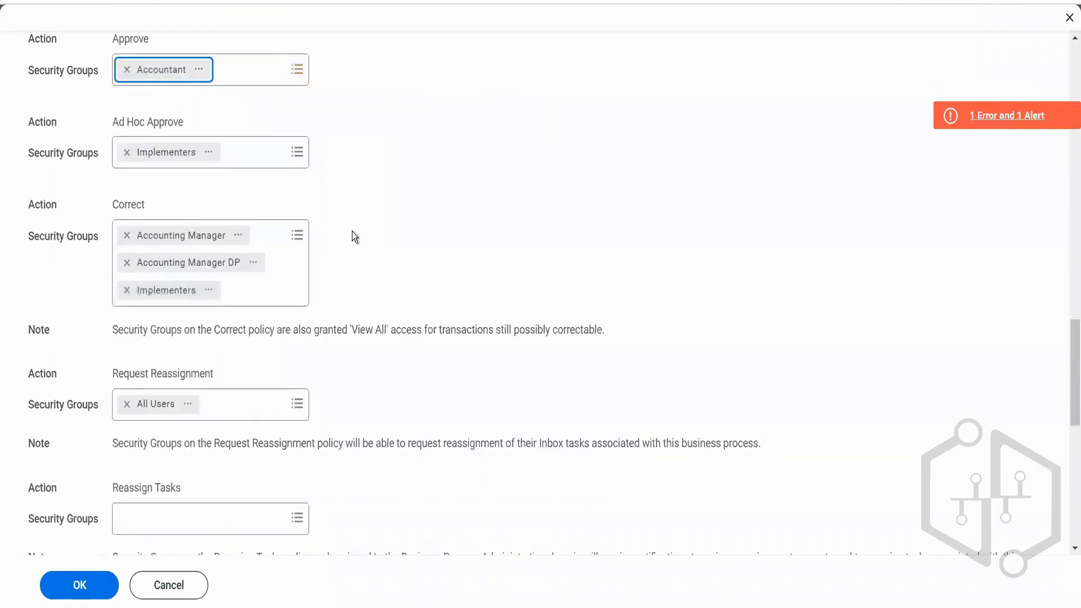
Search for "acc manager" and add the Accounting Manager security group to the Approve action.
left_click(259, 66)
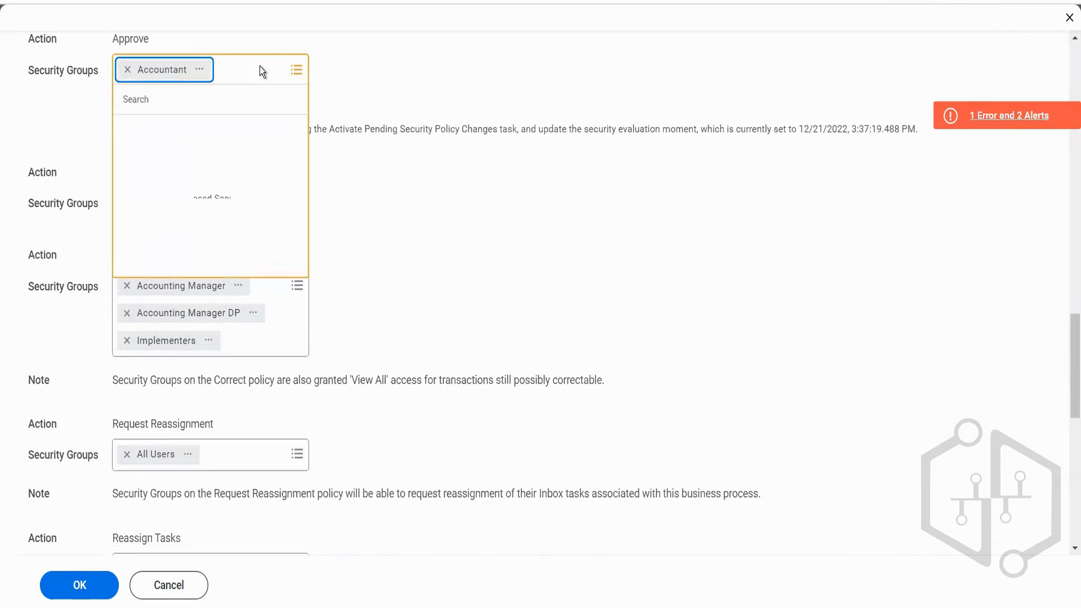
type("acc")
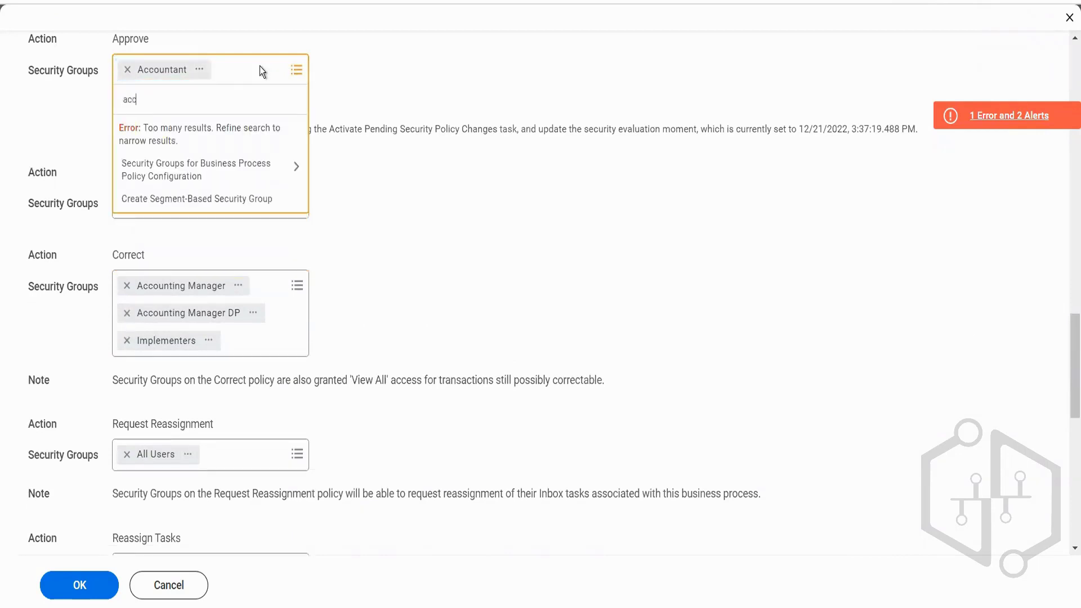
type(" manager")
key("Return")
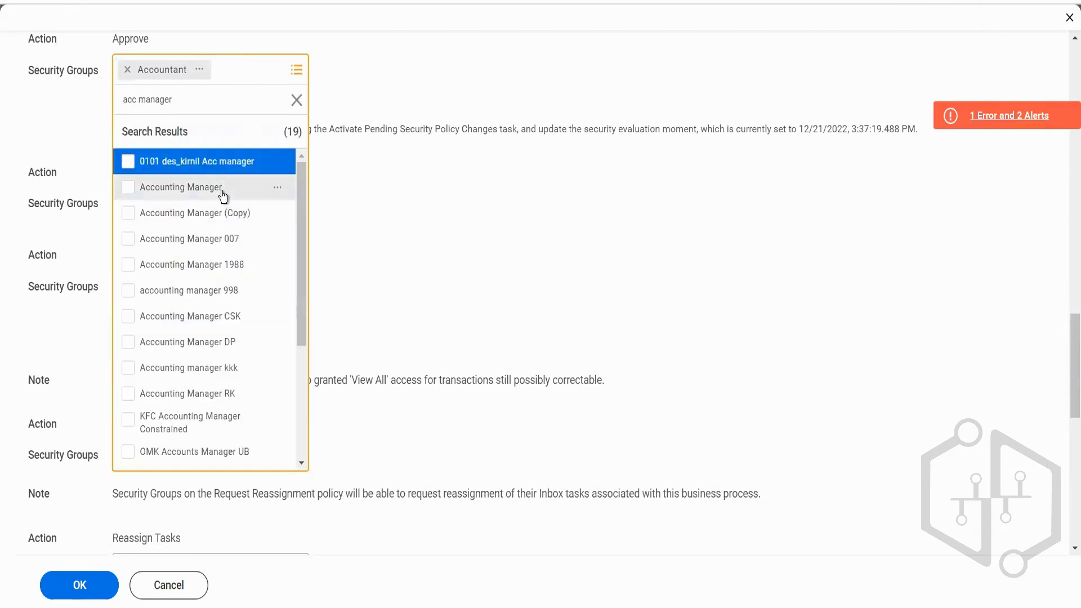
left_click(223, 189)
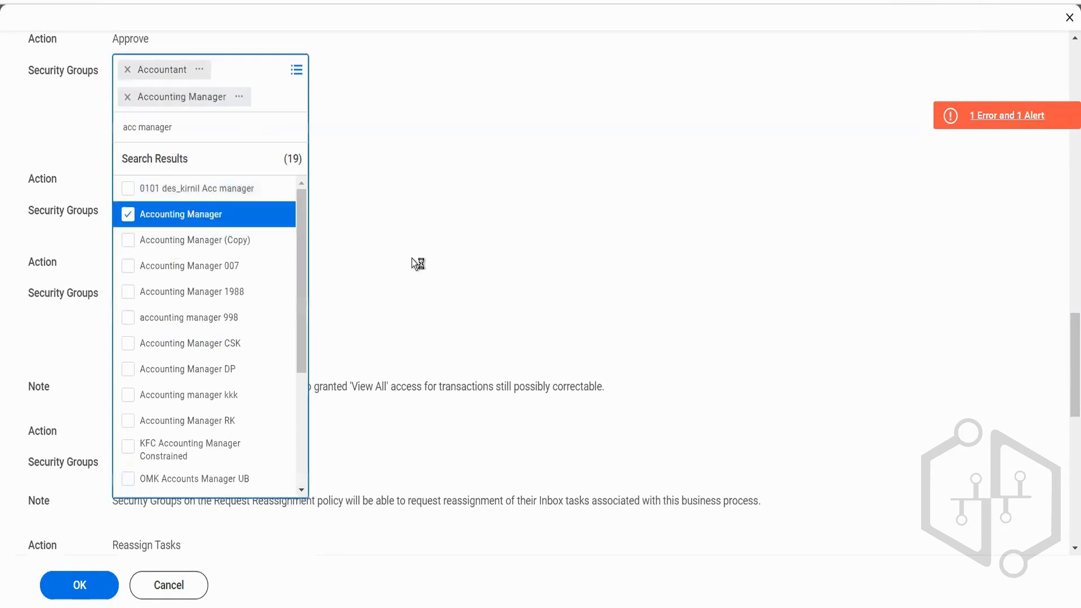
left_click(409, 288)
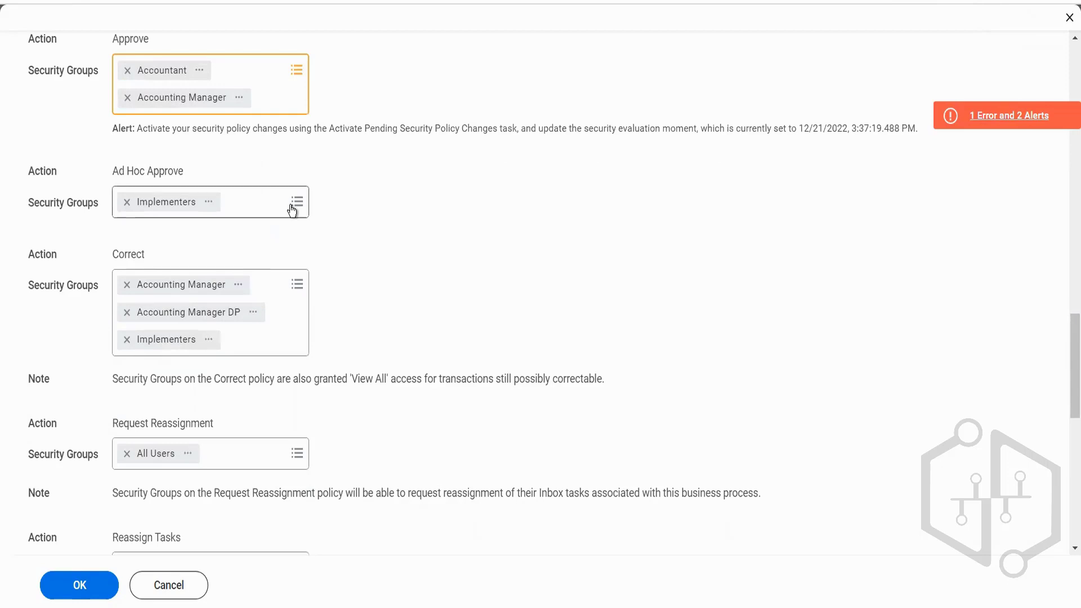
Add the Implementers security group to the Reassign Tasks action and save the business process security policy.
scroll(285, 352, "down", 6)
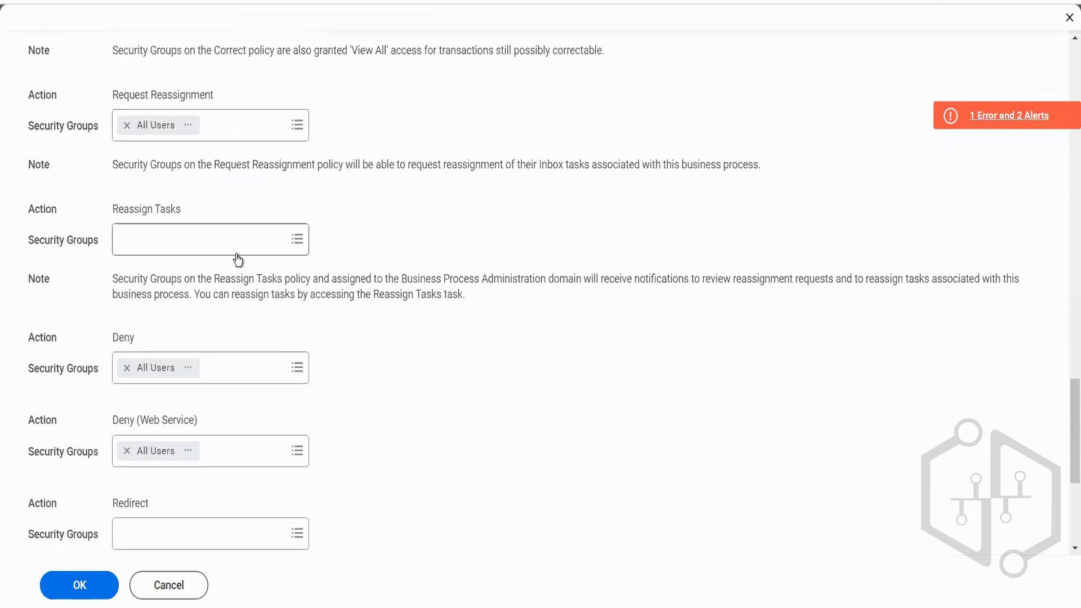
left_click(225, 238)
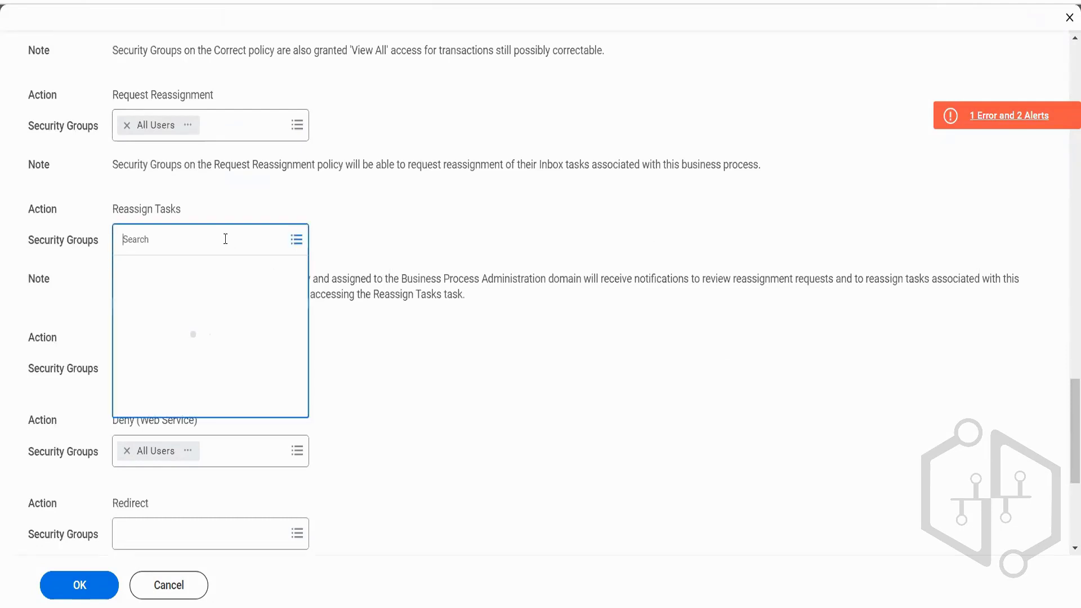
type("imple")
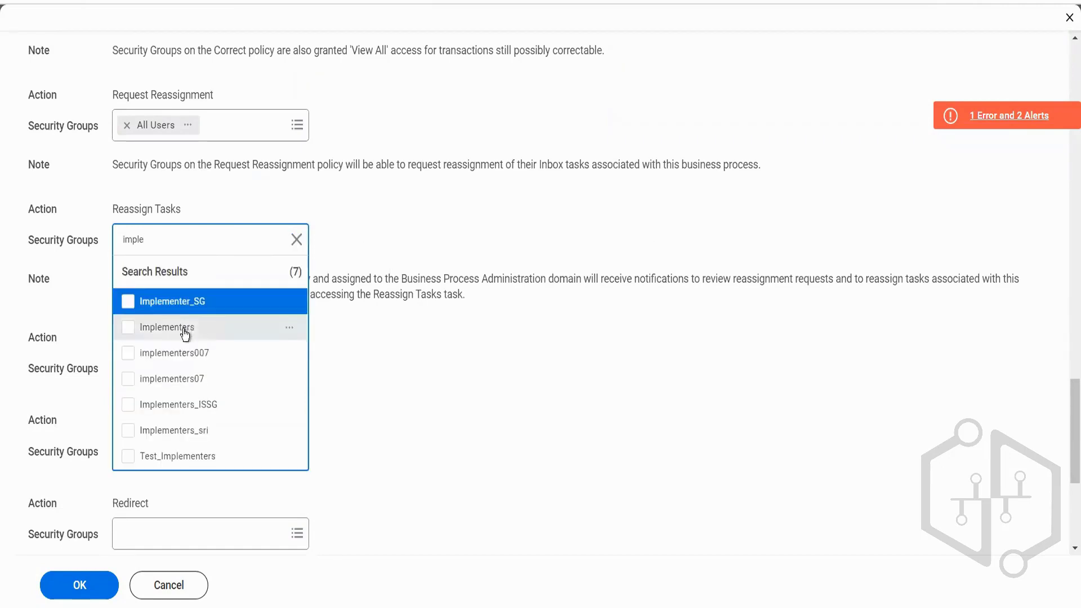
left_click(185, 331)
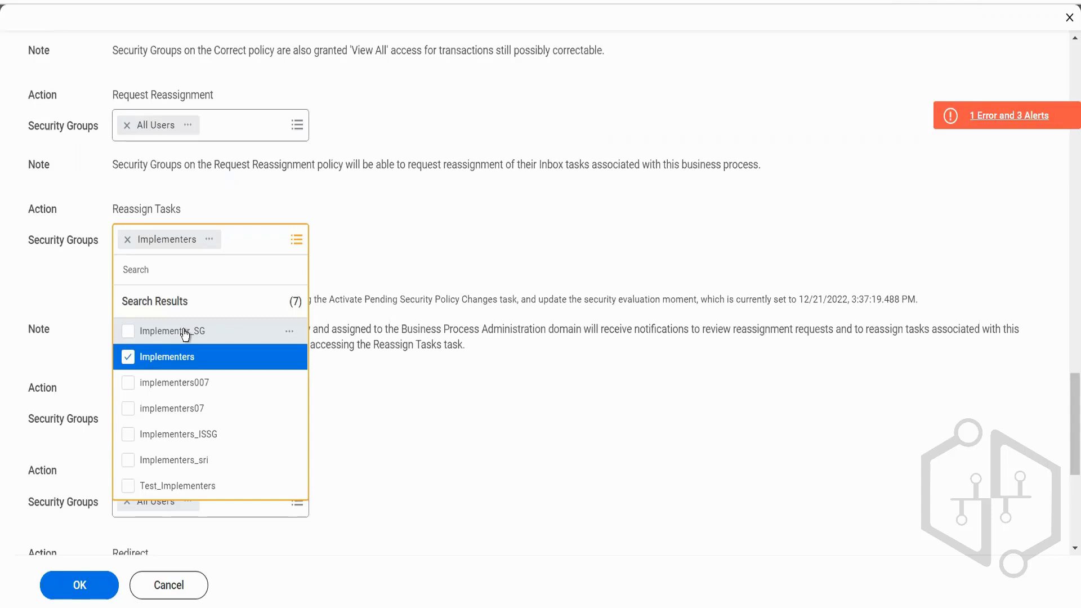
left_click(373, 403)
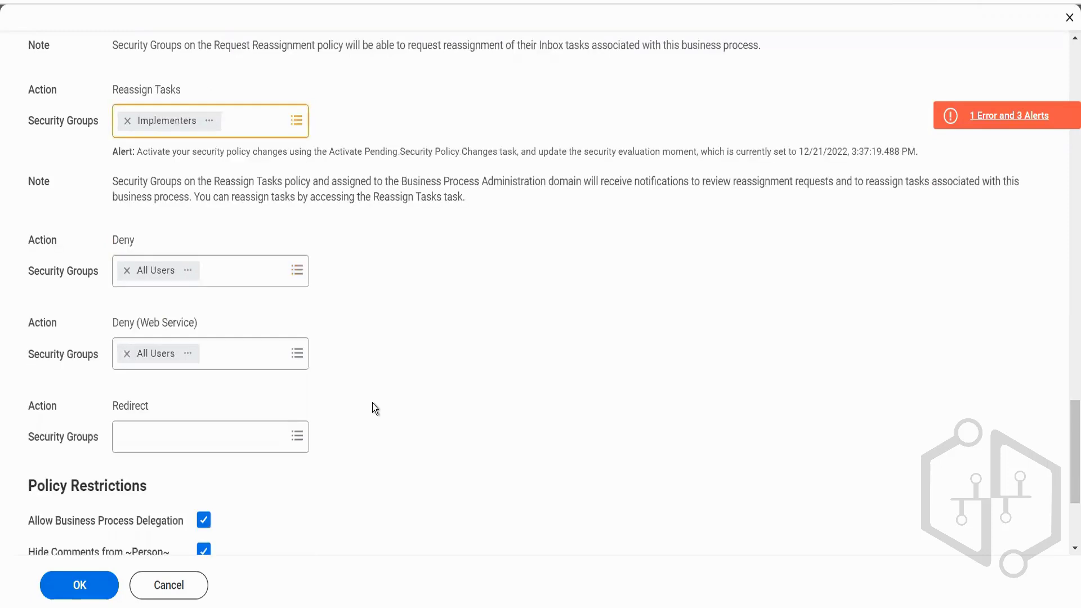
scroll(373, 403, "down", 3)
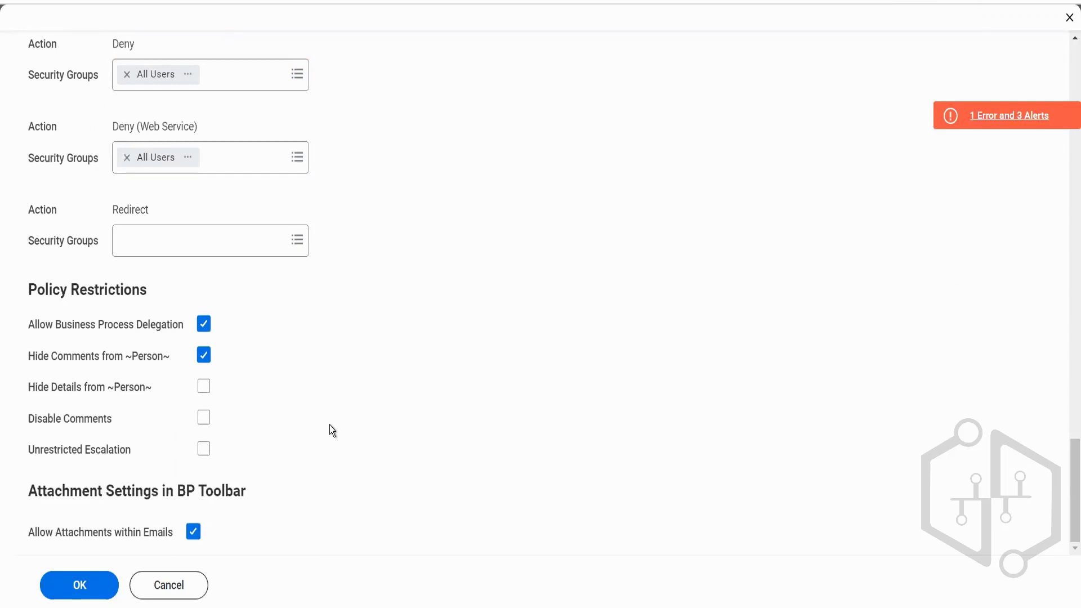
left_click(107, 591)
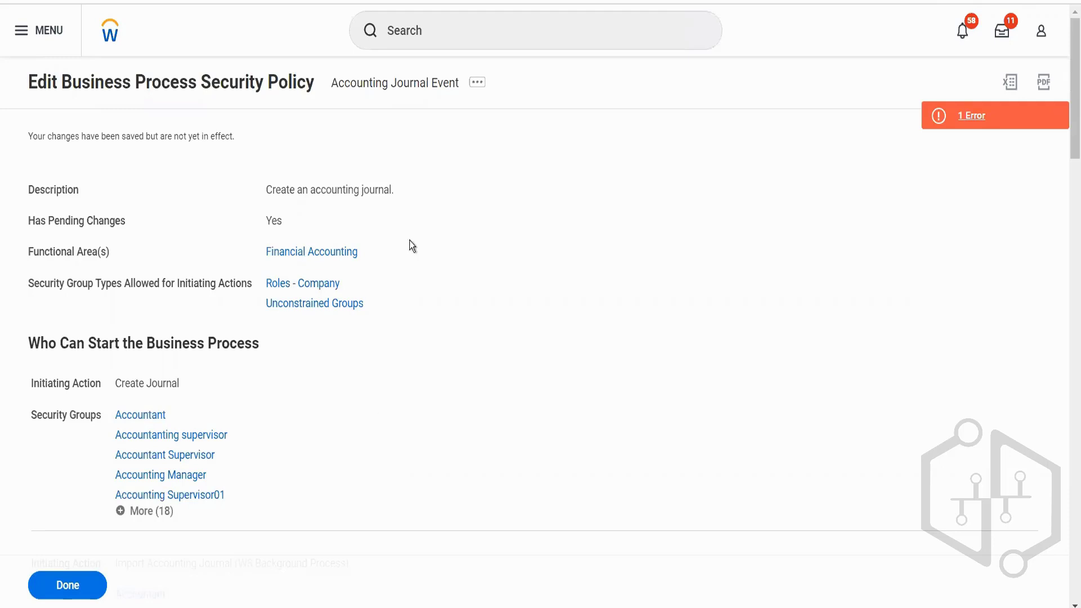
Find the Activate Pending Security Policy Changes task and run it with the comment "Test", confirming the activation.
left_click(414, 46)
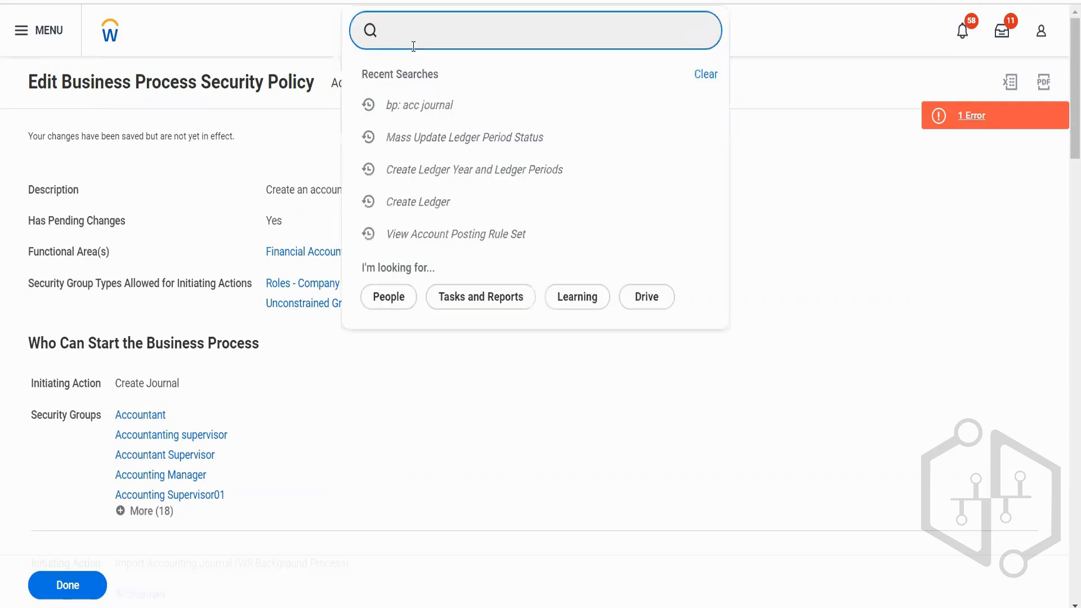
type("act pen sec")
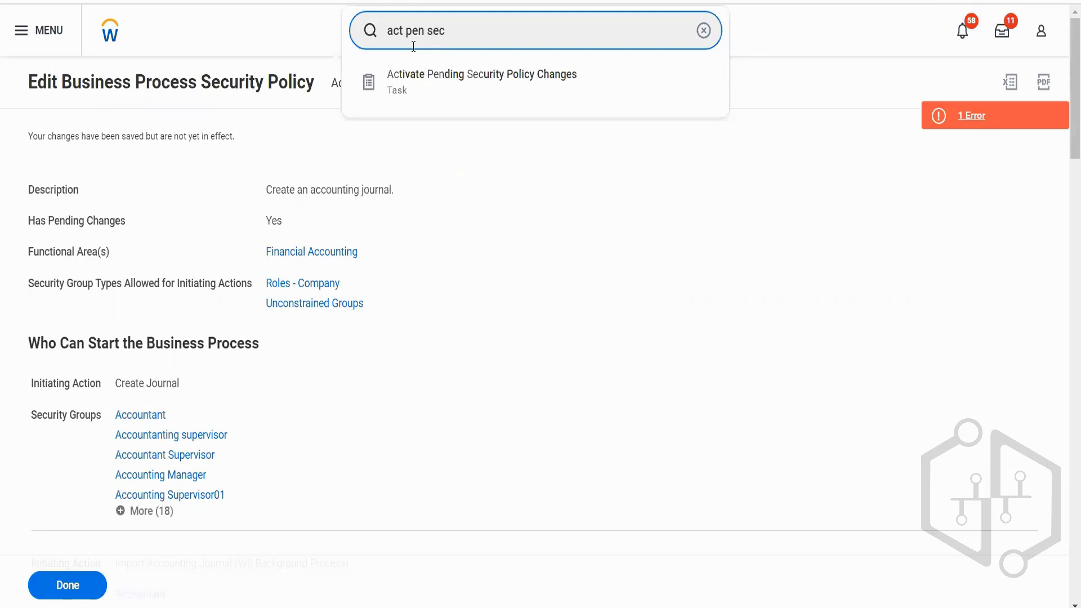
left_click(449, 88)
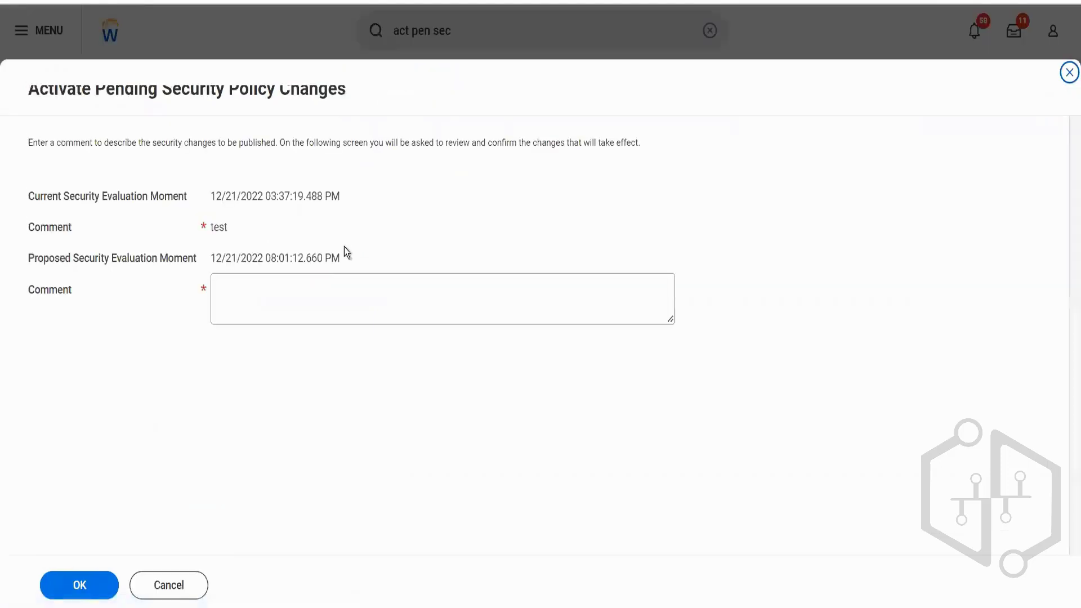
left_click(313, 286)
type("Test")
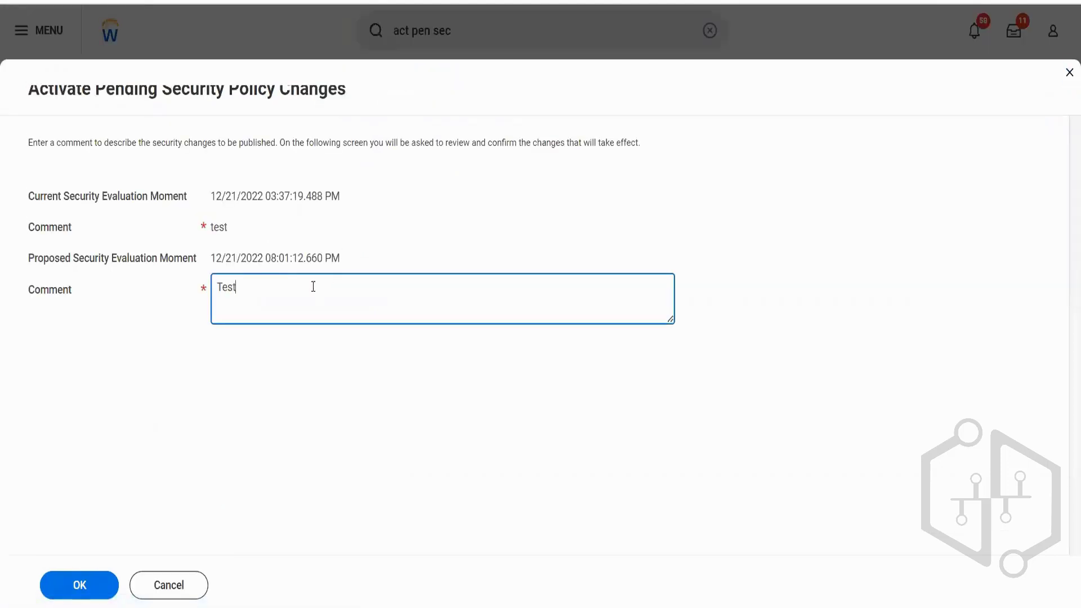
left_click(92, 584)
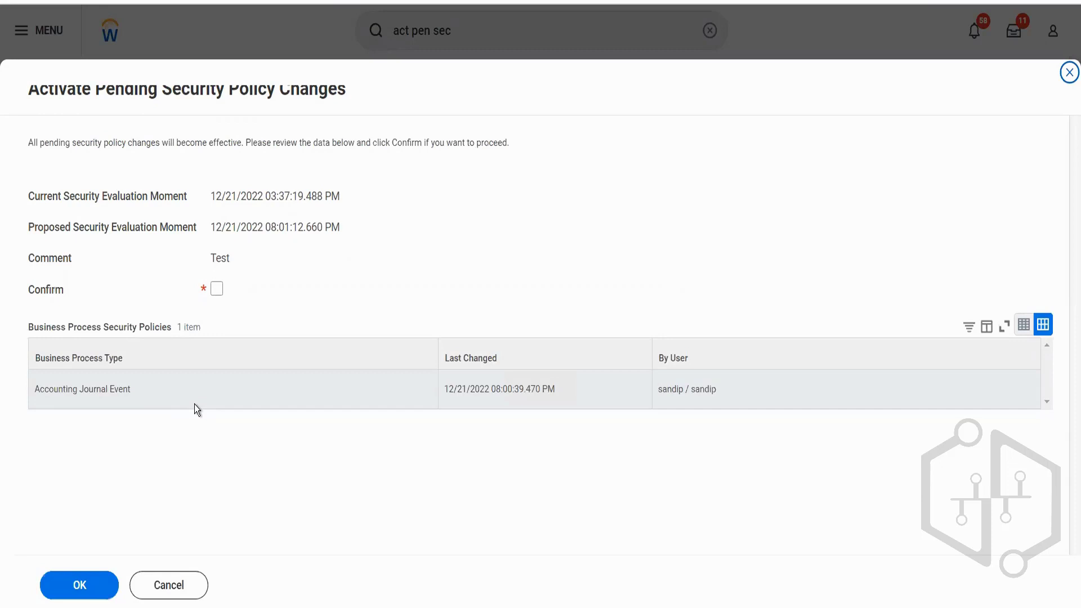
left_click(216, 289)
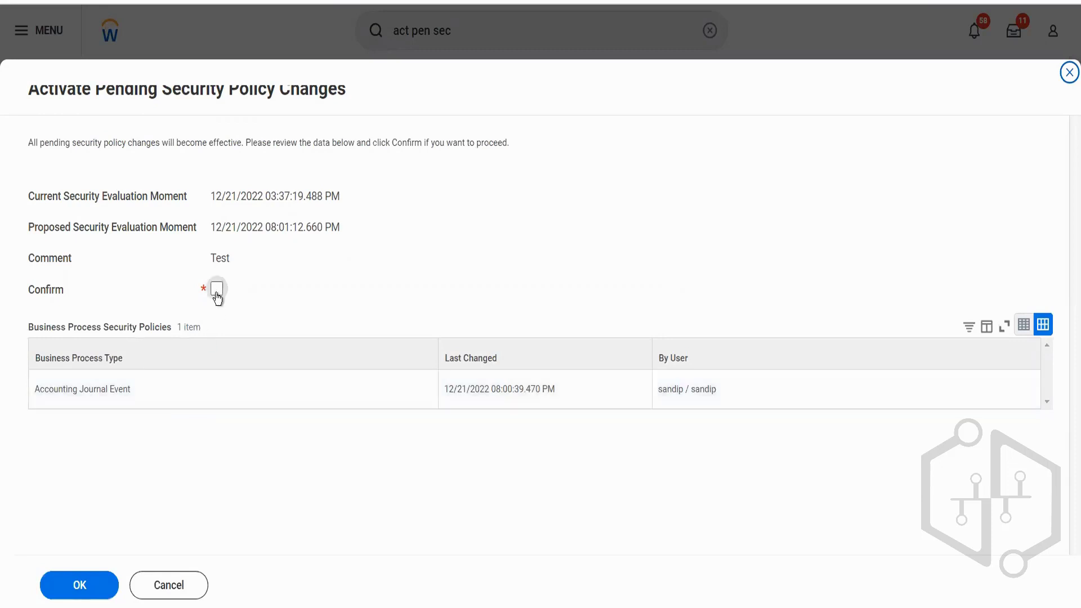
left_click(97, 593)
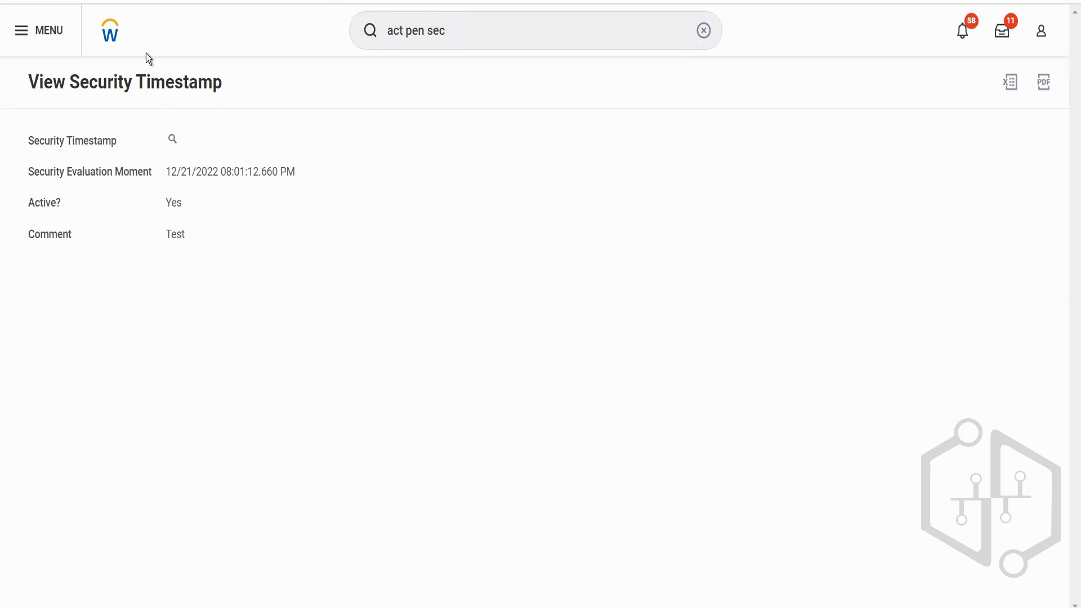
Return to the home page, search for "cr journal" and look through all matching tasks and reports for a journal creation task.
left_click(110, 33)
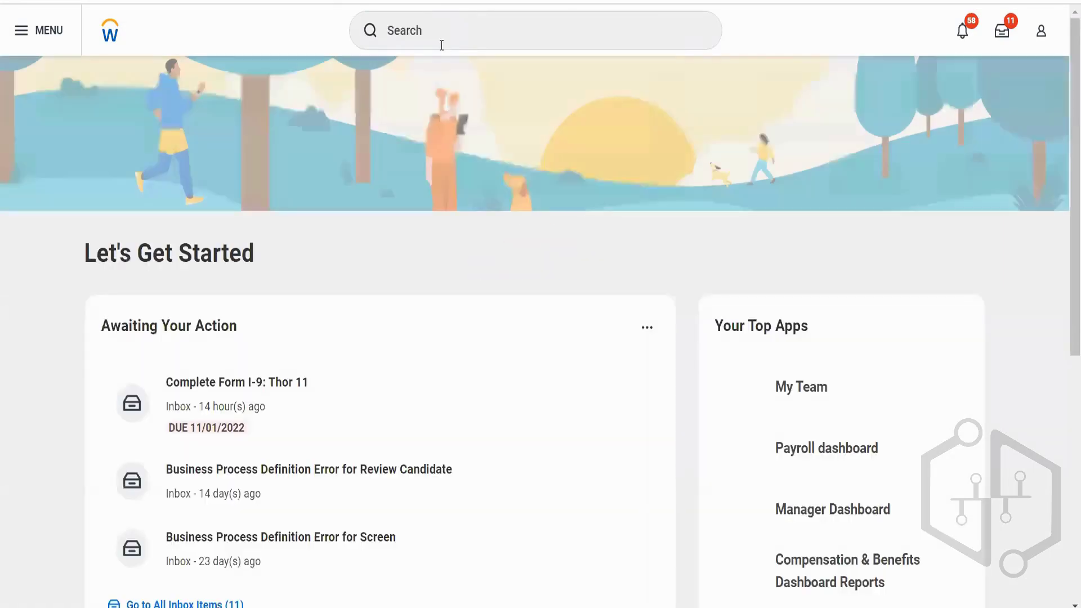
left_click(441, 45)
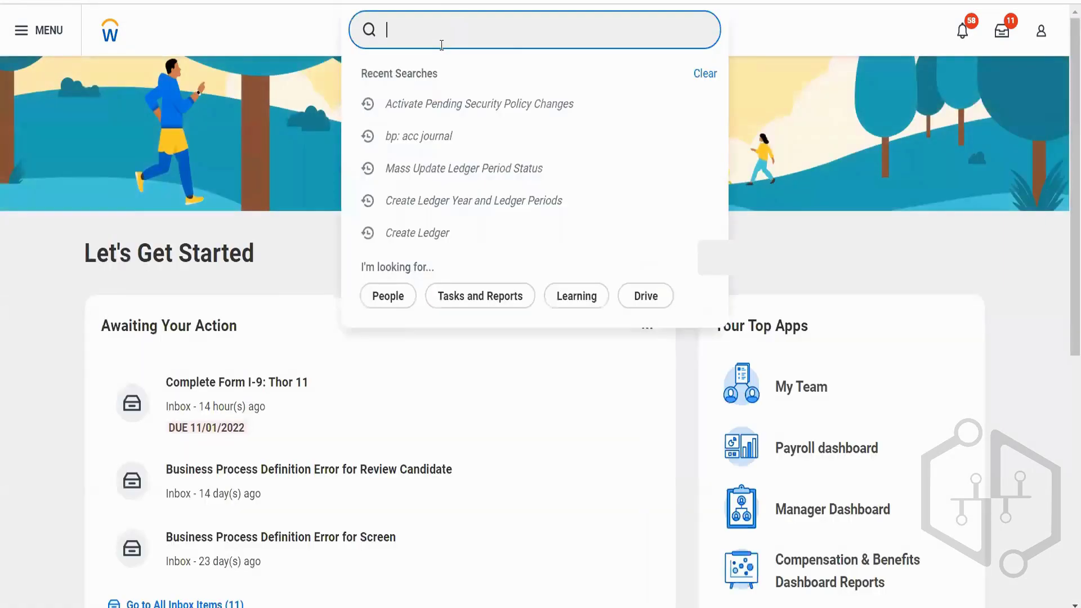
type("cr jour")
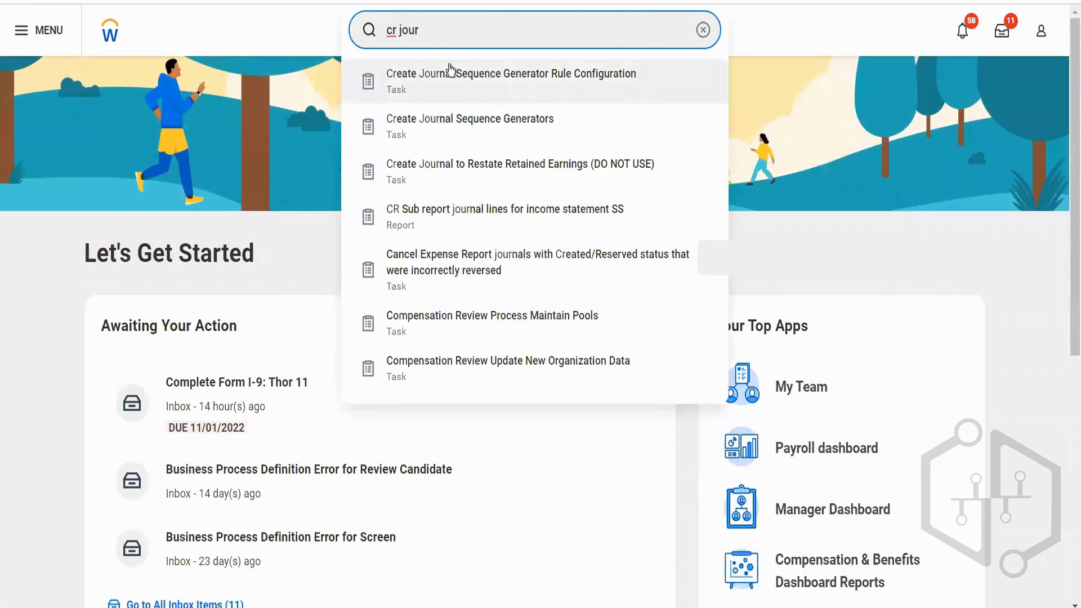
type("nal")
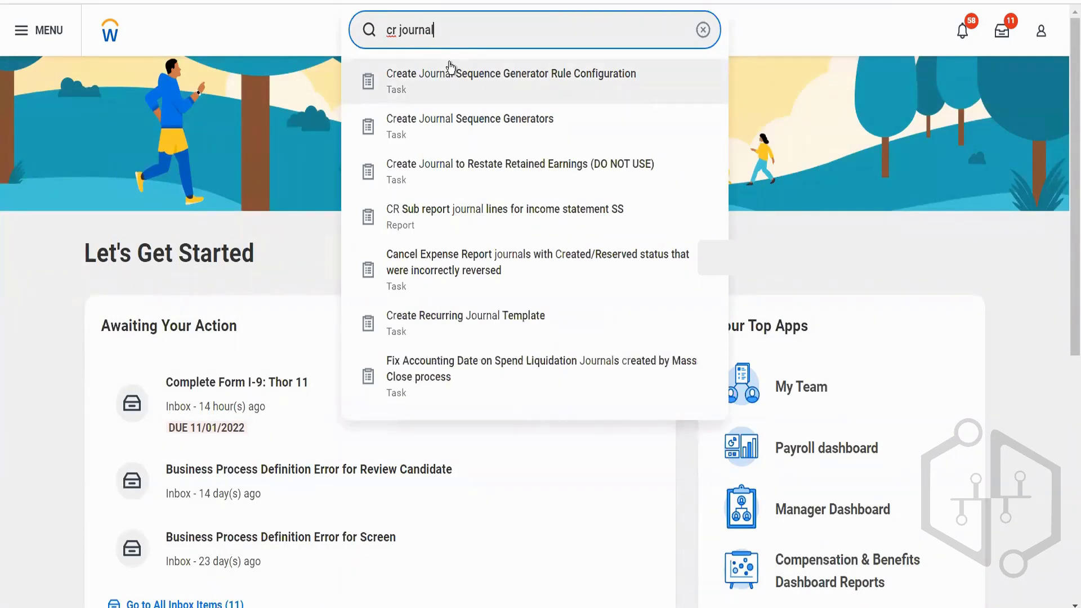
left_click(448, 72)
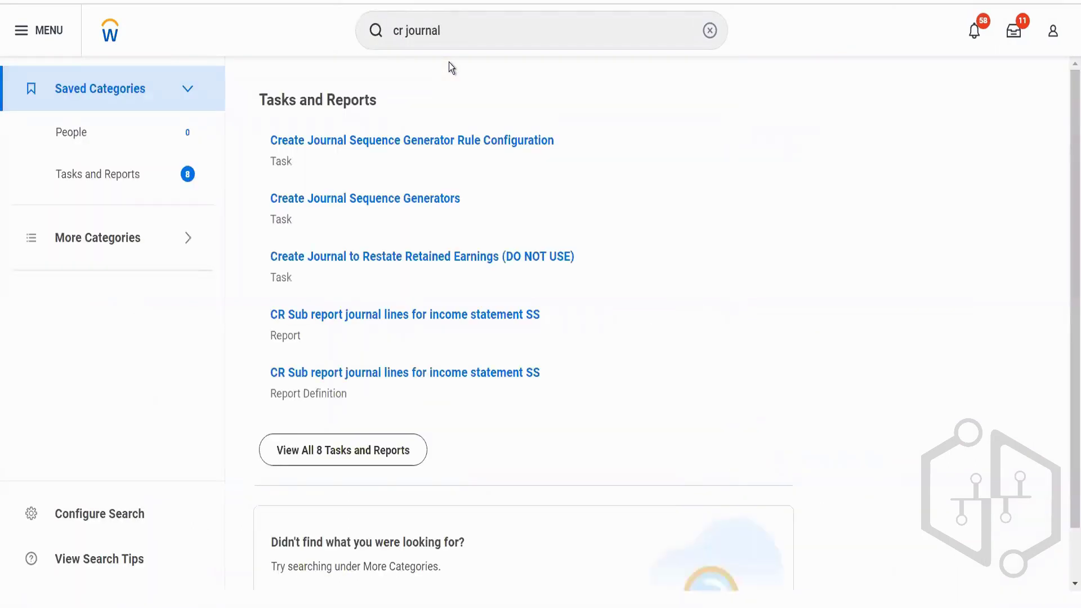
left_click(313, 449)
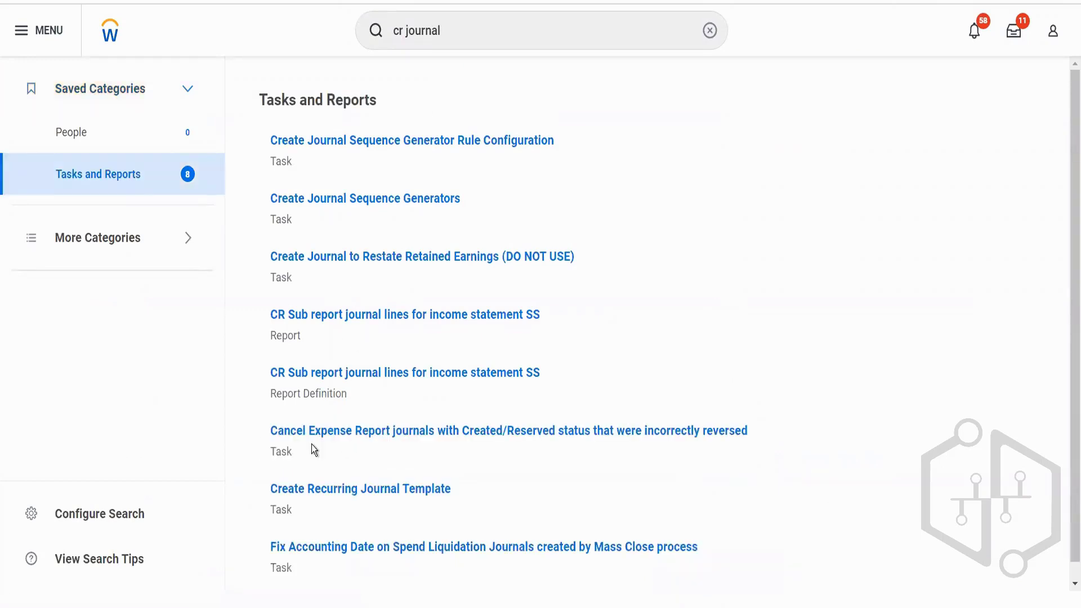
scroll(306, 398, "down", 1)
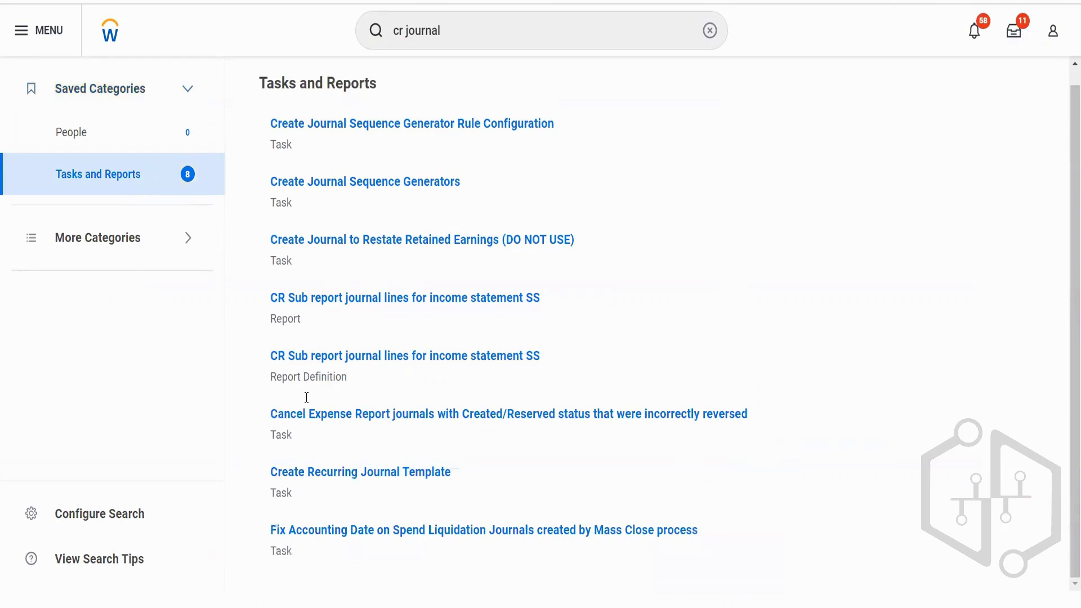
scroll(306, 398, "up", 1)
scroll(307, 398, "down", 1)
scroll(307, 397, "up", 1)
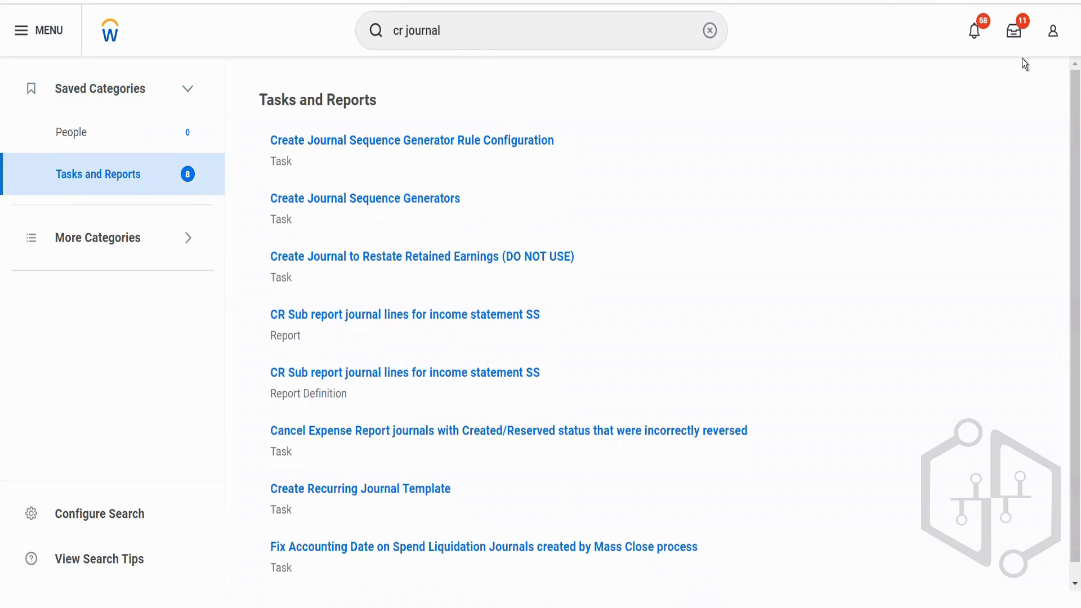
left_click(1054, 32)
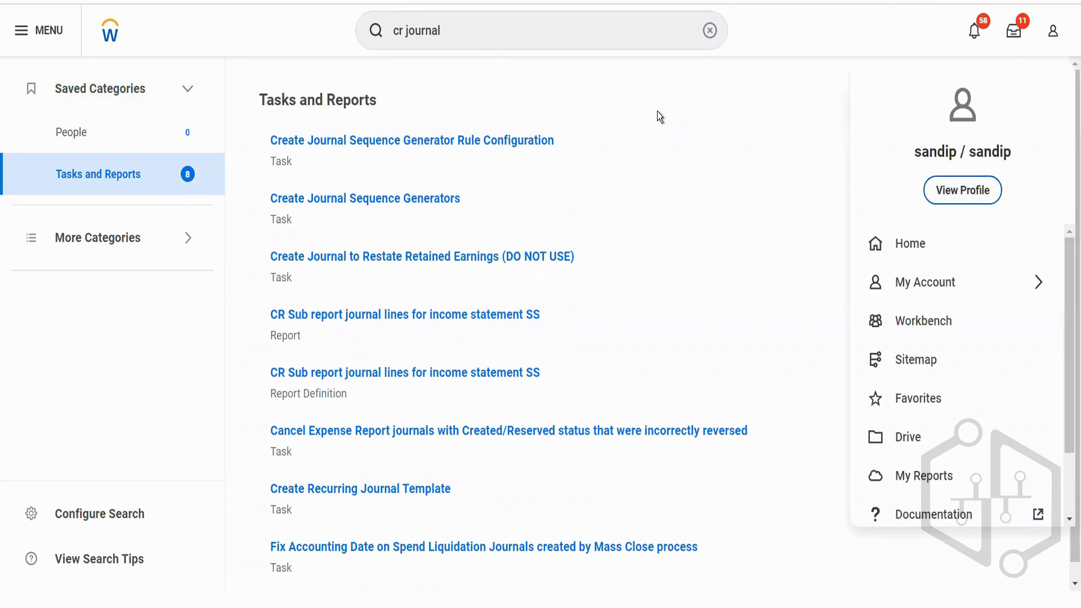
Search for "BP: JOurnal", open Accounting Journal Event for BGC Blinkit Grocery Delivery, and open its business process security policy for editing.
left_click(496, 32)
left_click_drag(497, 32, 329, 46)
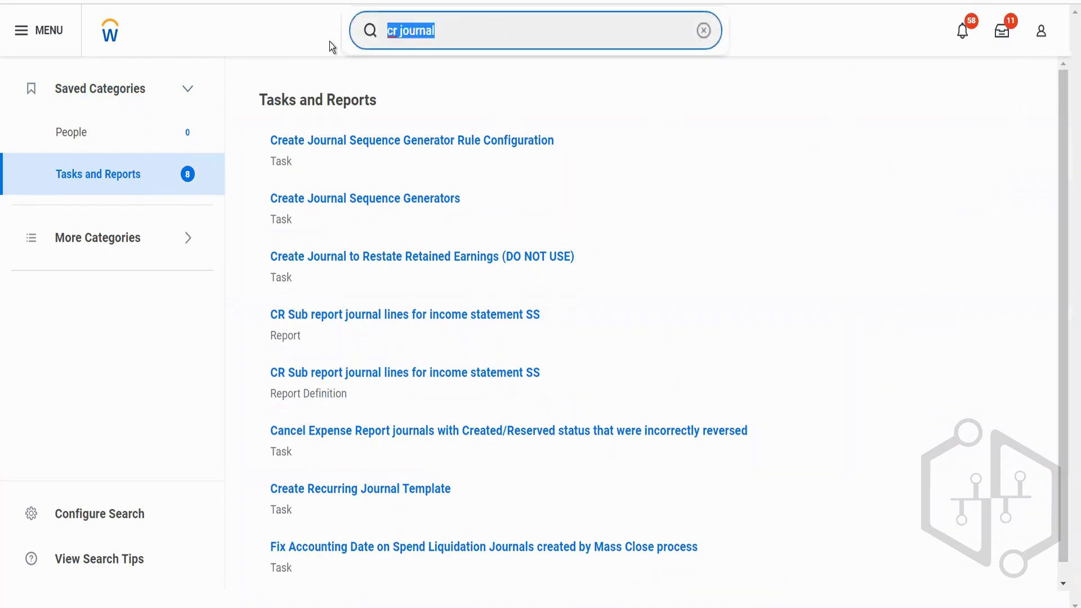
type("BP")
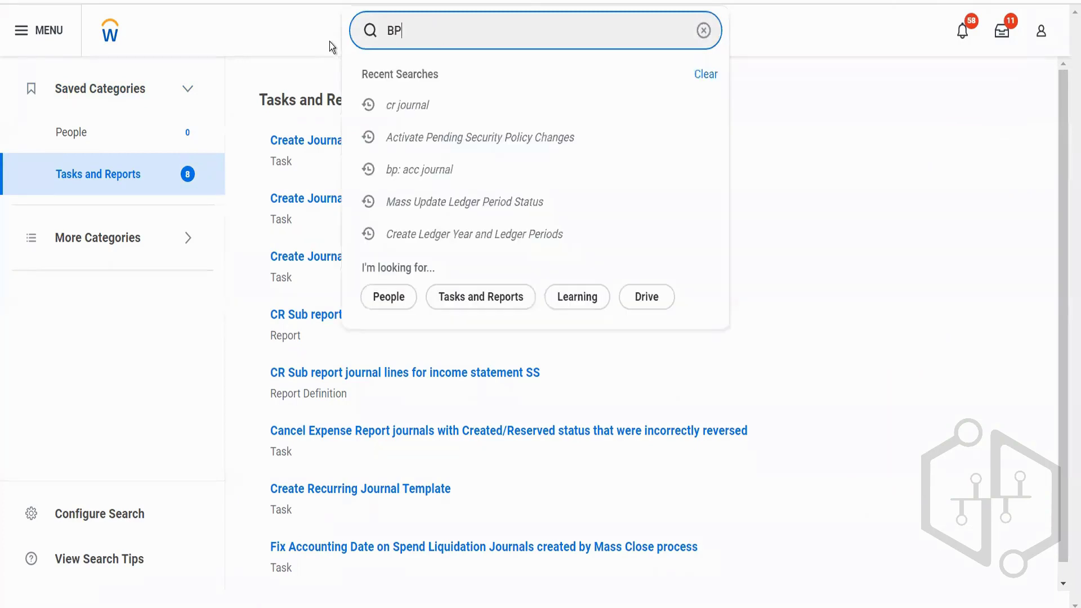
type(": JOurnal")
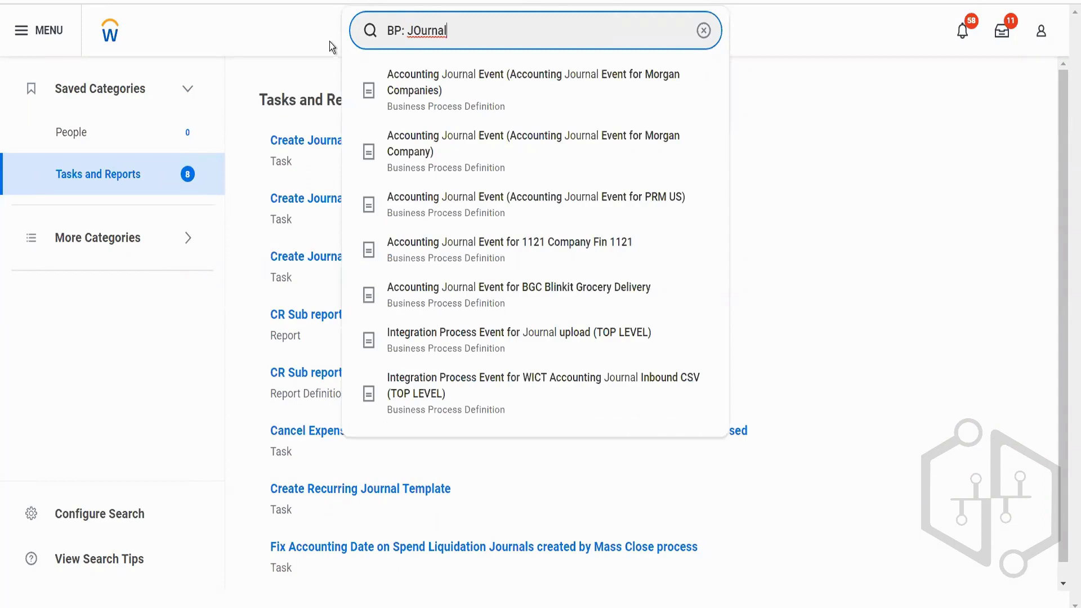
left_click(411, 300)
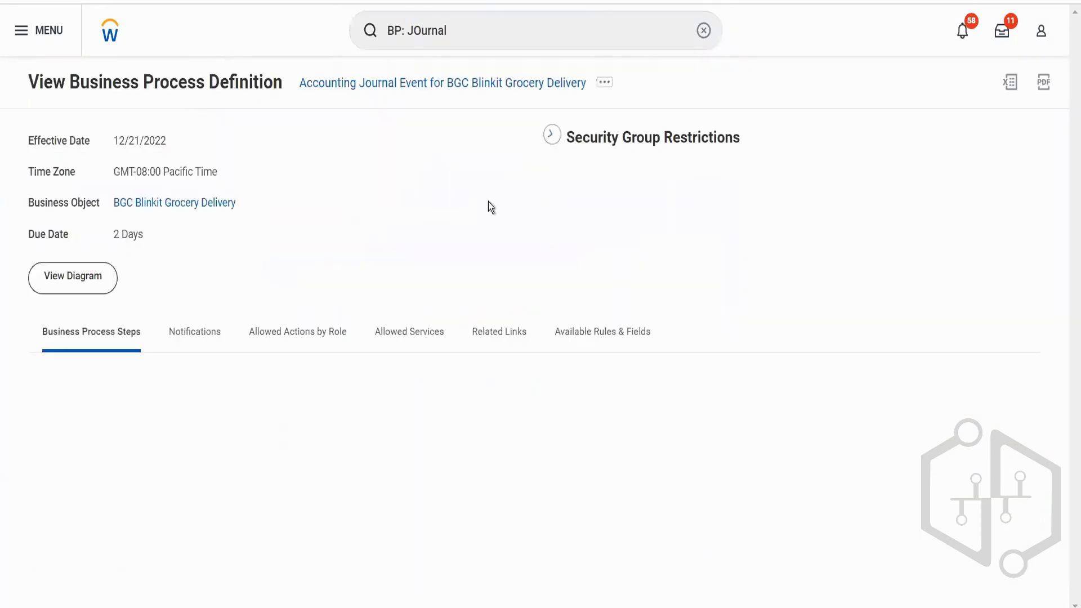
left_click(605, 84)
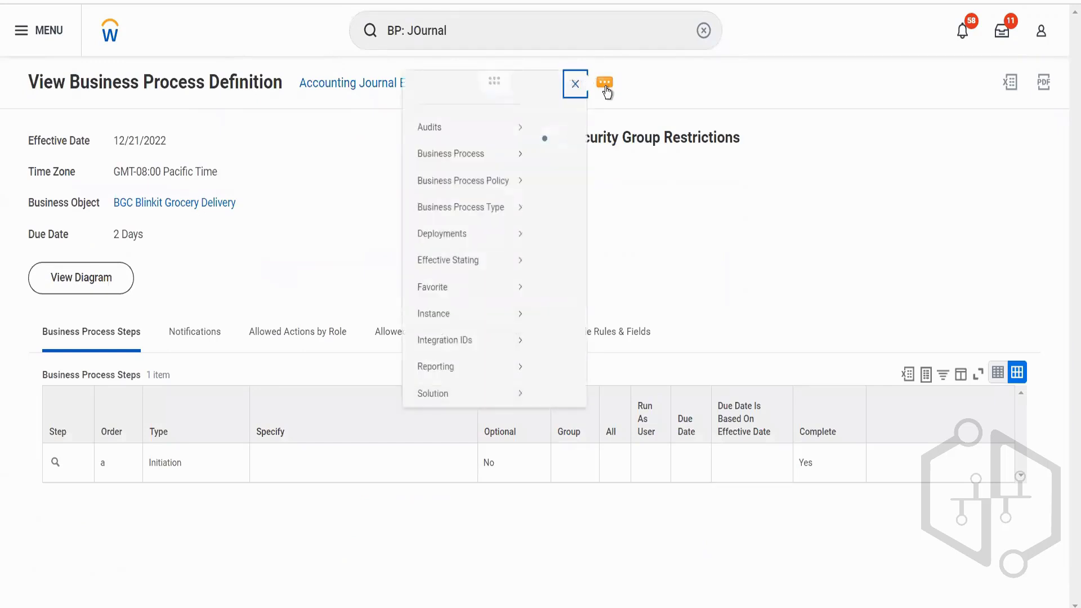
mouse_move(152, 202)
left_click(198, 224)
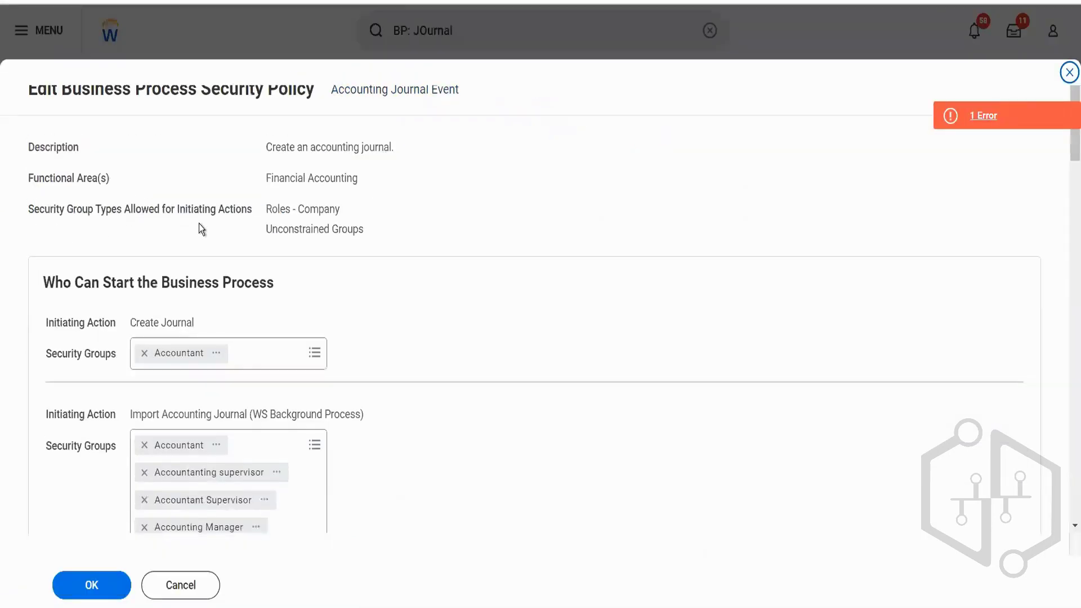
Add the Implementers security group to the Create Journal initiating action and review the details of the policy's error and alert.
left_click(256, 359)
type("implemen")
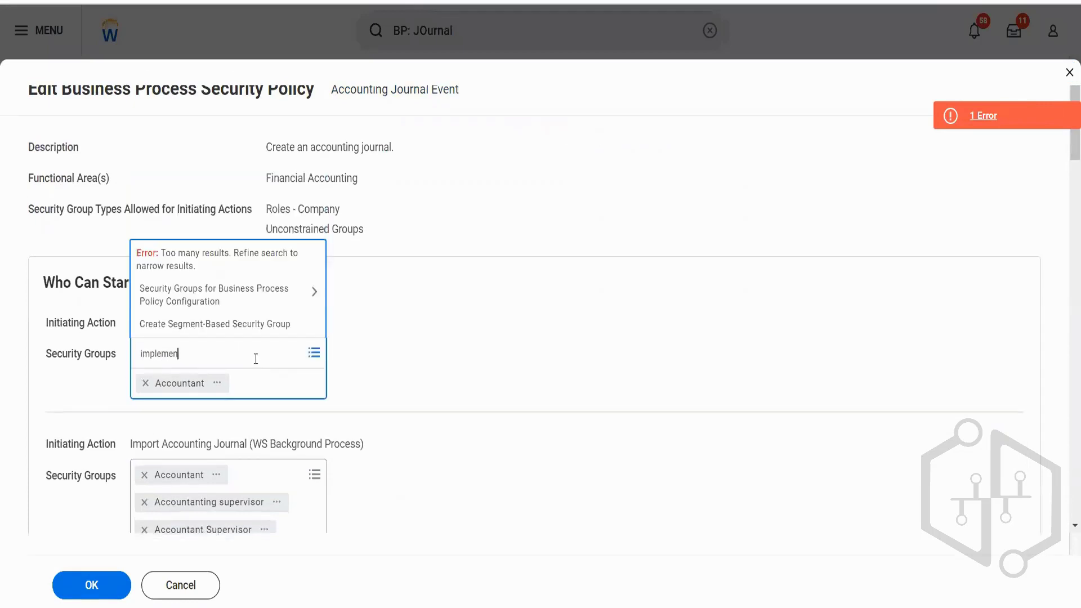
key("Return")
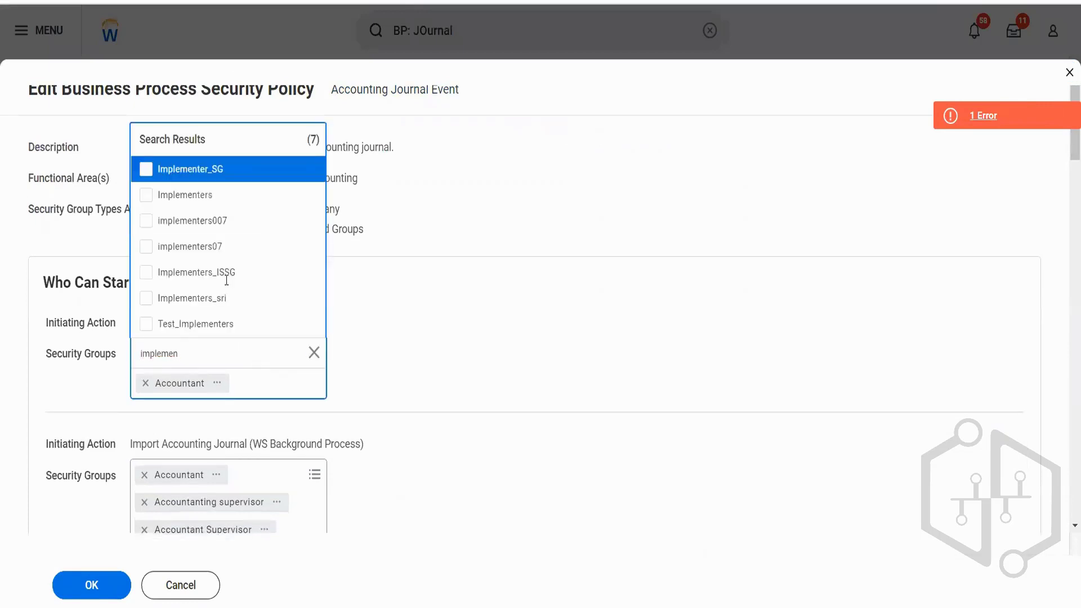
left_click(213, 198)
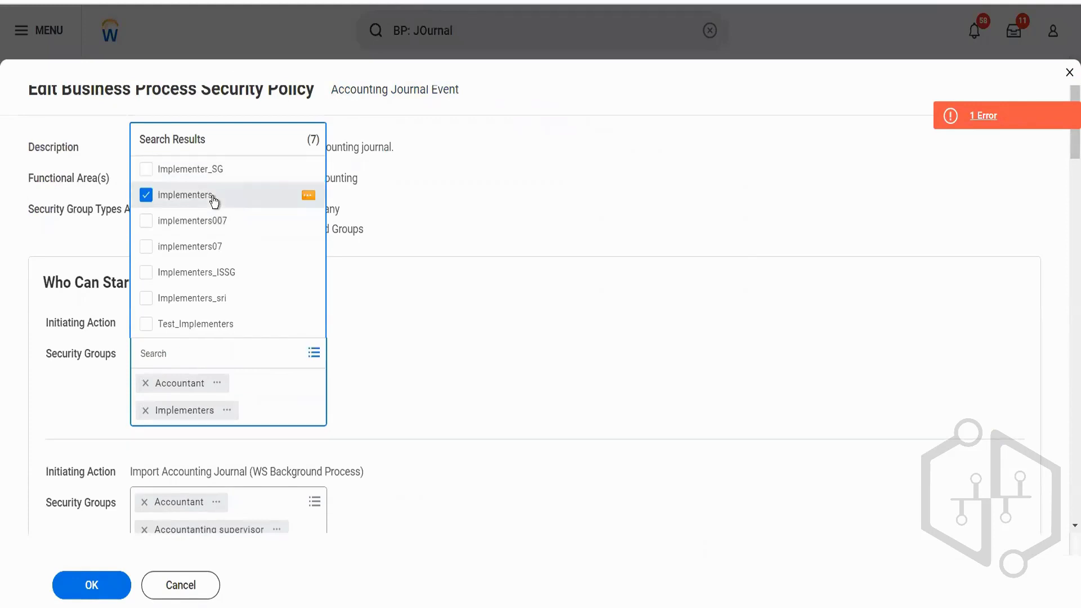
left_click(407, 290)
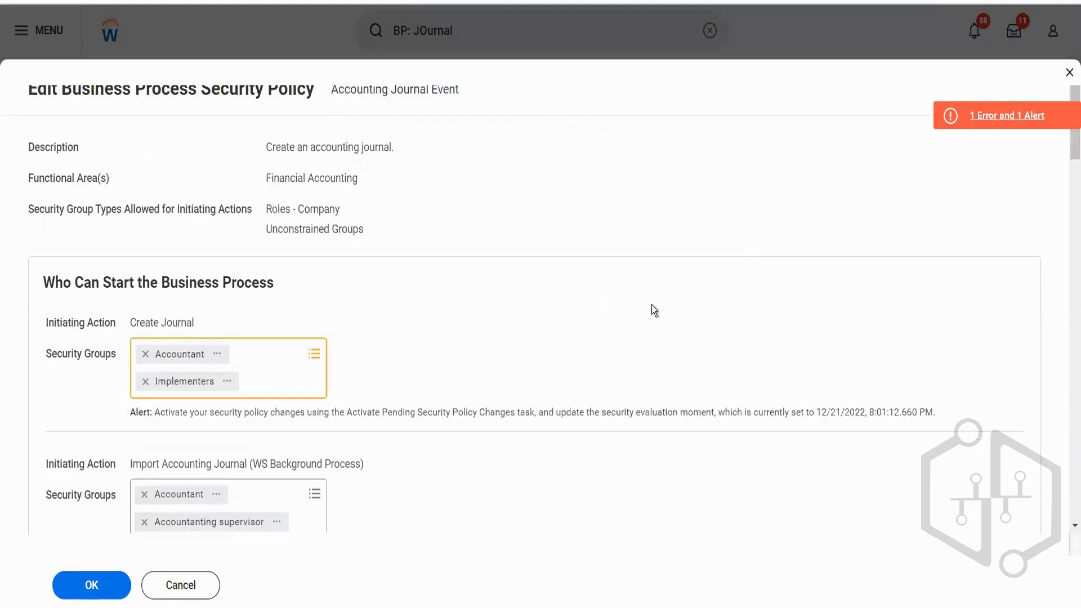
left_click(972, 122)
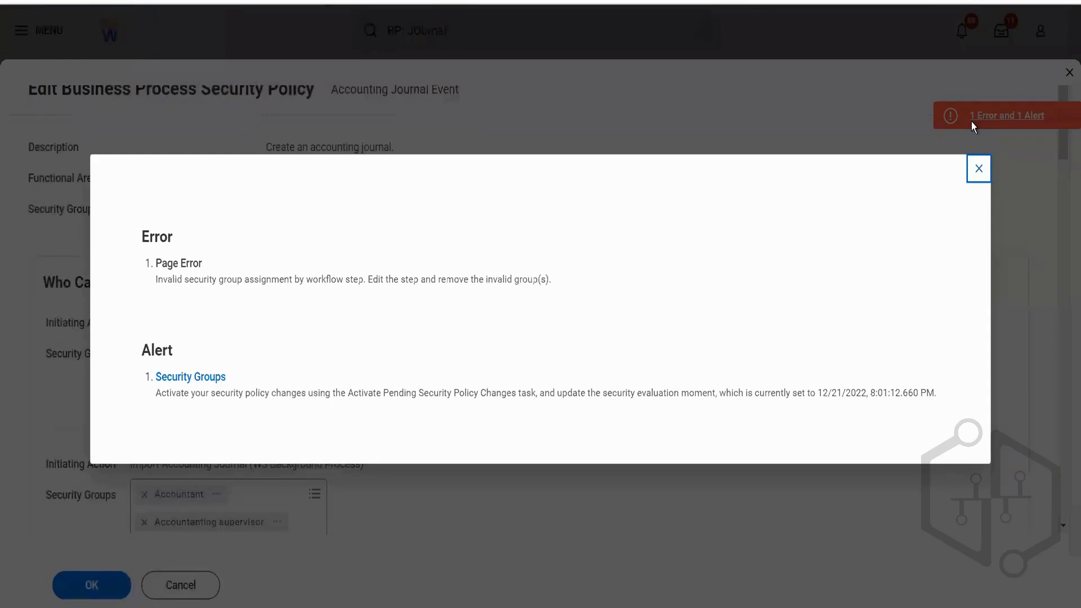
left_click(978, 169)
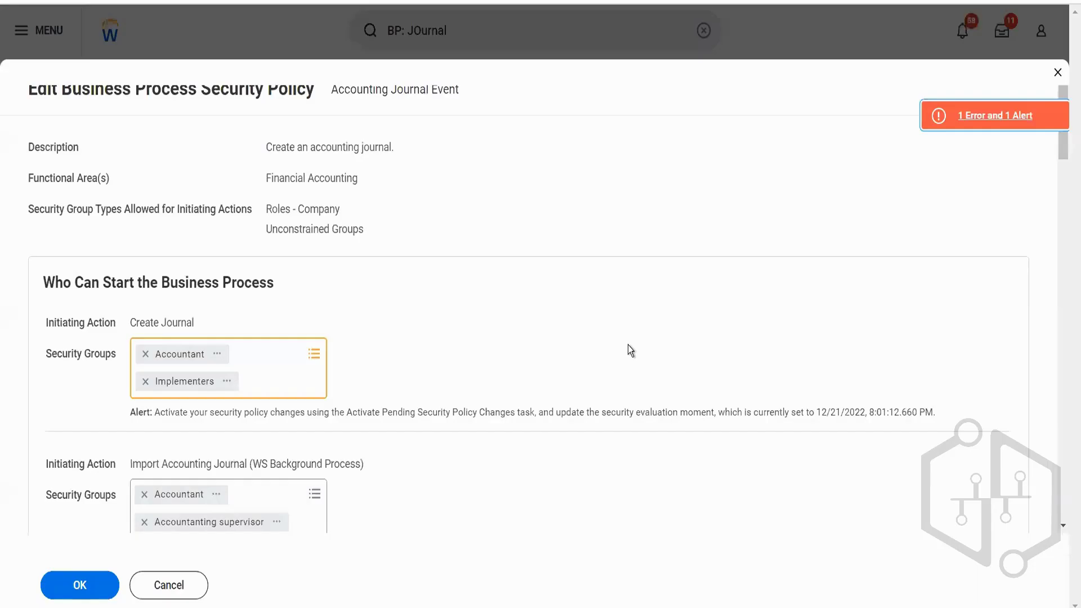
Remove every security group except Accountant and Implementers from the Import Accounting Journal (WS Background Process) initiating action.
scroll(628, 350, "down", 5)
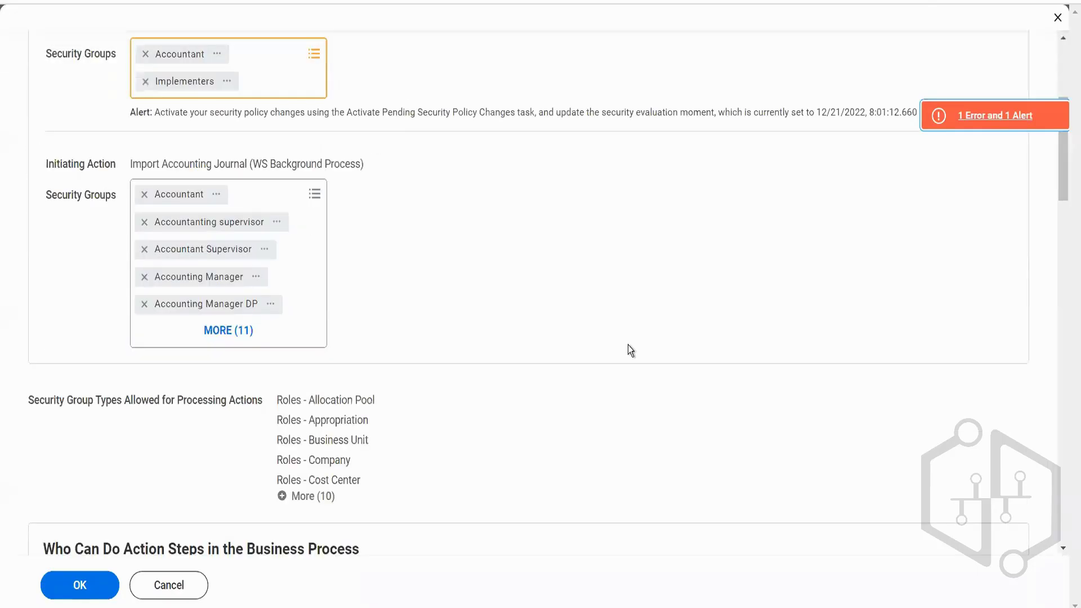
left_click(233, 330)
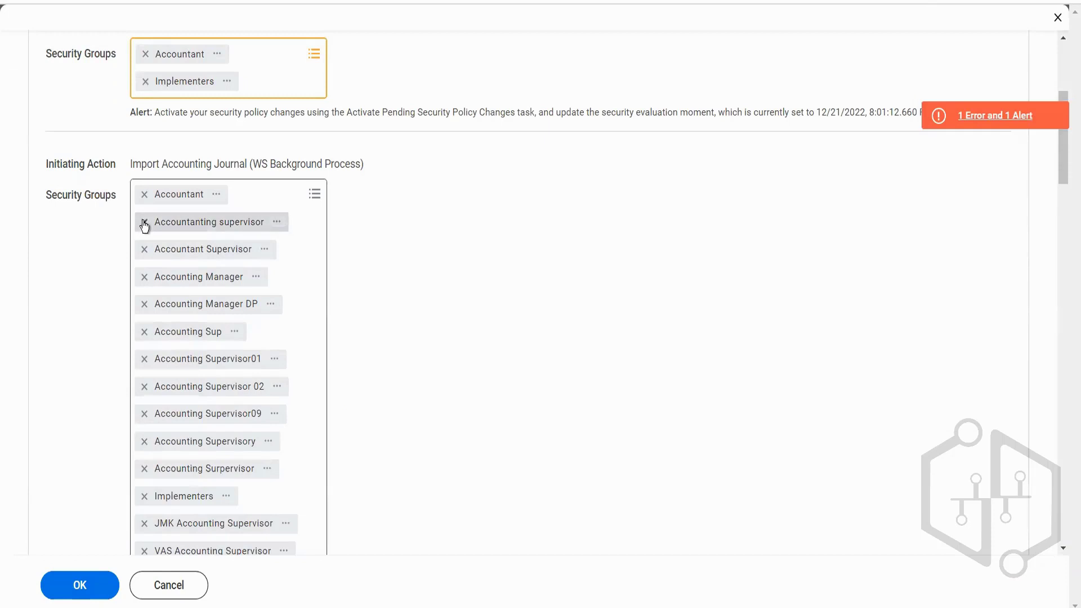
left_click(144, 222)
left_click(143, 223)
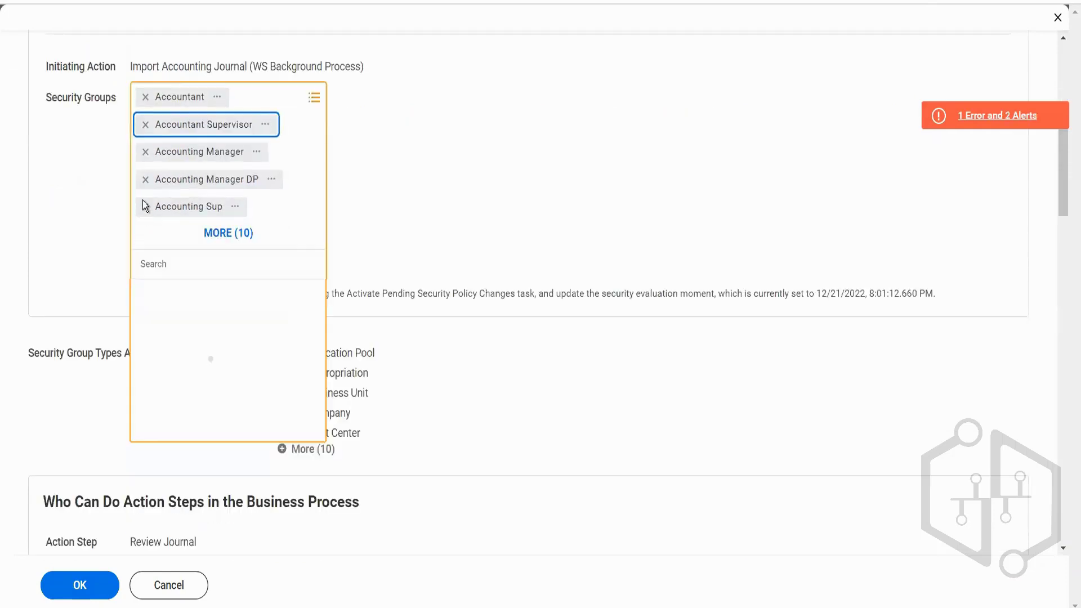
left_click(145, 128)
left_click(145, 128)
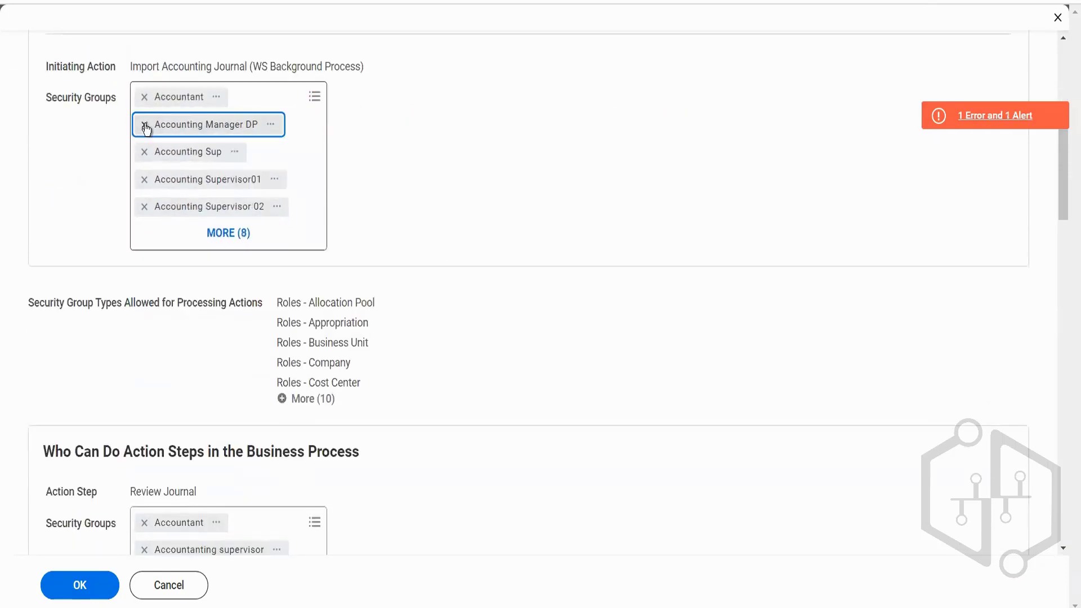
left_click(145, 127)
left_click(145, 127)
left_click(146, 128)
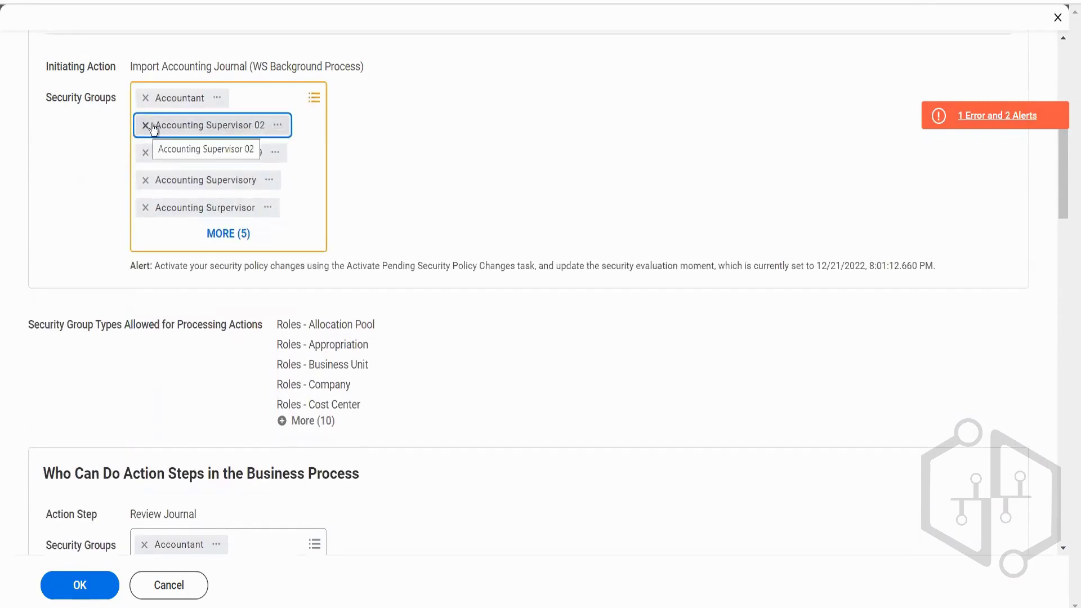
left_click(145, 128)
left_click(145, 126)
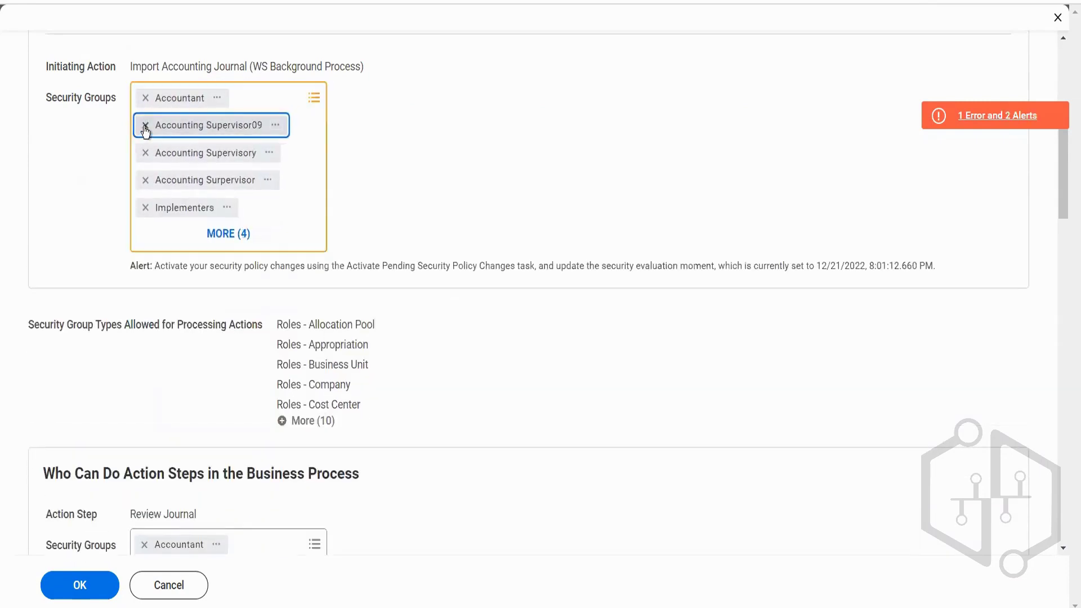
left_click(145, 126)
left_click(145, 126)
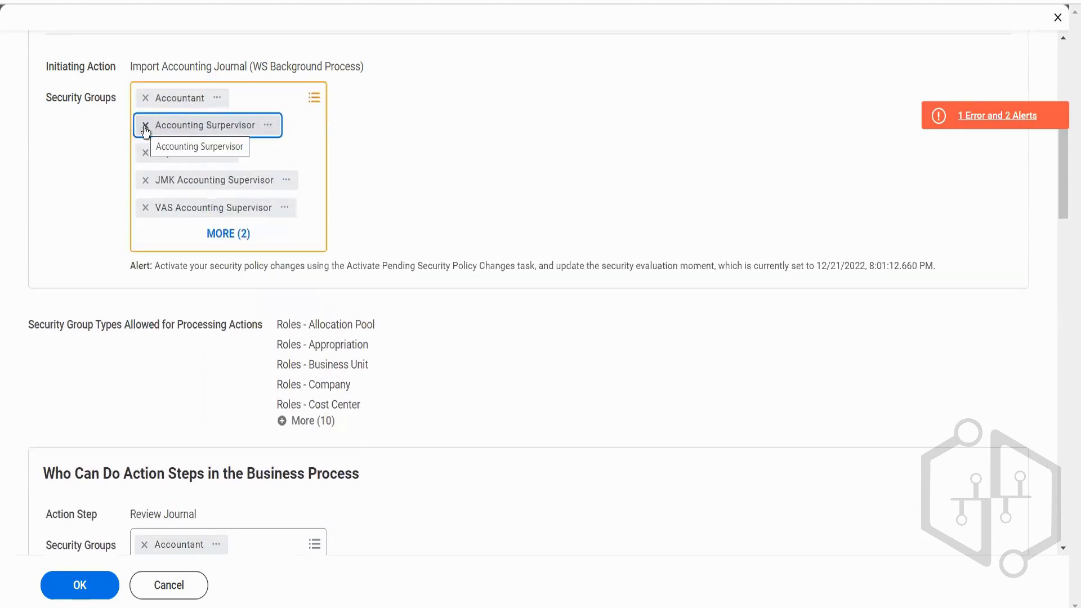
left_click(145, 126)
left_click(146, 154)
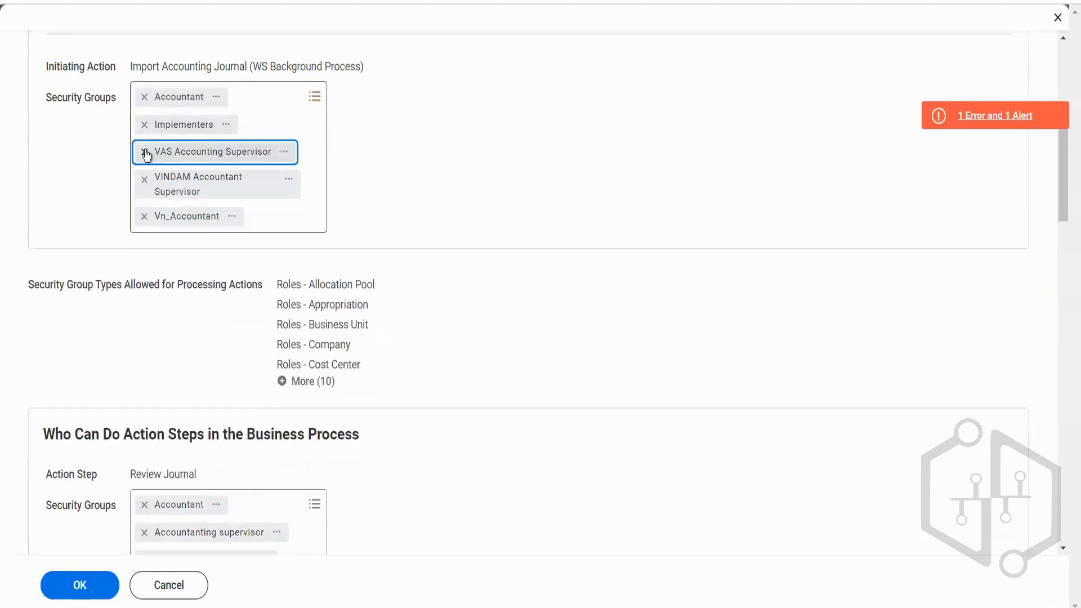
left_click(146, 153)
left_click(146, 154)
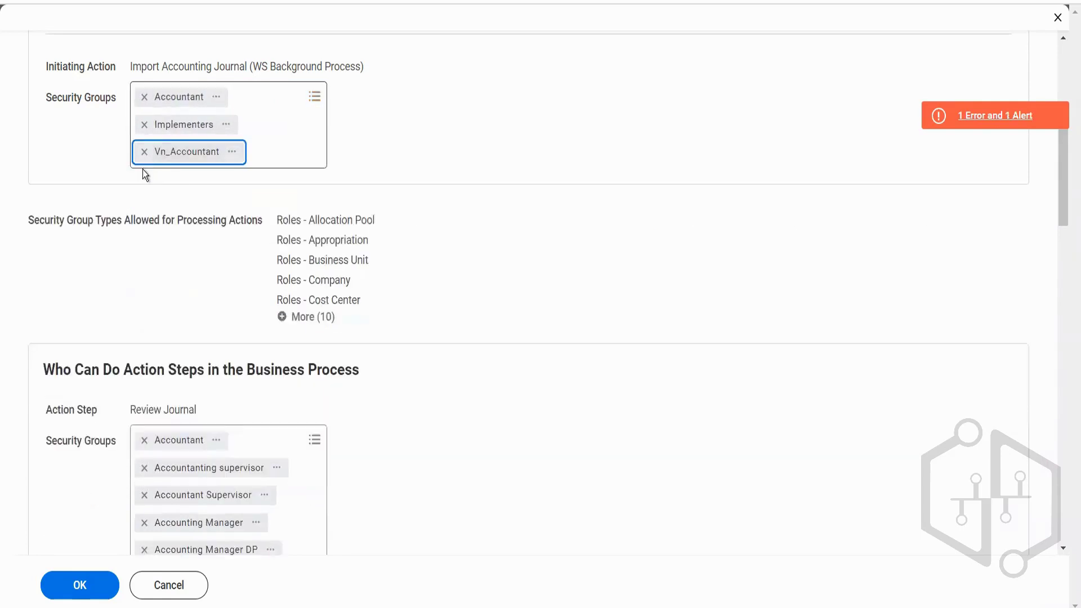
left_click(146, 151)
left_click(522, 440)
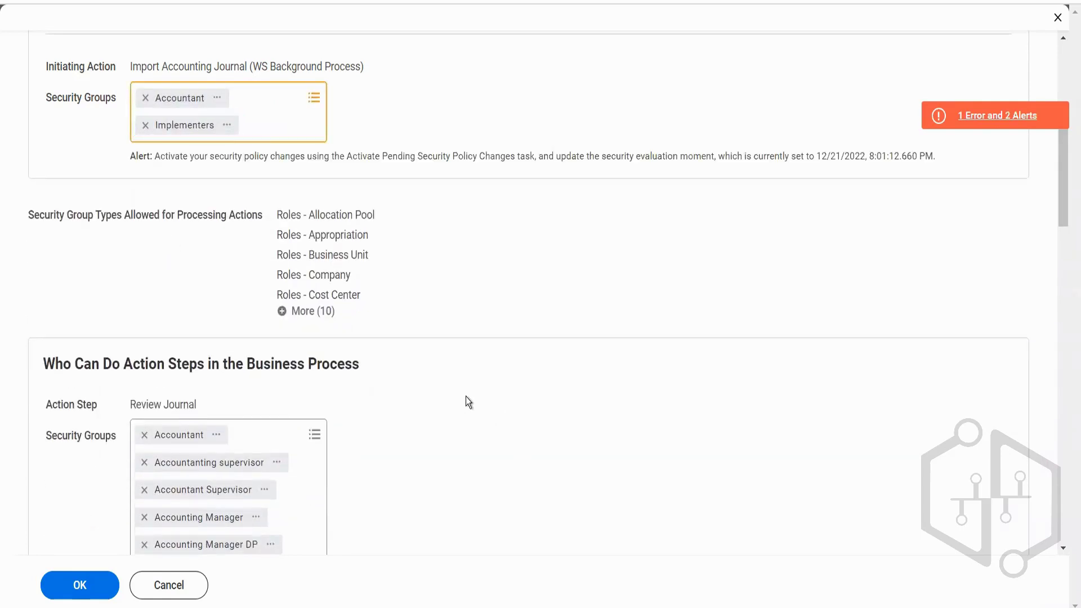
Remove every security group except Accountant from the Review Journal action step.
scroll(369, 432, "up", 3)
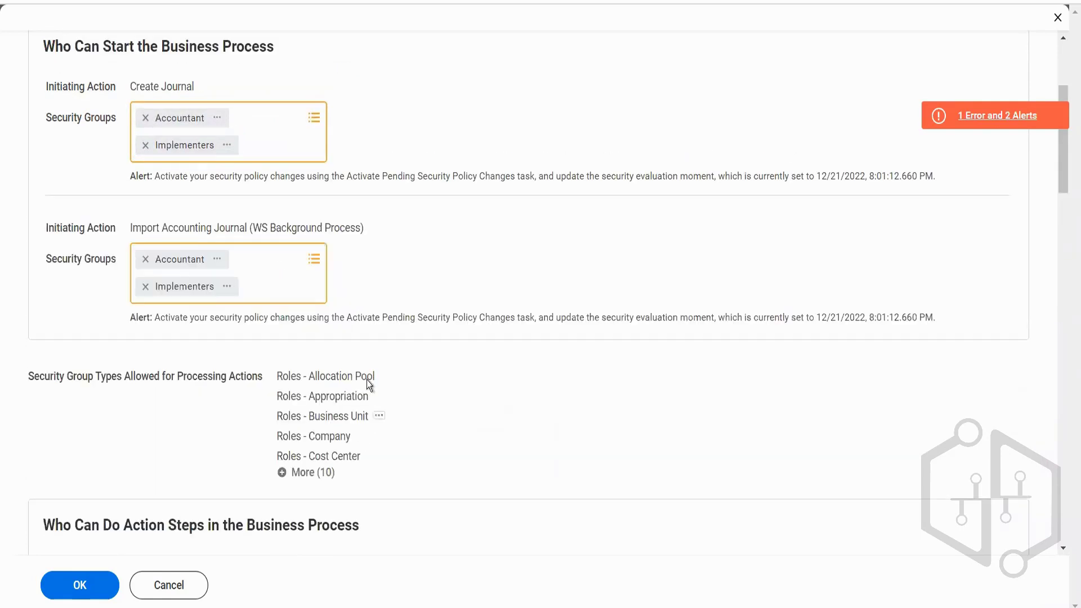
scroll(246, 238, "down", 6)
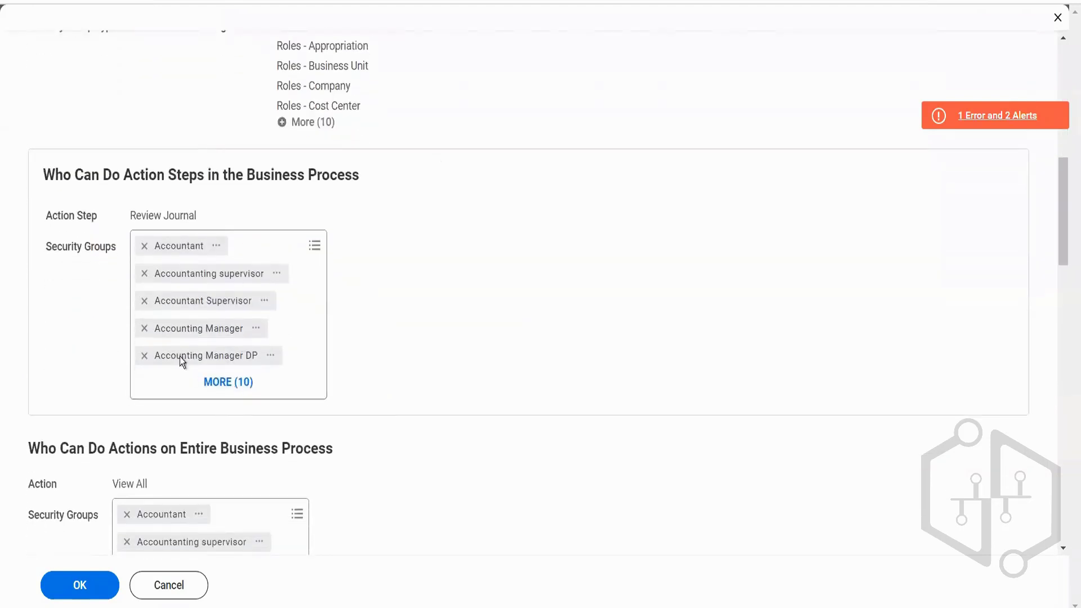
left_click(143, 275)
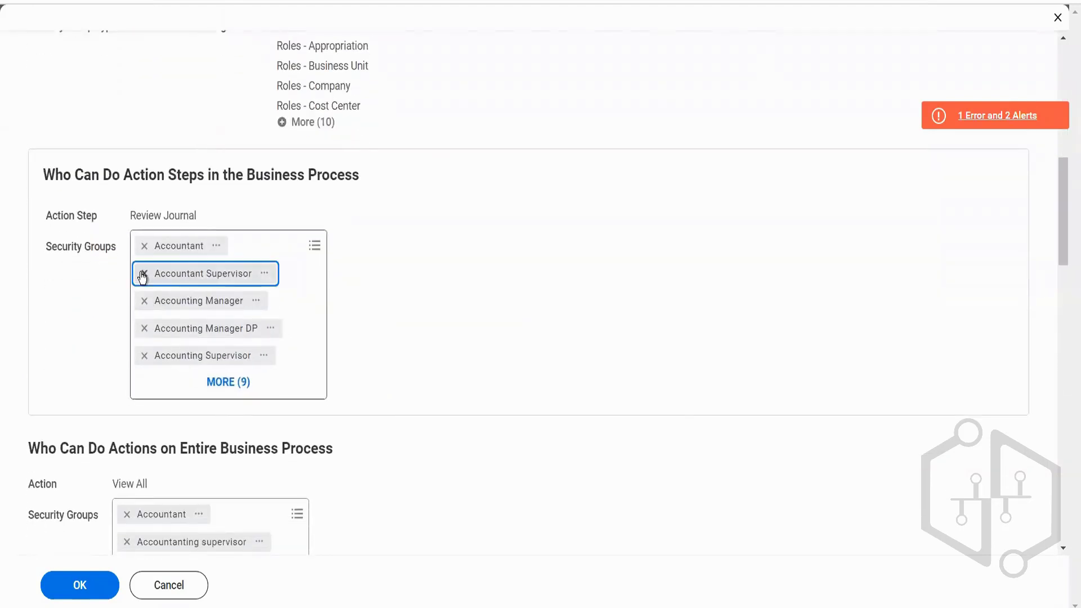
left_click(143, 274)
left_click(144, 274)
left_click(143, 274)
left_click(144, 274)
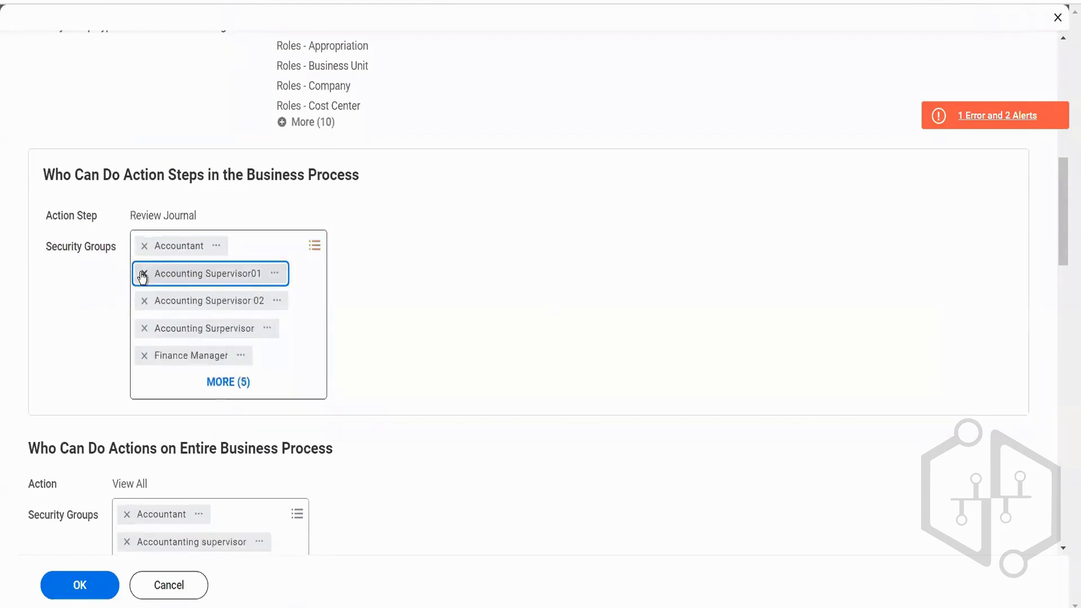
left_click(143, 274)
left_click(144, 274)
left_click(144, 274)
left_click(143, 275)
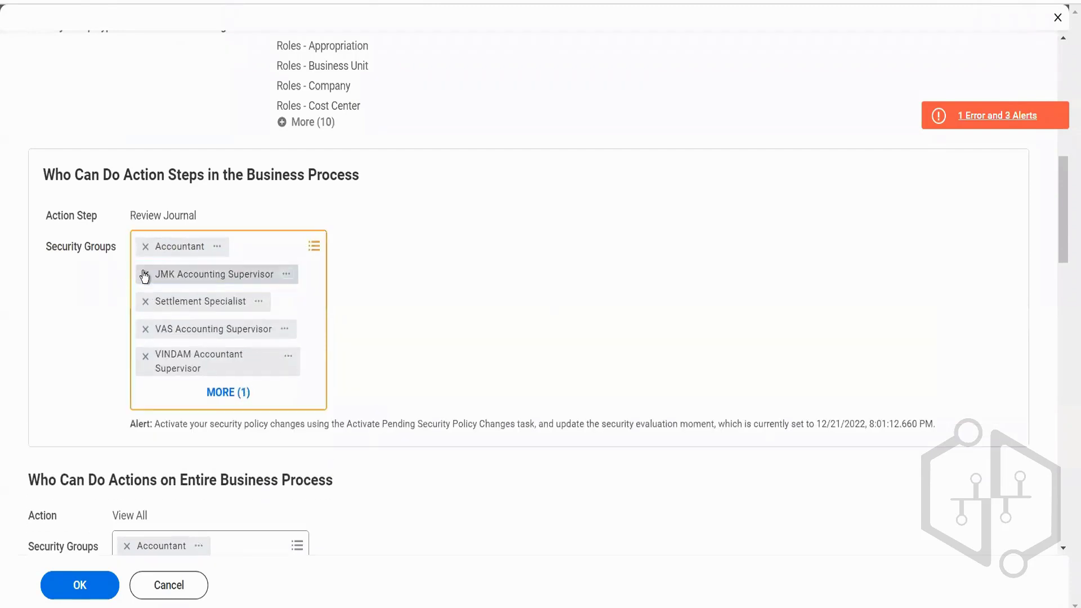
left_click(143, 274)
left_click(144, 275)
left_click(144, 275)
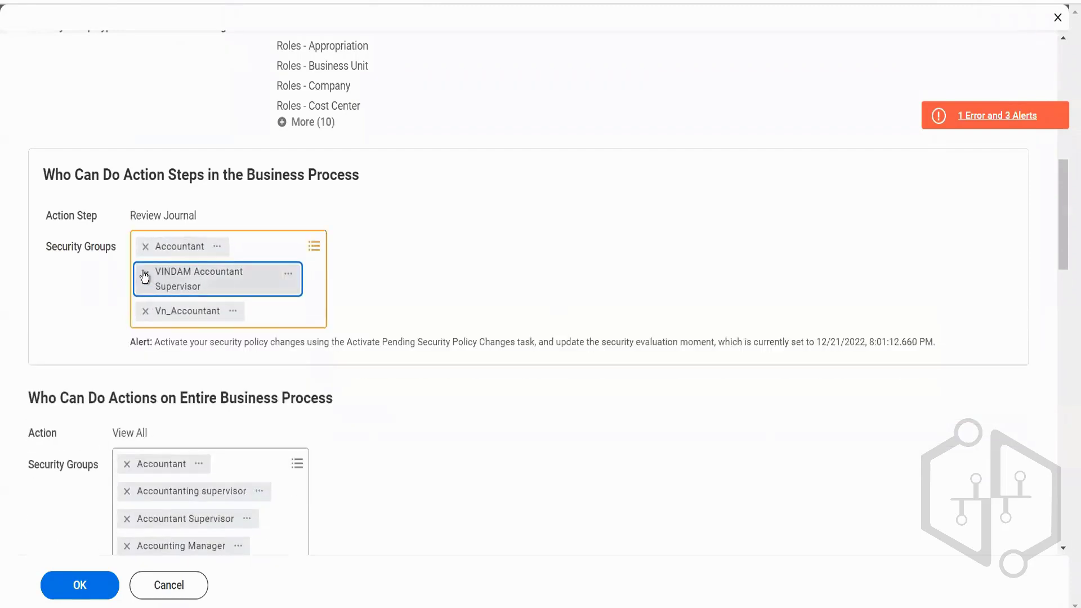
left_click(143, 274)
left_click(144, 275)
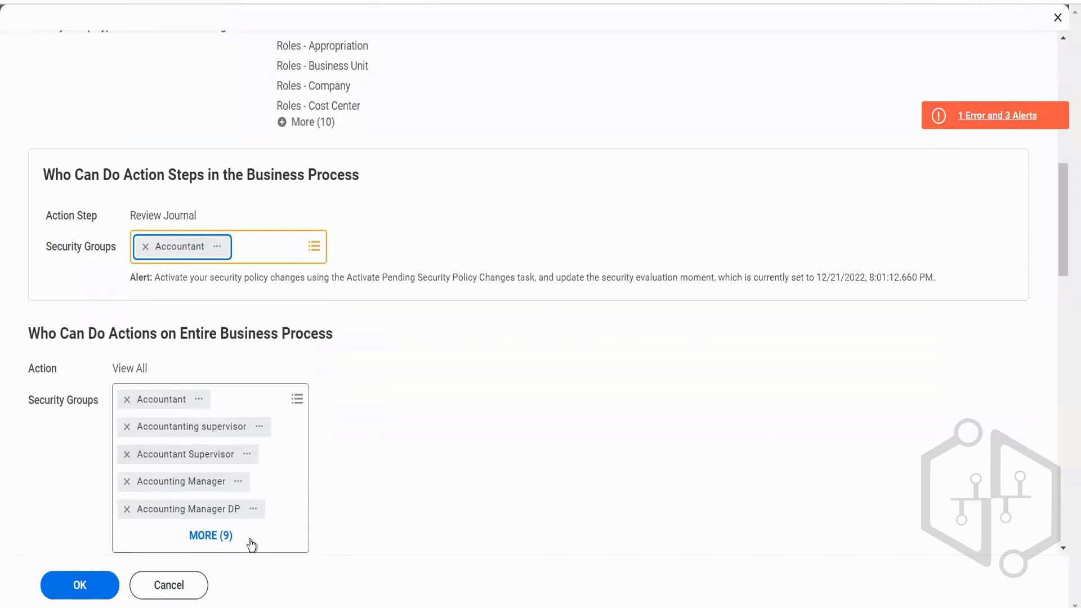
left_click(415, 456)
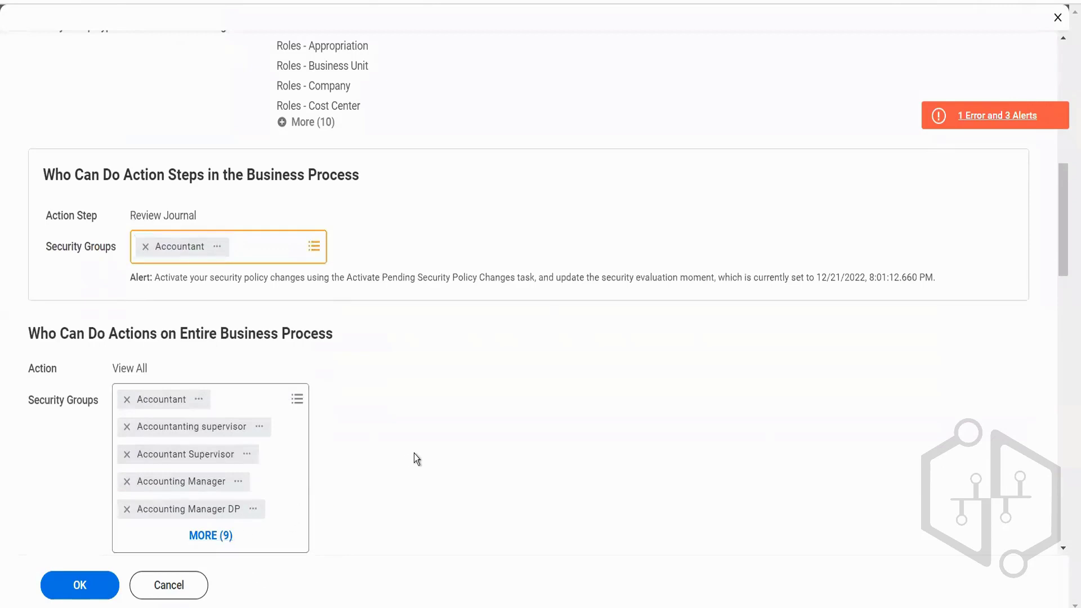
Remove the Accounting Manager DP security group from the Correct action.
scroll(413, 454, "down", 9)
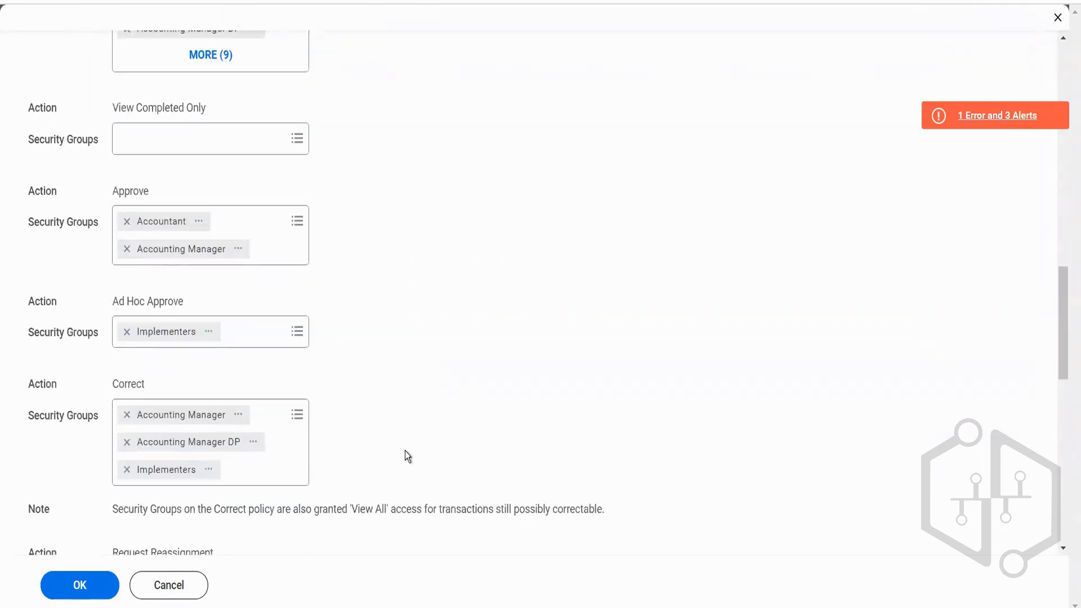
scroll(359, 411, "down", 1)
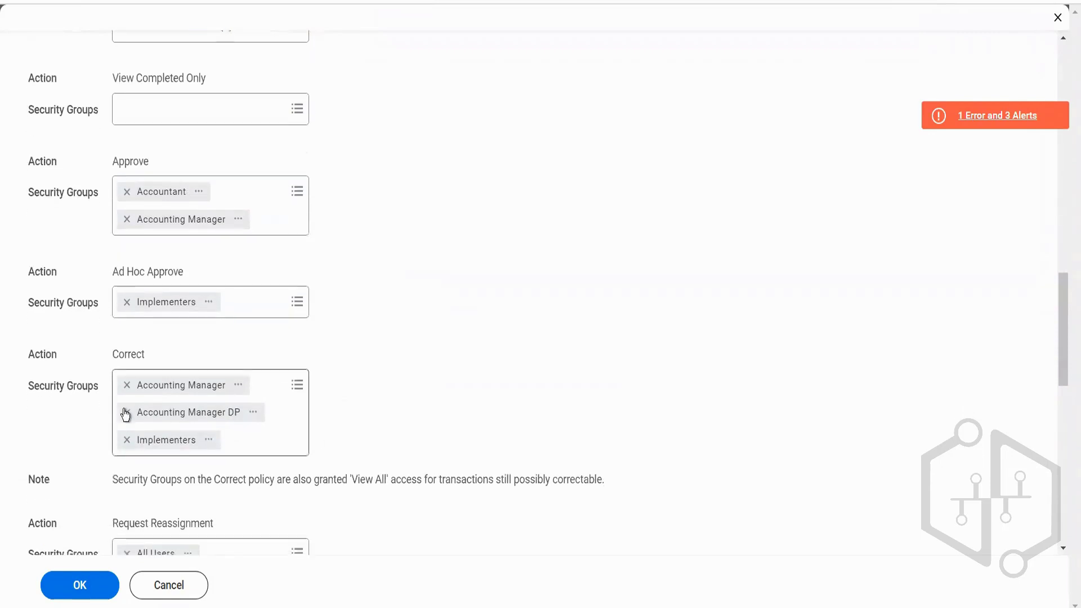
left_click(127, 413)
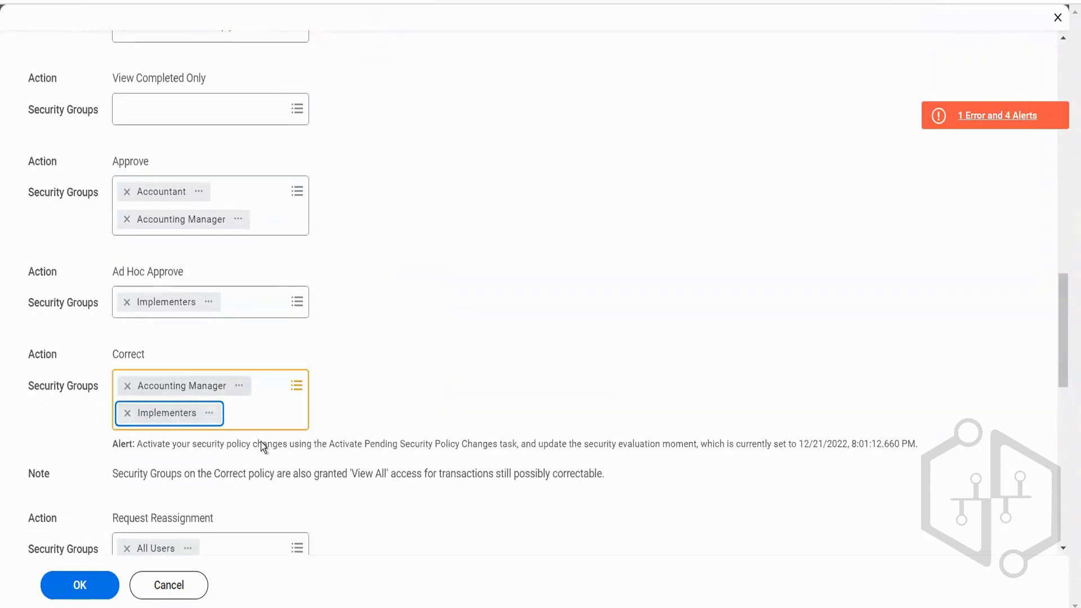
Check the remaining actions and policy restrictions, and remove every security group except Accountant and Implementers from the View All action.
scroll(262, 441, "down", 5)
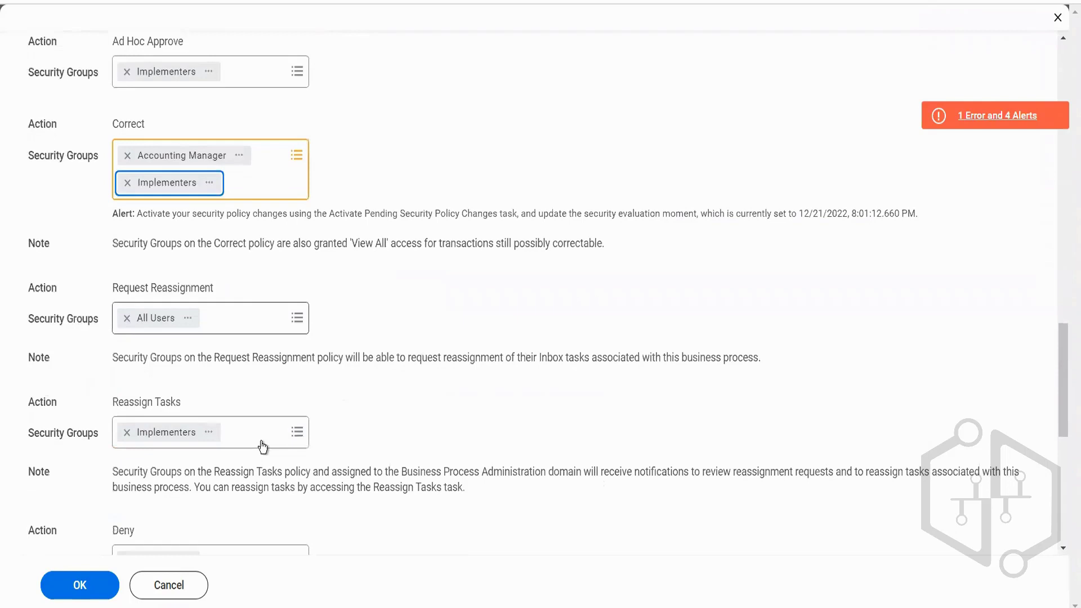
scroll(262, 447, "down", 3)
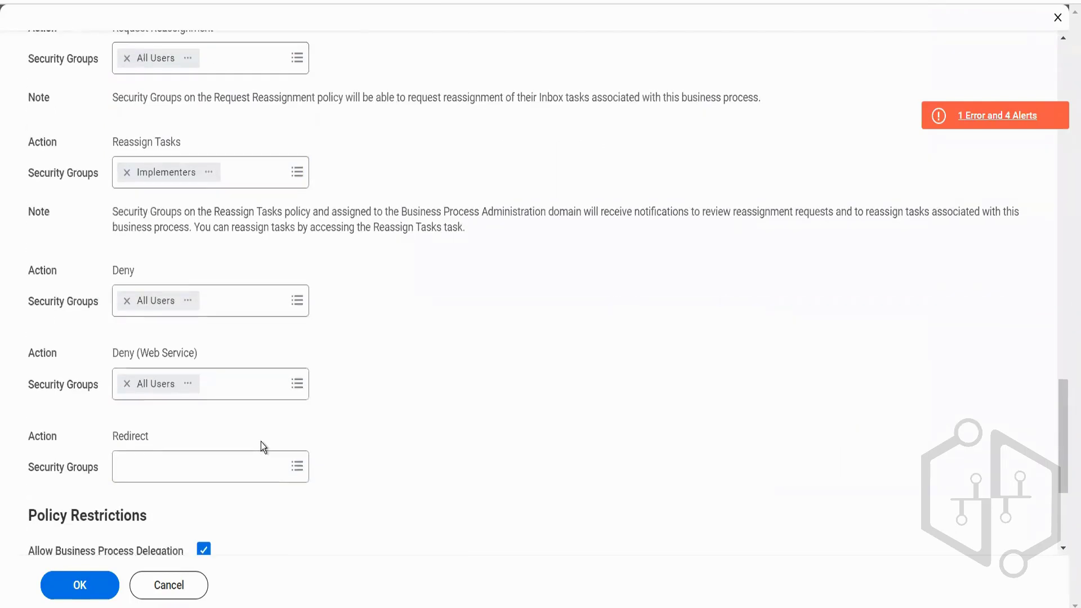
scroll(251, 360, "down", 4)
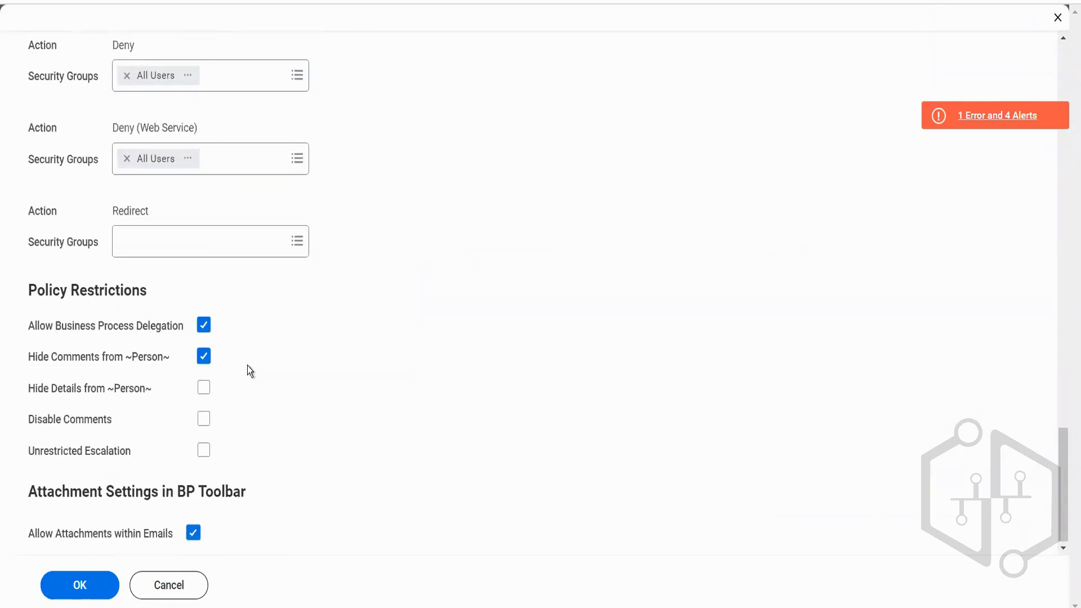
scroll(248, 366, "up", 10)
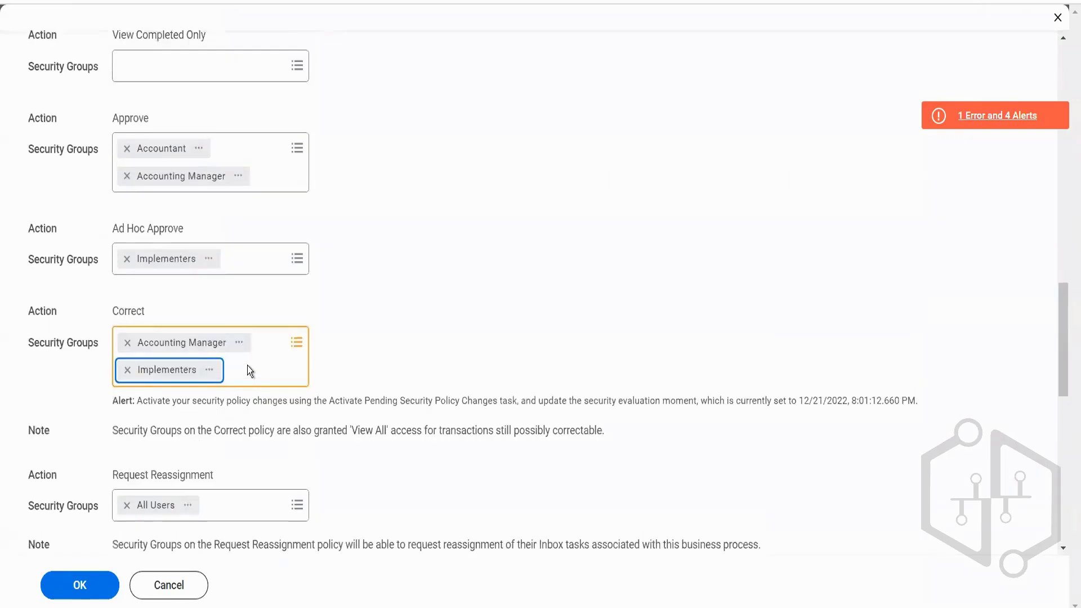
scroll(247, 349, "up", 5)
left_click(126, 184)
left_click(127, 184)
left_click(127, 184)
left_click(127, 184)
left_click(127, 184)
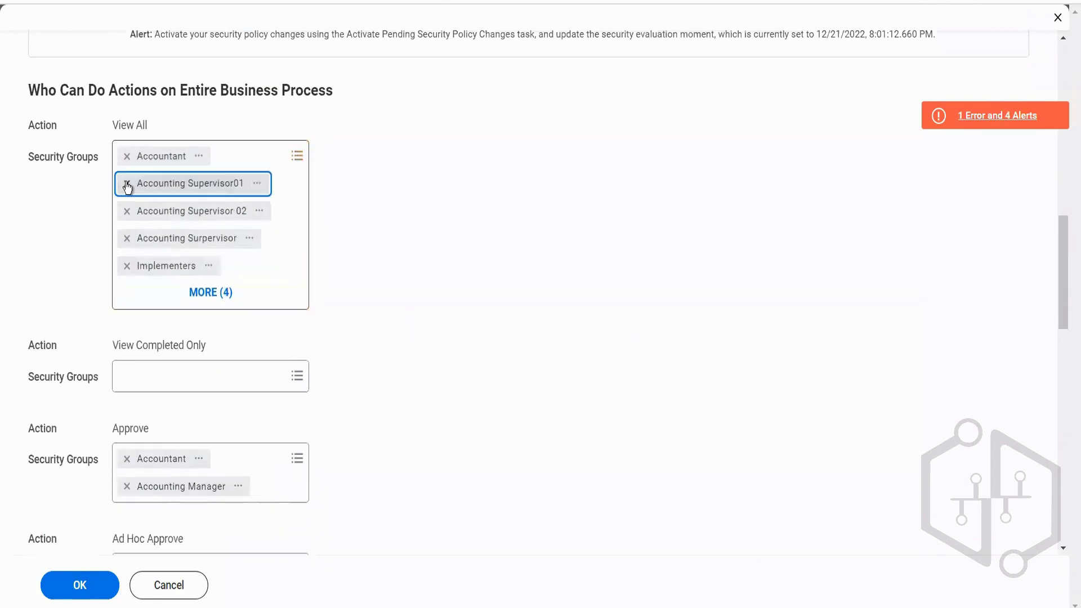
left_click(126, 185)
left_click(126, 184)
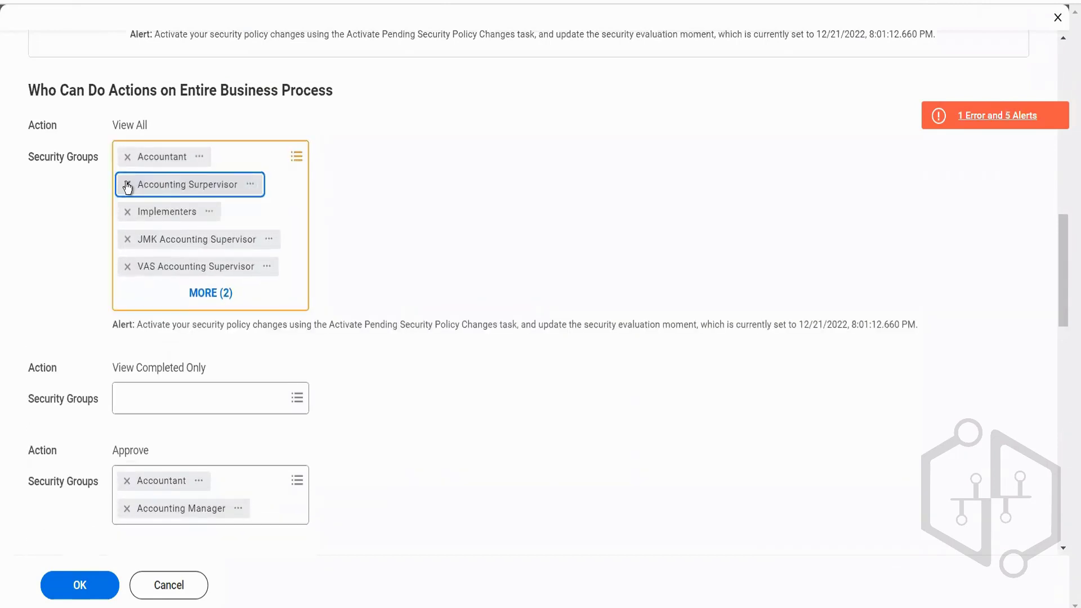
left_click(126, 184)
left_click(128, 212)
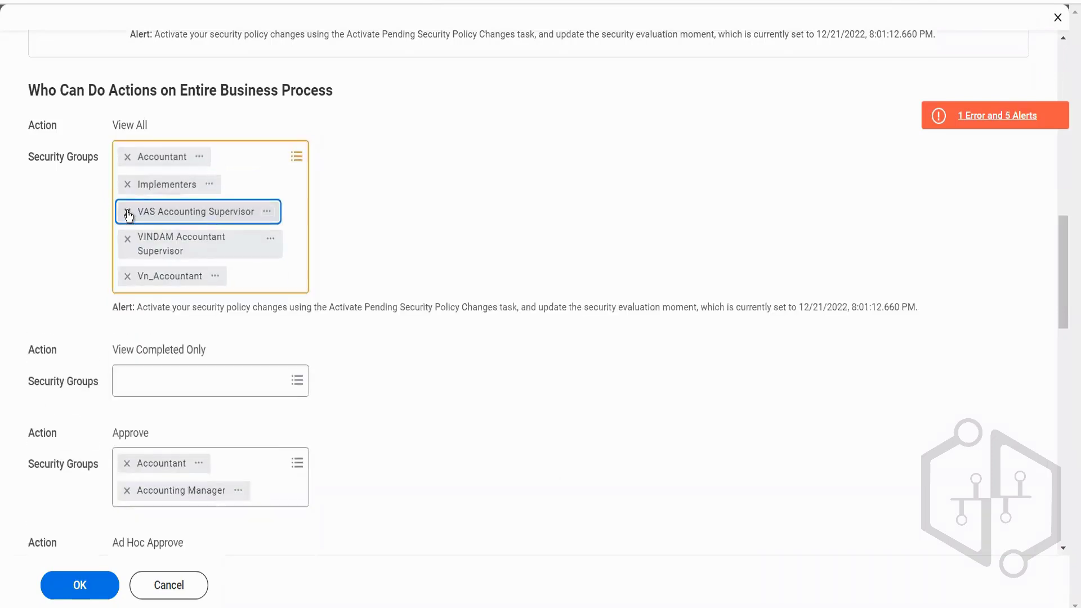
left_click(128, 213)
left_click(127, 219)
left_click(127, 213)
scroll(429, 386, "up", 10)
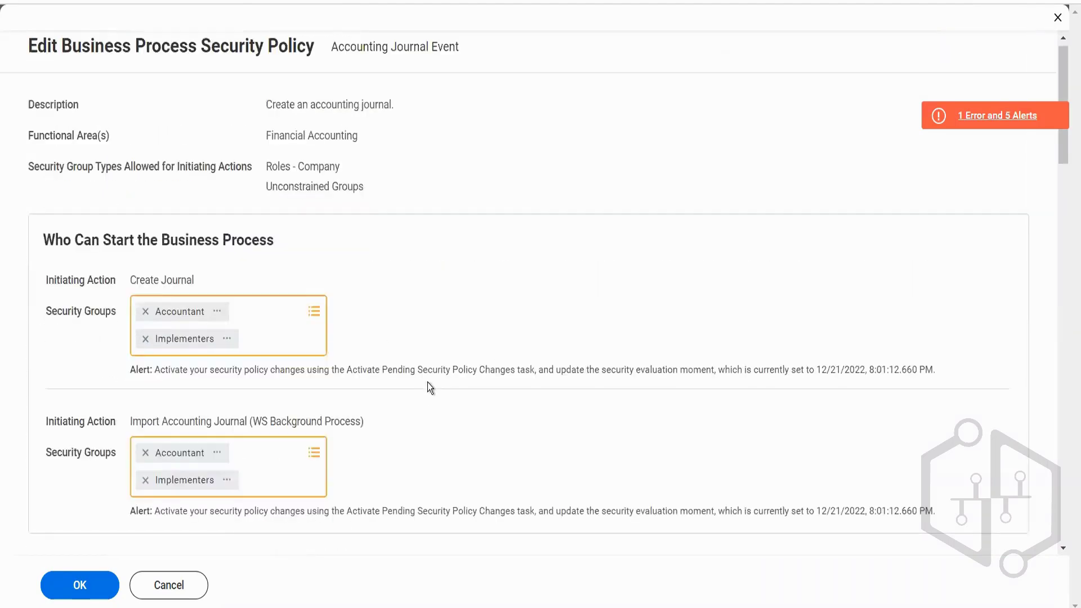
Save the Accounting Journal Event security policy changes and review the page error.
left_click(79, 586)
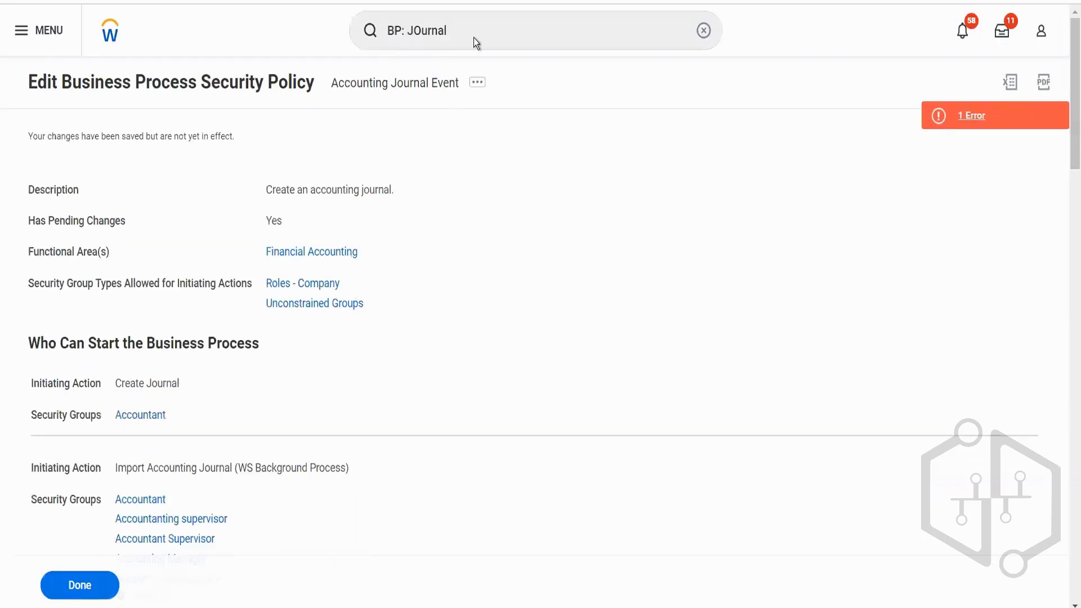
left_click(966, 116)
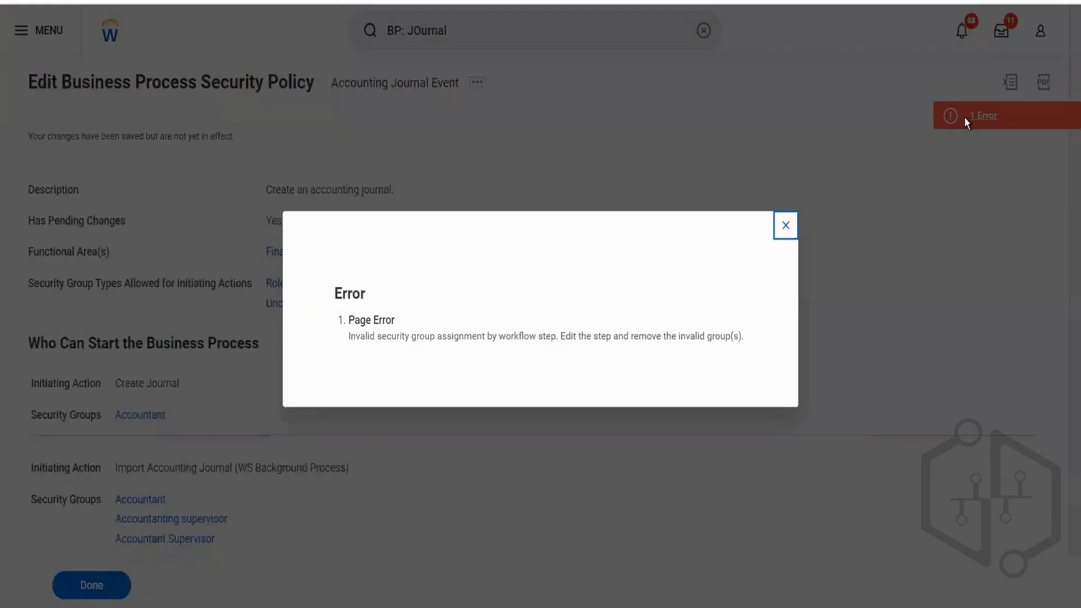
left_click(786, 226)
Search for "act pen sec" and open the Activate Pending Security Policy Changes task.
left_click(529, 41)
key("ctrl+a")
type("act pen sec")
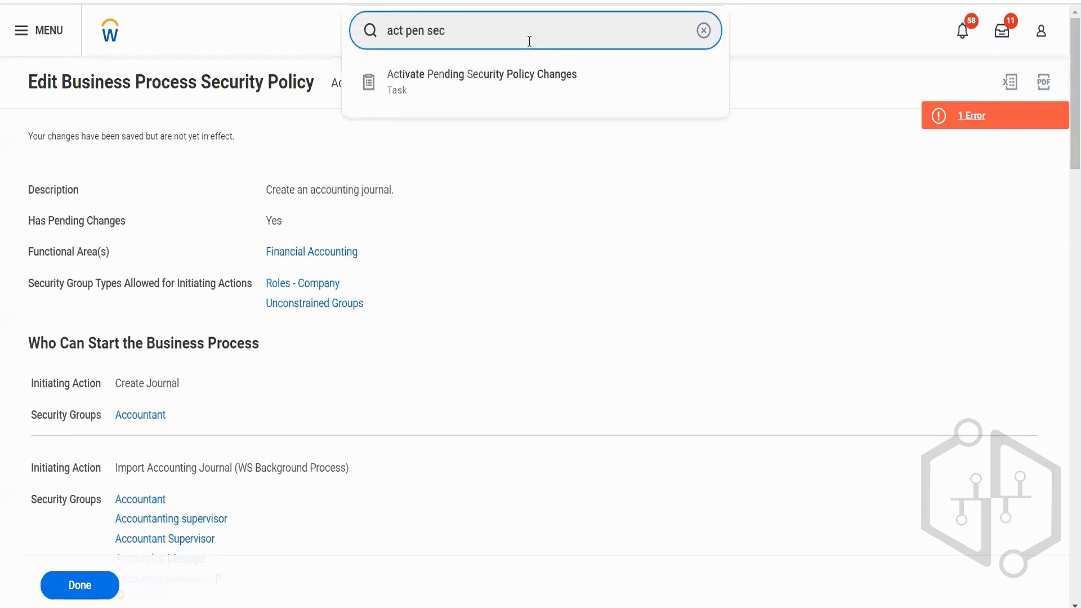
key("Down")
key("Return")
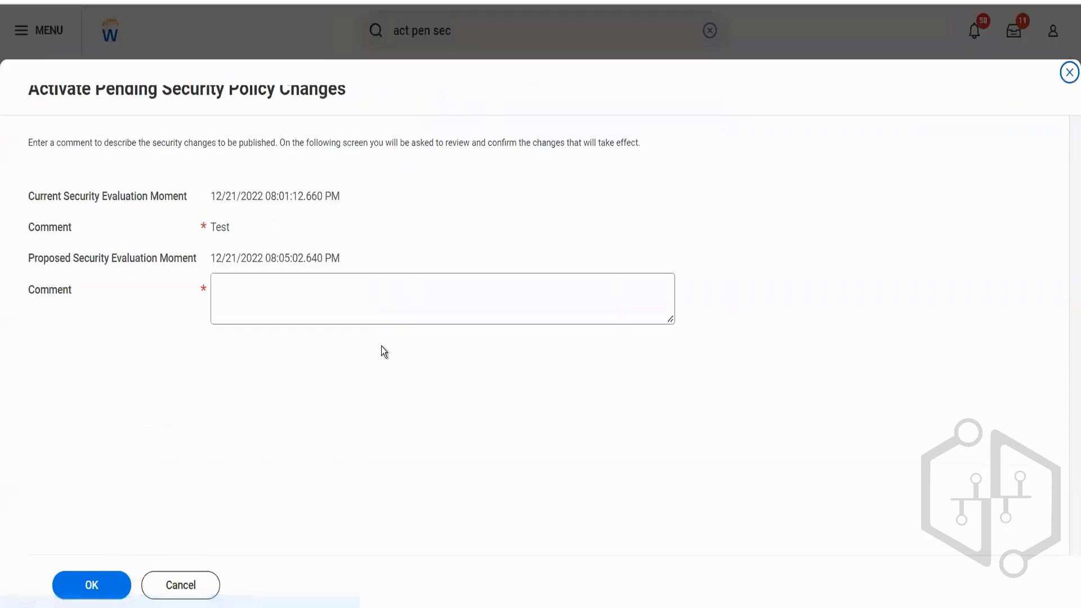
Enter the comment "adfs" and confirm activation of the pending security policy changes.
left_click(376, 316)
type("adfs")
left_click(101, 584)
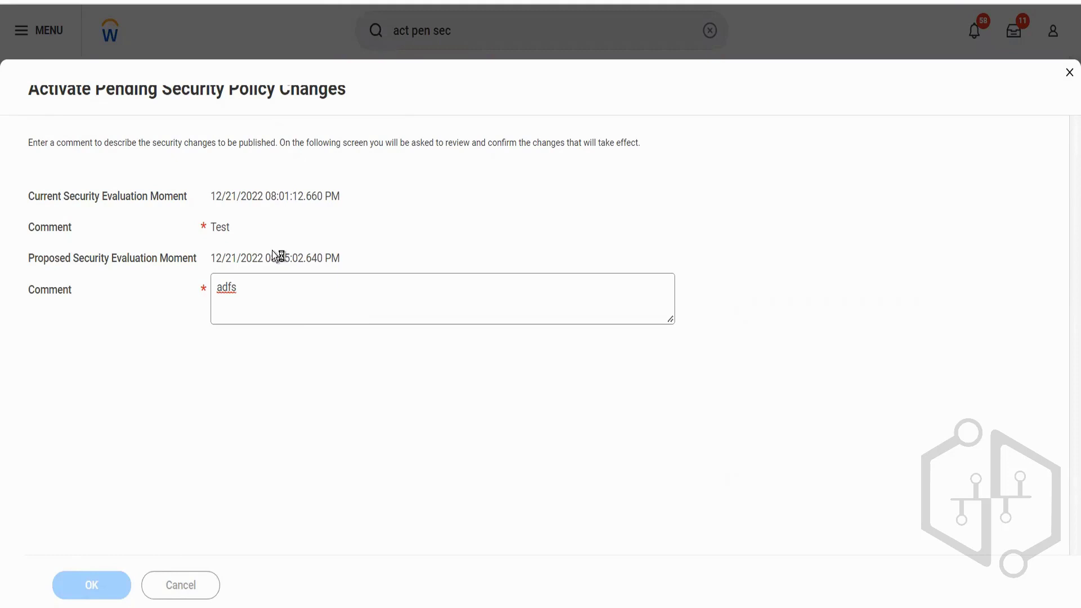
left_click(218, 289)
left_click(107, 595)
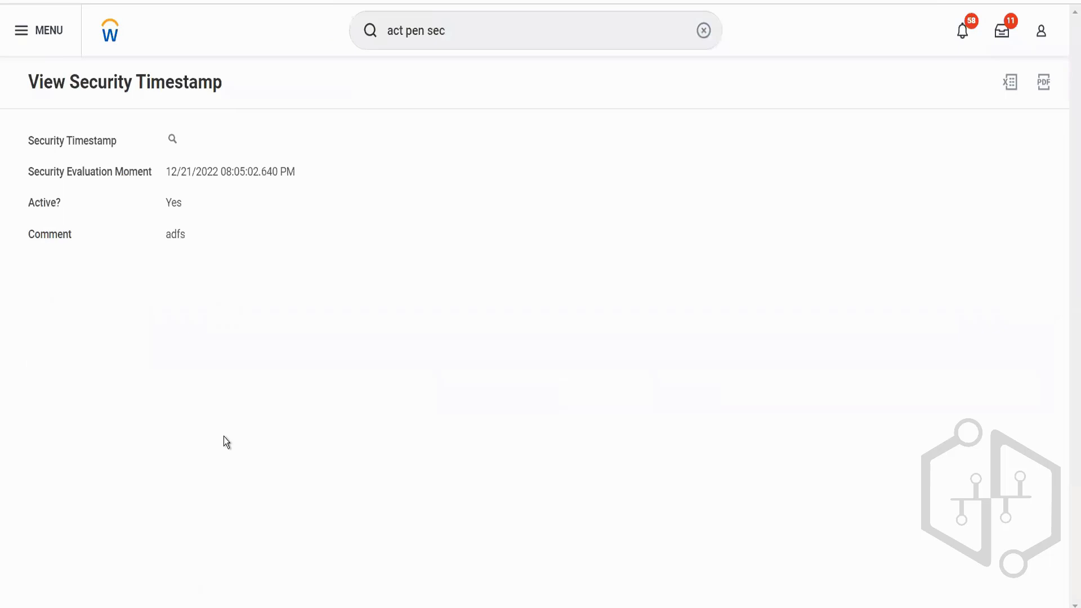
Open the Accounting Journal Event definition for BGC Blinkit Grocery Delivery and examine its security group restrictions.
left_click(463, 36)
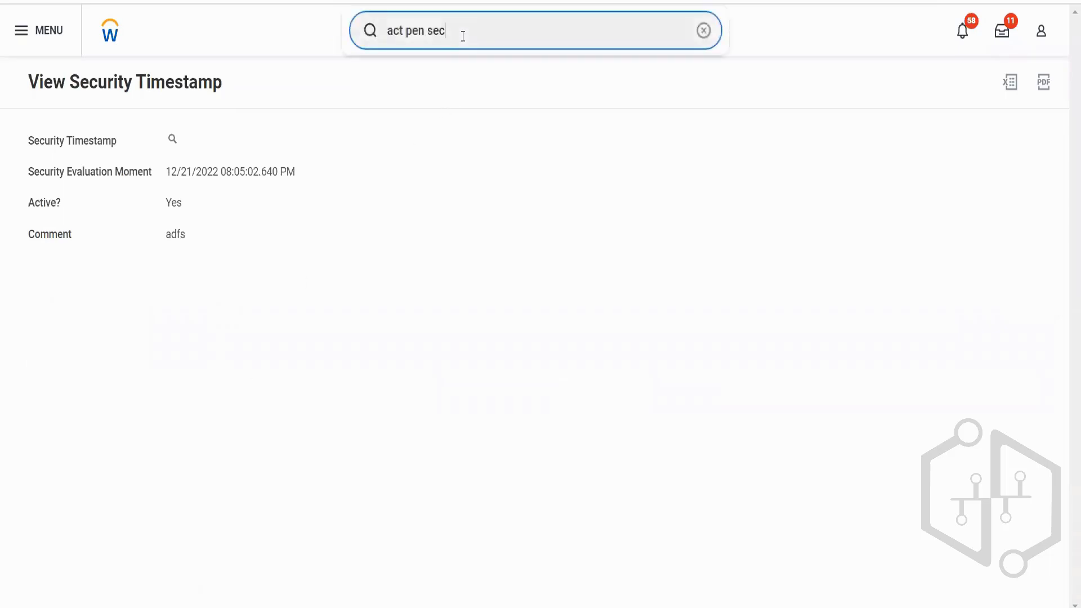
key("ctrl+a")
type("BP")
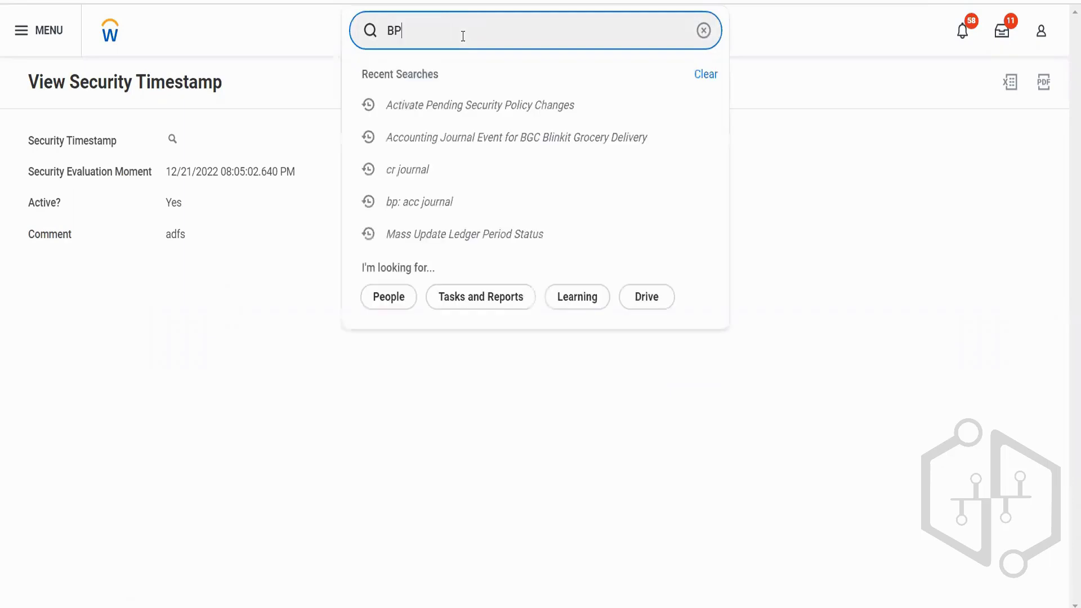
type(": acc journal")
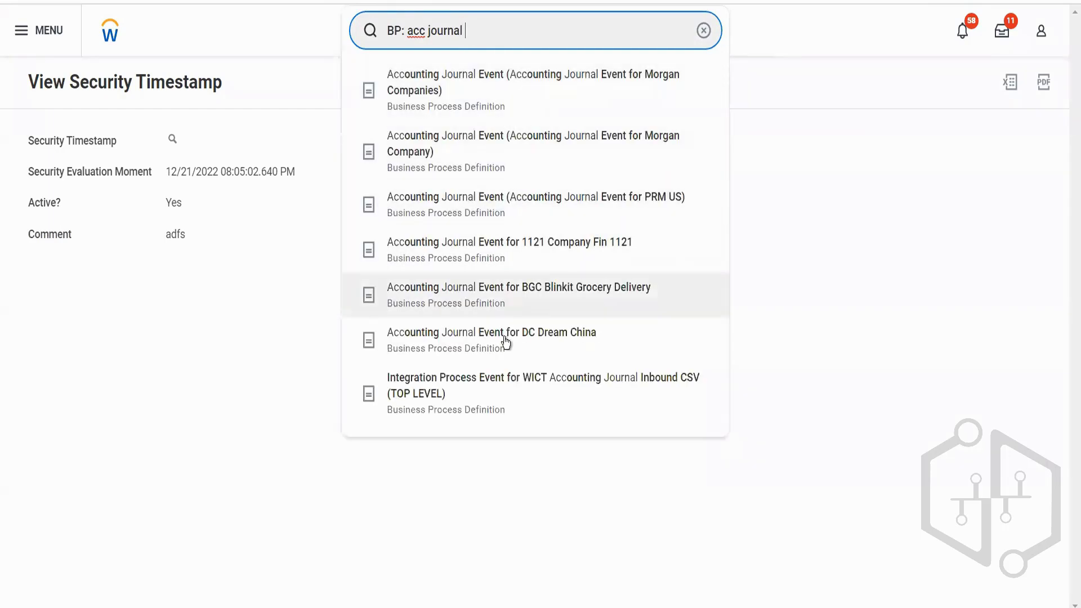
left_click(501, 297)
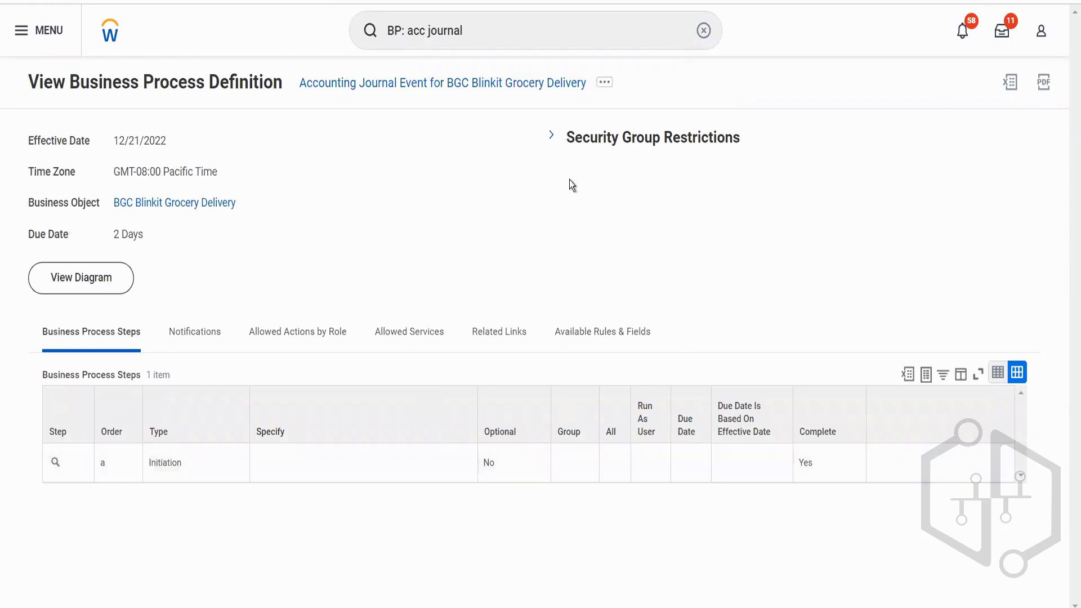
left_click(552, 138)
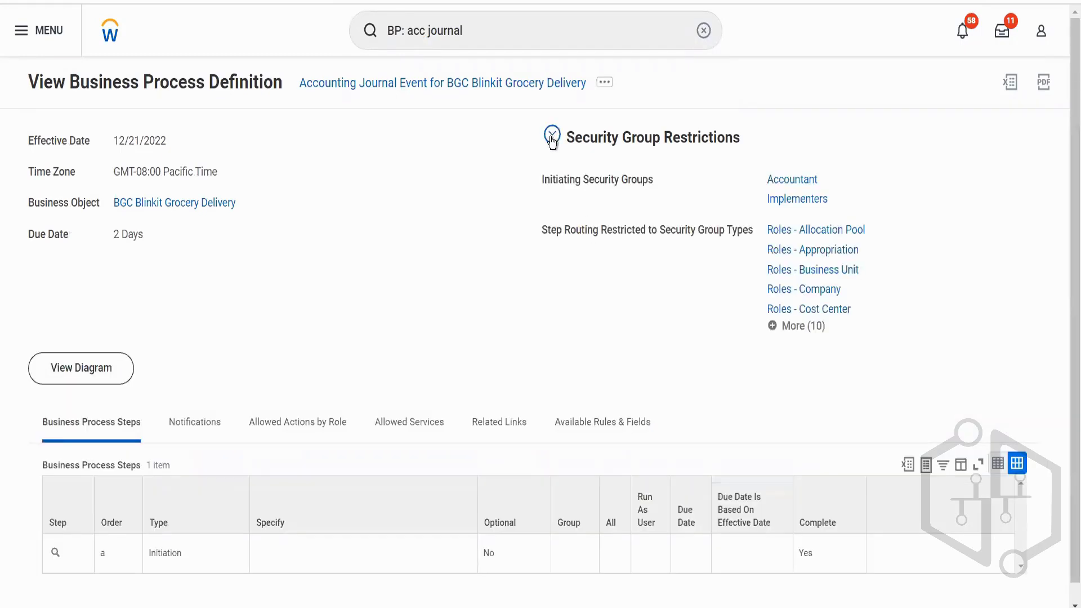
Open the Implementers security group from the initiating groups and examine its full member list.
mouse_move(783, 207)
left_click(783, 207)
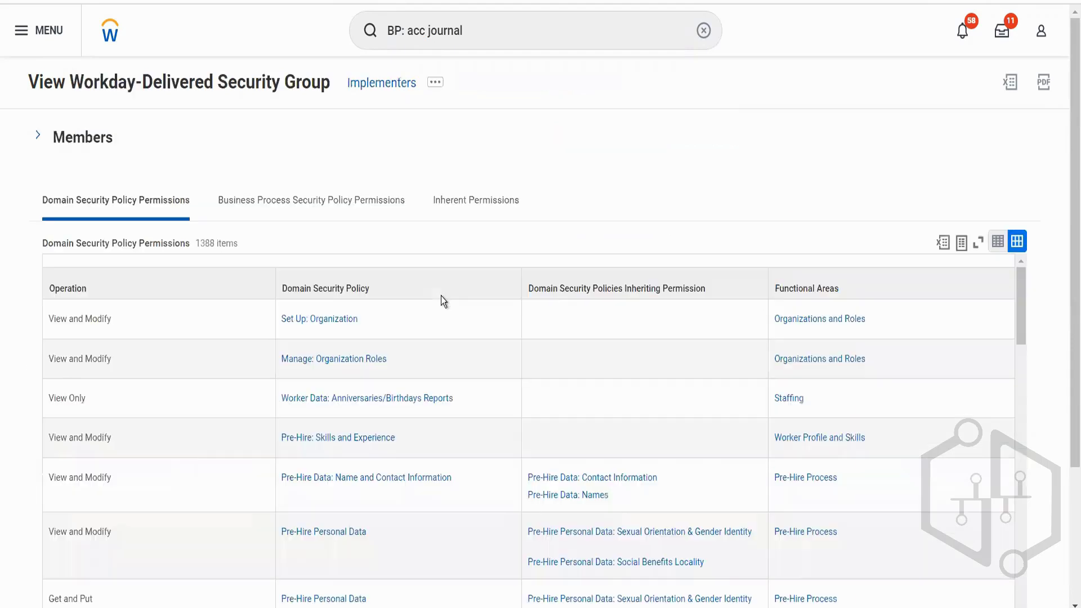
left_click(100, 140)
left_click(143, 277)
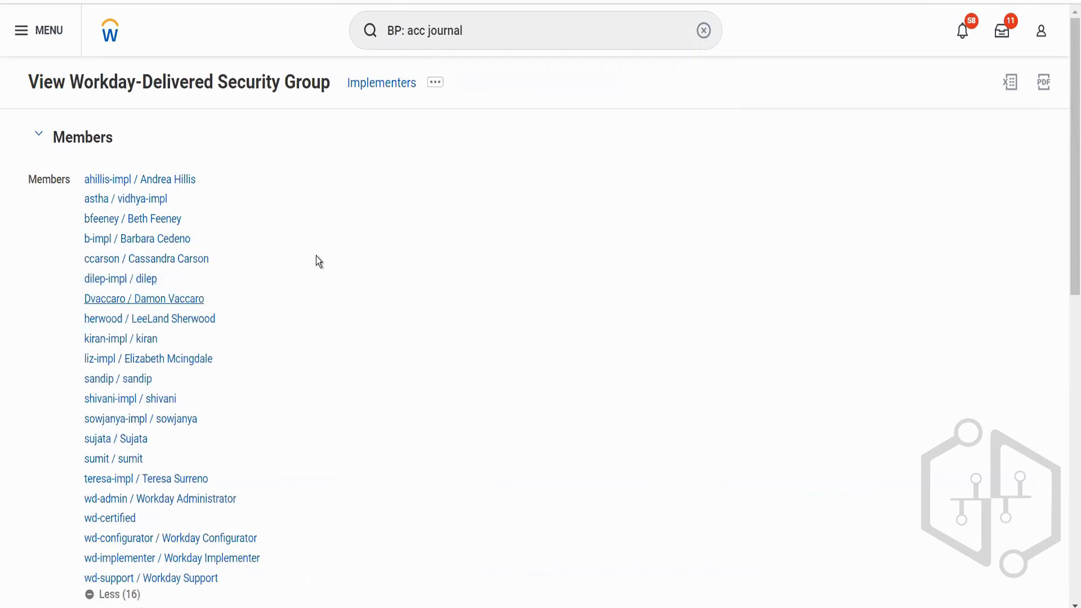
scroll(316, 256, "down", 2)
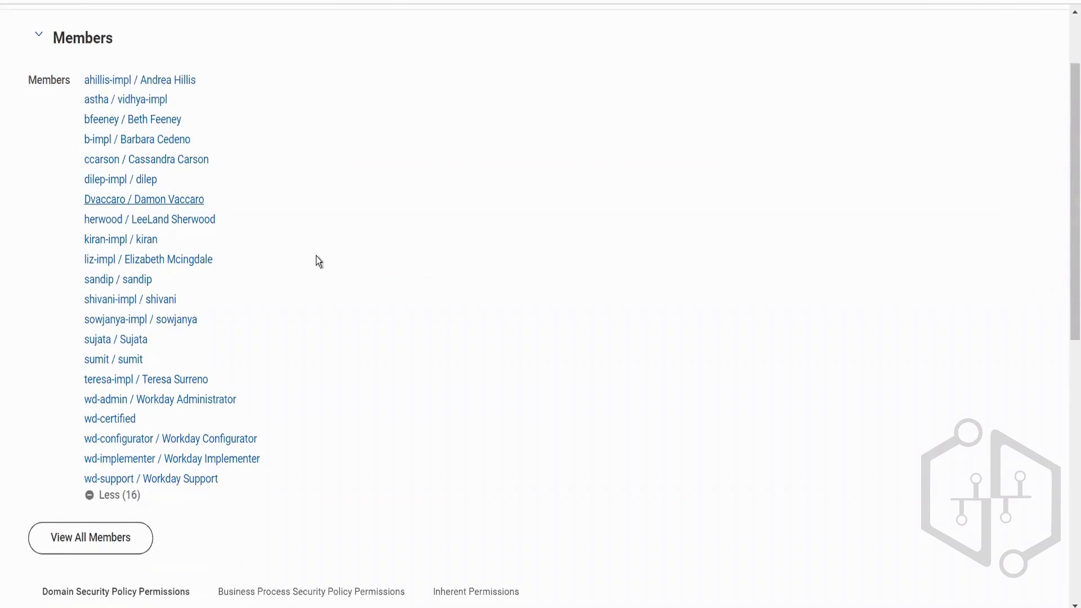
scroll(316, 256, "up", 2)
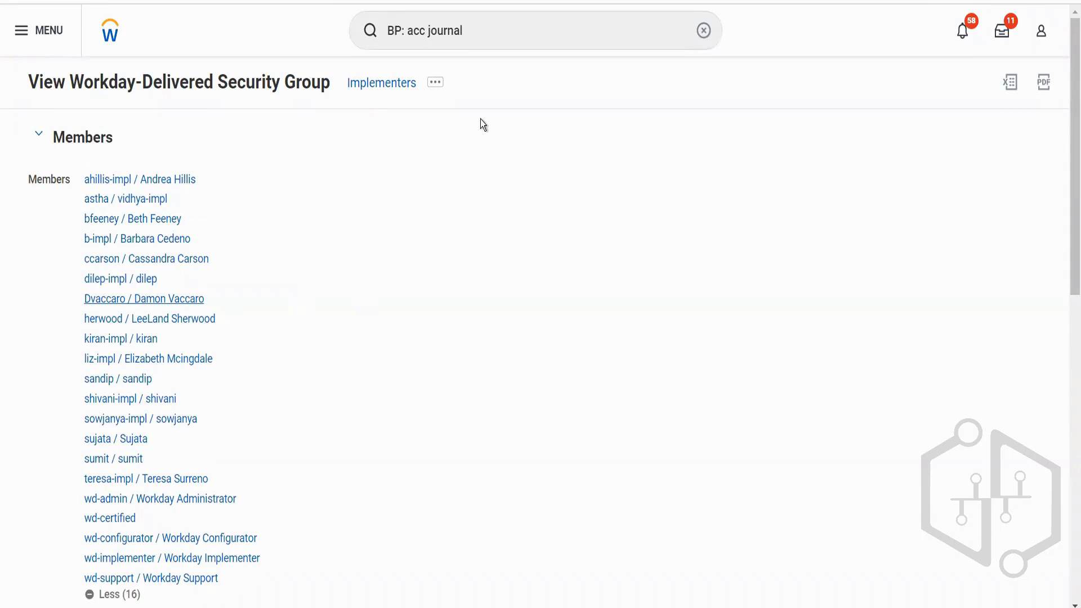
Search for "cr journal" and open the Create Journal task.
left_click(465, 30)
key("ctrl+a")
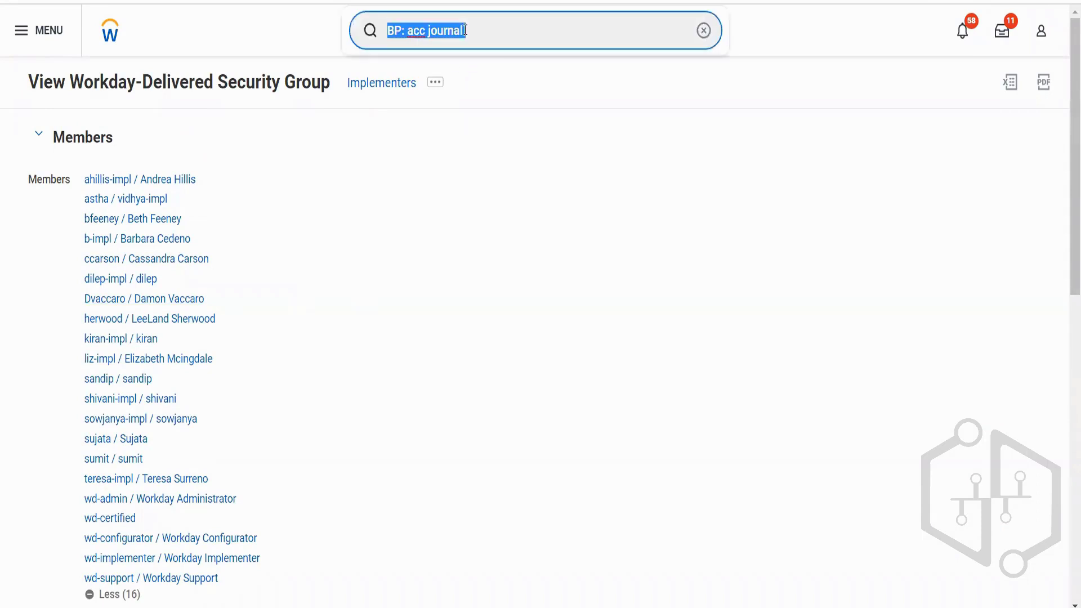
type("cr journal")
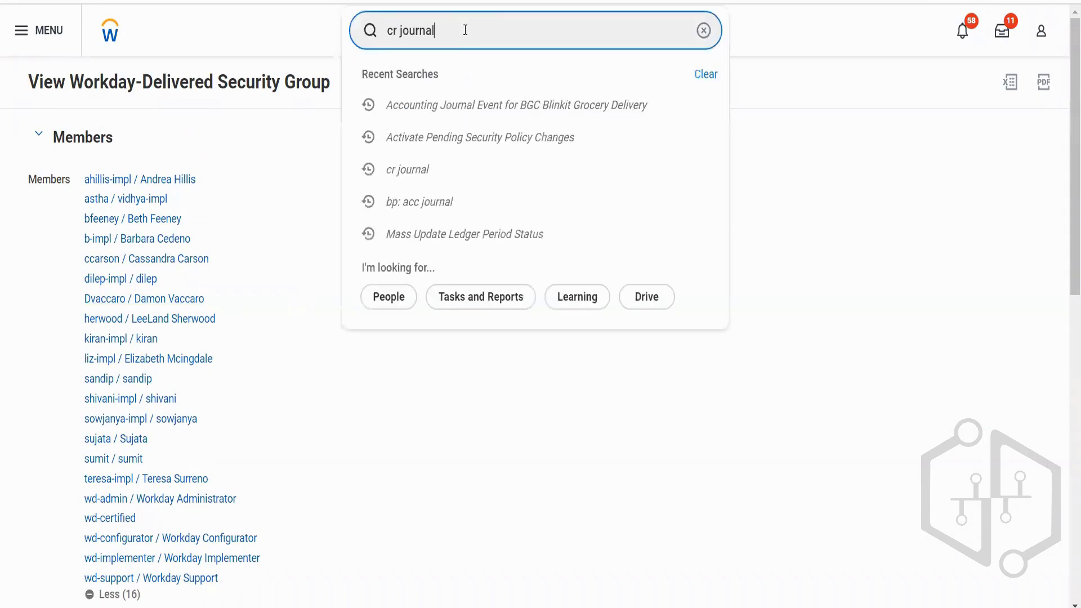
left_click(447, 72)
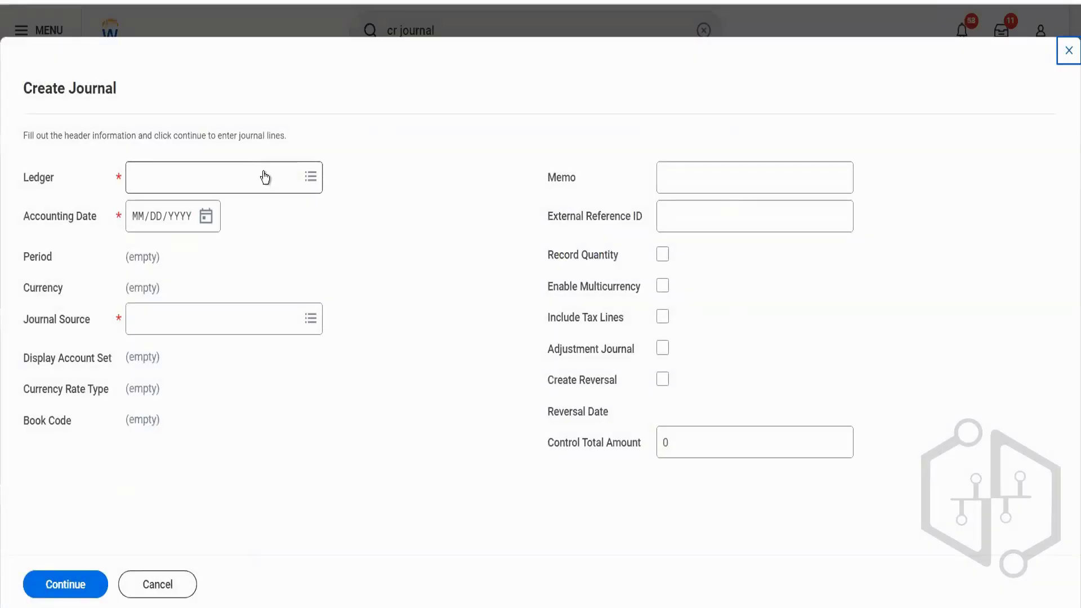
Fill the journal header with ledger BGC Blinkit Grocery Delivery : Actuals, accounting date 12/22/2022 and source Ad-hoc Payment, and continue to the journal lines.
left_click(265, 171)
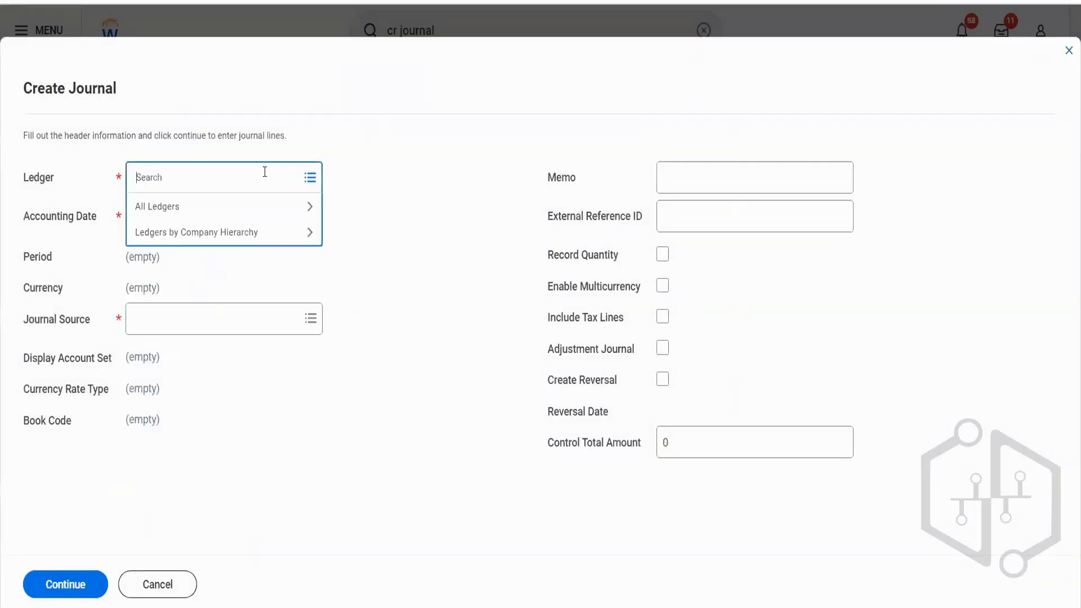
type("blink")
key("Return")
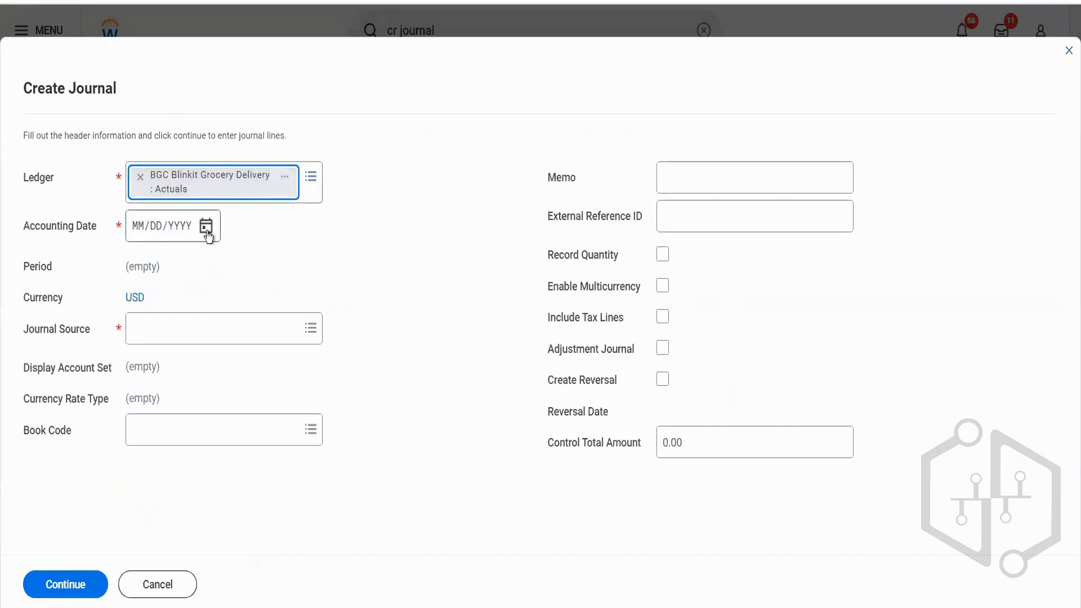
left_click(208, 235)
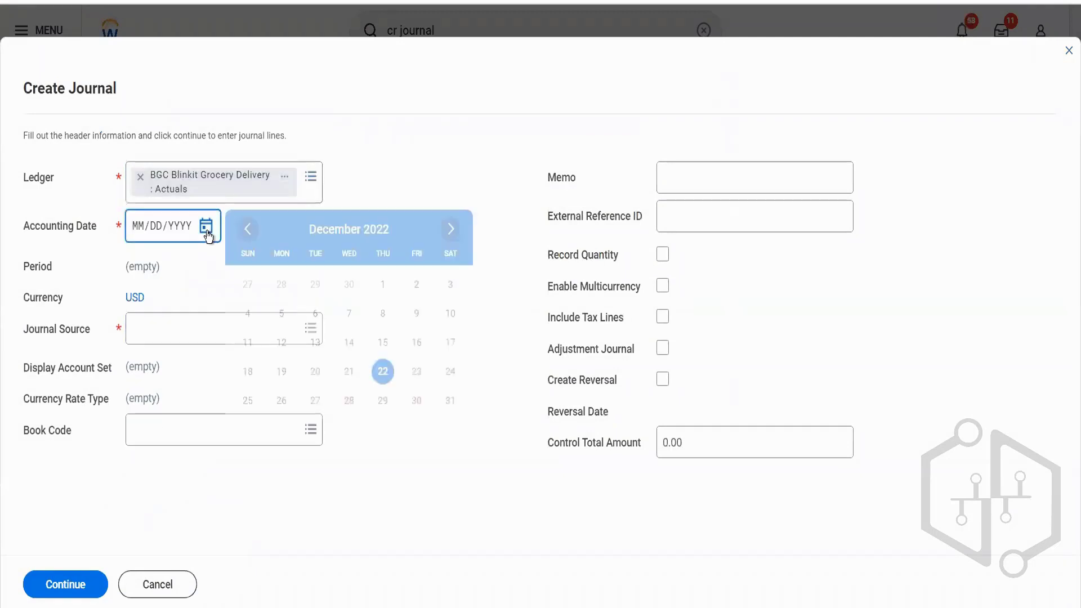
left_click(382, 376)
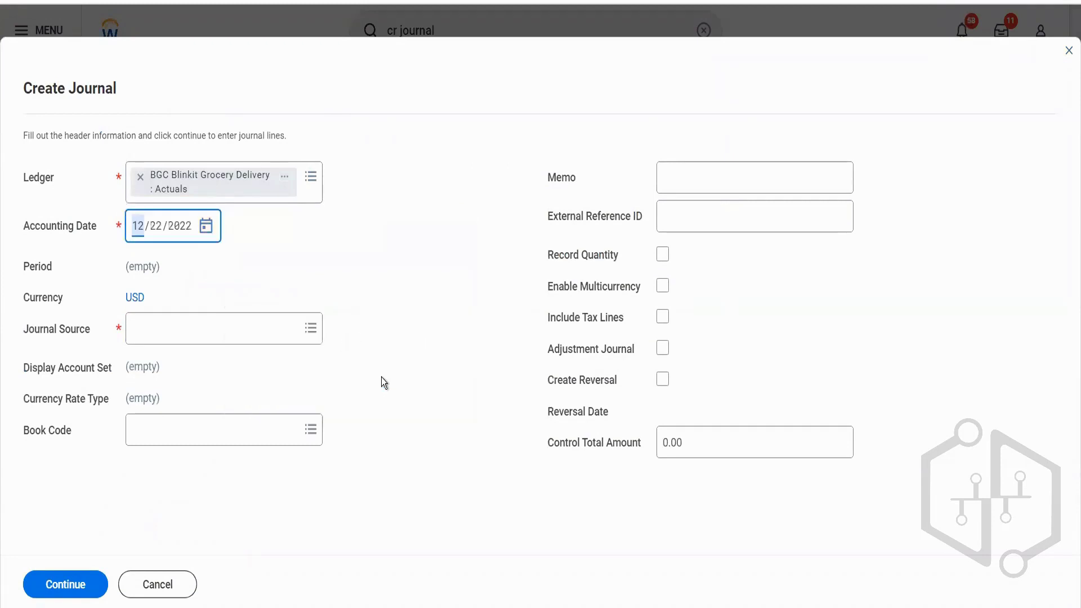
left_click(258, 331)
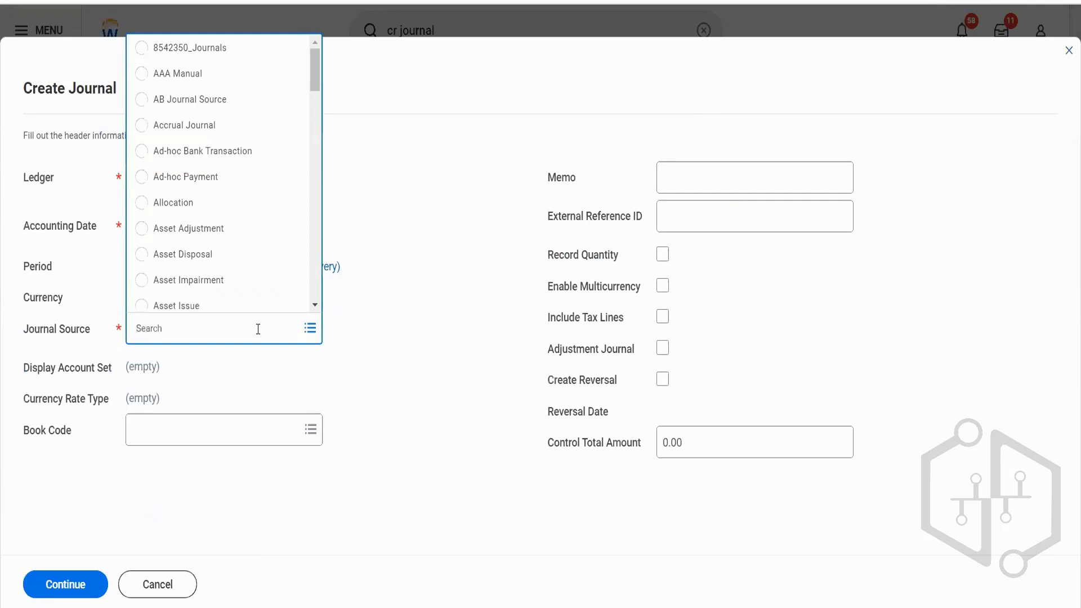
left_click(231, 179)
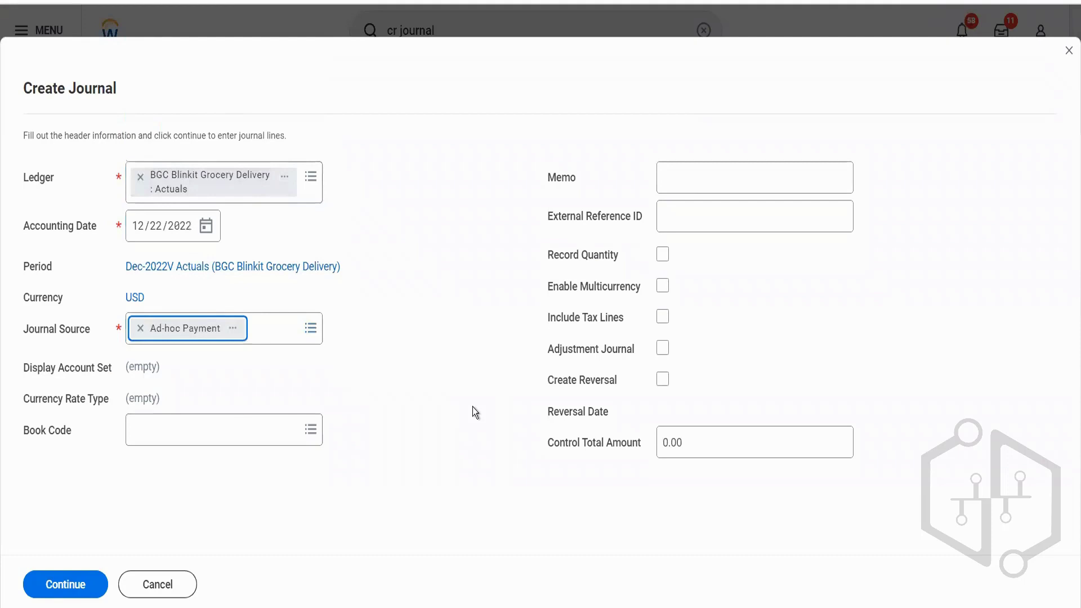
left_click(90, 581)
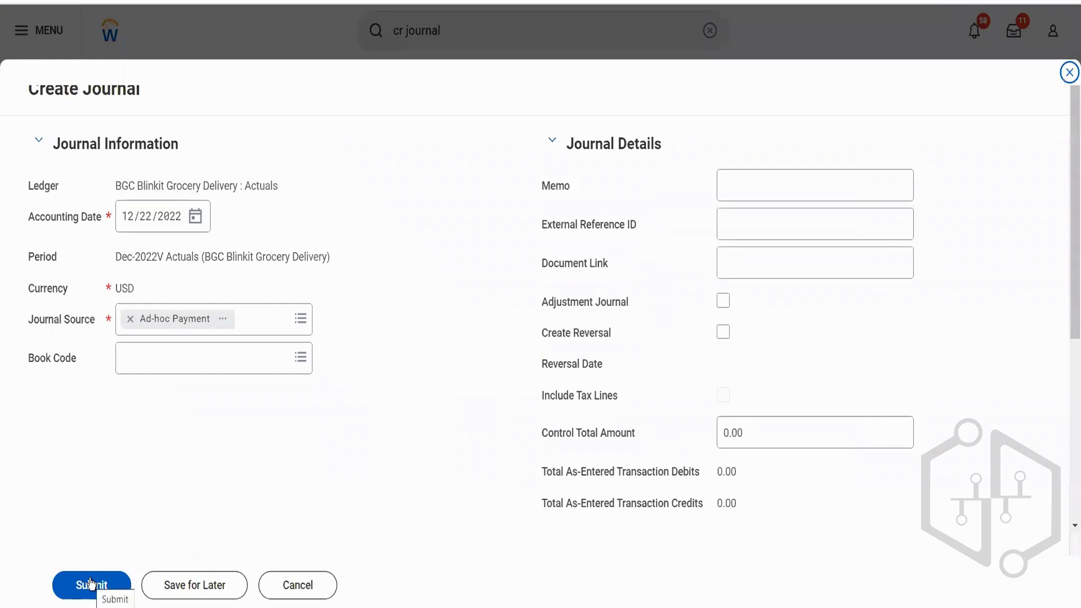
Assign ledger account 1000:Cash to the first journal line and 0013:Cours Deve Cost to the second.
scroll(336, 461, "down", 5)
left_click(355, 403)
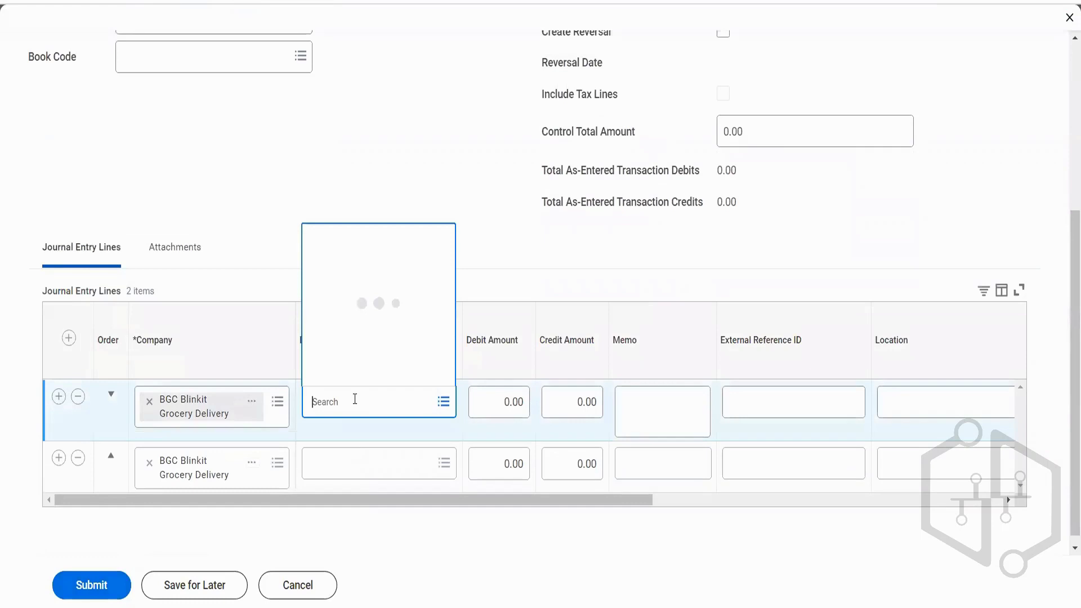
type("cash")
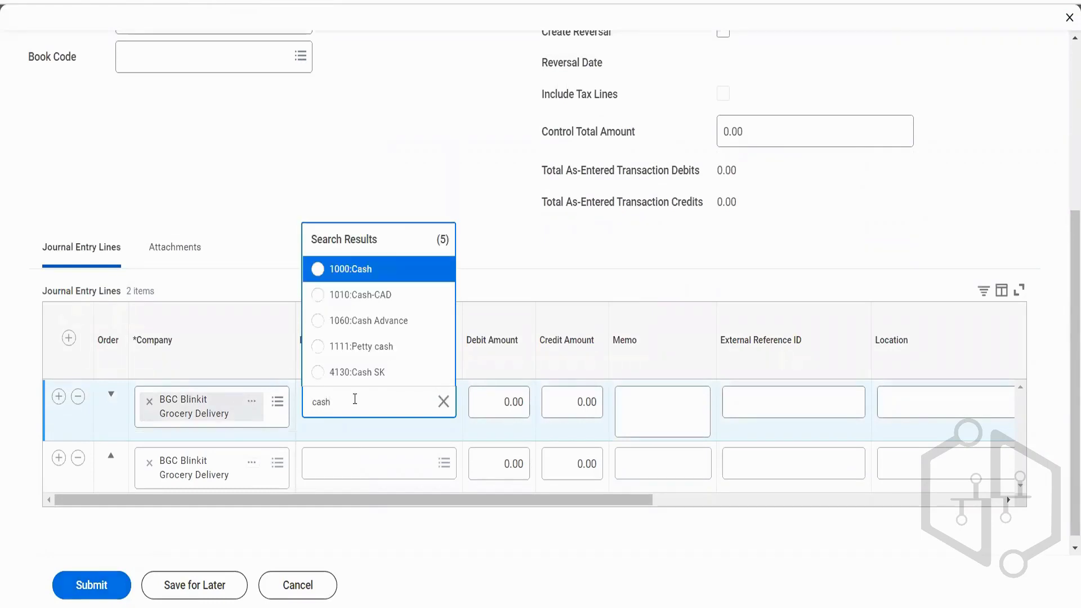
left_click(360, 270)
left_click(355, 452)
type("bank")
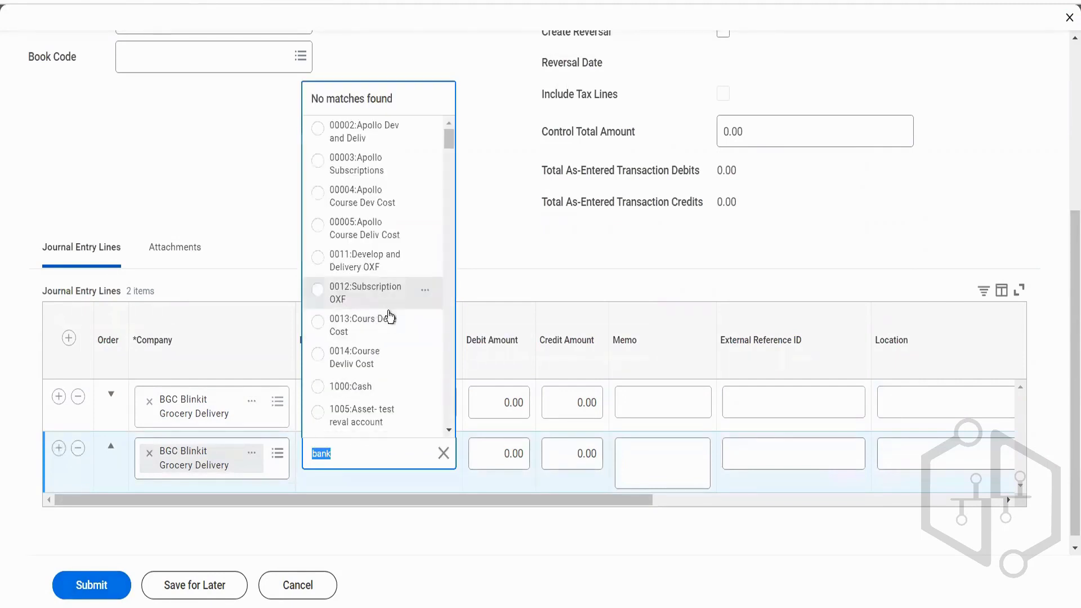
left_click(392, 331)
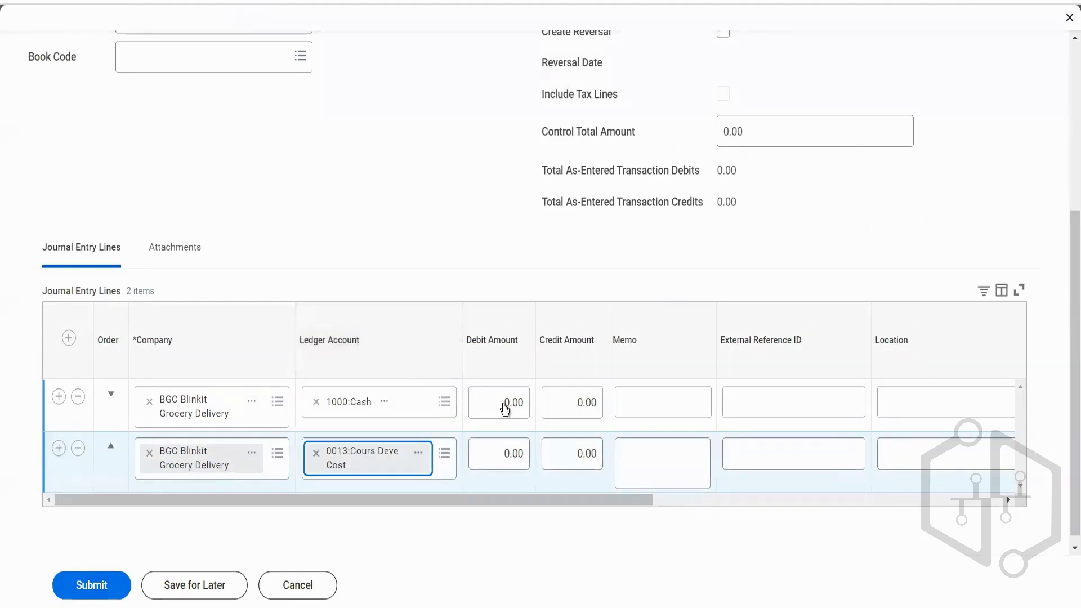
Enter a debit amount of 150 on the Cash line and a credit amount of 150 on the second line.
left_click(505, 403)
type("1")
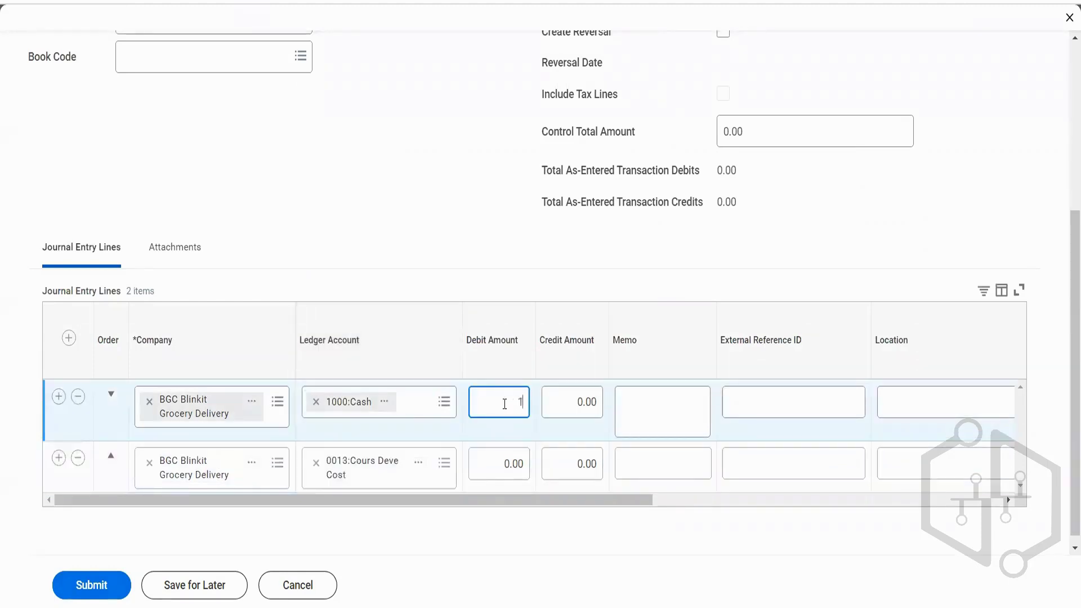
type("50")
key("Tab")
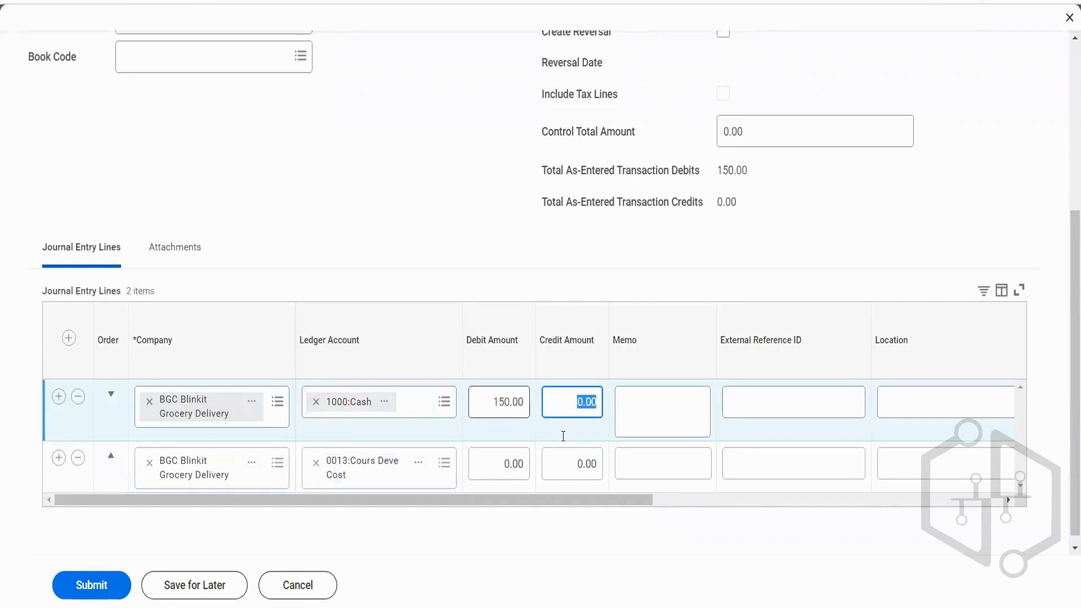
left_click(580, 463)
type("150")
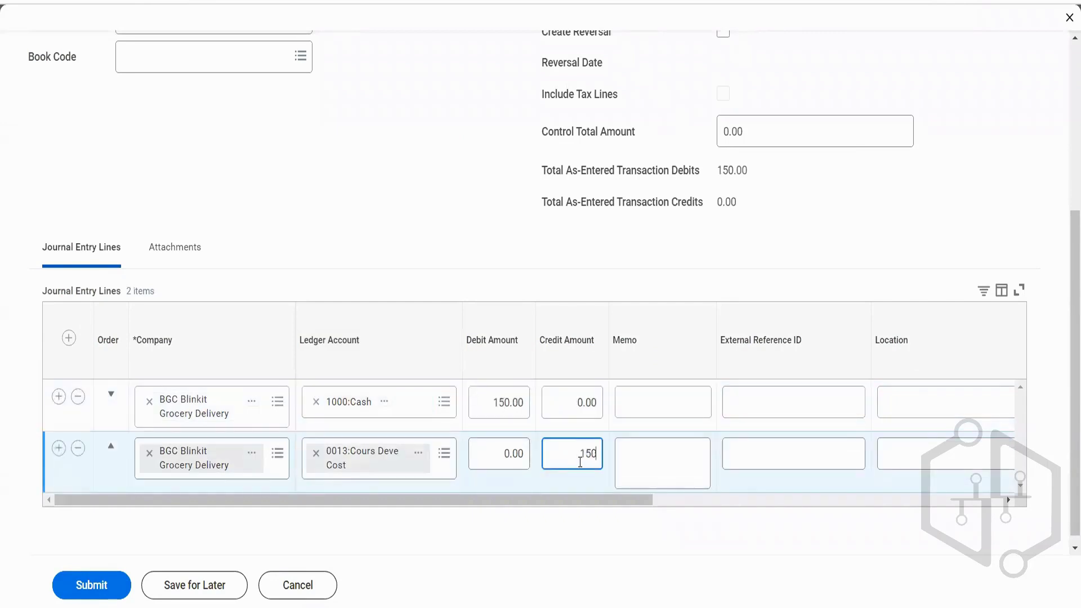
key("Tab")
Assign cost center ARC78_ Enterprise to both the debit and the credit journal lines.
left_click_drag(593, 503, 881, 475)
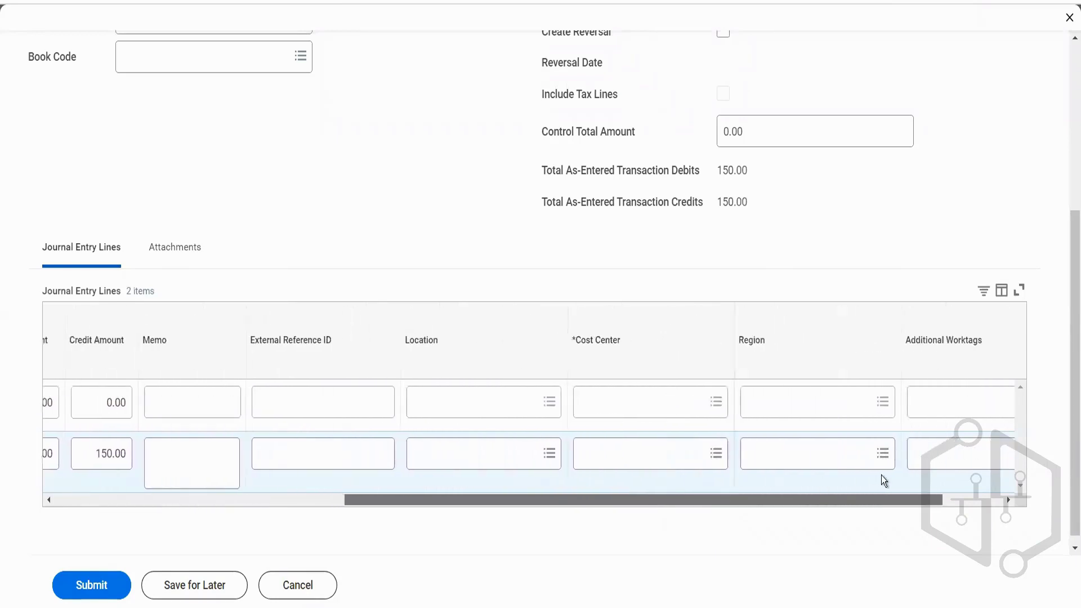
left_click(642, 402)
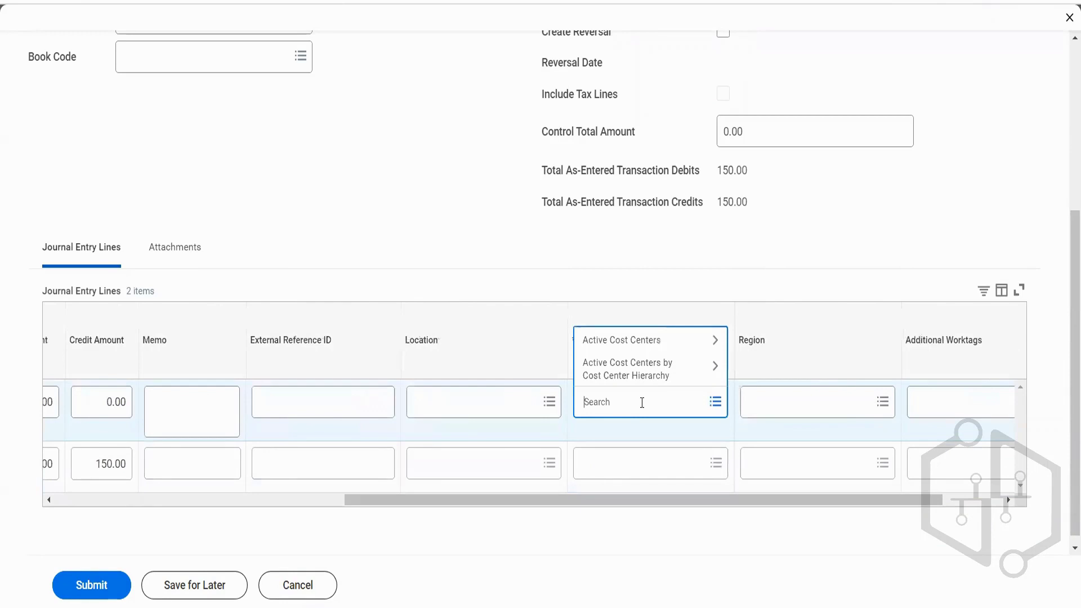
type("amc")
key("Return")
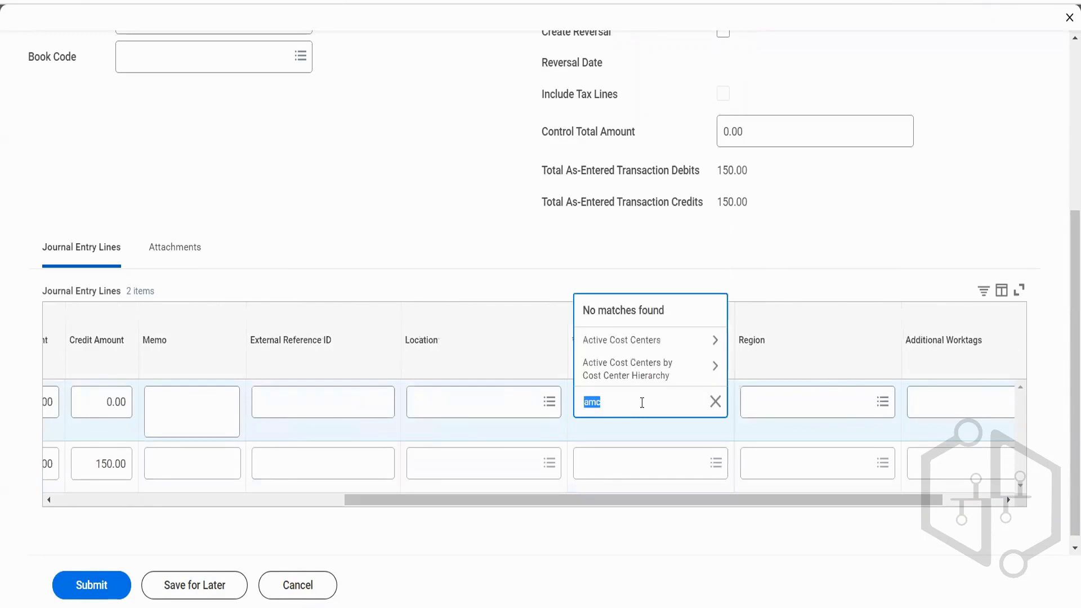
type("arc")
key("Return")
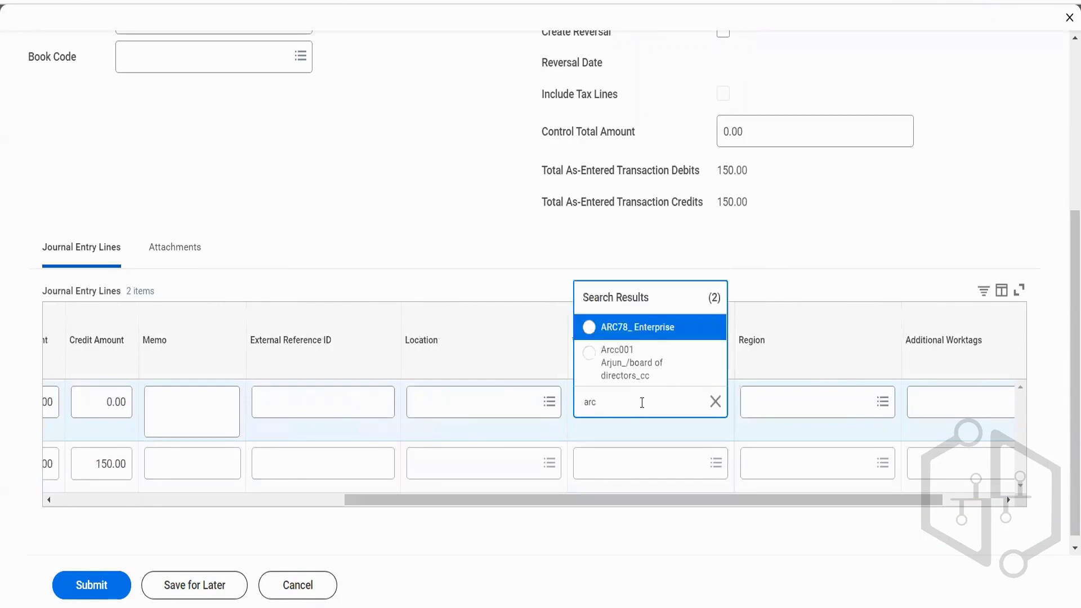
left_click(629, 330)
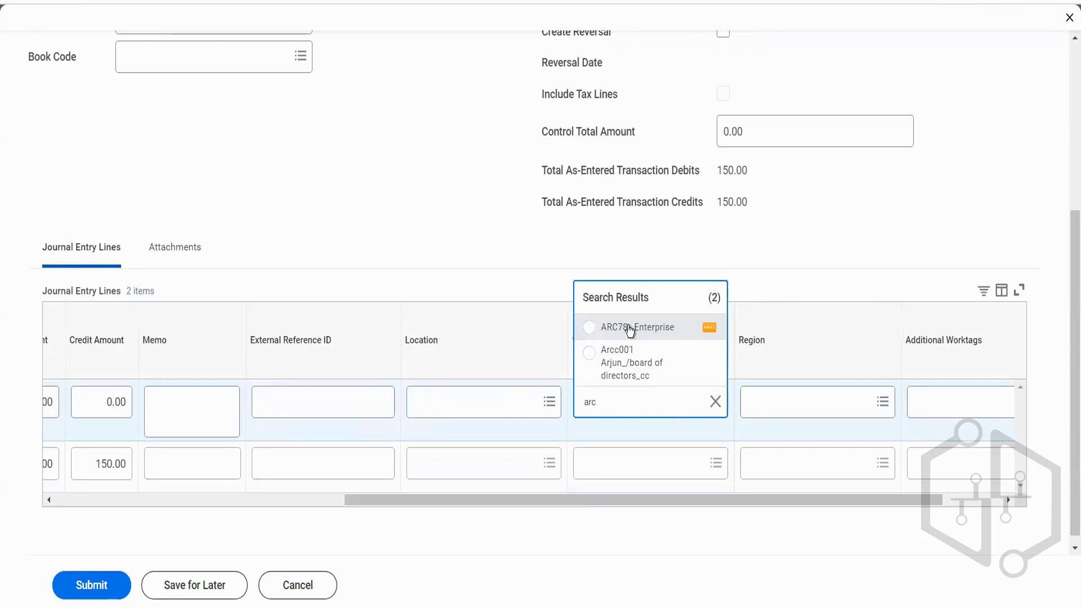
left_click(621, 463)
type("arc")
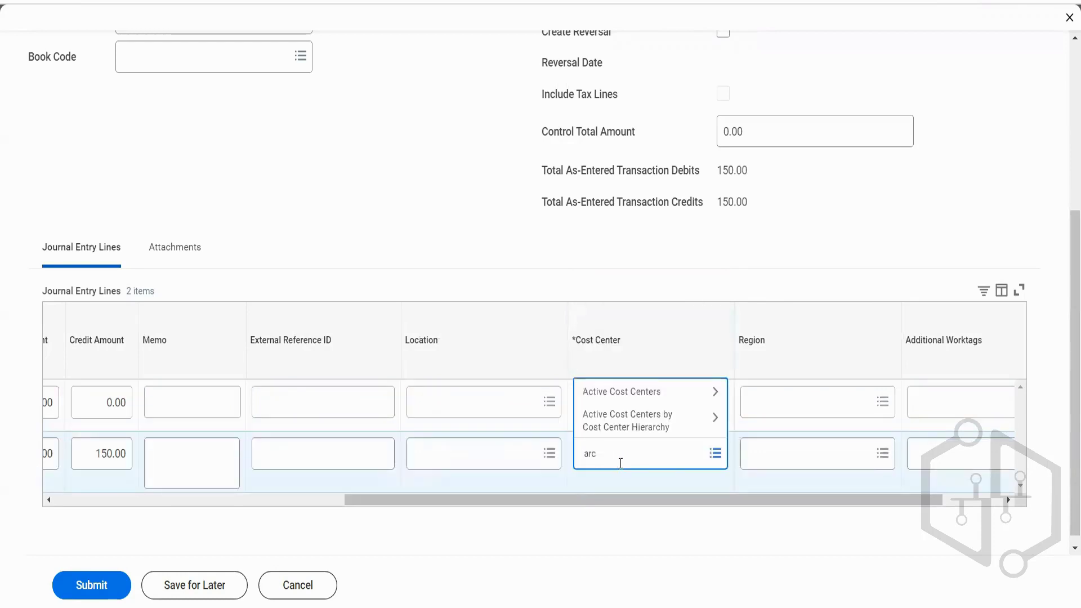
key("Return")
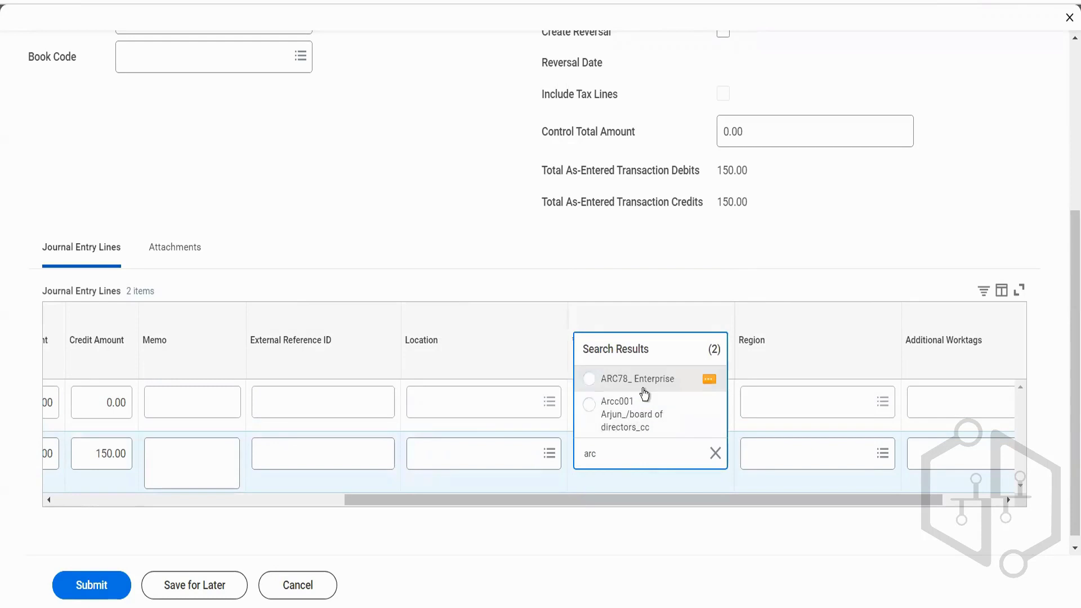
left_click(644, 387)
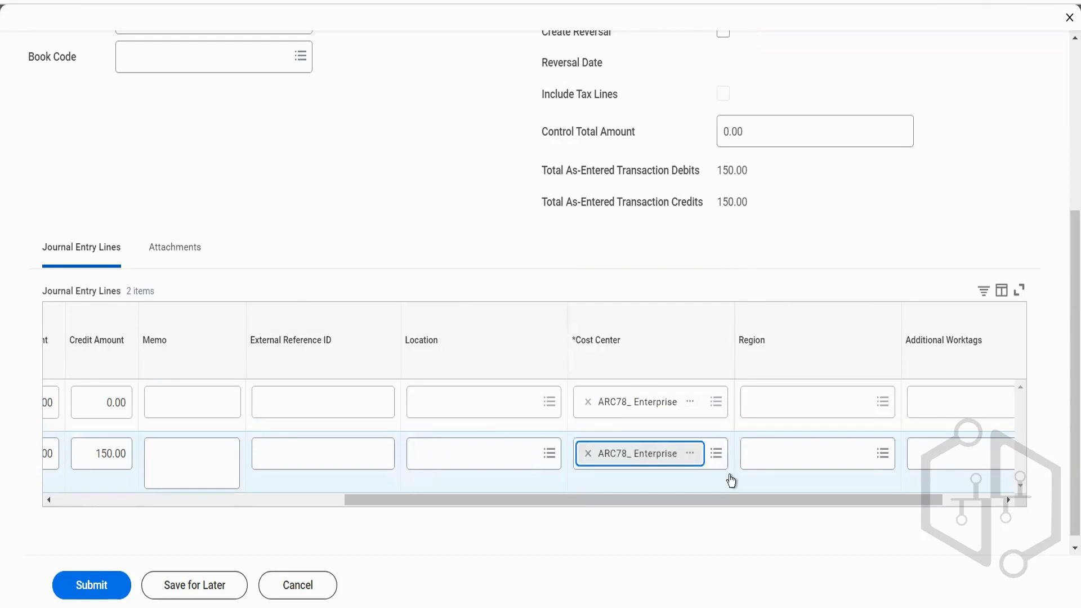
Submit the journal and expand the details and process of its business process record.
left_click_drag(729, 503, 802, 505)
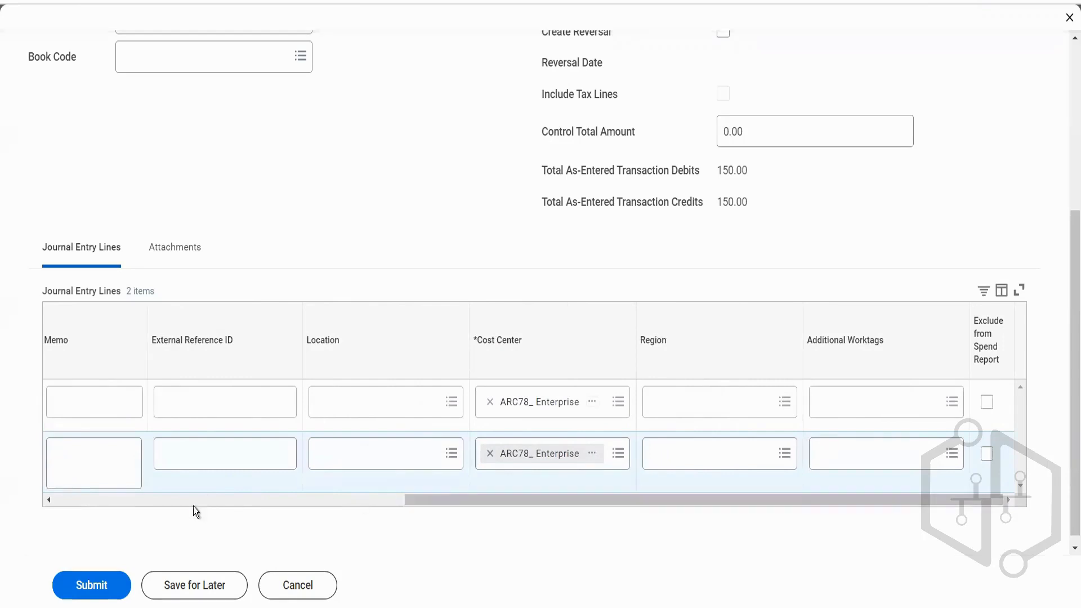
left_click(111, 583)
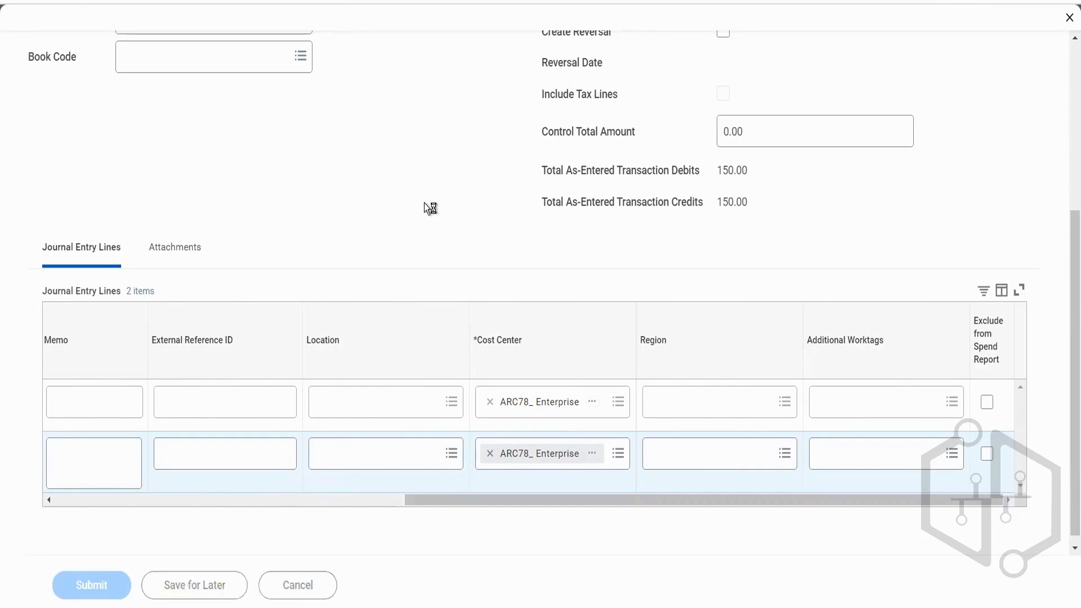
left_click(390, 158)
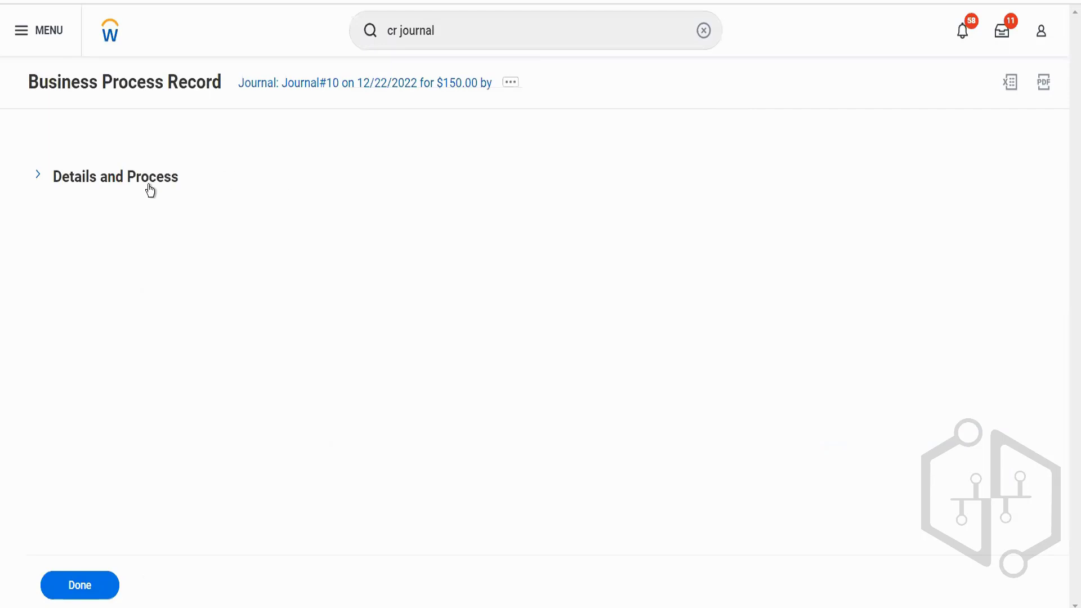
left_click(149, 190)
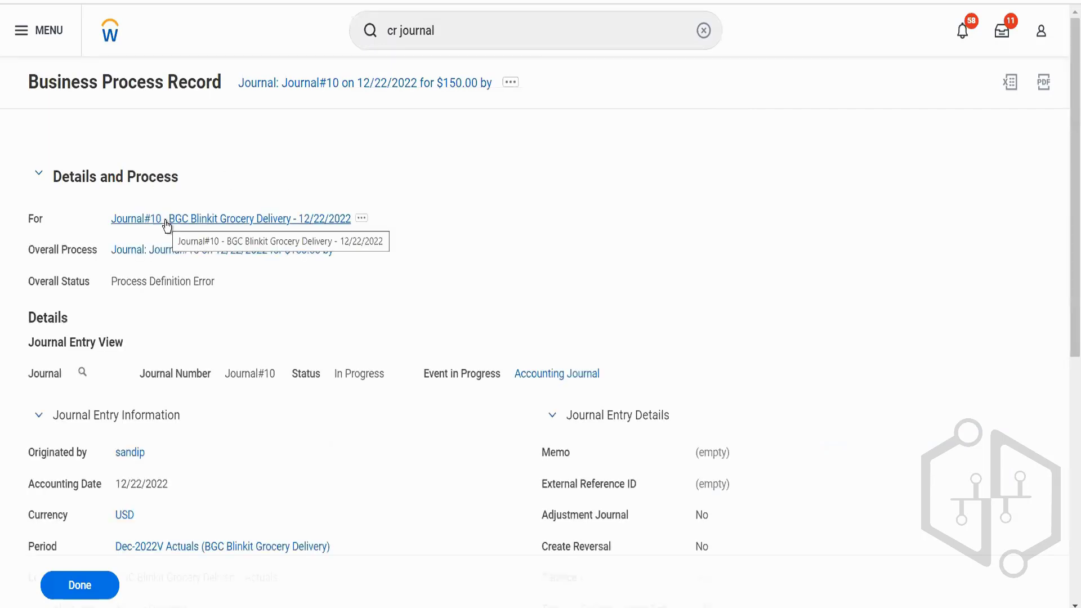
Open the submitted BGC Blinkit Grocery Delivery journal and review its journal lines and status history.
left_click(166, 223)
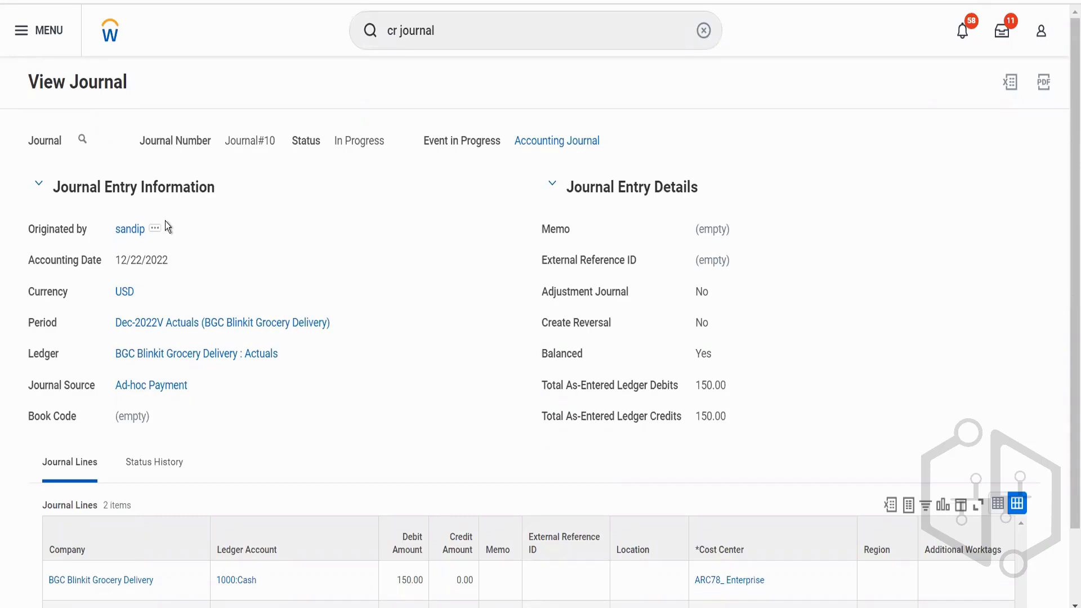
scroll(166, 222, "down", 2)
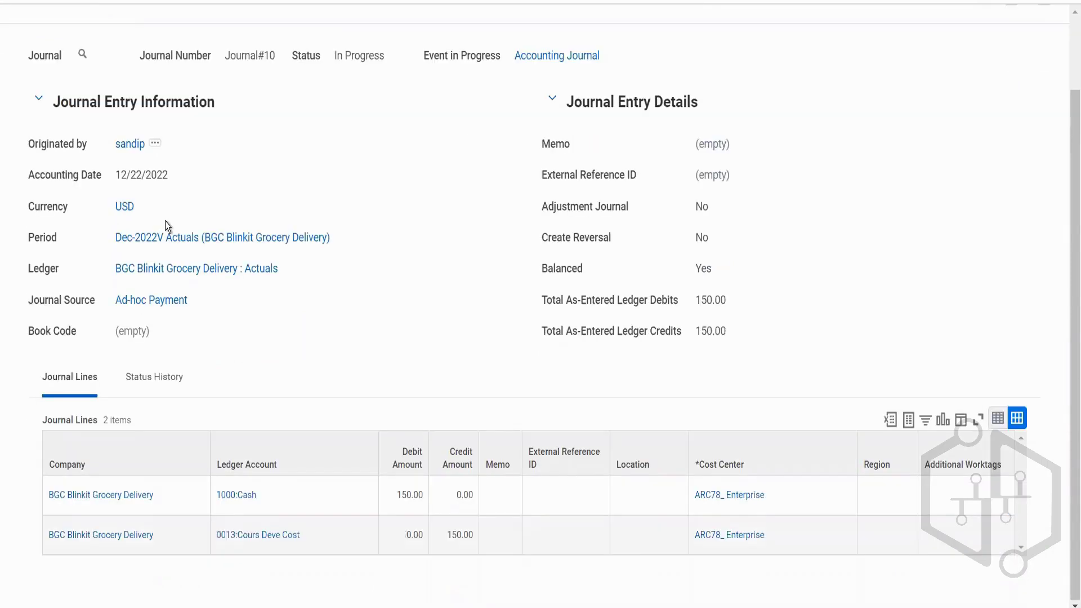
left_click(152, 381)
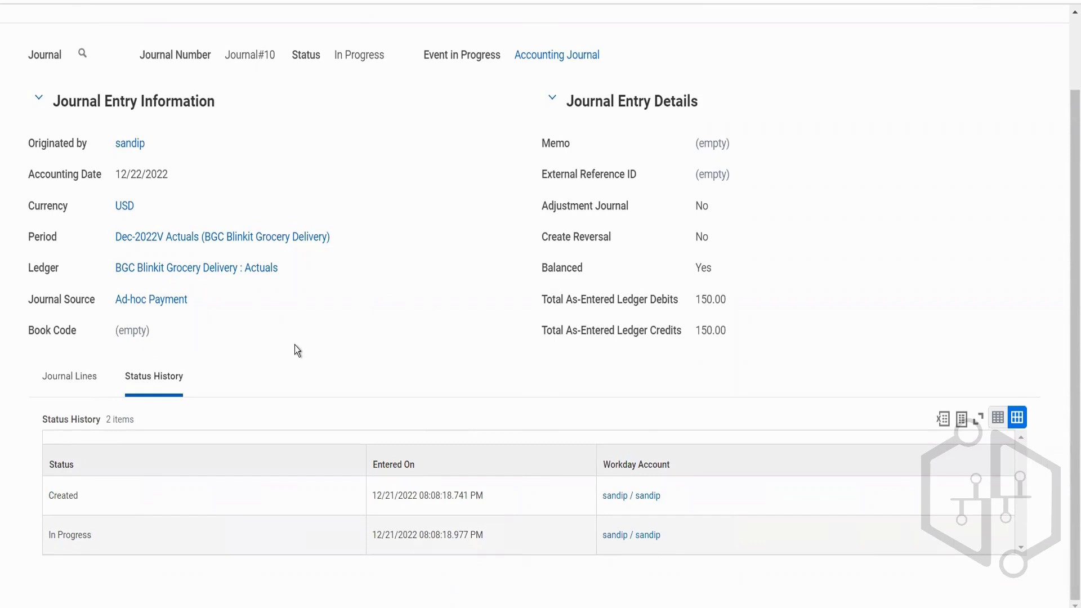
mouse_move(85, 55)
left_click(73, 381)
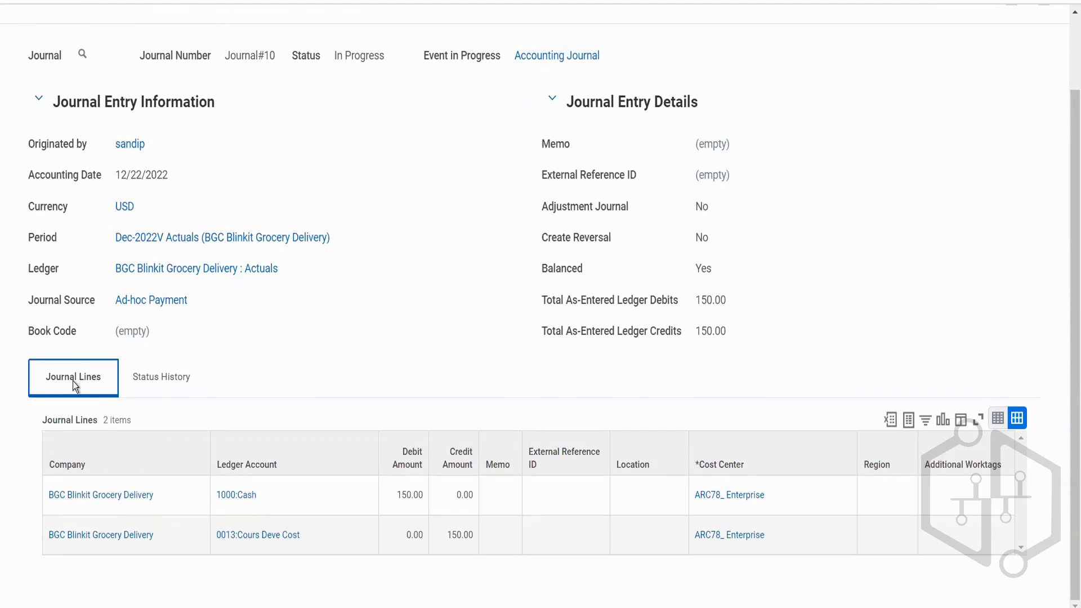
left_click(82, 54)
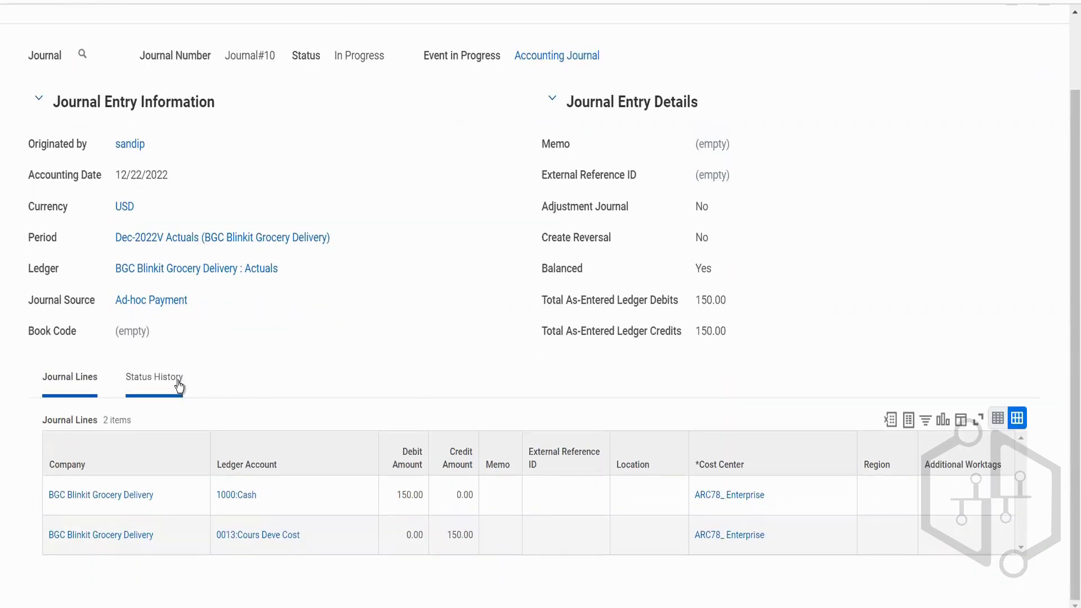
left_click(179, 386)
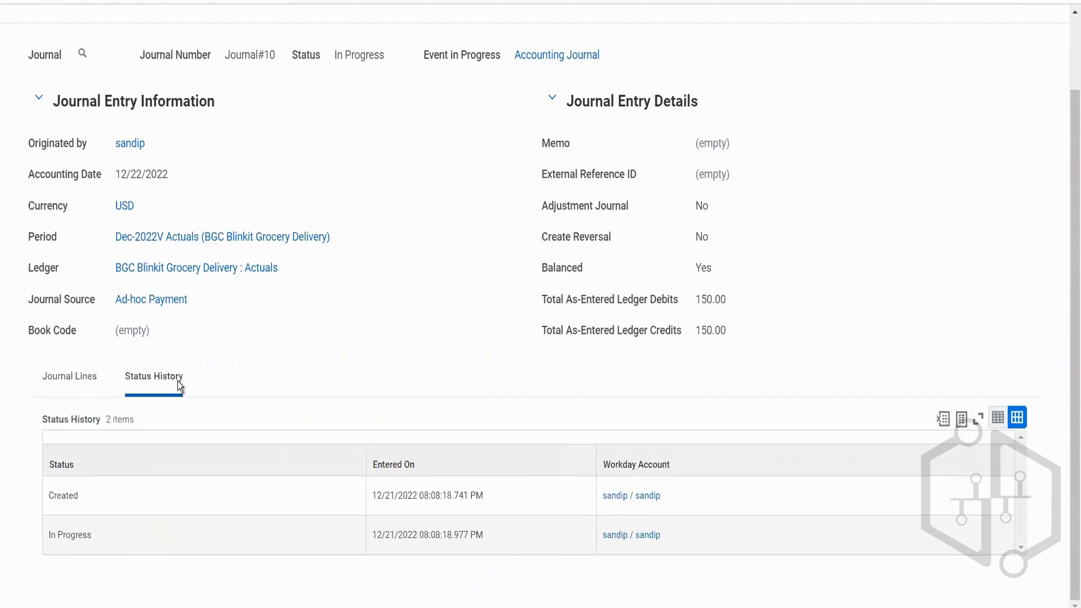
Search for "Bp:acc jour" and open the Accounting Journal Event definition for BGC Blinkit Grocery Delivery.
scroll(178, 380, "up", 2)
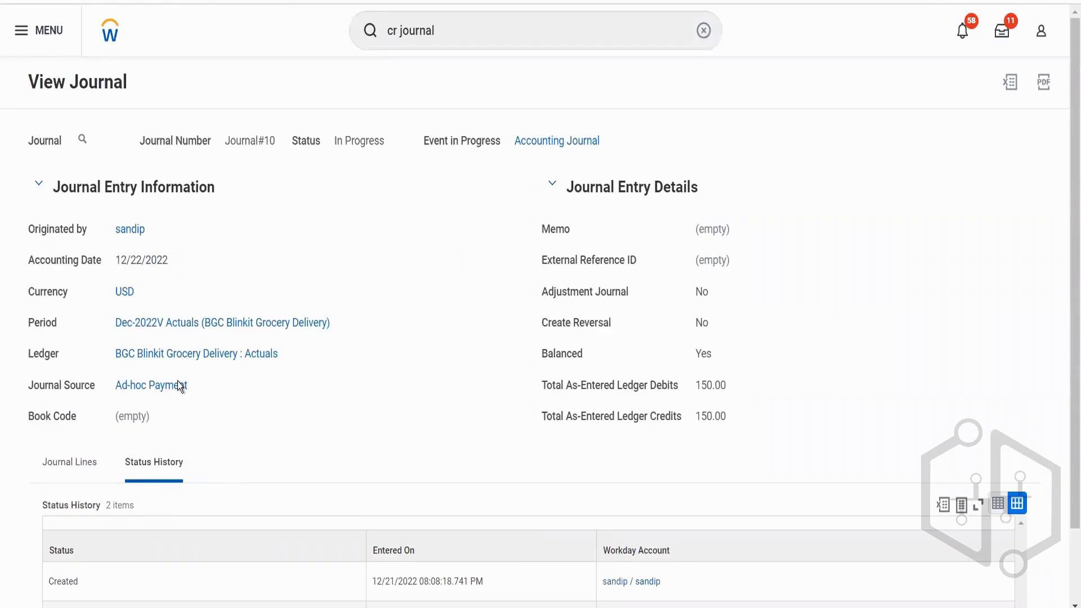
left_click(445, 31)
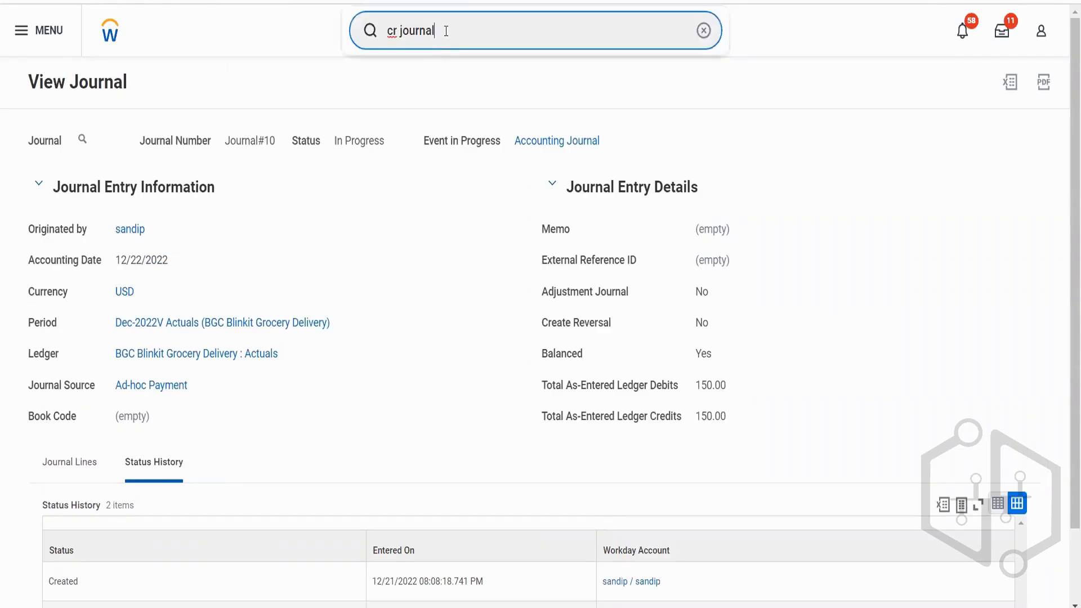
left_click_drag(446, 31, 362, 45)
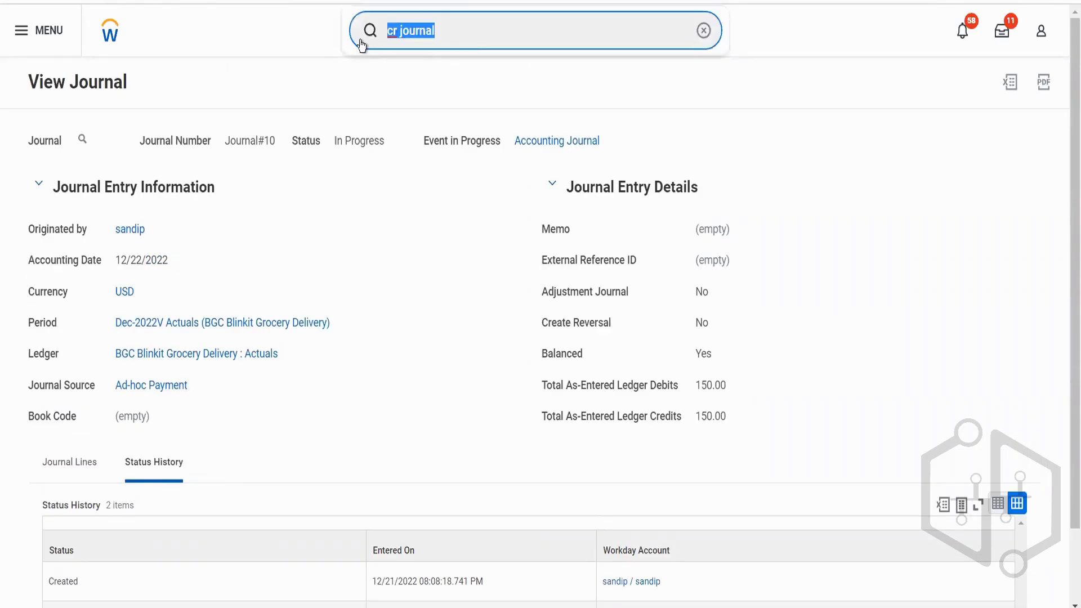
type("Bp:")
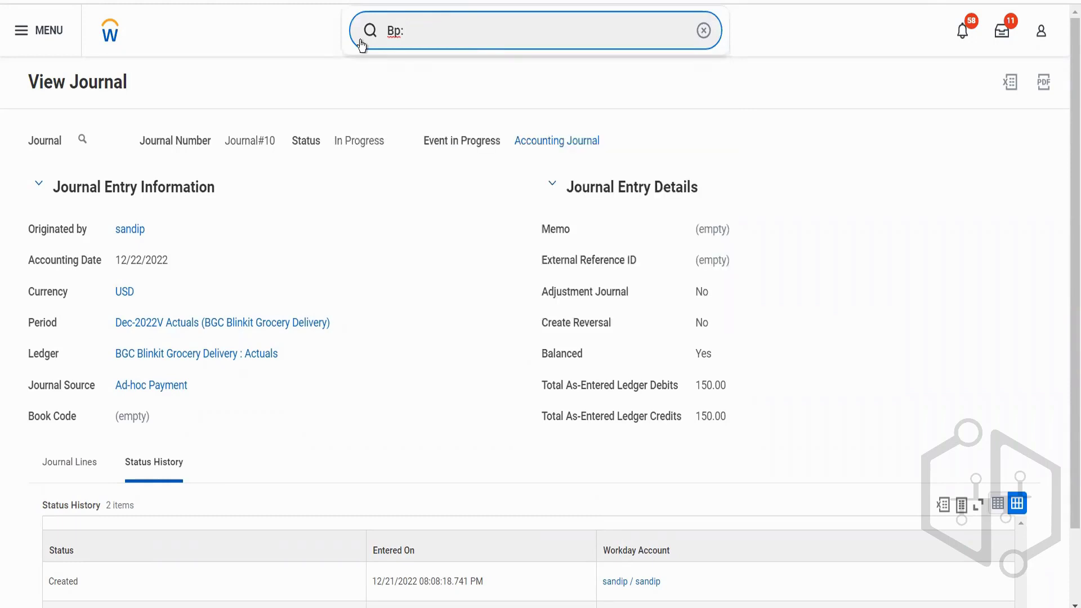
type("acc jour")
key("Down")
key("Down")
key("Down")
key("Down")
key("Down")
key("Return")
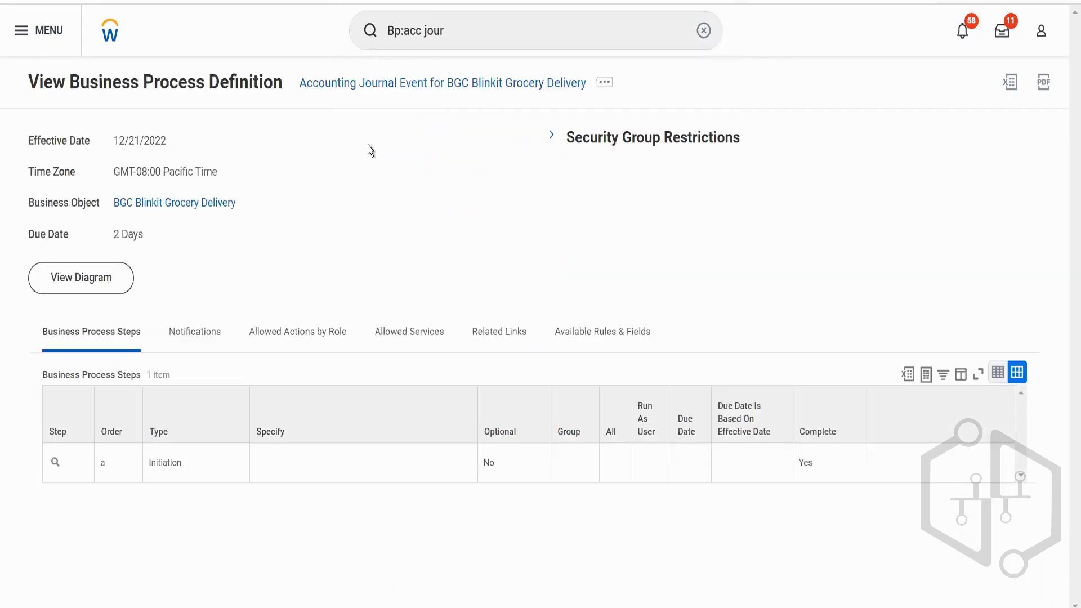
Open the business process security policy of the Accounting Journal Event for editing.
left_click(605, 83)
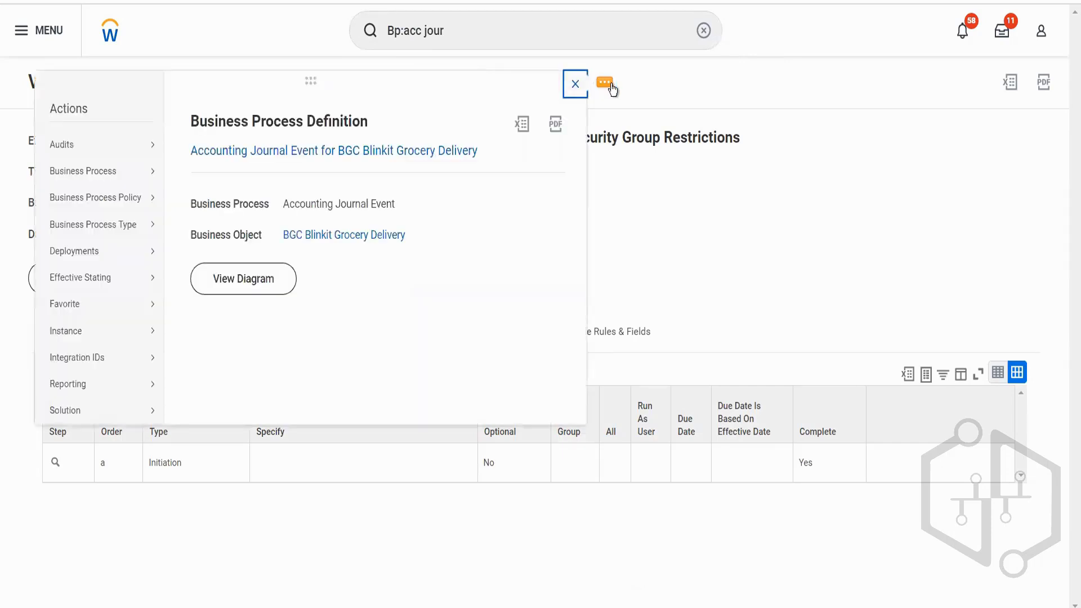
mouse_move(140, 206)
left_click(187, 219)
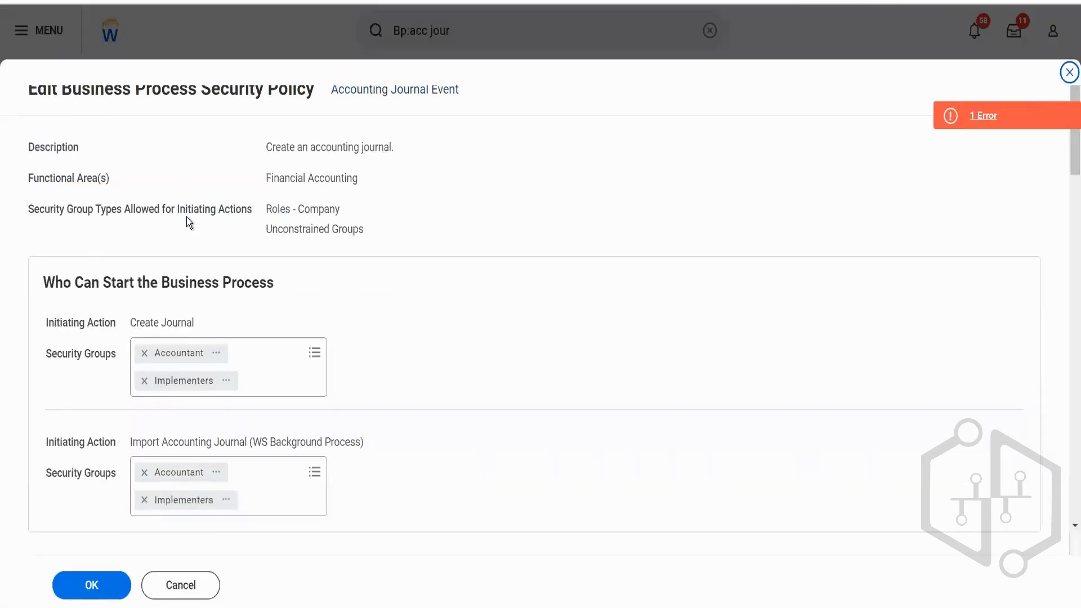
Add the Implementers security group to the Review Journal action step.
scroll(387, 357, "down", 9)
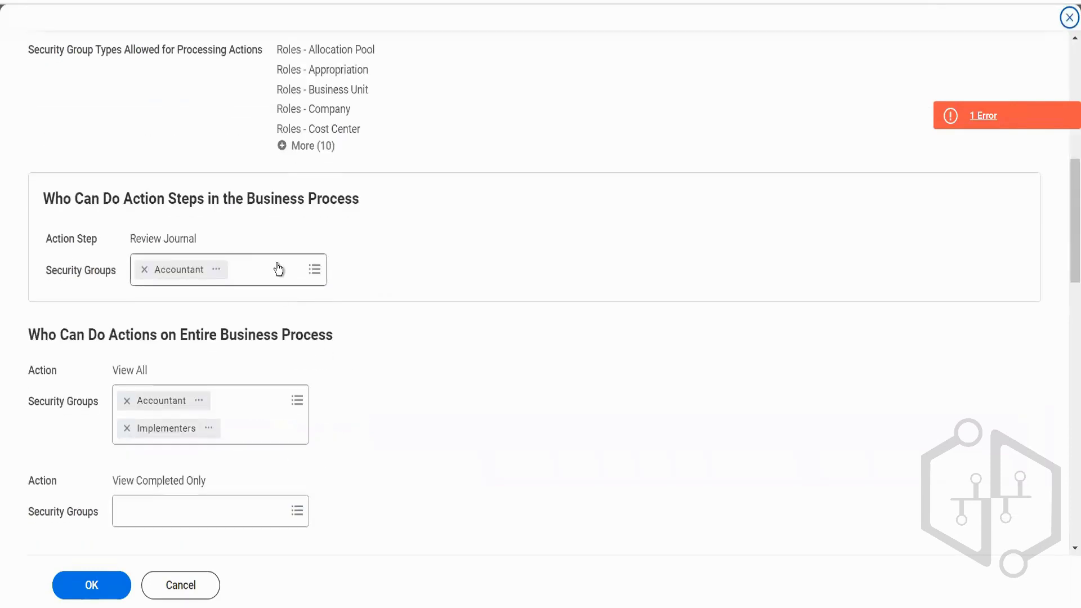
left_click(278, 269)
type("impl")
key("Return")
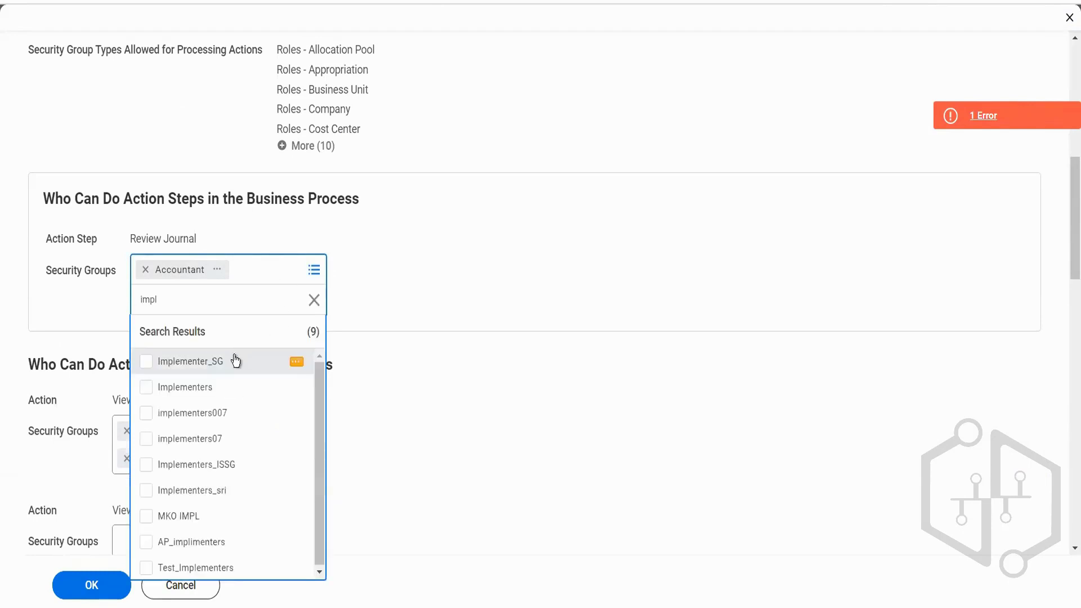
left_click(278, 388)
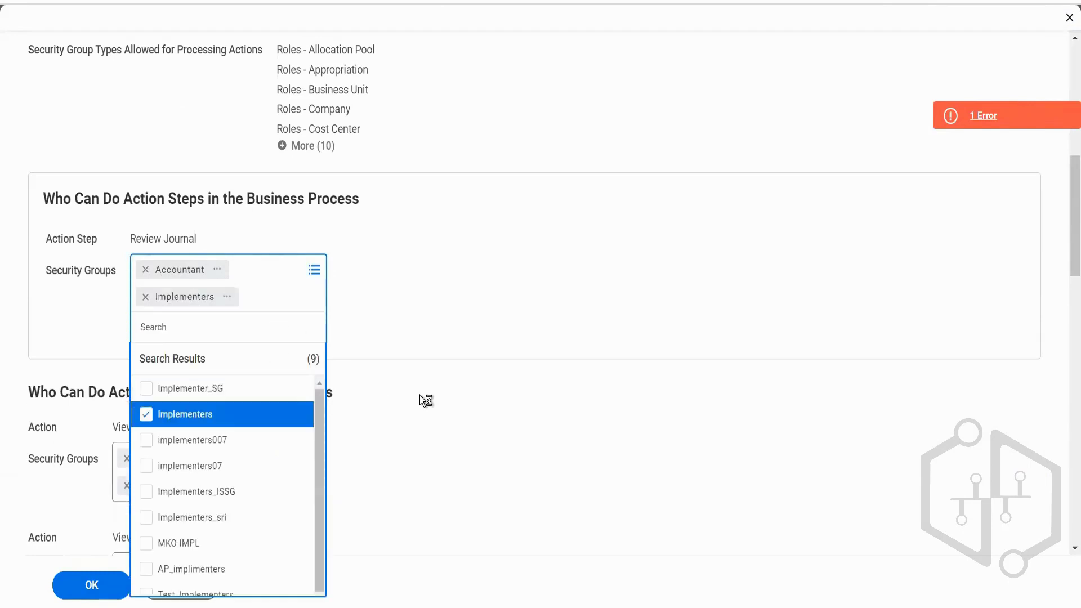
Add the Implementers and Accountant security groups to the View Completed Only action.
scroll(420, 395, "down", 3)
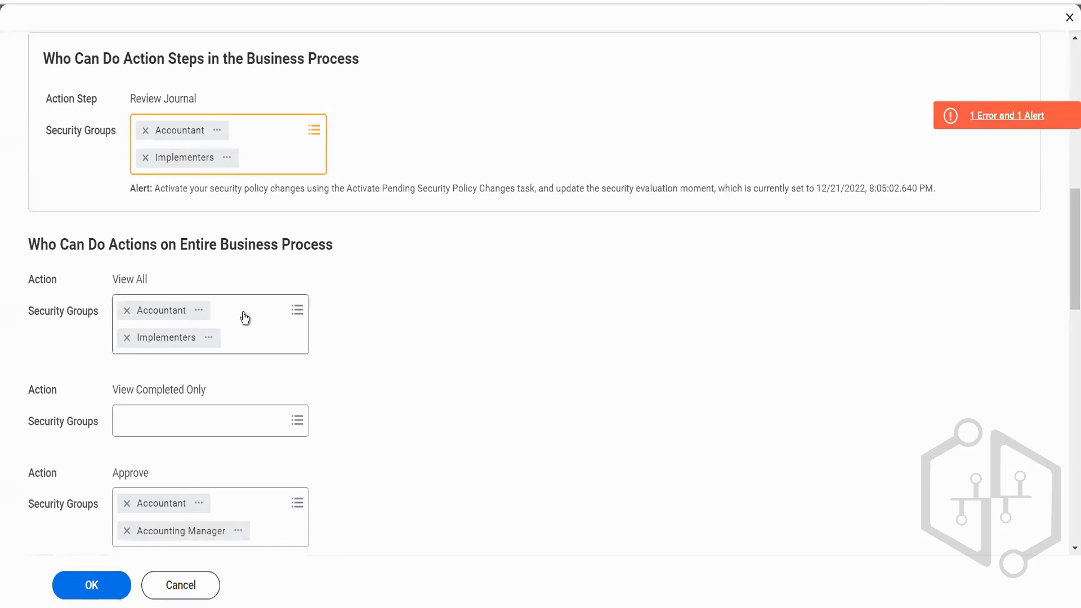
left_click(249, 427)
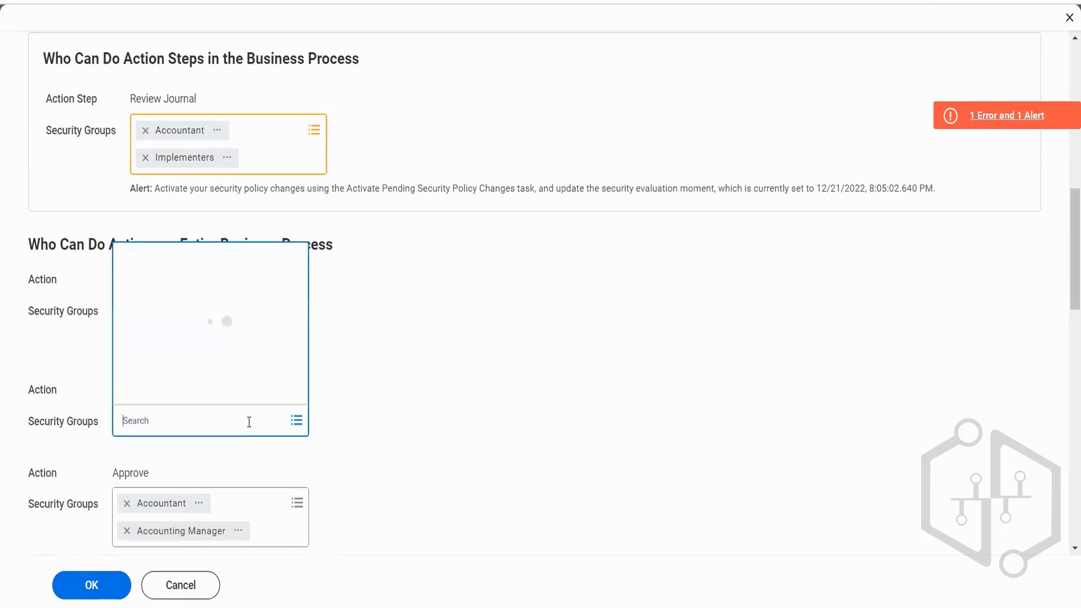
type("implemen")
key("Return")
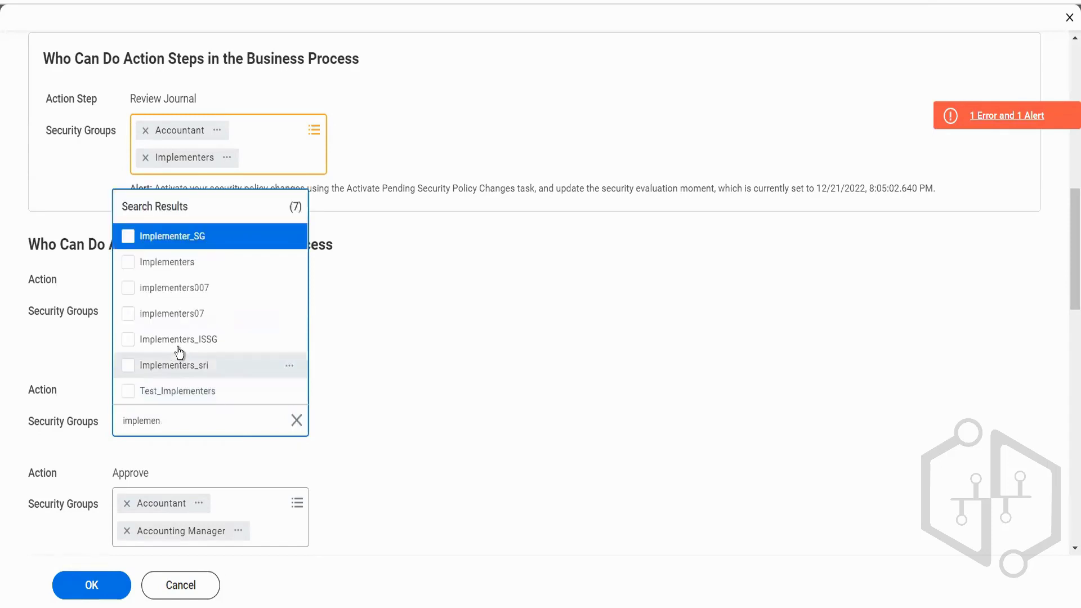
left_click(188, 263)
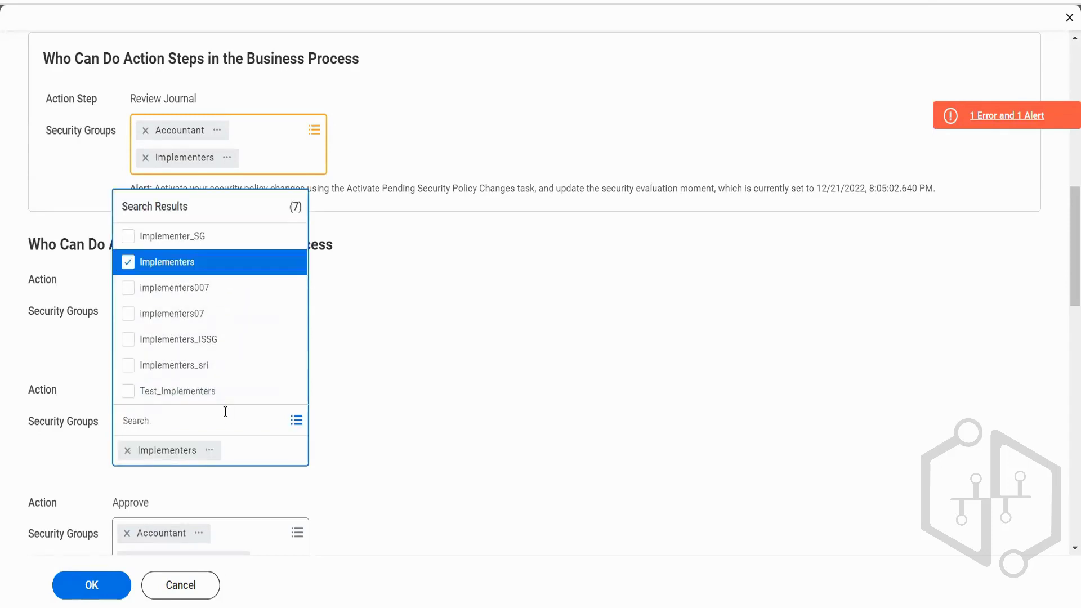
type("ac")
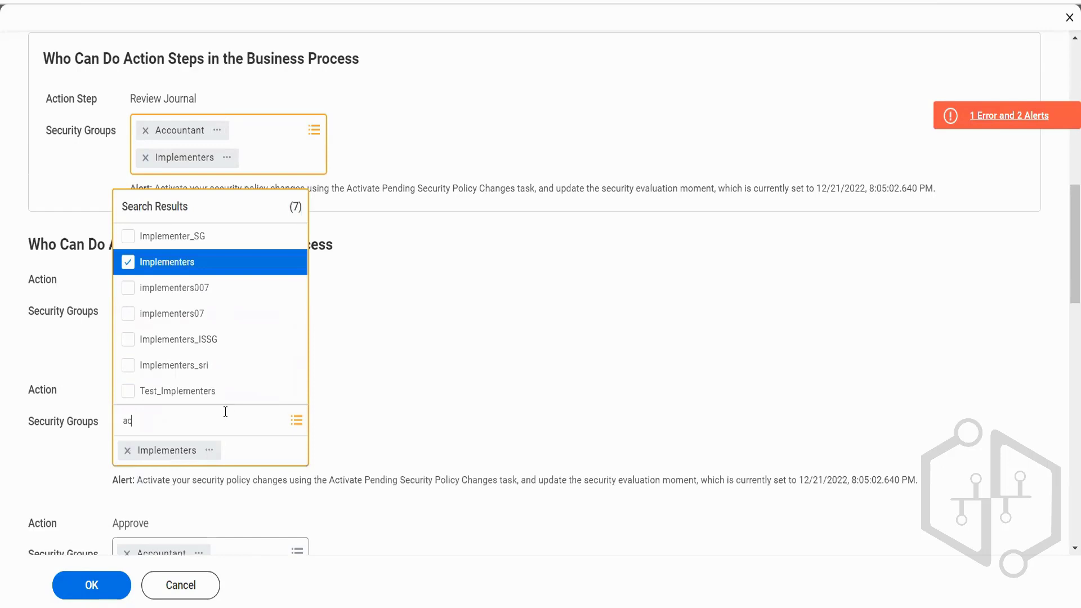
type("countant")
key("Return")
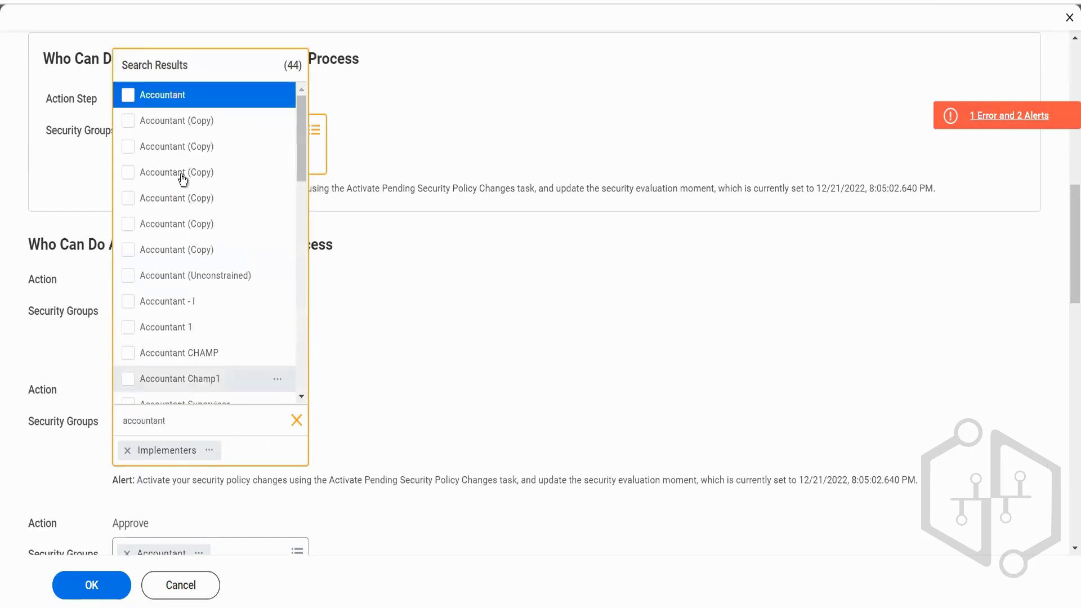
left_click(174, 101)
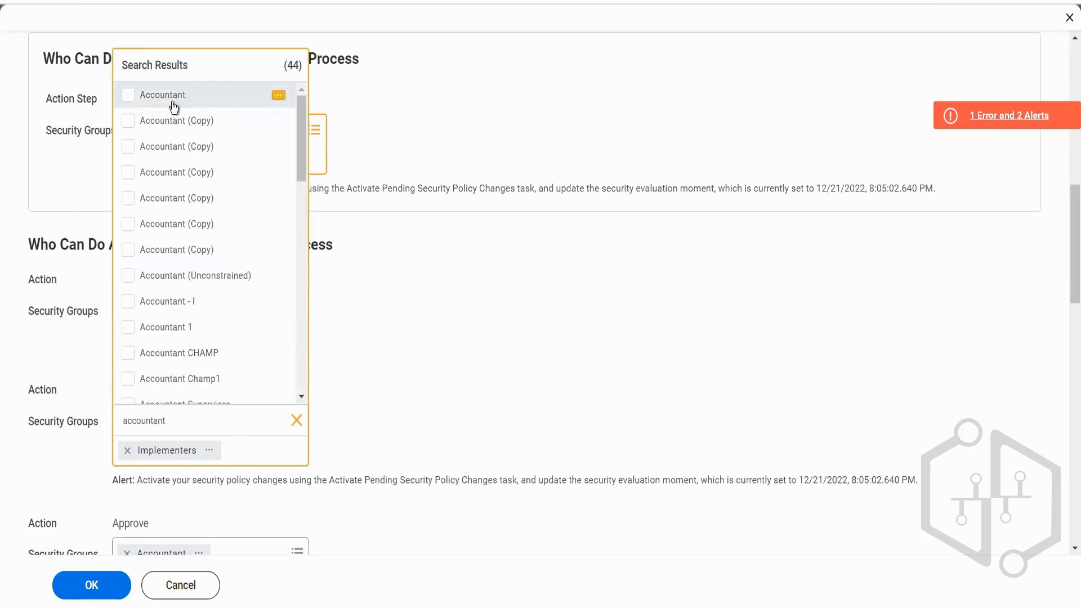
Save the edited Accounting Journal Event security policy and read the details of the reported page error.
left_click(429, 365)
scroll(428, 366, "down", 5)
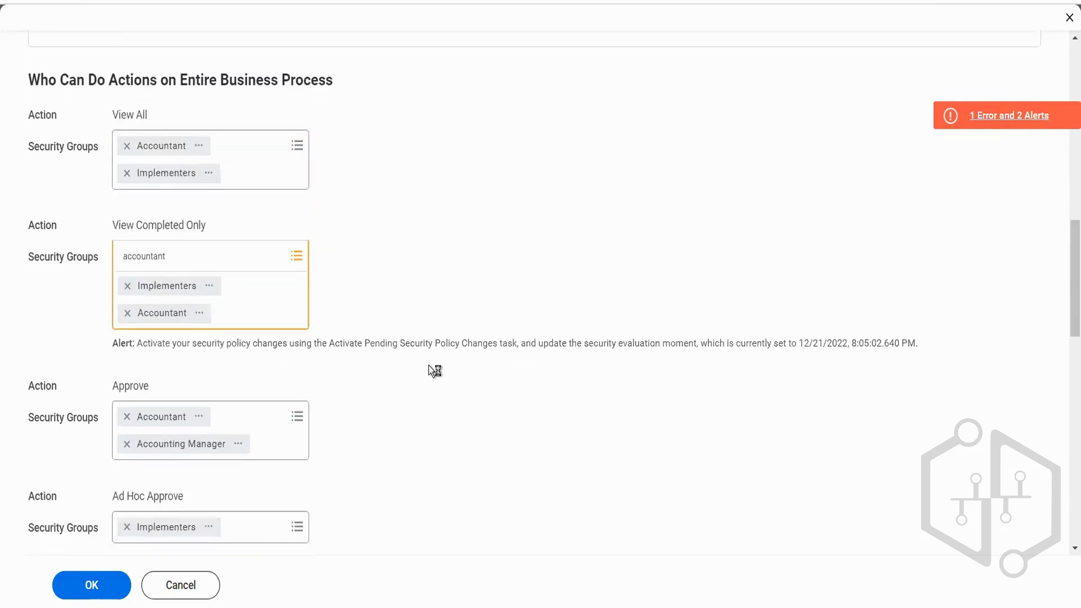
scroll(428, 366, "down", 9)
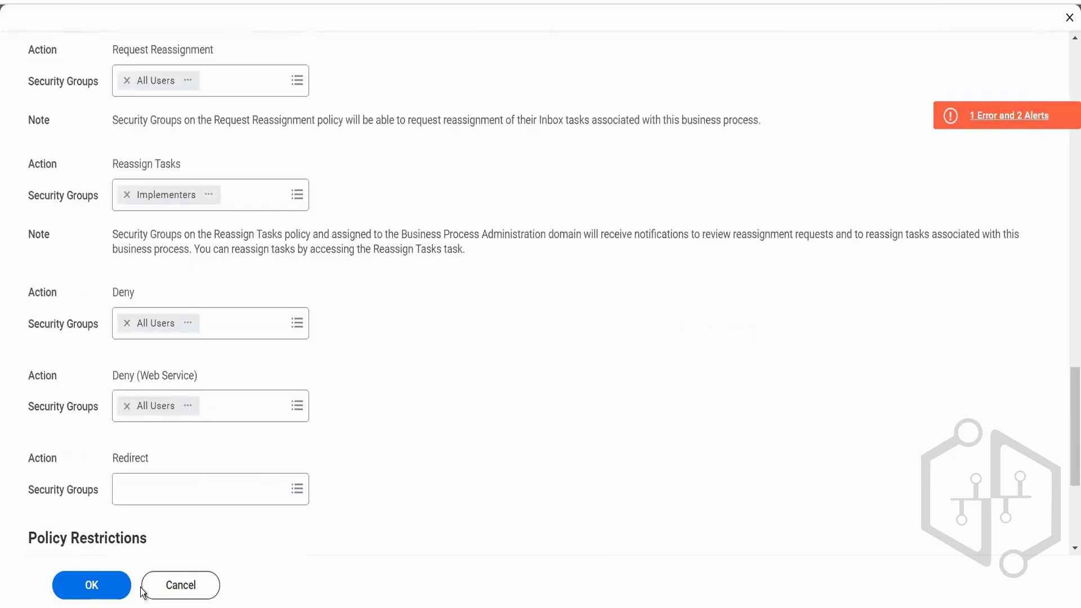
left_click(92, 585)
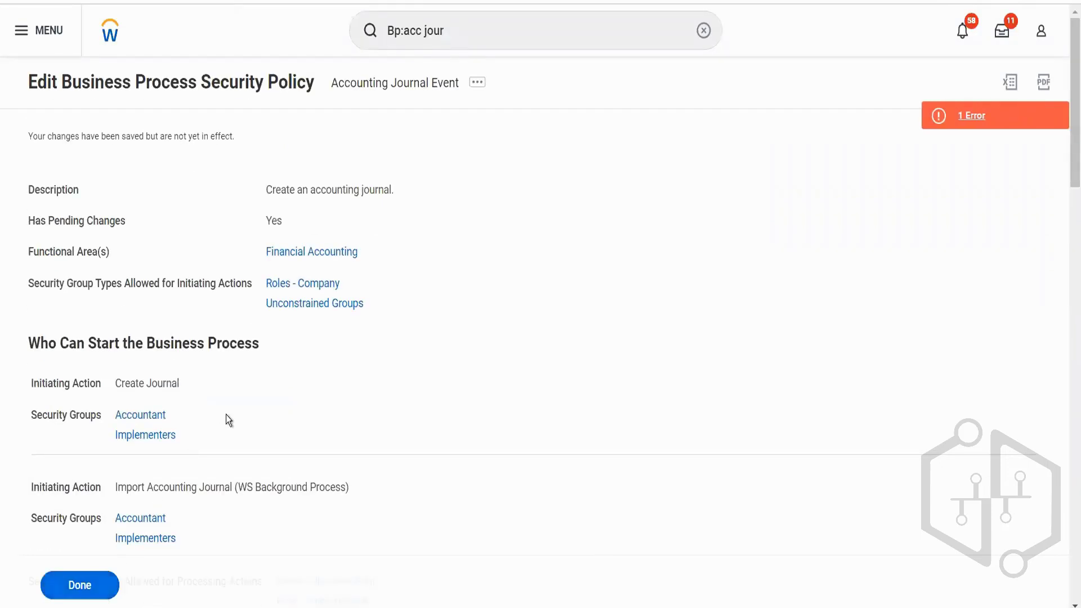
left_click(988, 111)
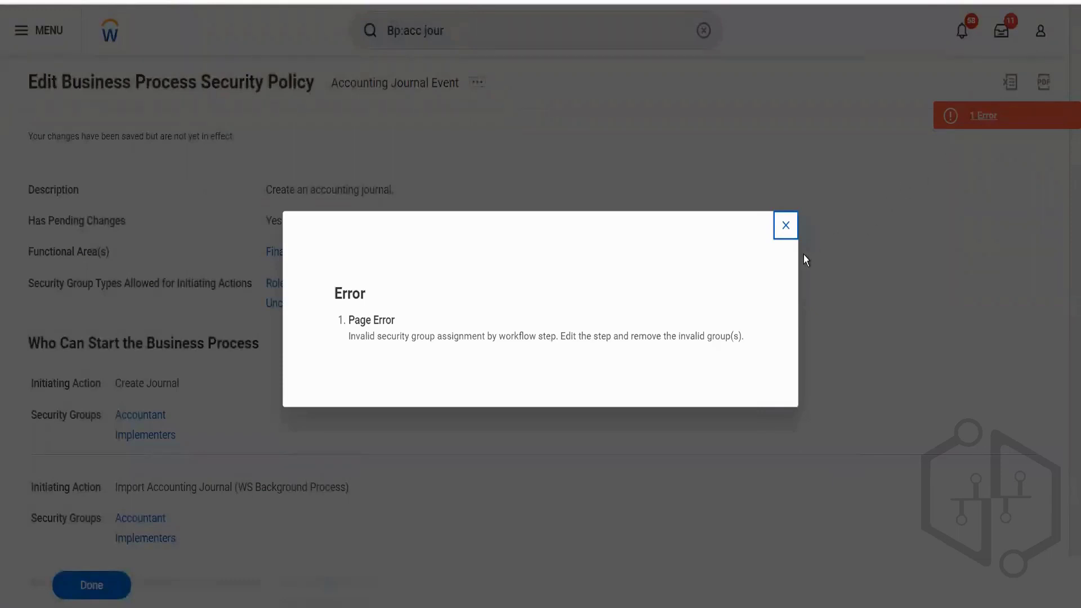
left_click(788, 224)
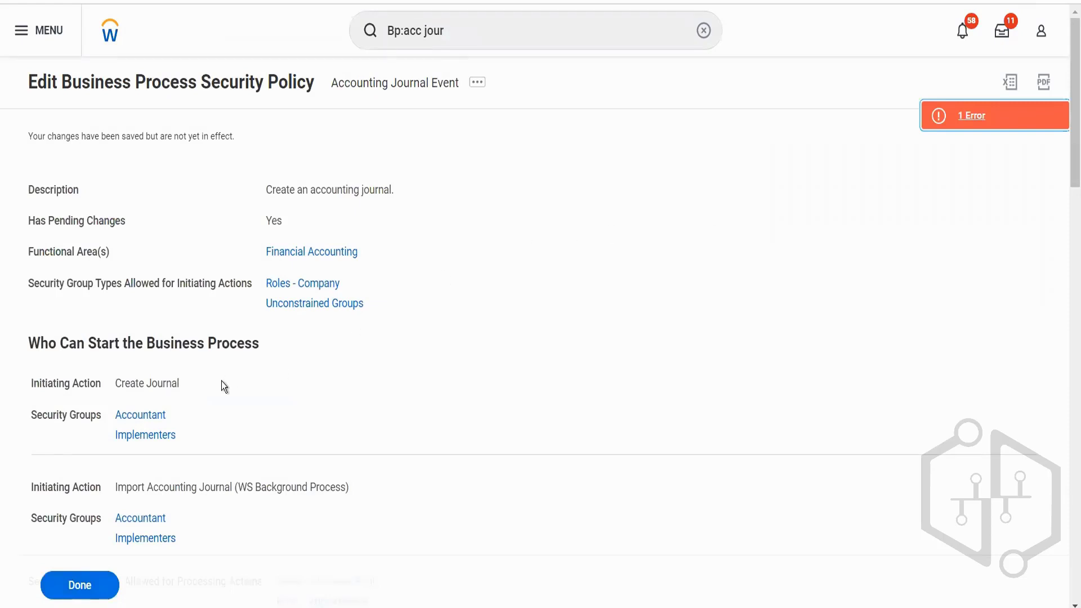
Search for "act pen sec" and open the Activate Pending Security Policy Changes task.
left_click(454, 27)
key("ctrl+a")
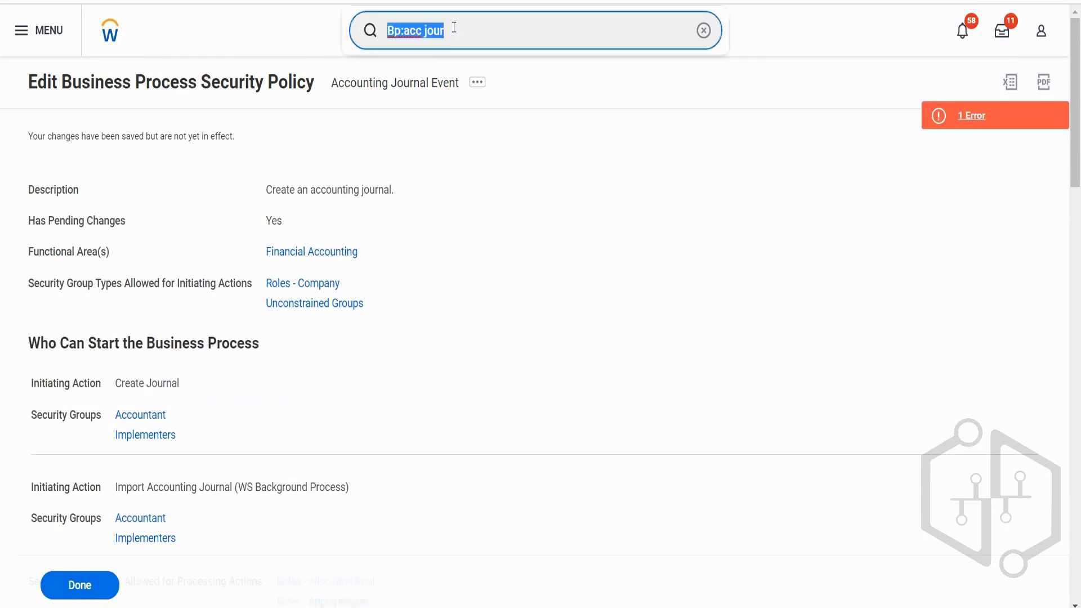
type("act pen sec")
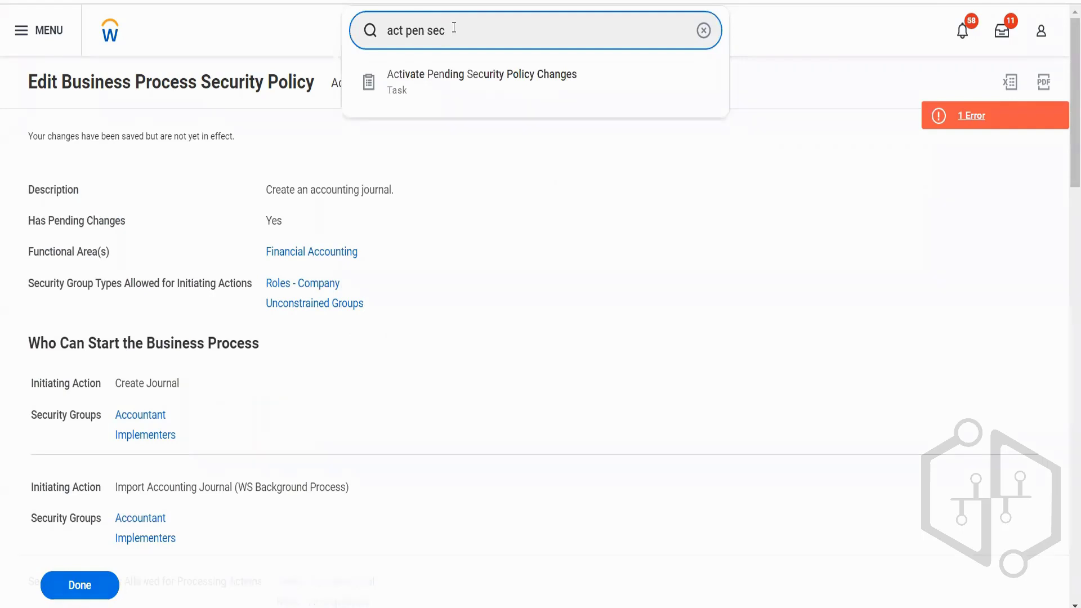
left_click(486, 93)
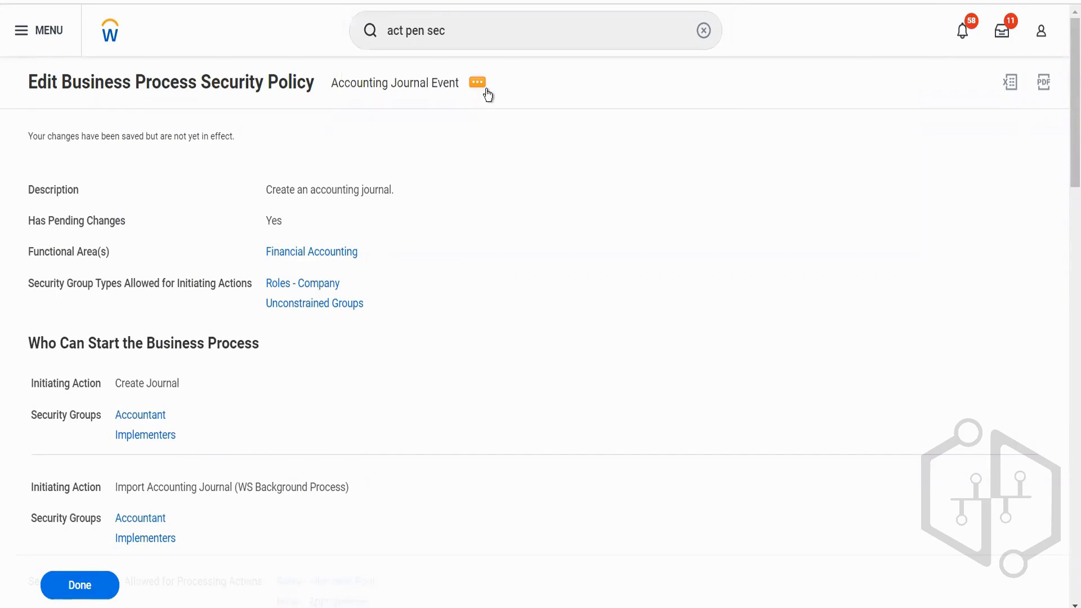
Enter the comment "kjhkj", then confirm and activate the pending security policy changes.
left_click(359, 294)
type("kjhkj")
left_click(101, 595)
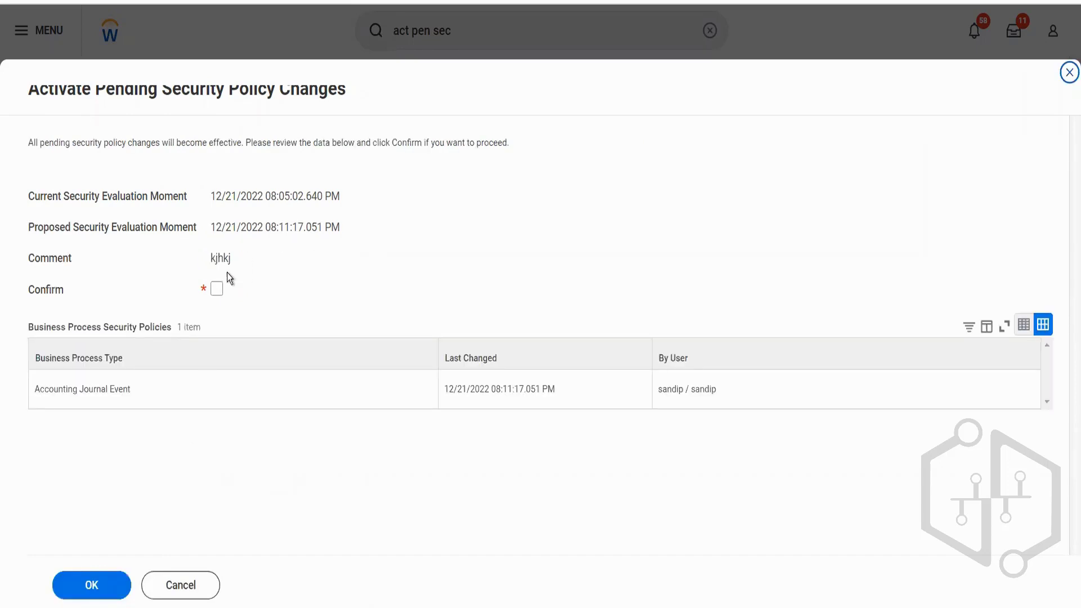
left_click(217, 288)
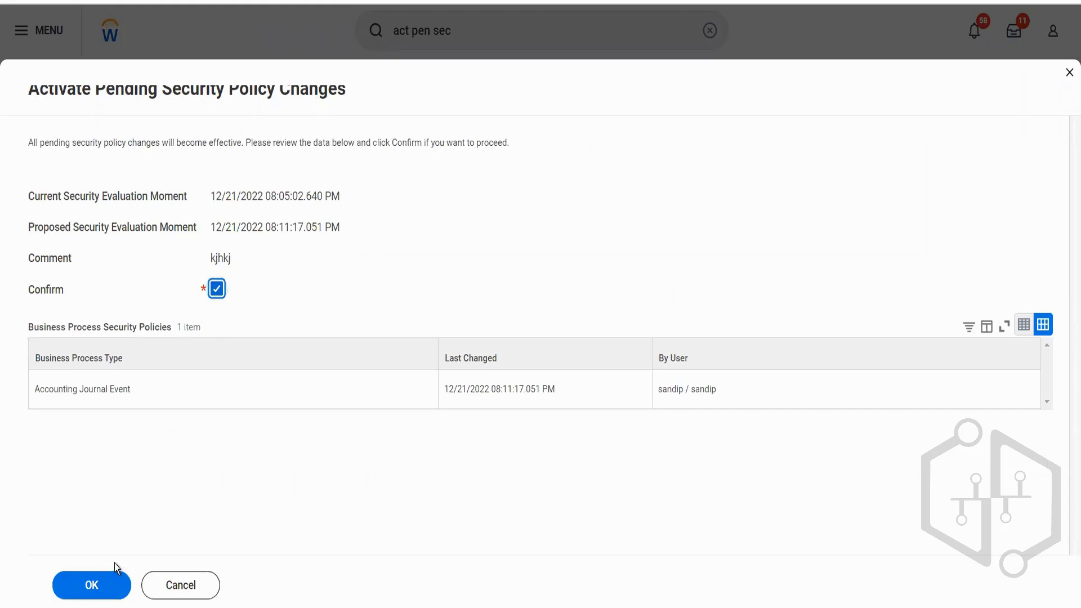
left_click(104, 579)
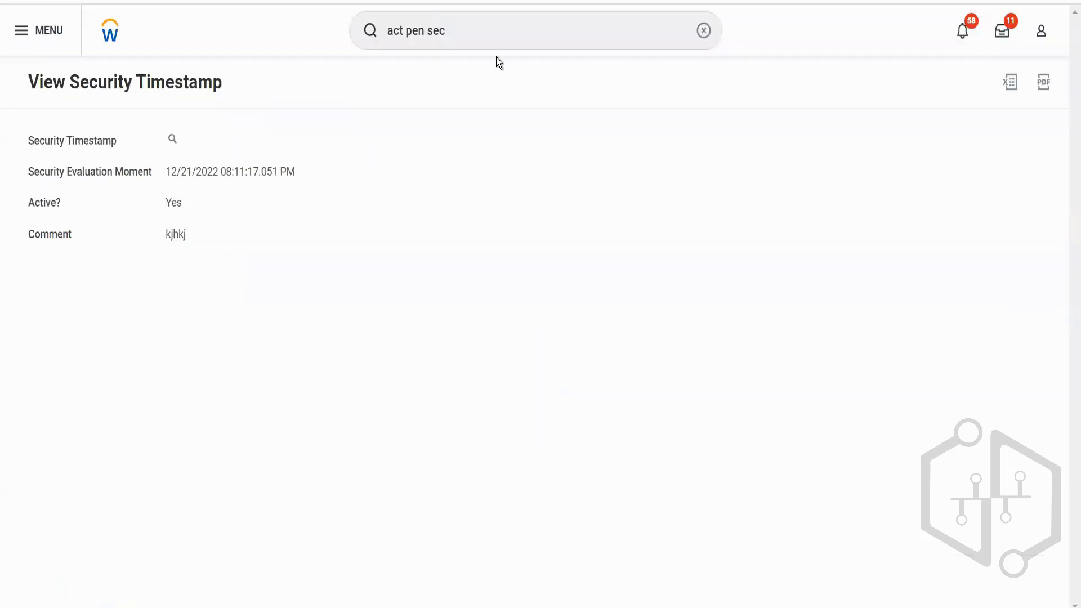
Search for "find journals" and open the Find Journals report.
left_click(470, 38)
key("ctrl+a")
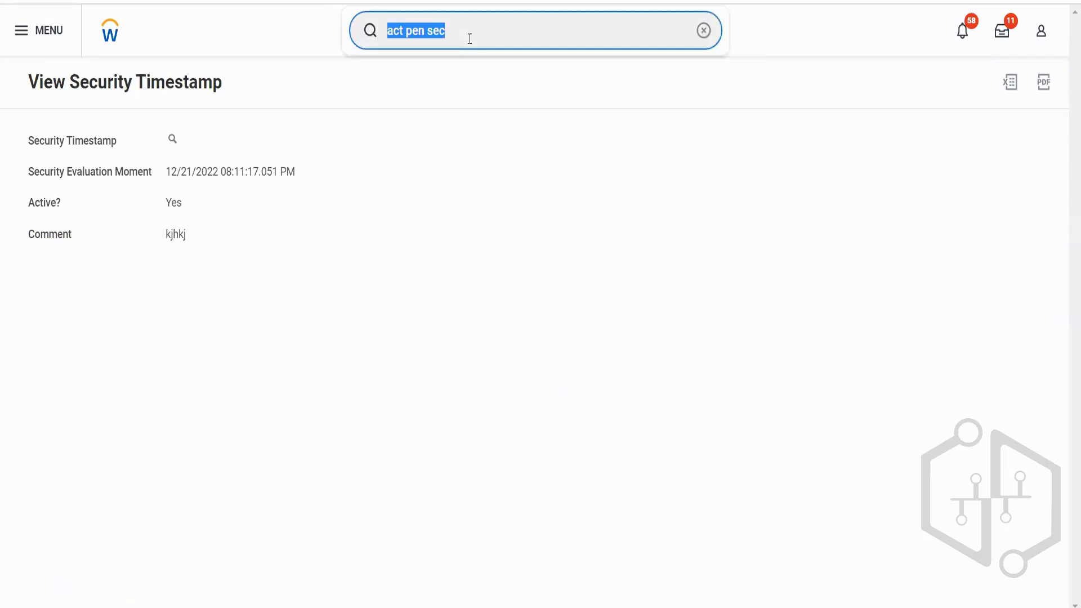
key("BackSpace")
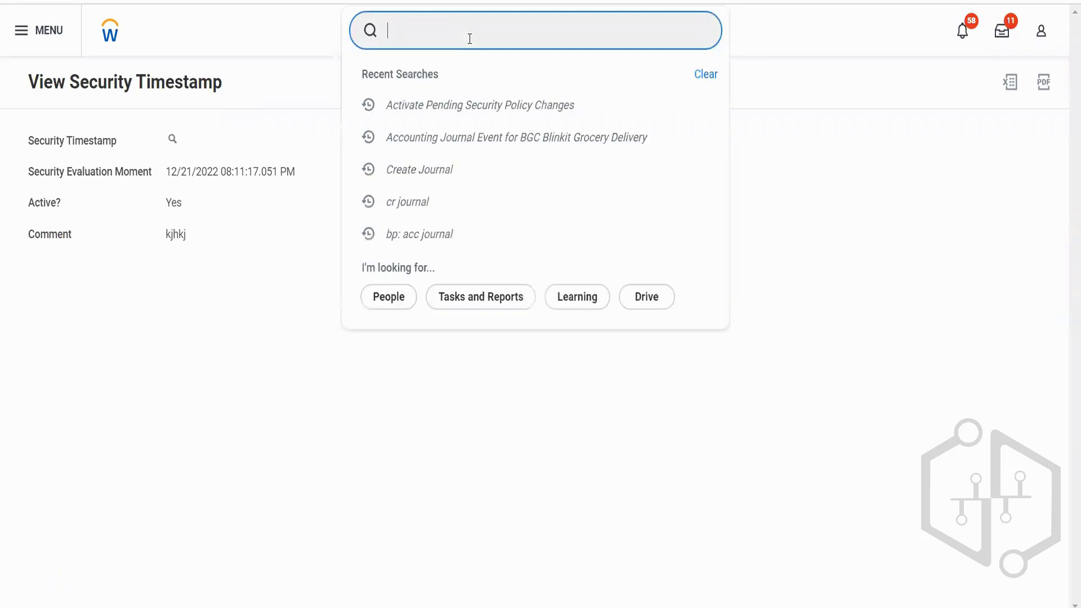
type("find journ")
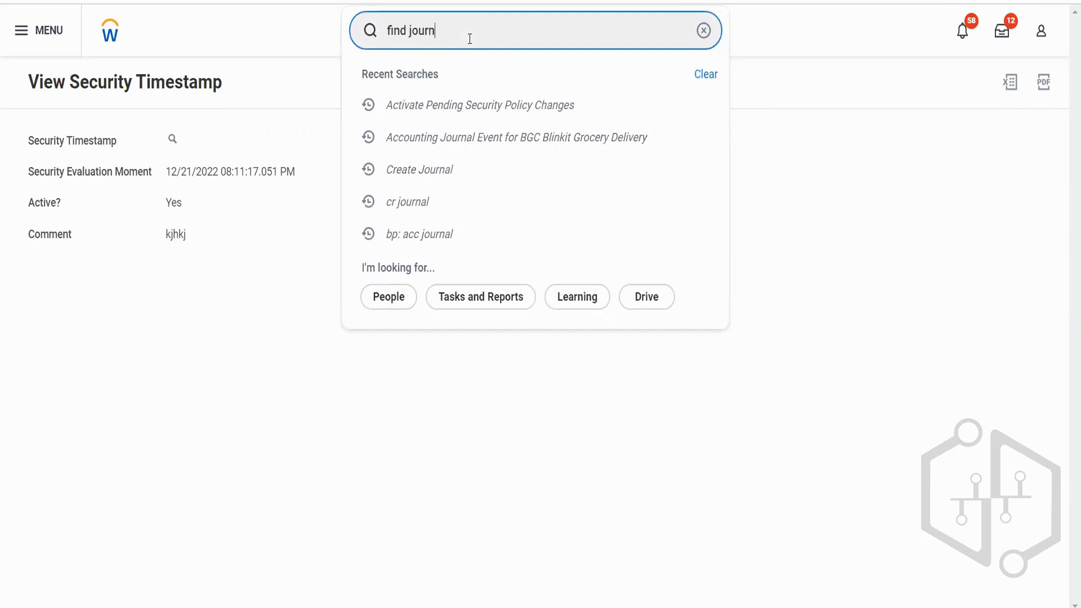
type("als")
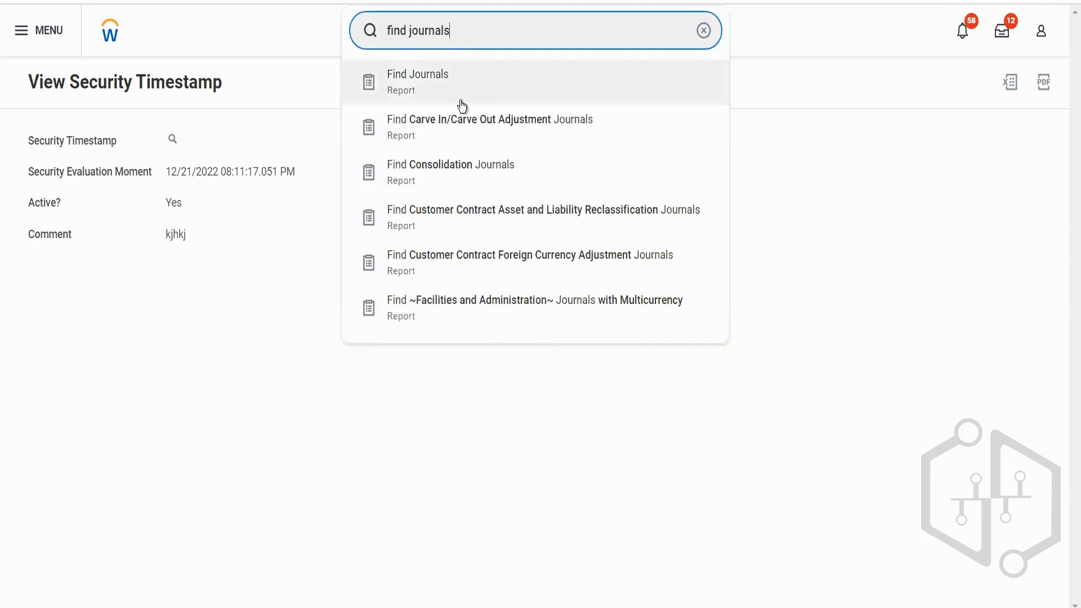
left_click(462, 100)
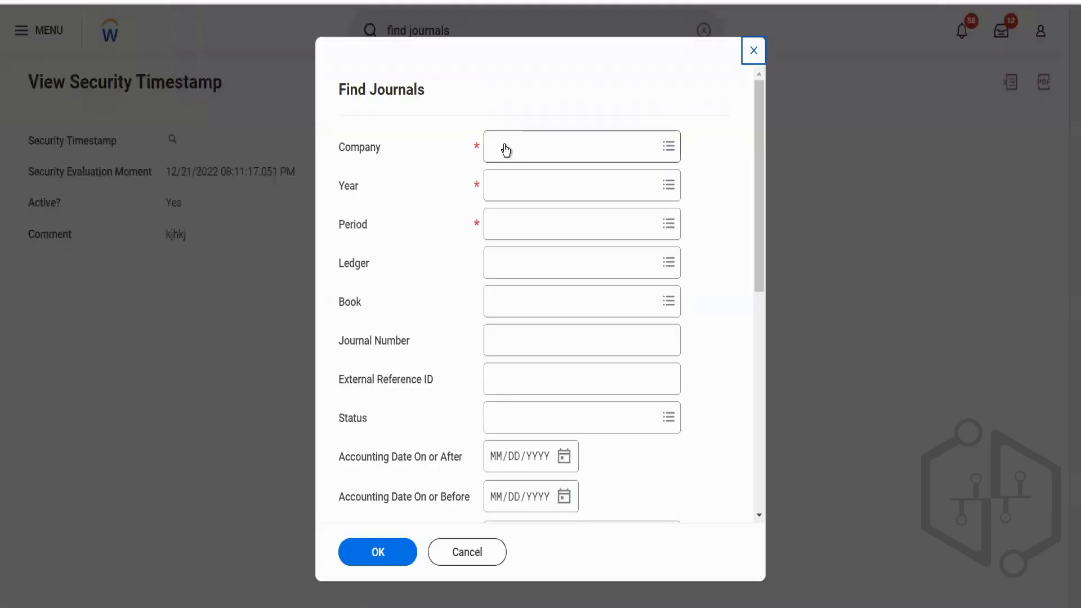
left_click(505, 146)
type("bcg")
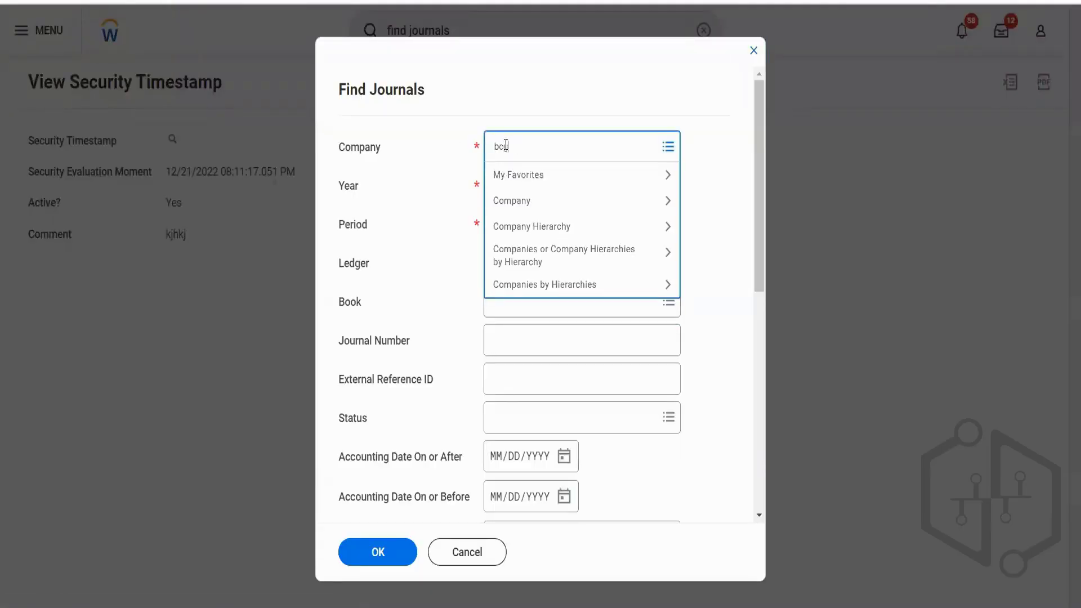
key("Return")
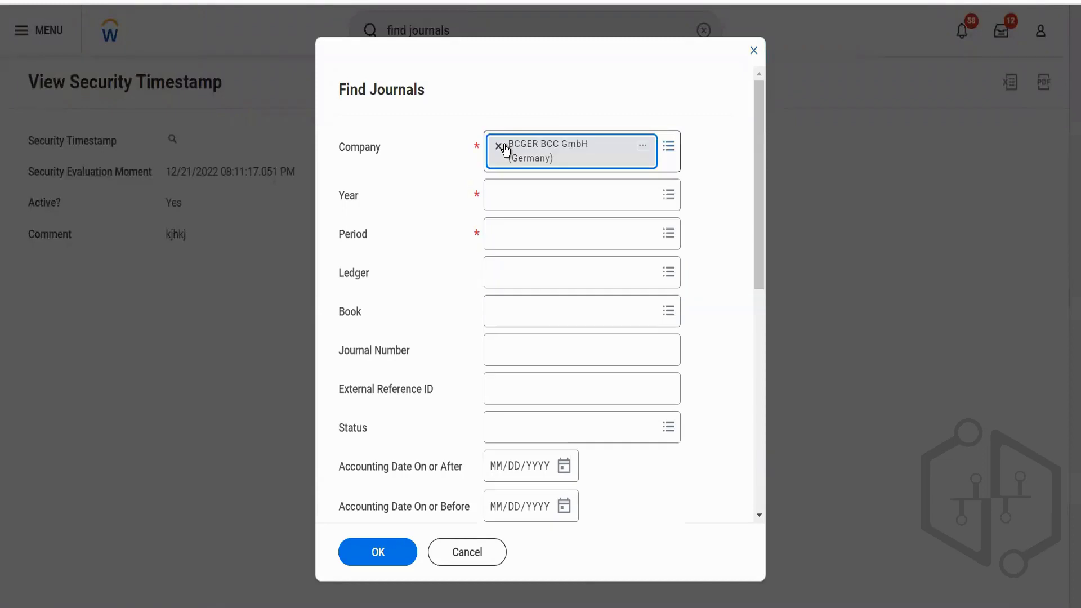
left_click(498, 146)
Set the report's company to BGC Blinkit Grocery Delivery and the year to 2022V.
type("bgc")
key("Return")
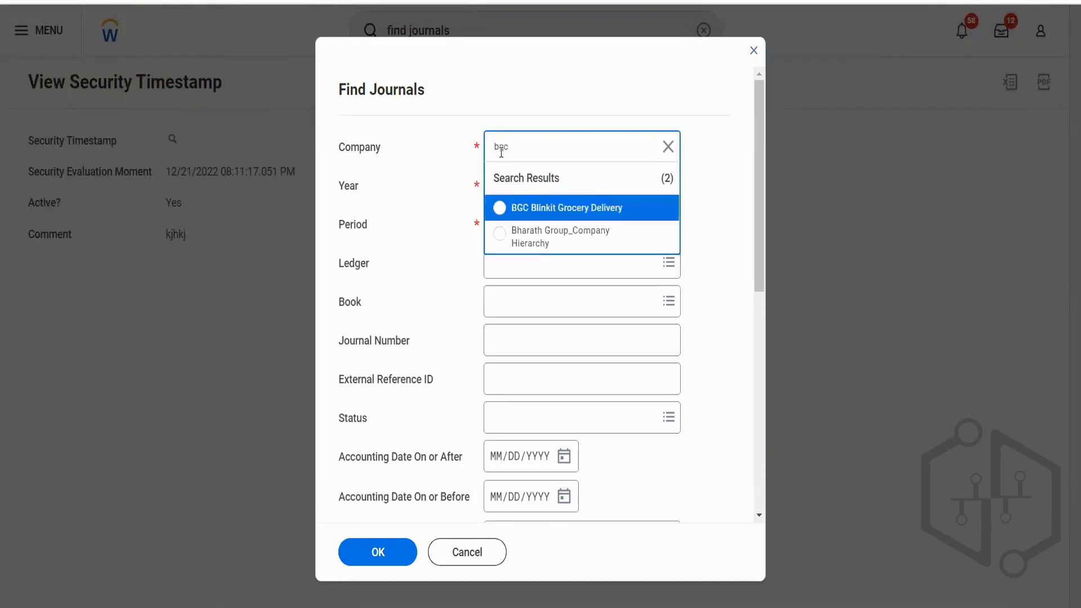
left_click(528, 206)
left_click(514, 192)
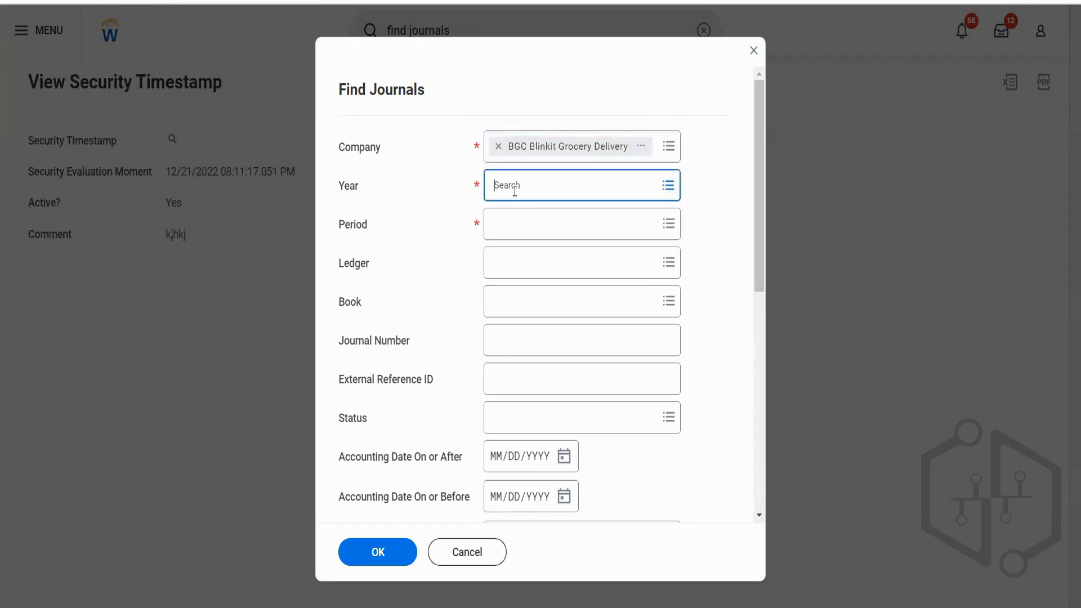
type("2022")
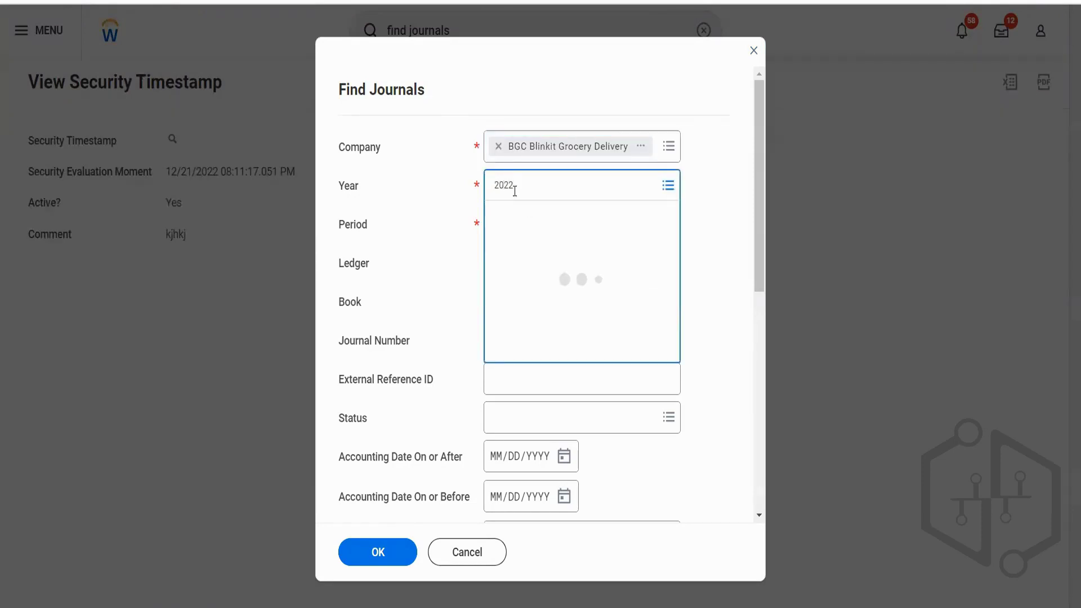
left_click(516, 209)
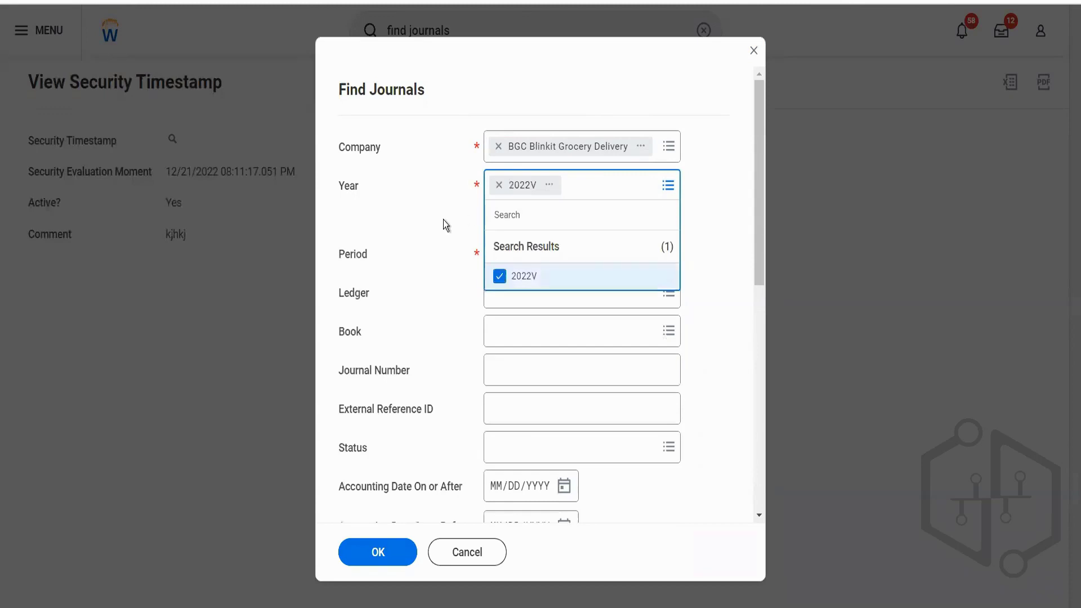
left_click(443, 220)
Set the period to Dec and run the Find Journals report.
left_click(512, 230)
type("dec")
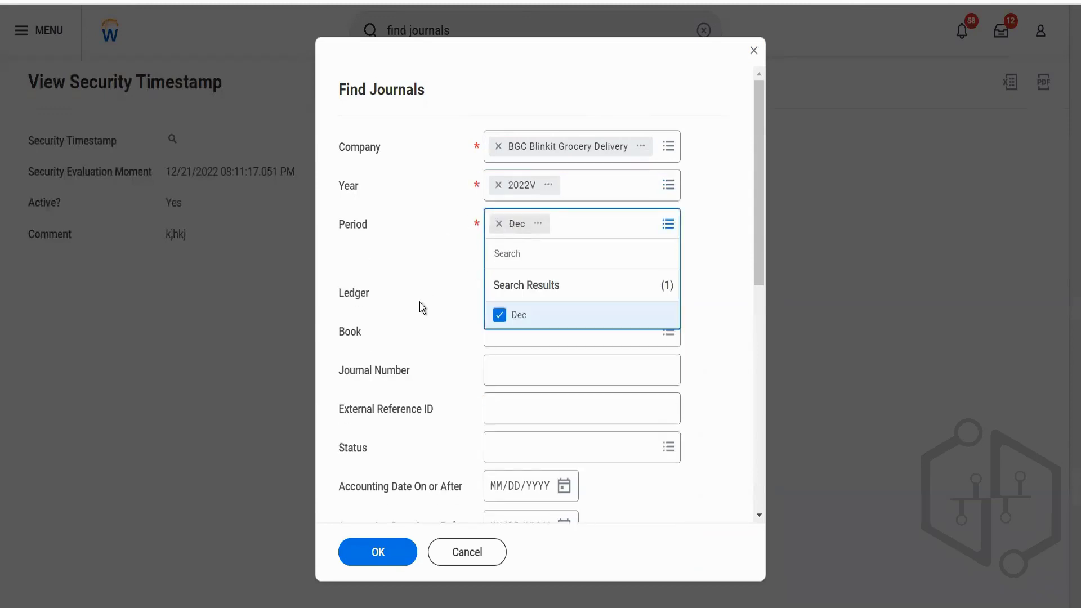
left_click(420, 302)
scroll(420, 302, "down", 4)
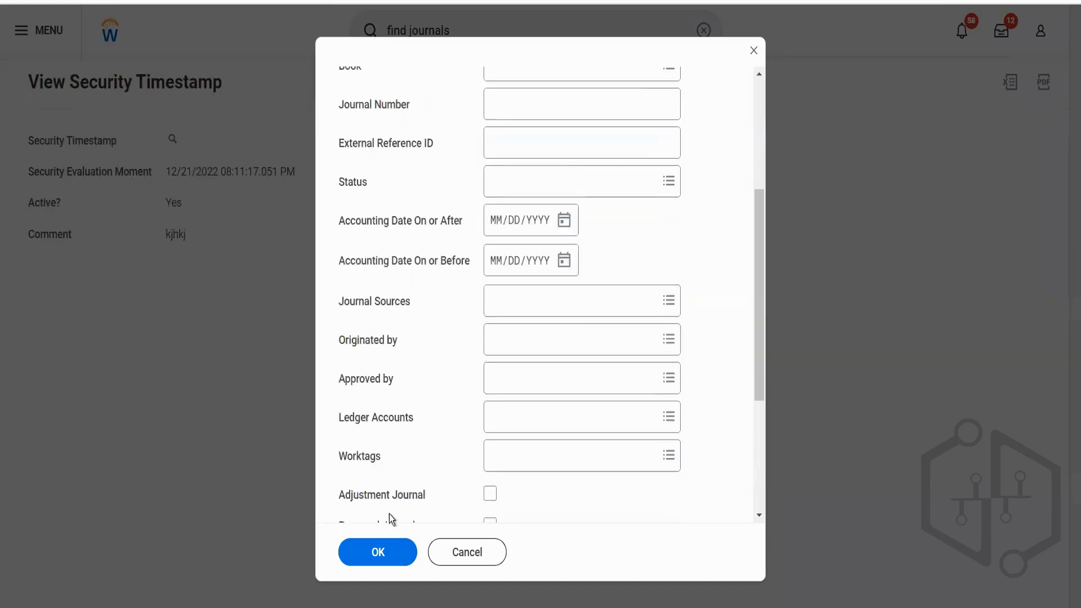
left_click(377, 553)
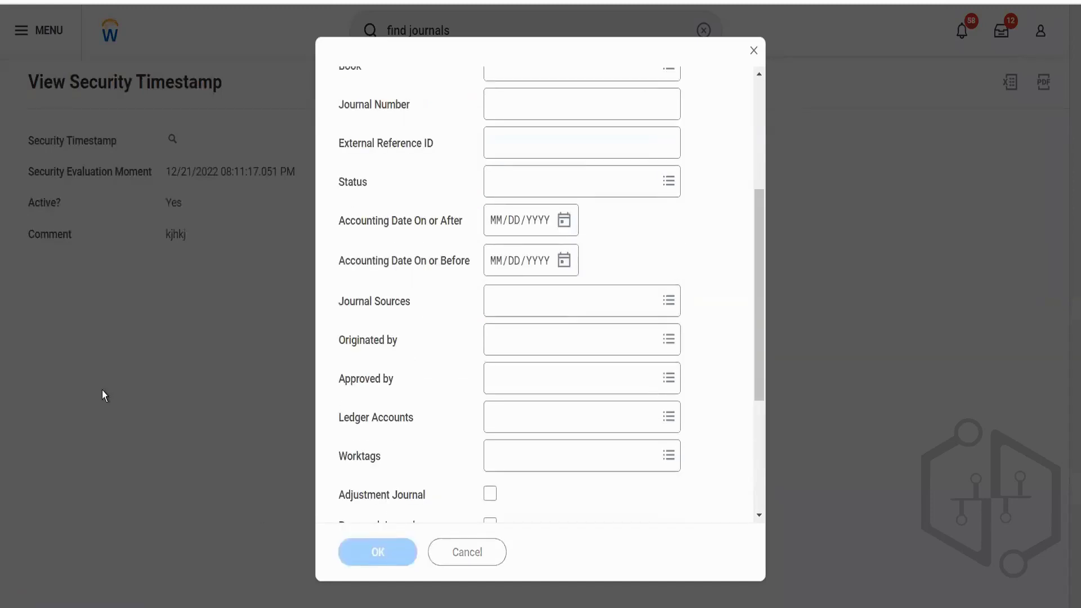
Open the BGC Blinkit Grocery Delivery journal and examine its status history.
left_click(214, 296)
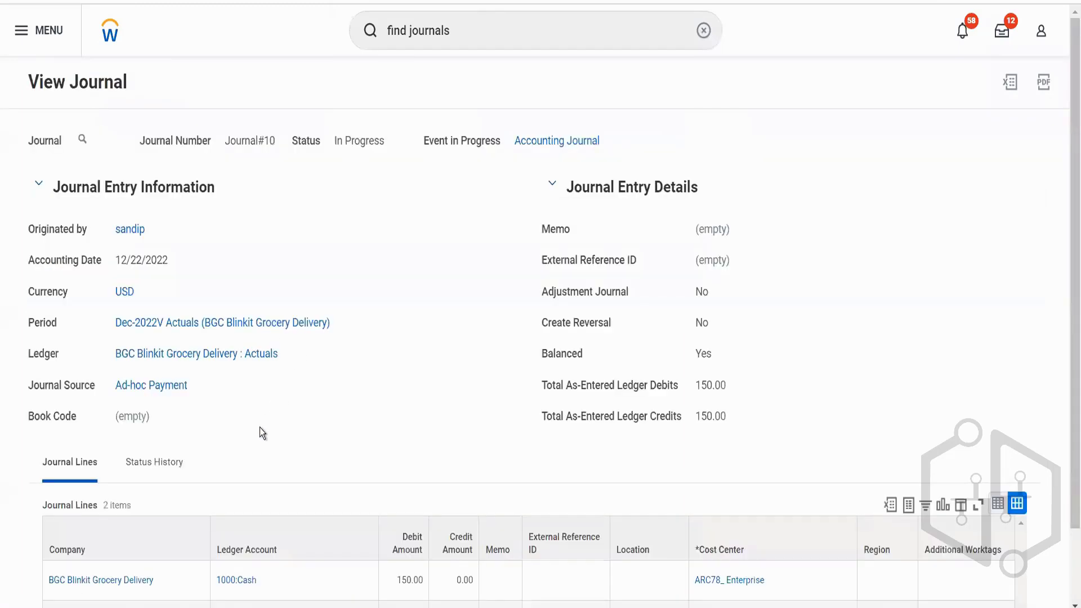
scroll(259, 428, "down", 2)
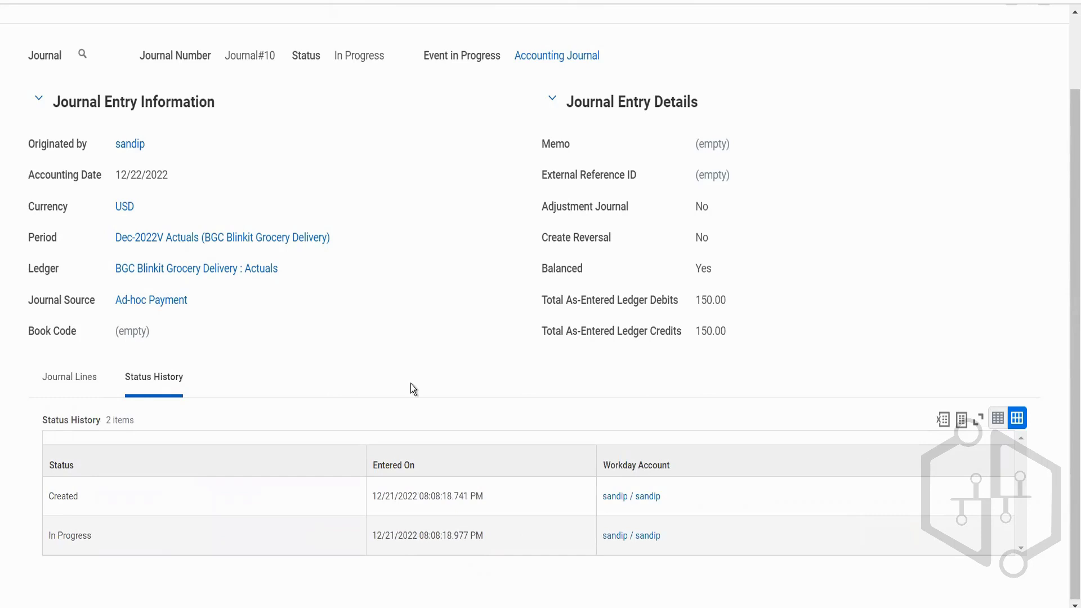
mouse_move(620, 534)
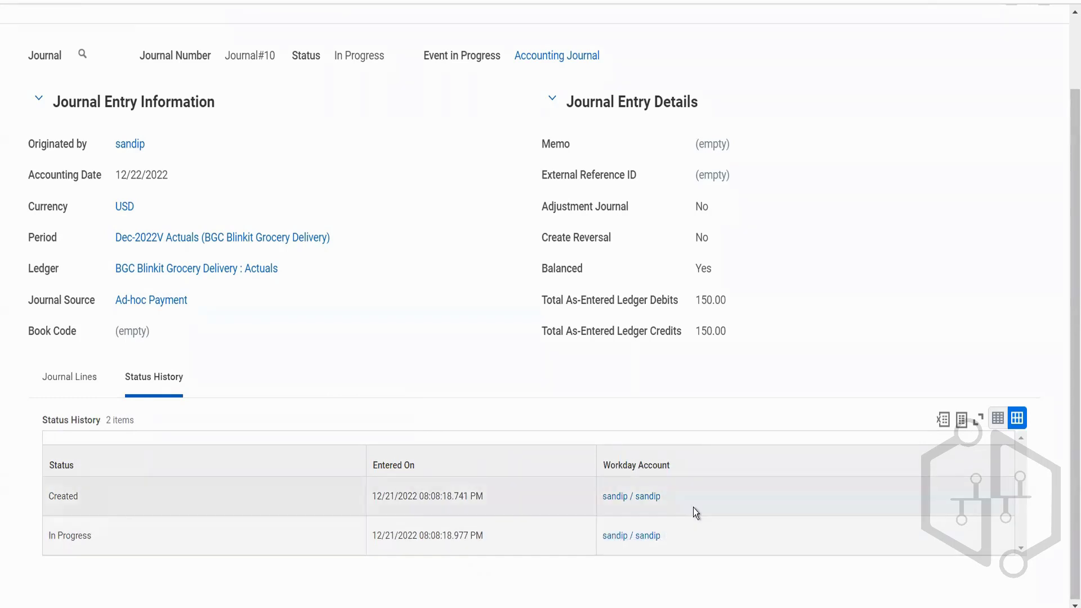
scroll(916, 145, "up", 2)
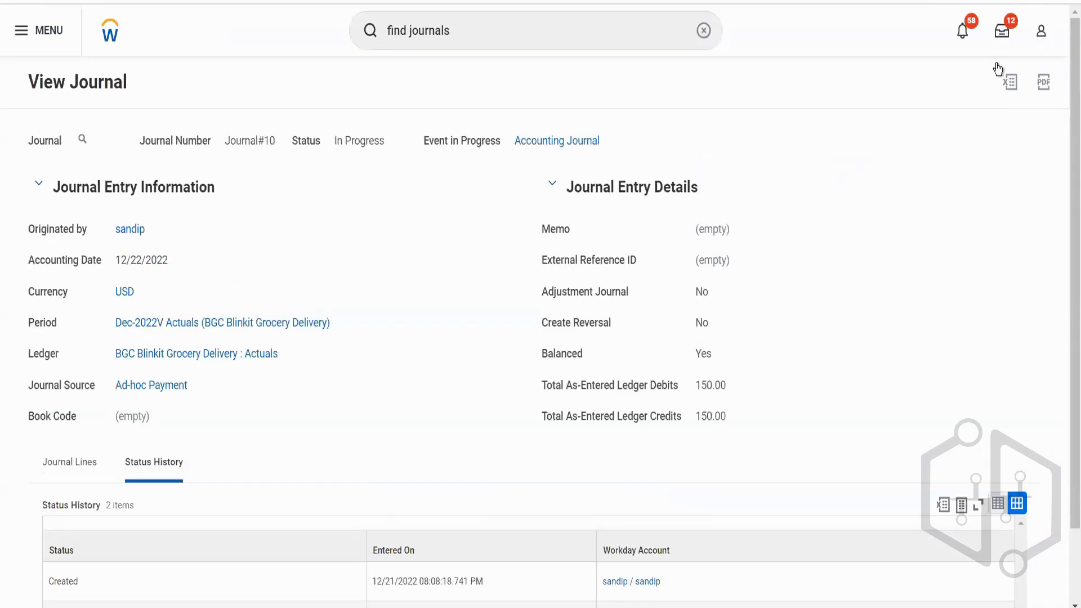
From the Accounting Journal Event definition error task in the inbox, open the definition for BGC Blinkit Grocery Delivery.
left_click(1004, 30)
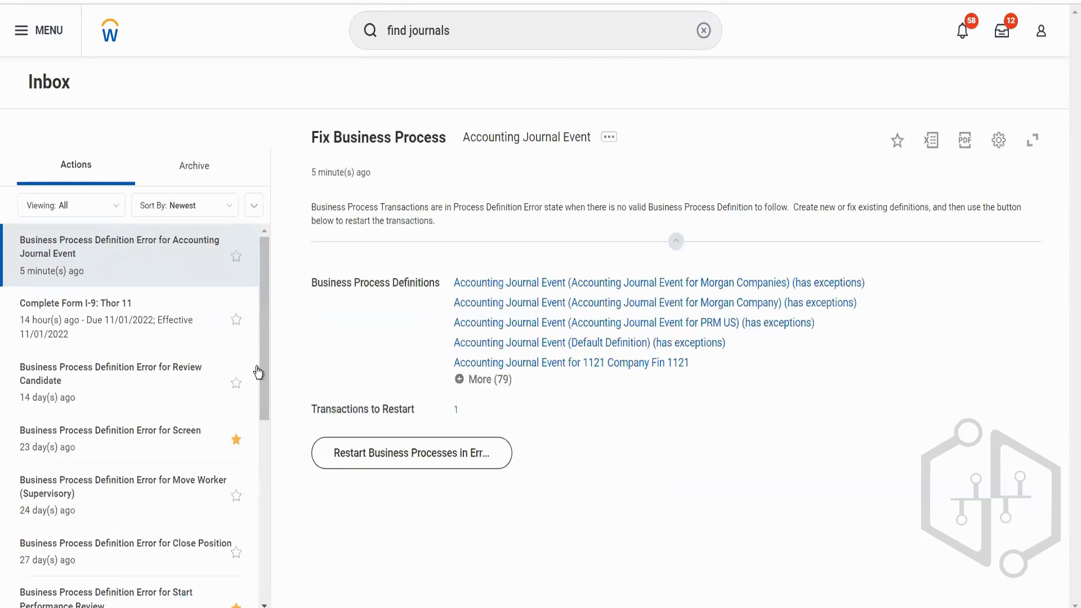
left_click(507, 386)
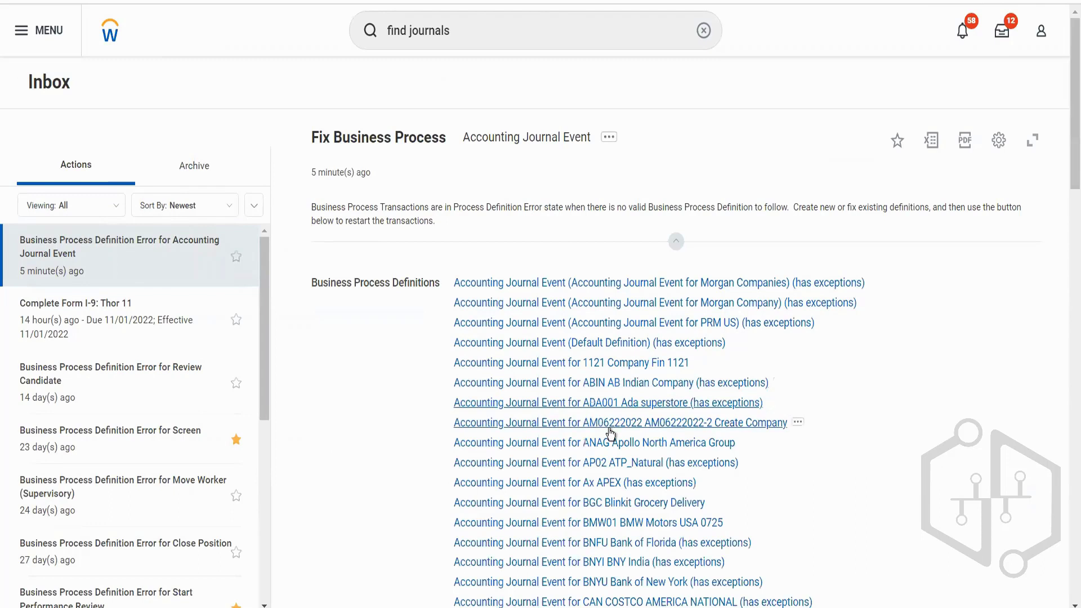
scroll(610, 432, "down", 4)
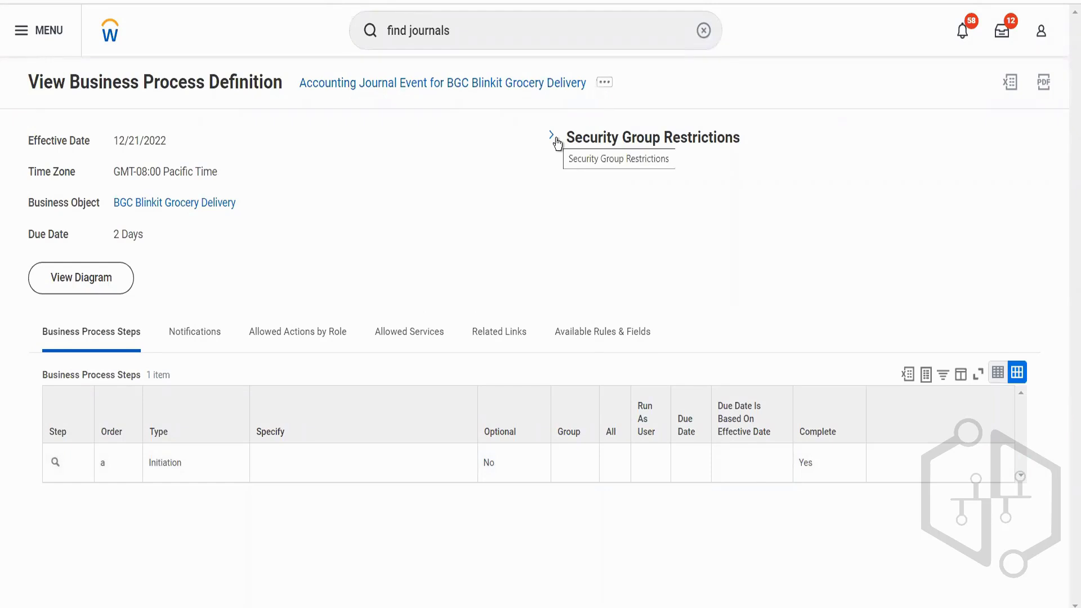
Open the Accounting Journal Event definition for BGC Blinkit Grocery Delivery for editing, with effective date 12/21/2022 and GMT-08:00 Pacific Time.
left_click(604, 82)
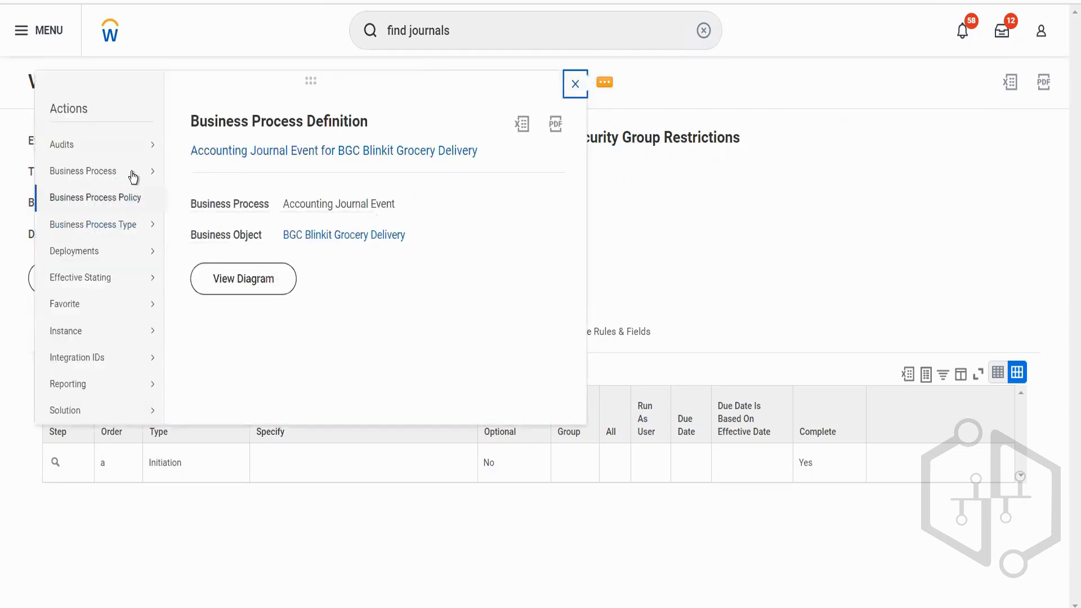
mouse_move(133, 177)
left_click(198, 213)
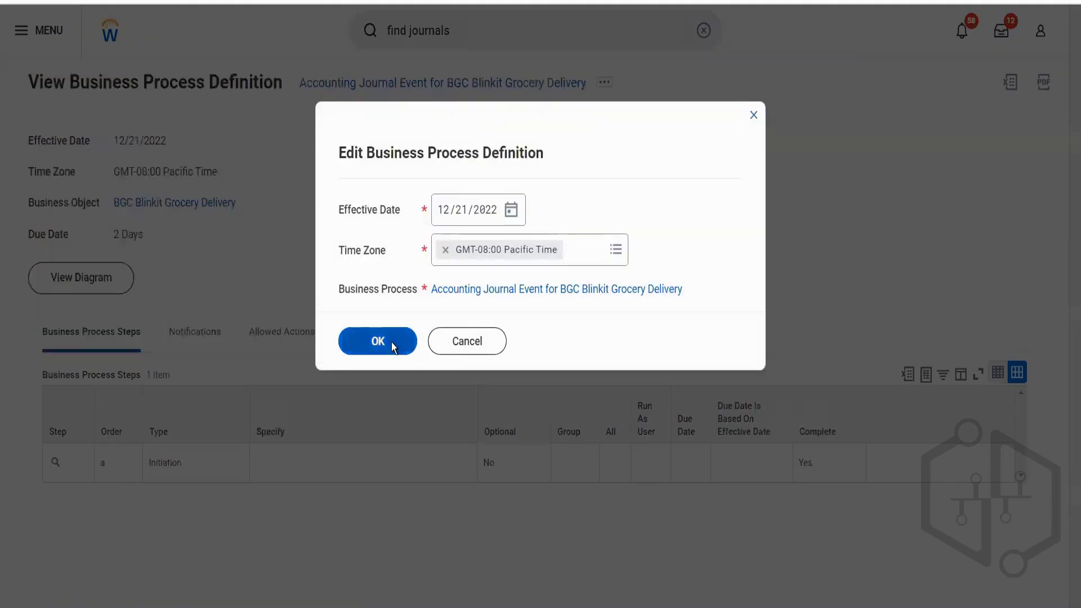
left_click(391, 342)
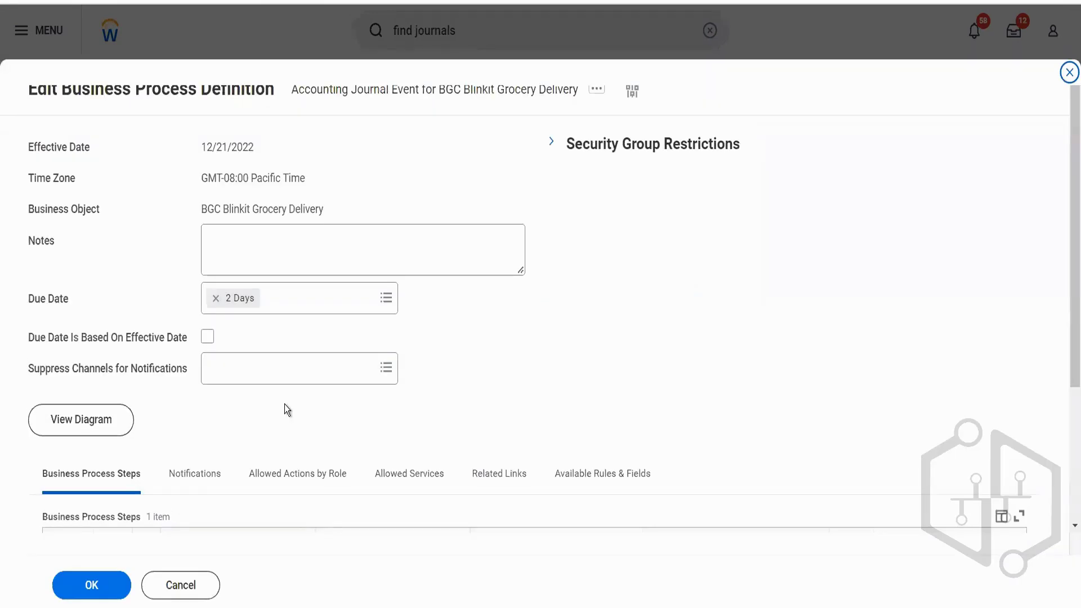
Add a business process step with order b and type Approval to the Accounting Journal Event definition.
scroll(335, 471, "down", 3)
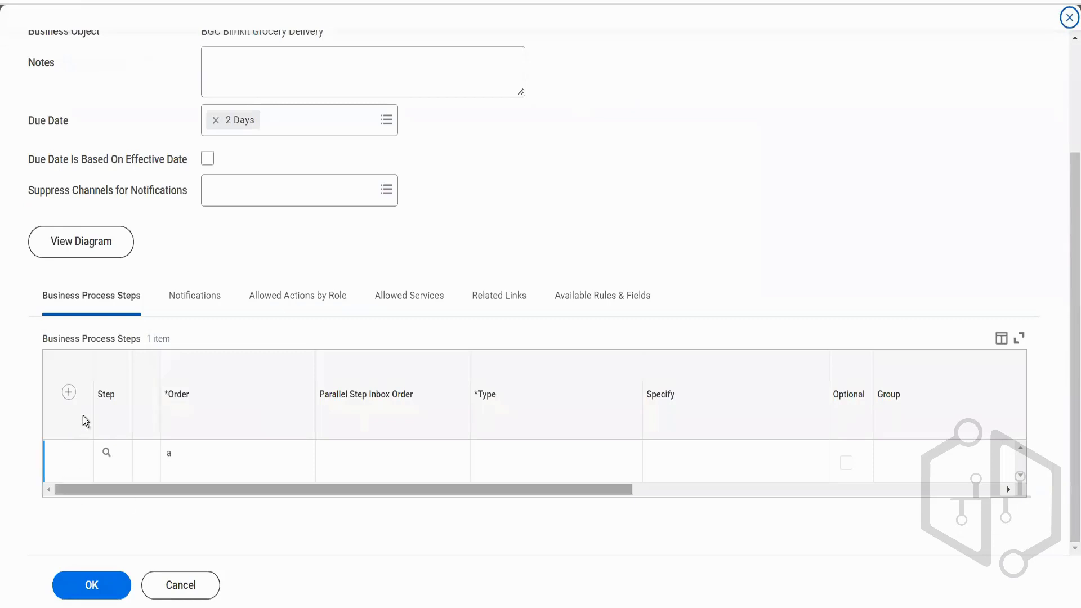
left_click(69, 392)
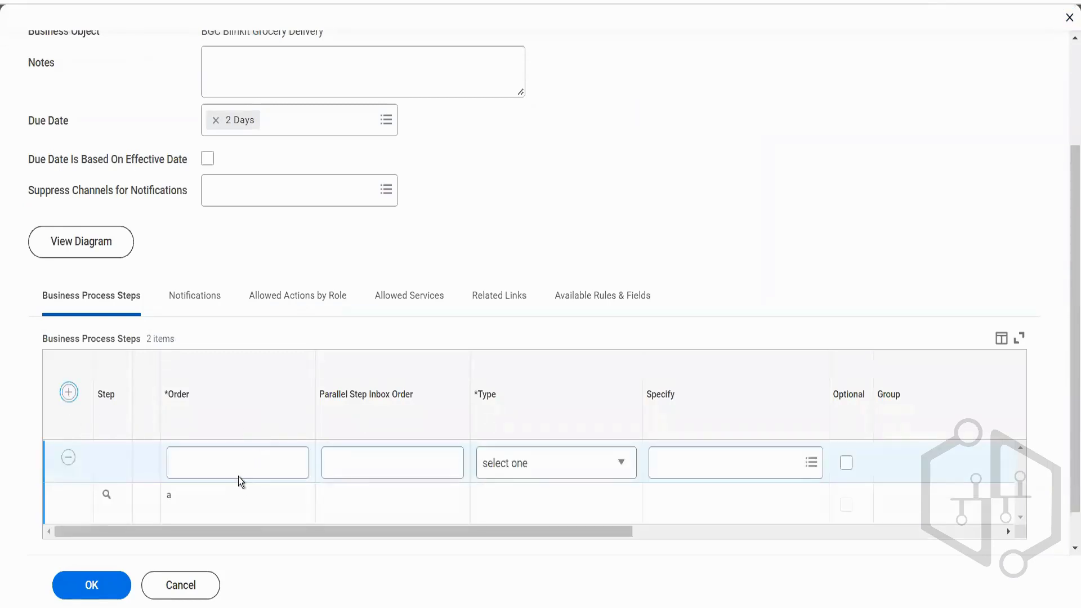
left_click(240, 470)
type("b")
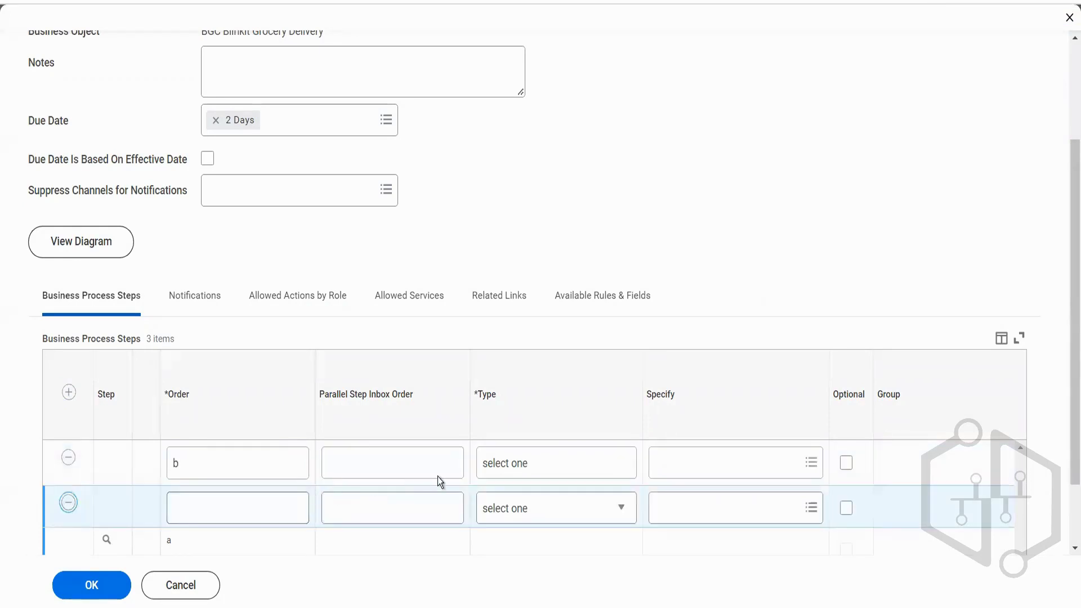
left_click(514, 466)
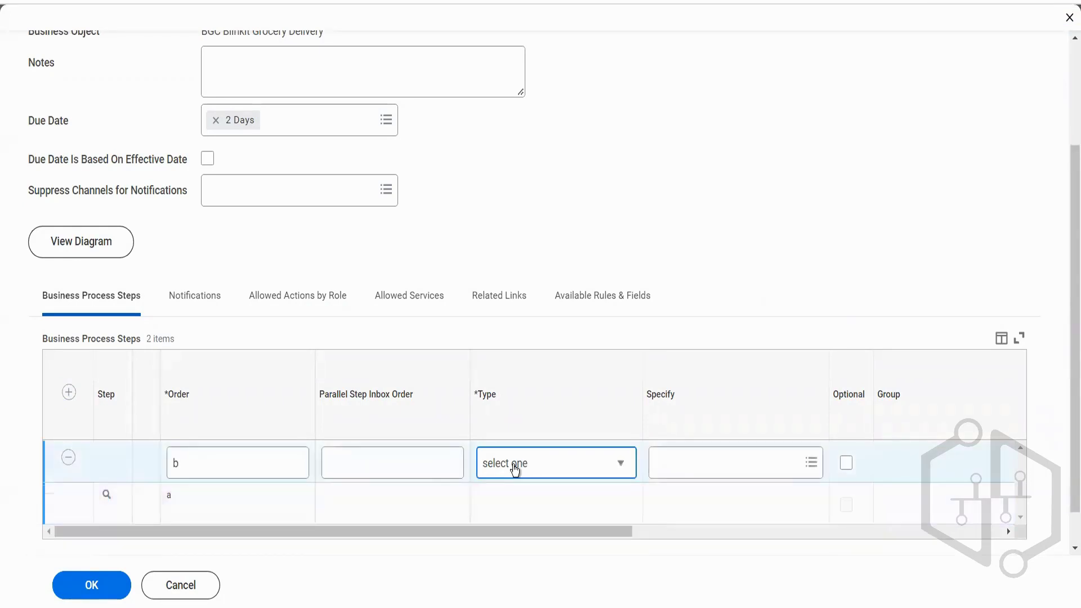
left_click(514, 467)
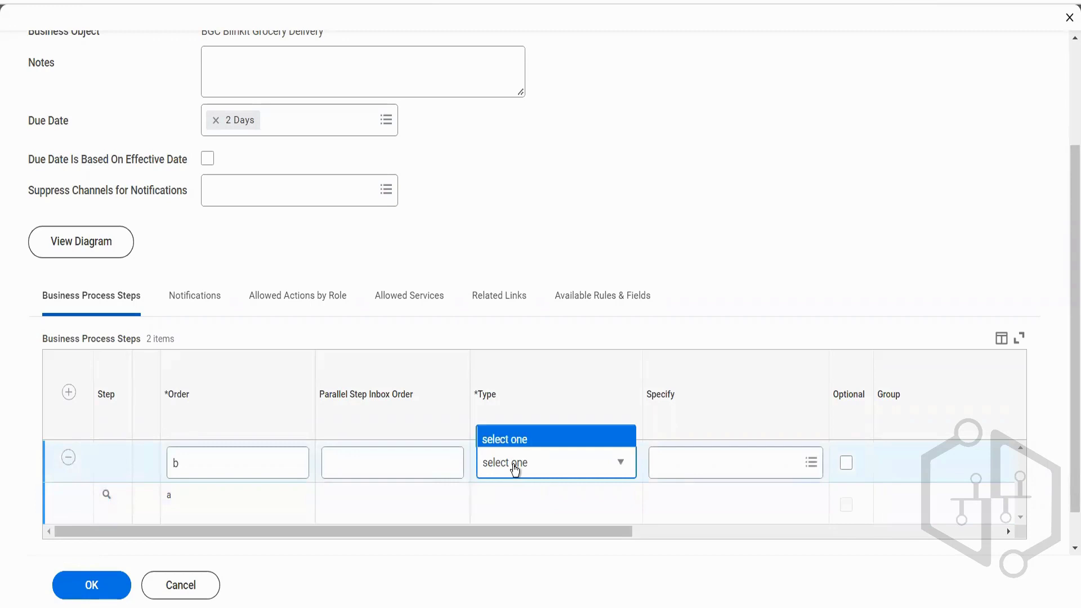
left_click(495, 145)
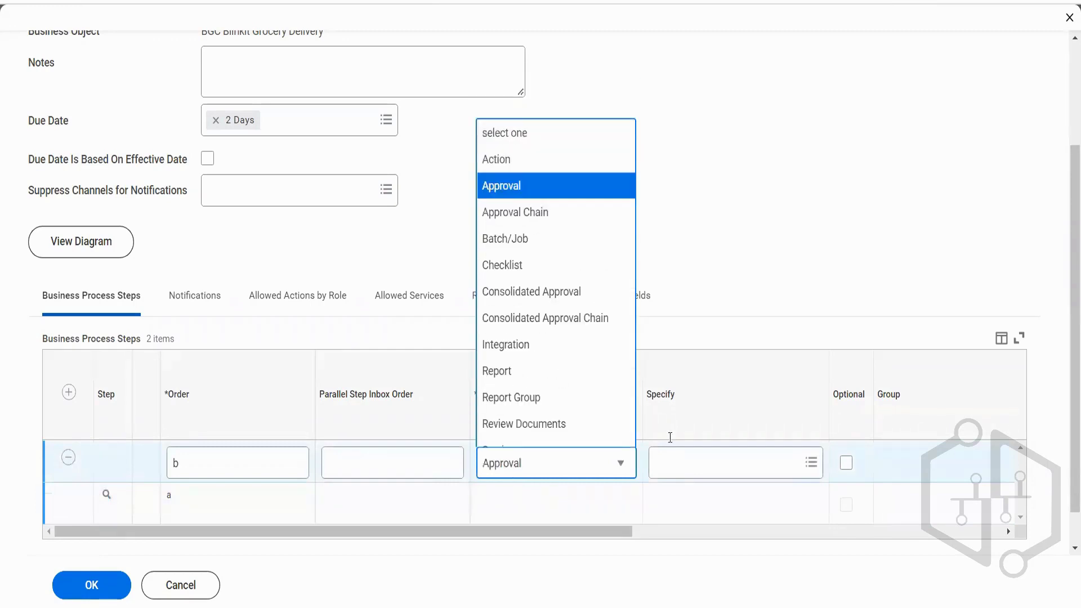
Assign the Accounting Manager security group to approval step b and save the business process definition.
left_click_drag(605, 532, 775, 532)
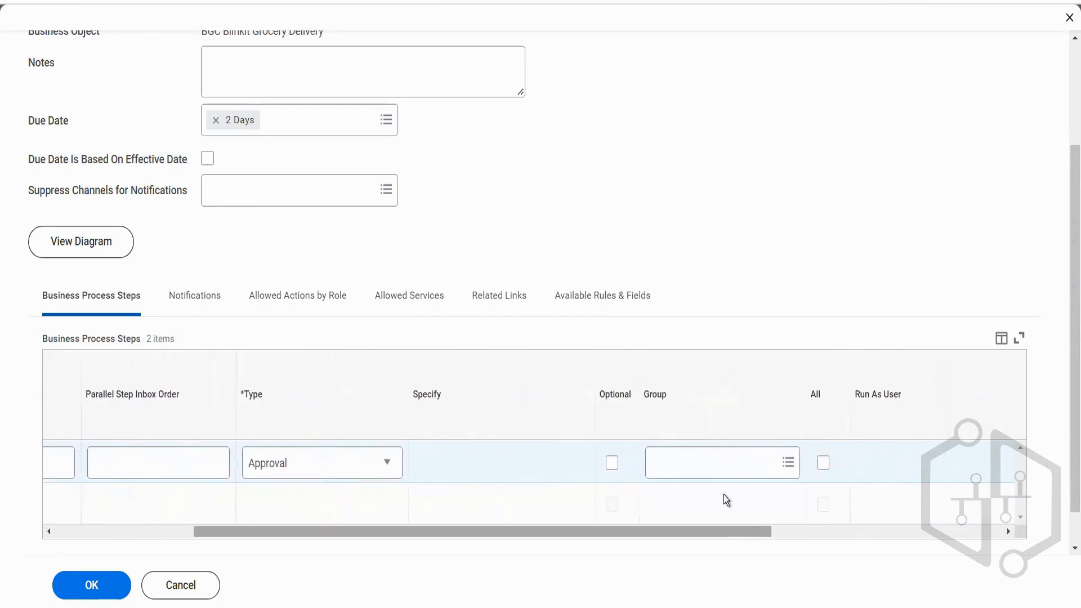
left_click(704, 462)
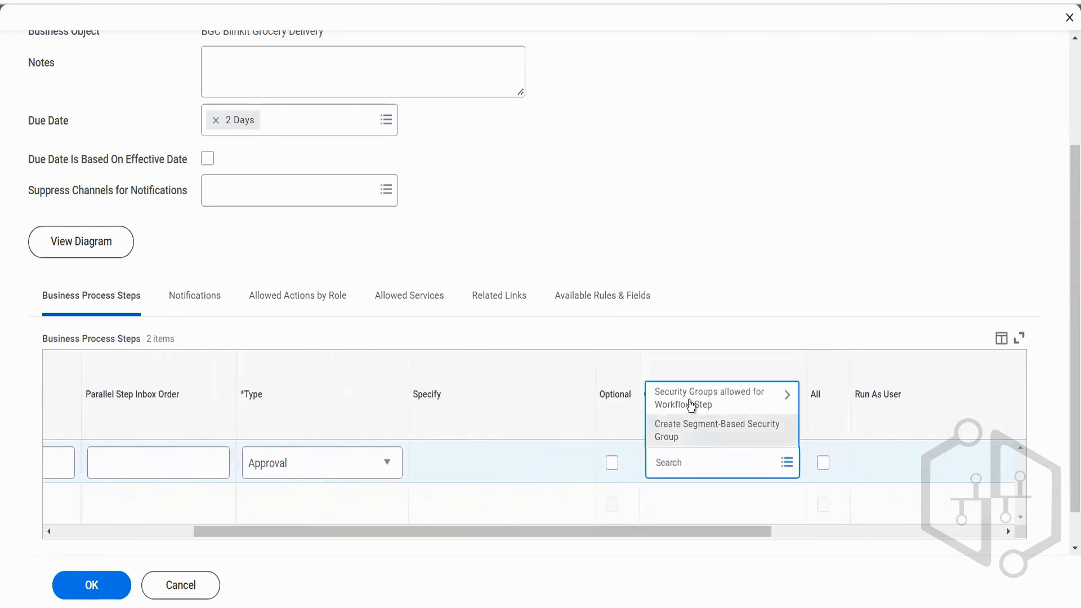
left_click(691, 403)
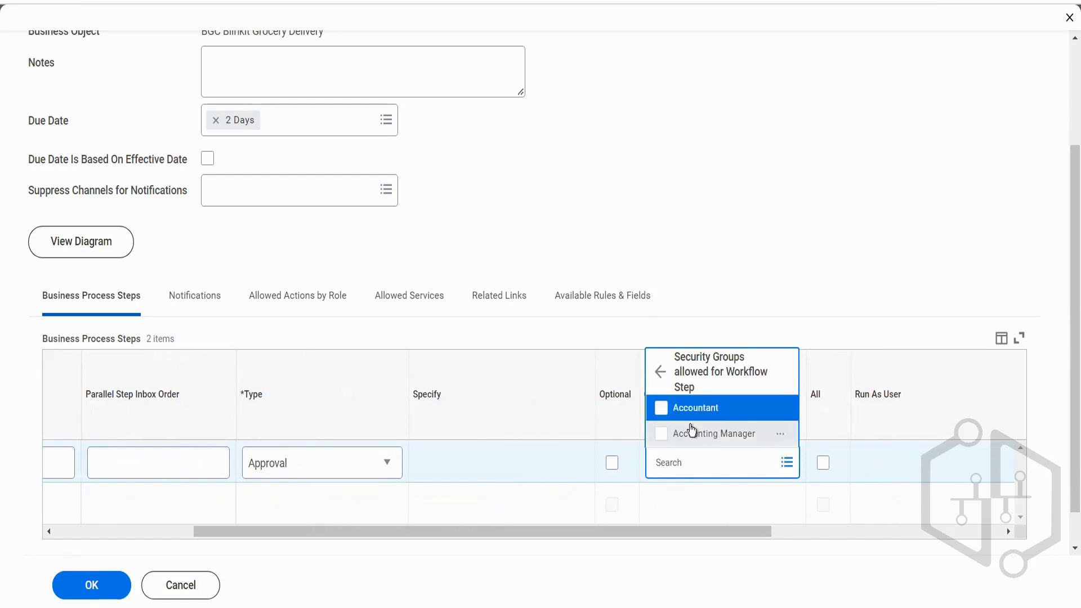
left_click(692, 431)
left_click(617, 171)
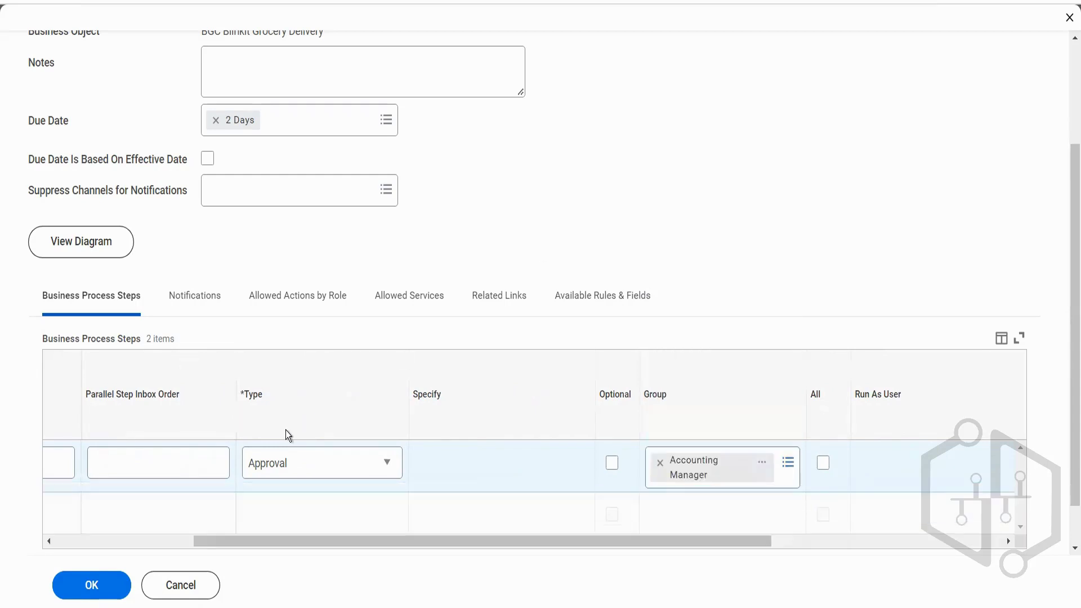
left_click(83, 594)
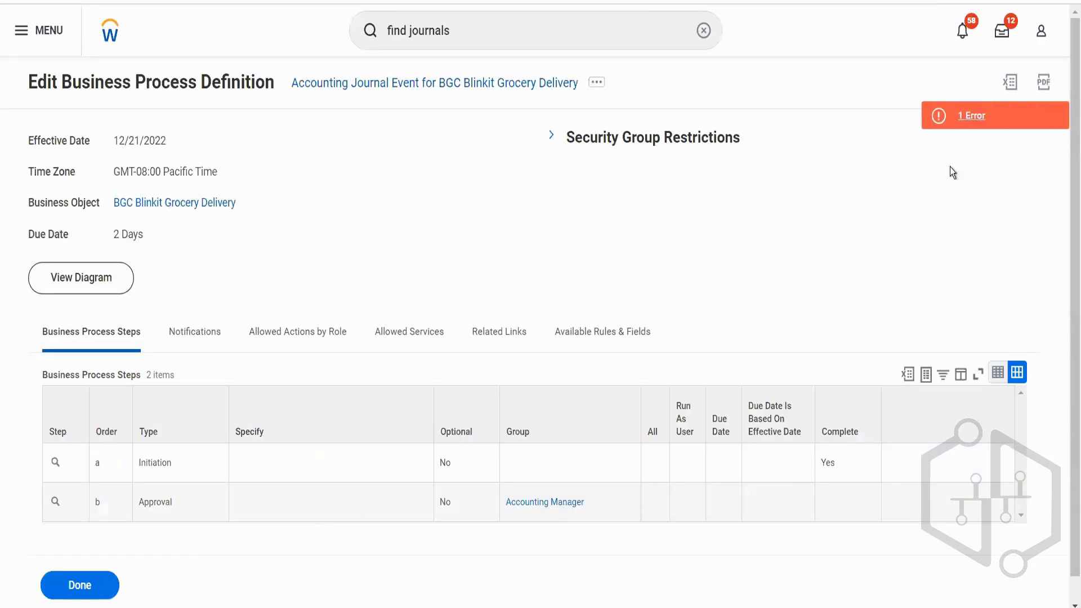
Read the page error on the definition and set approval step b as the completion step.
left_click(962, 113)
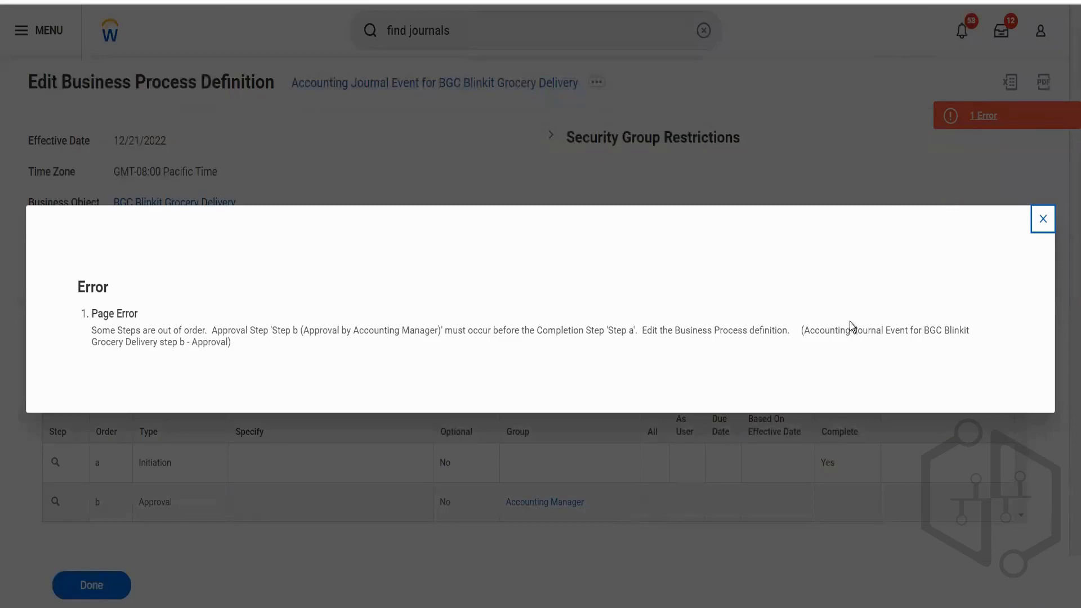
left_click(1035, 221)
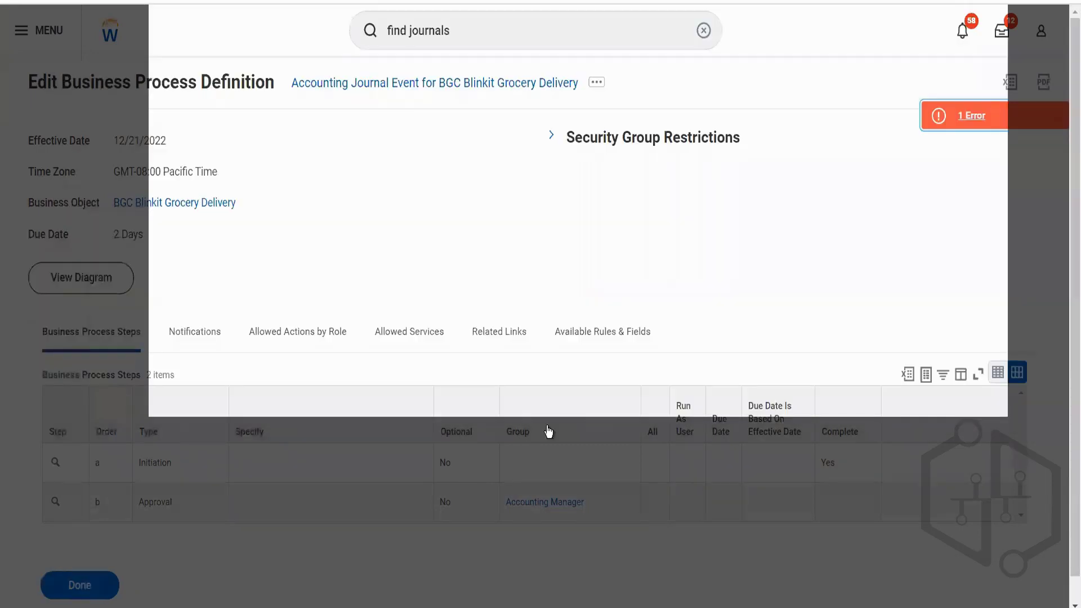
left_click(68, 502)
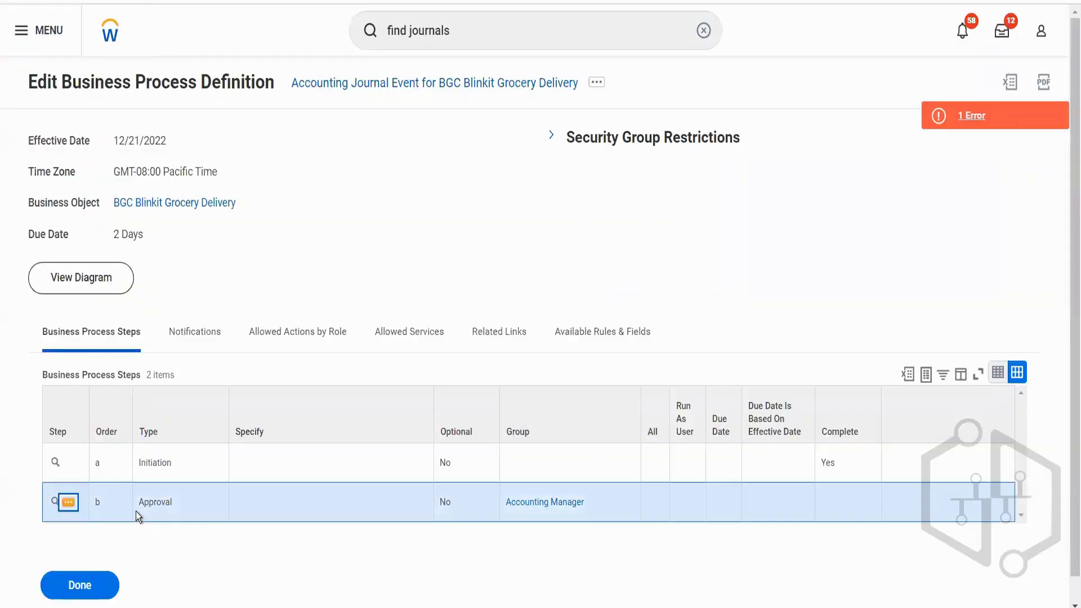
mouse_move(198, 346)
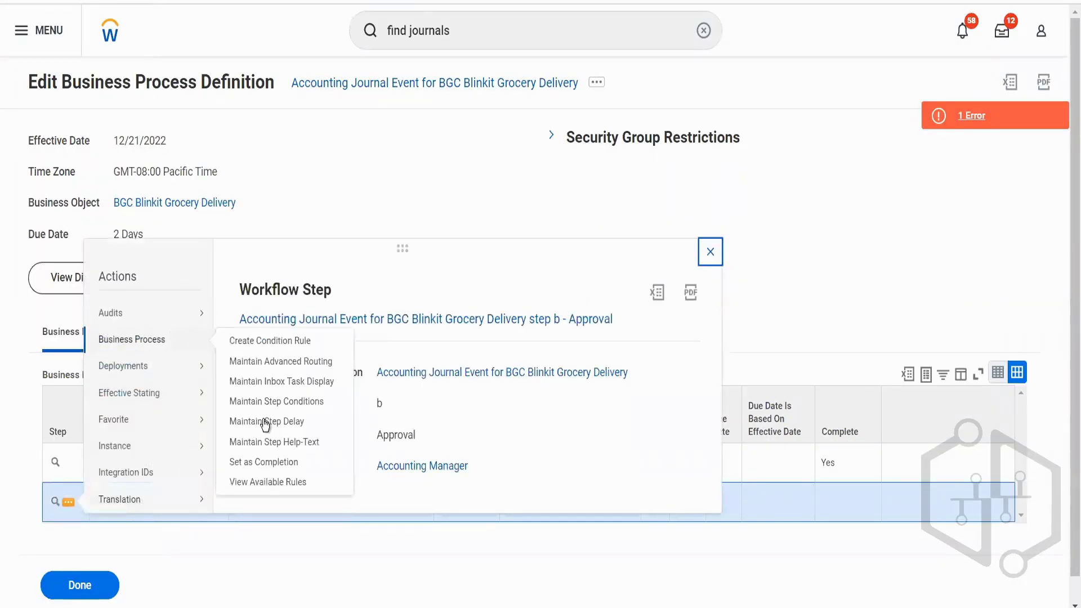
left_click(258, 461)
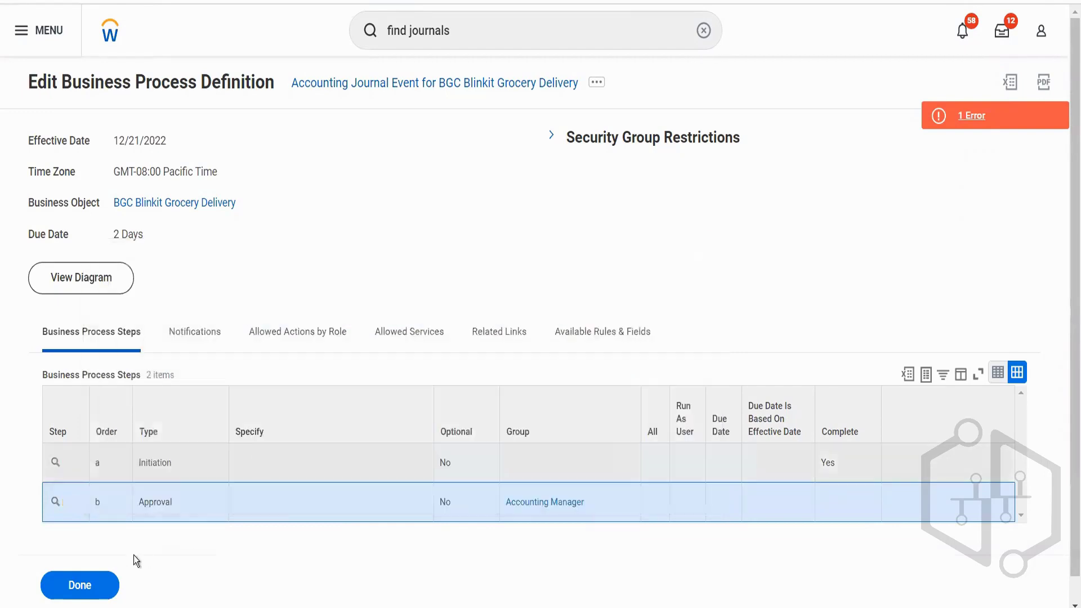
left_click(348, 342)
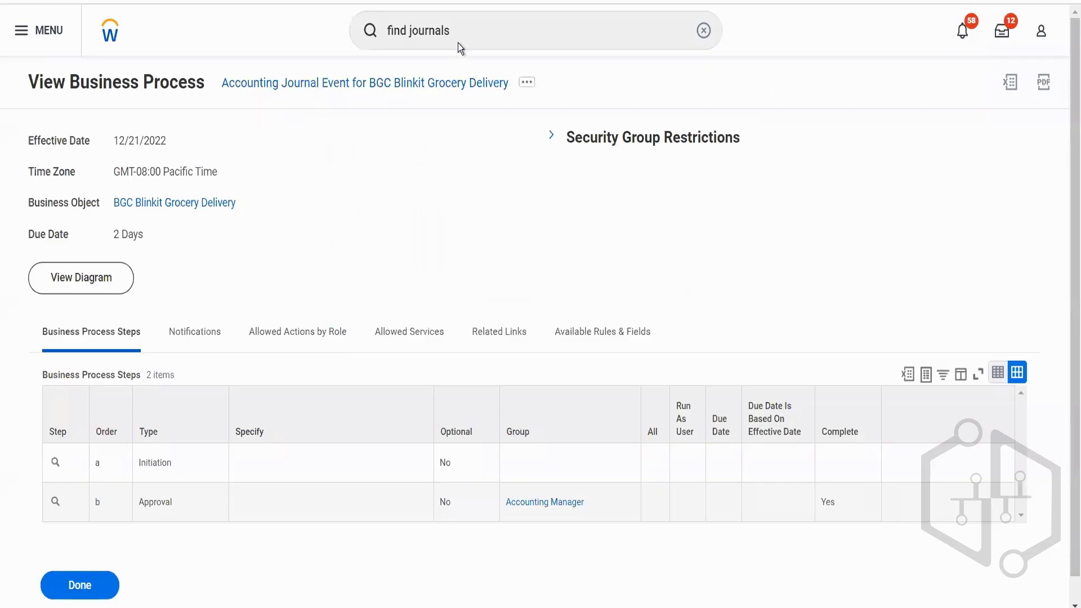
Search for "bgc" and open the BGC Blinkit Grocery Delivery company.
left_click(462, 38)
left_click_drag(409, 48, 380, 51)
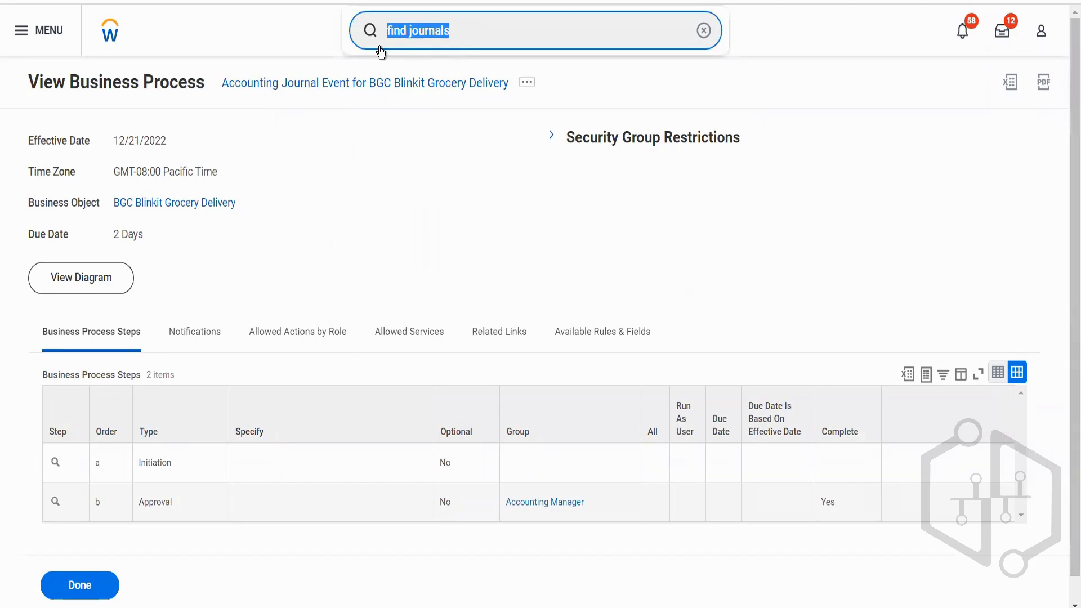
type("bgc")
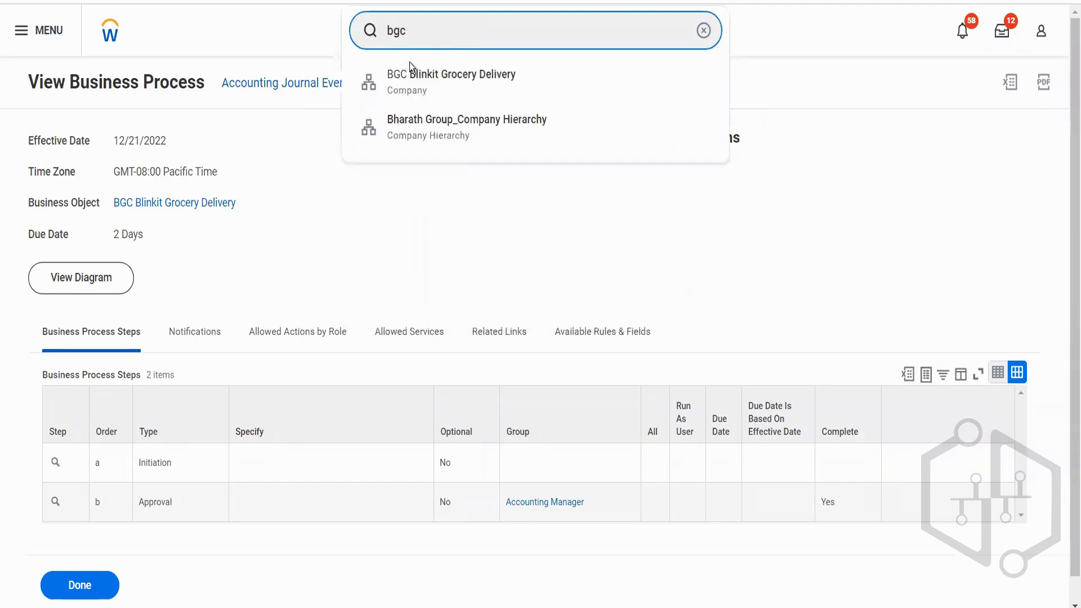
left_click(417, 73)
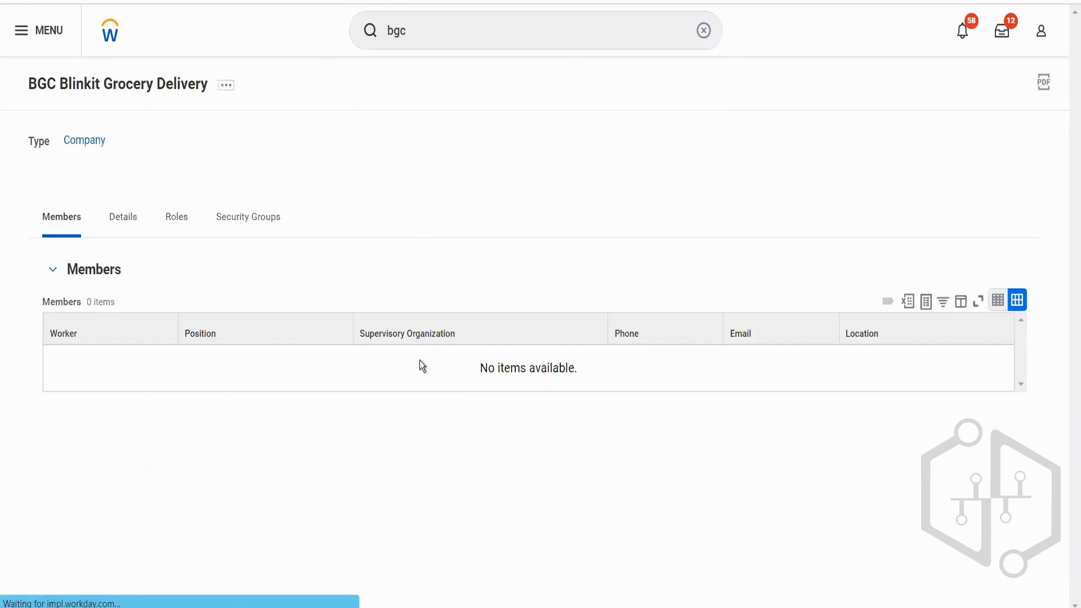
left_click(225, 85)
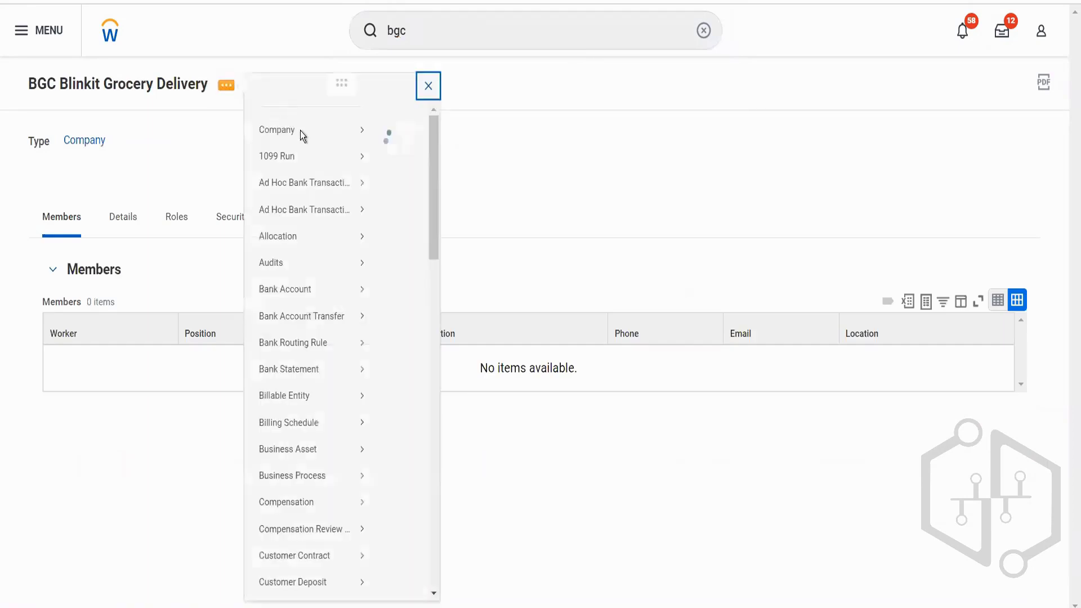
mouse_move(321, 371)
scroll(322, 374, "down", 10)
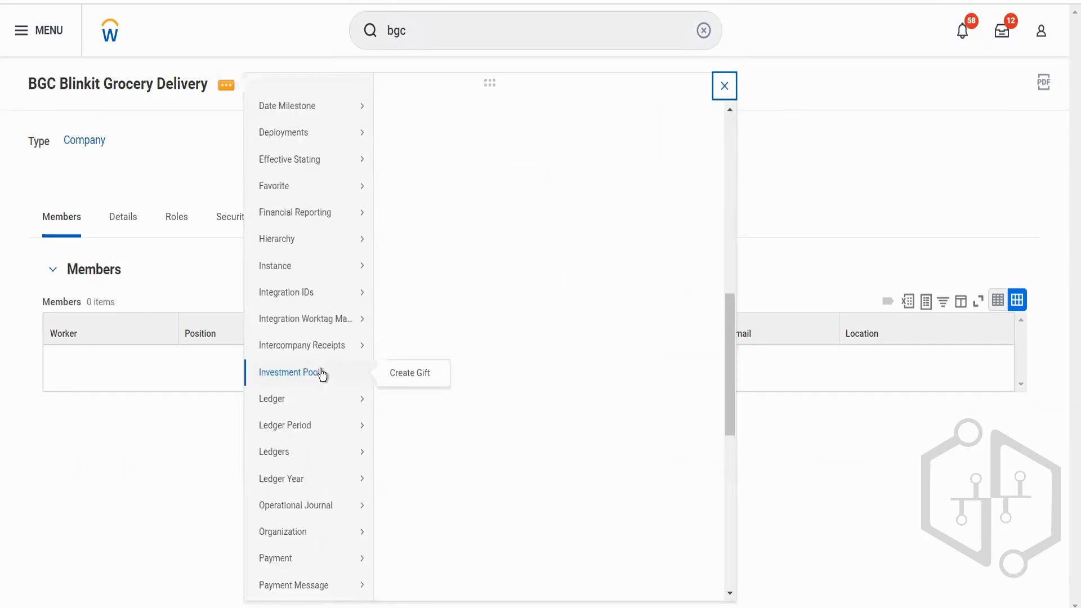
mouse_move(332, 528)
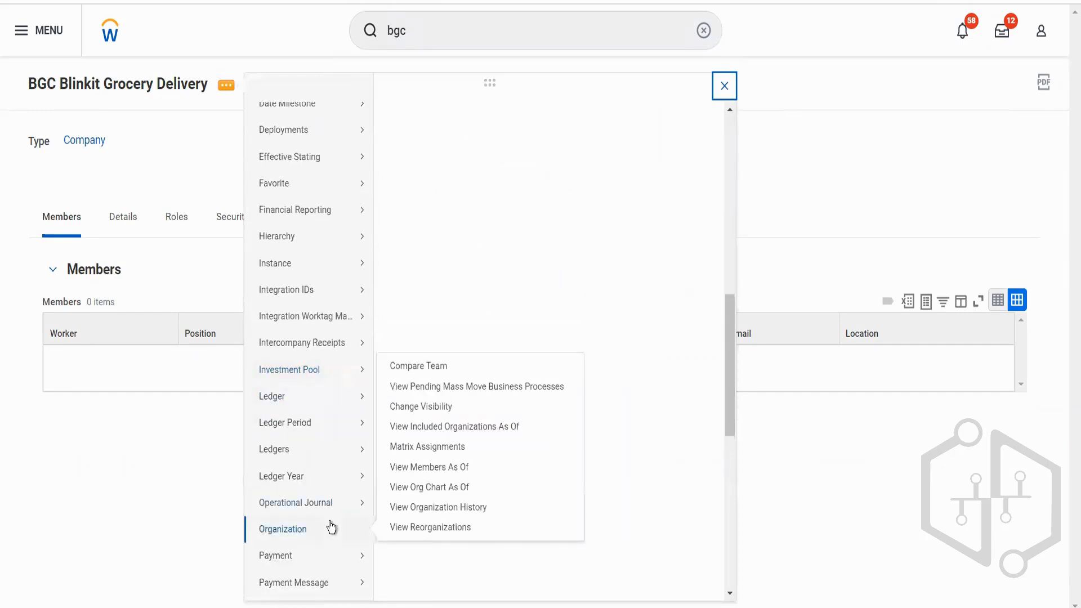
scroll(332, 527, "down", 4)
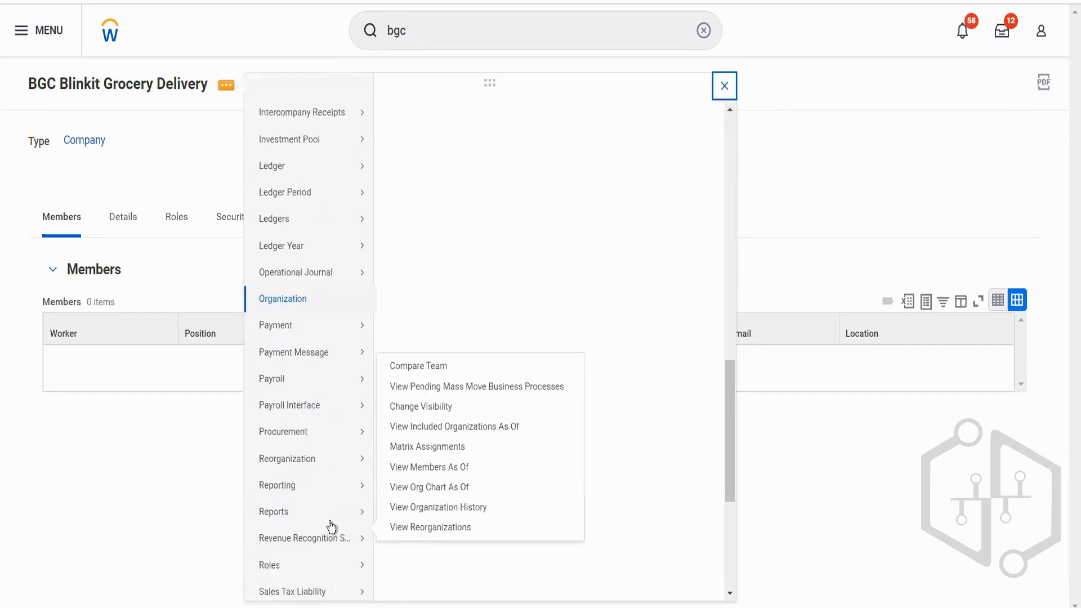
left_click(123, 218)
left_click(167, 182)
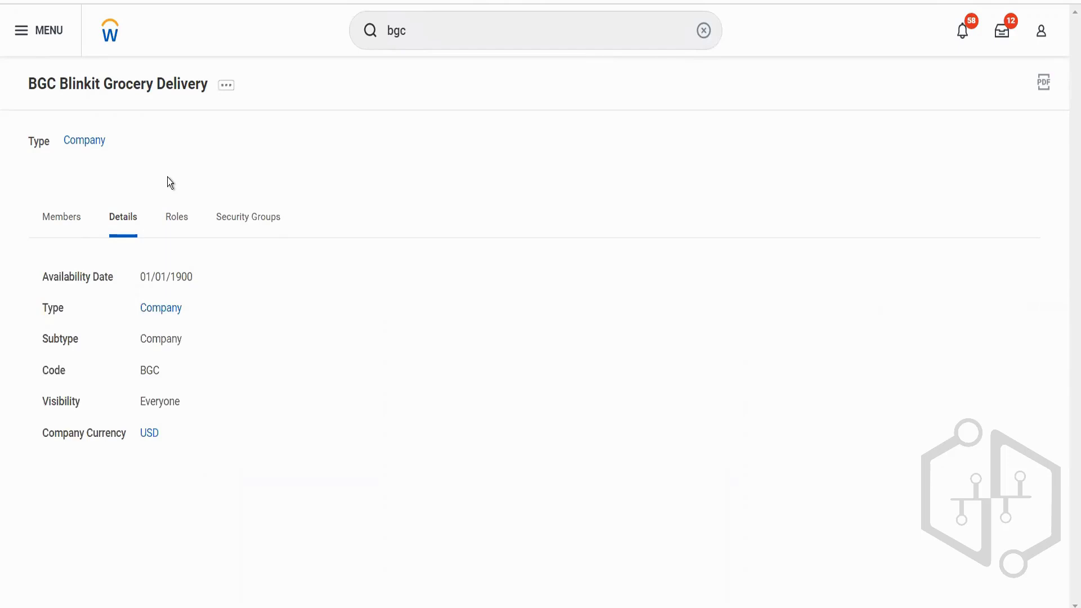
Filter the company's assignable roles to all matches for "acc mana" and check who is assigned to them.
left_click(175, 223)
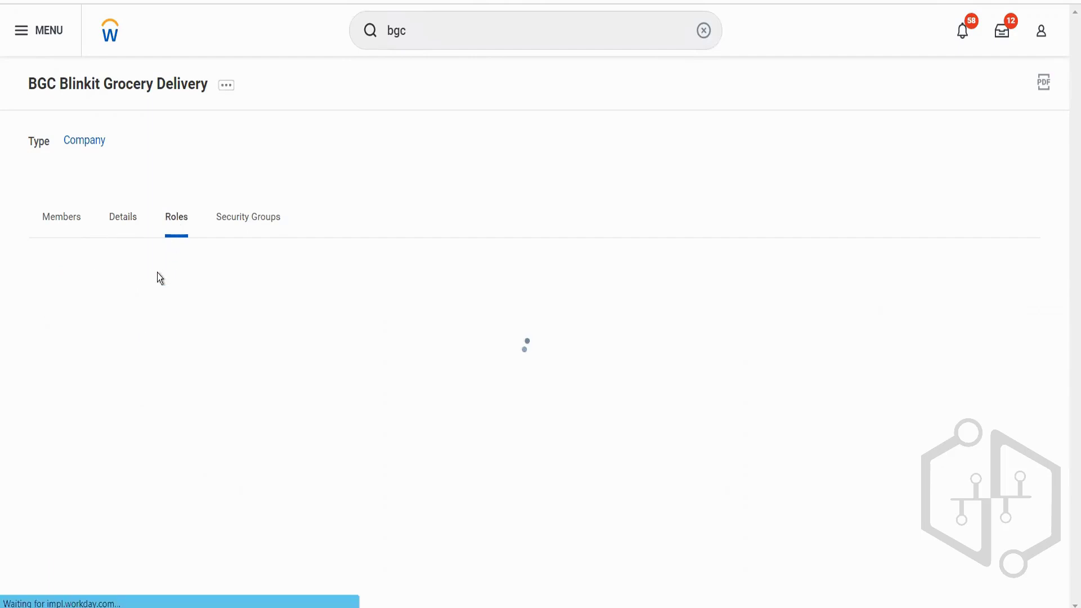
left_click(142, 299)
left_click(151, 504)
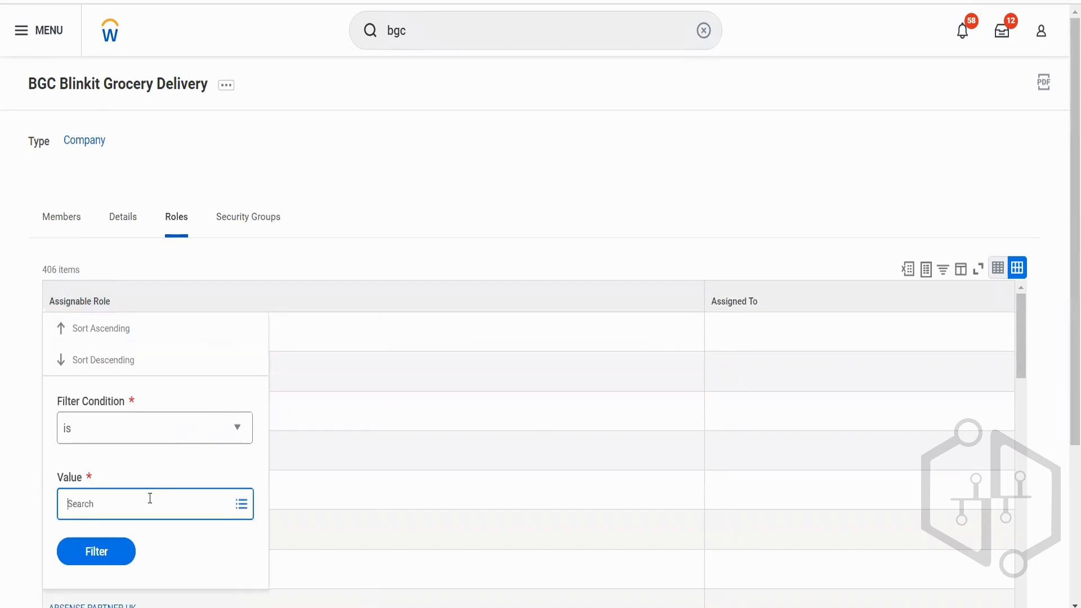
type("acc mana")
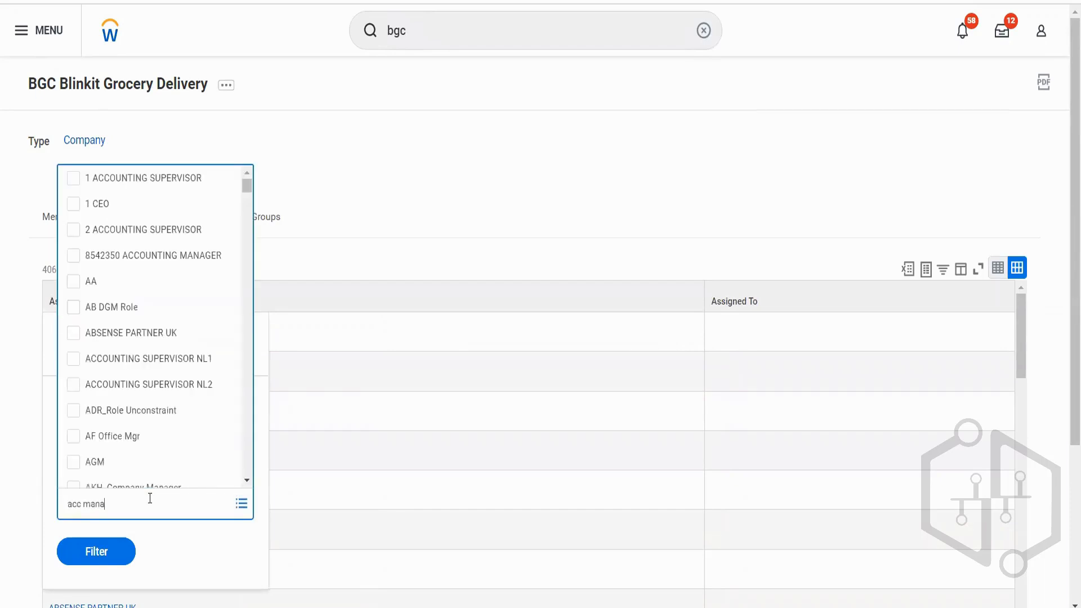
key("Return")
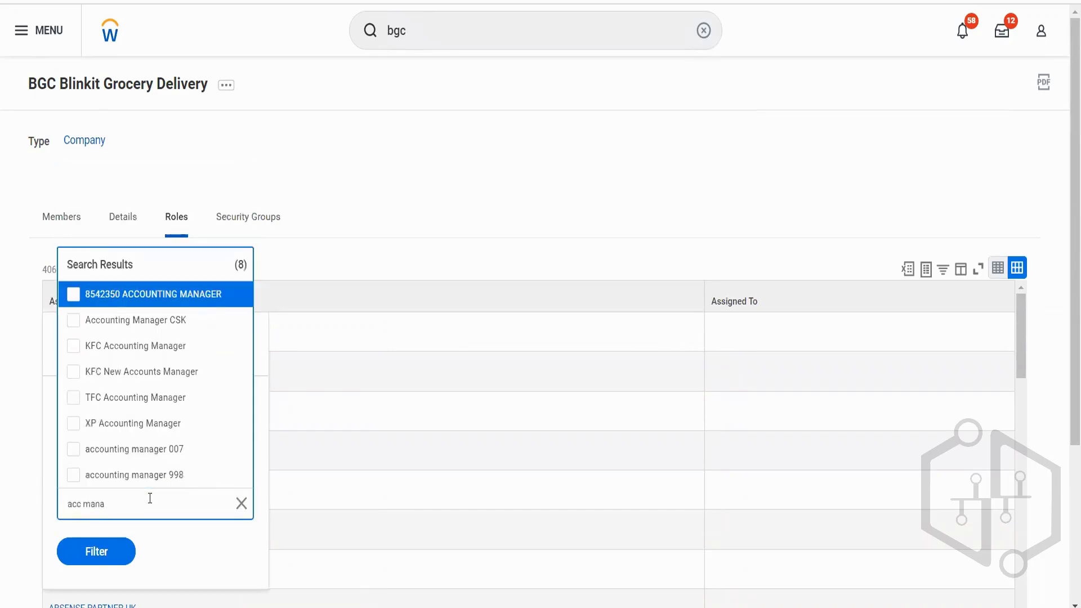
key("ctrl+a")
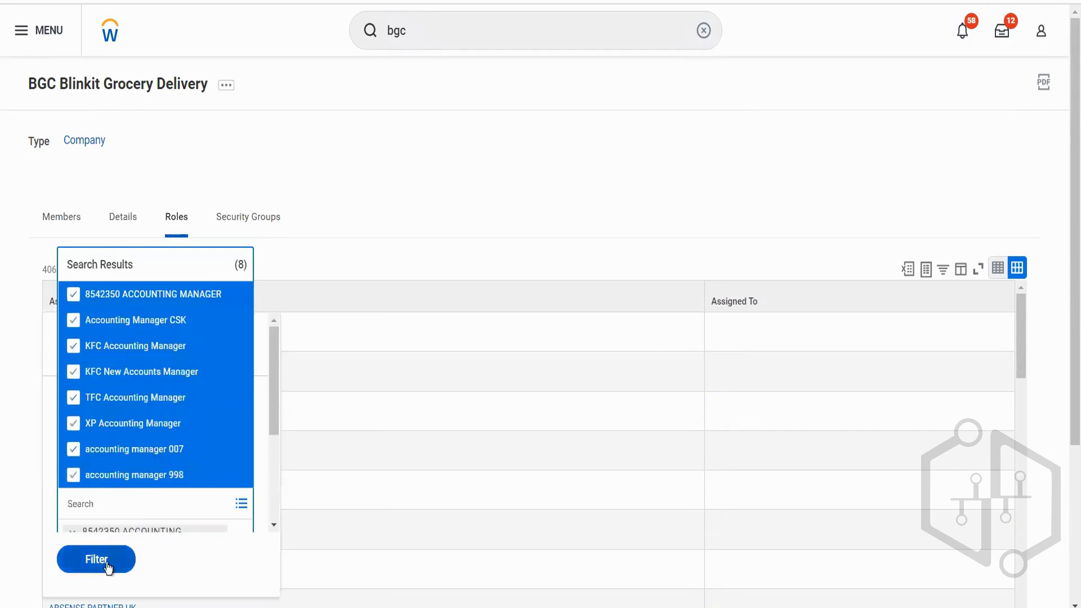
left_click(107, 564)
scroll(444, 498, "down", 2)
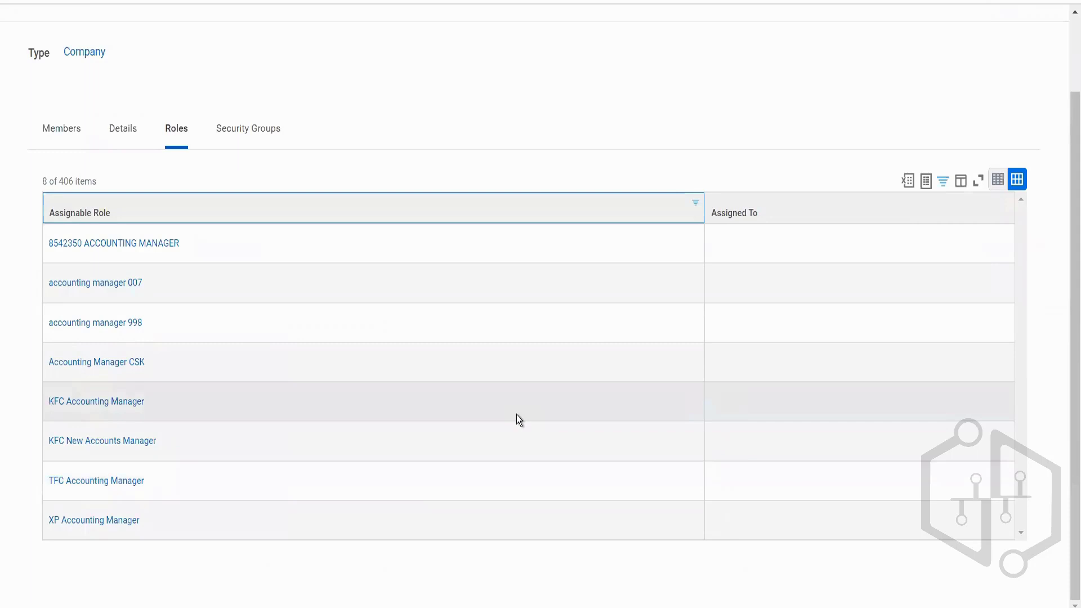
scroll(477, 224, "up", 2)
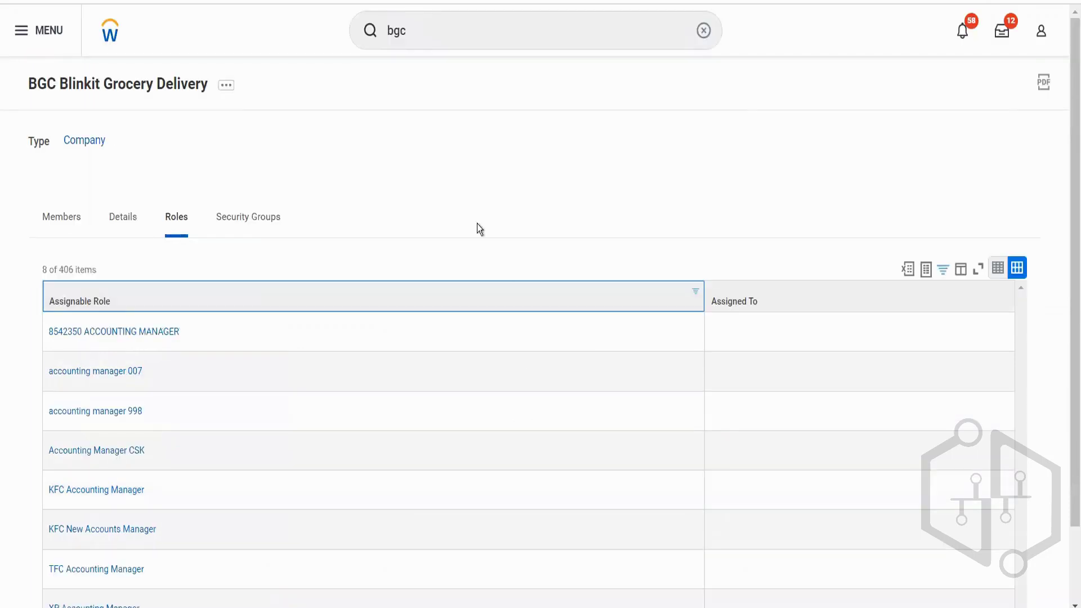
Search for "bhc" and open the BHC Blinkit Holdings CH company hierarchy.
left_click(416, 34)
left_click_drag(404, 32, 364, 31)
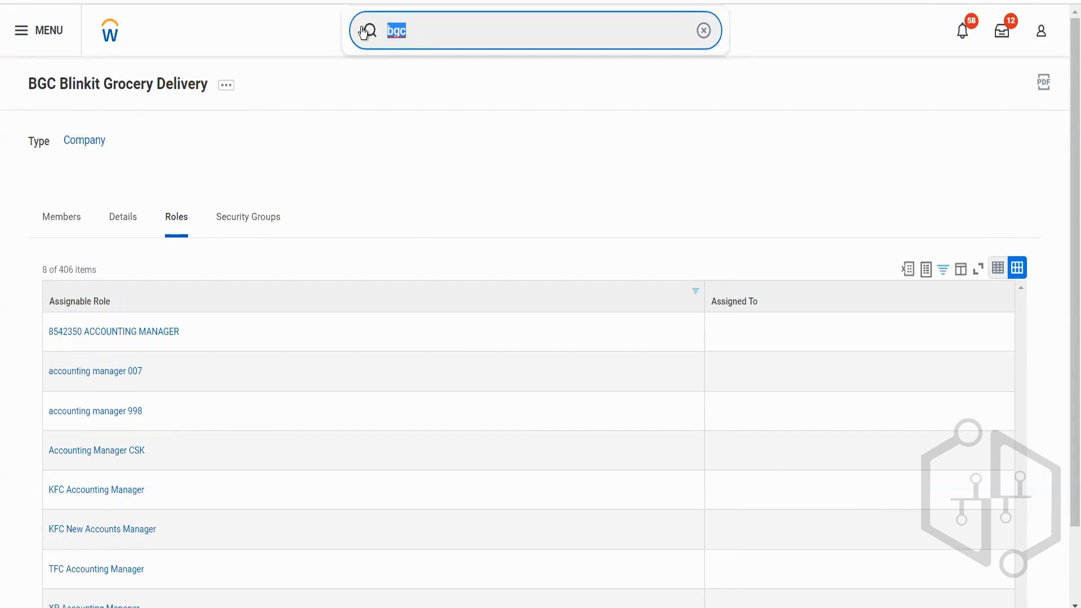
type("bhc")
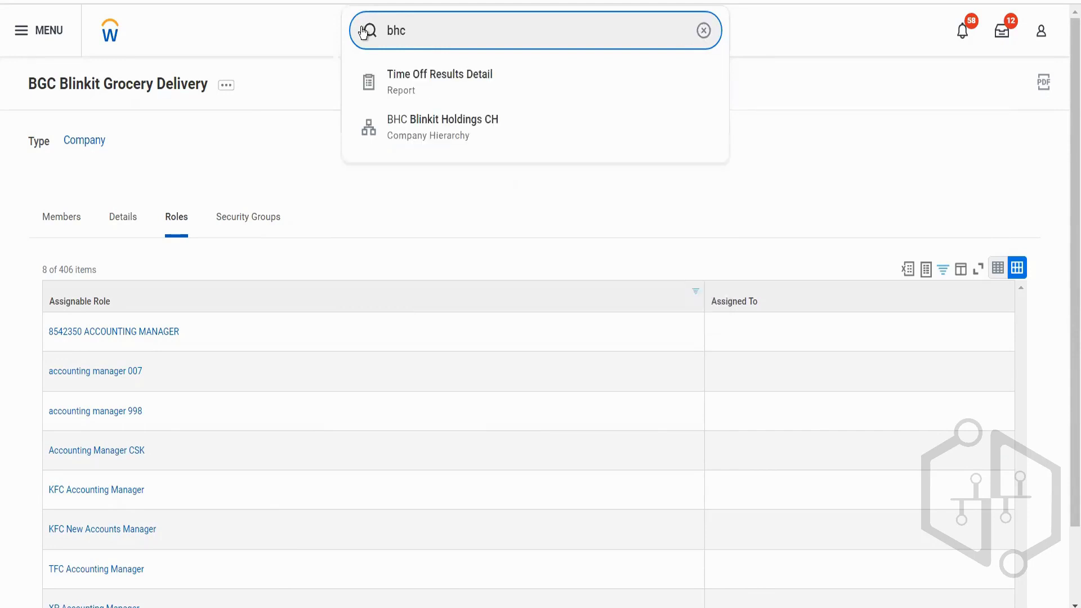
left_click(434, 127)
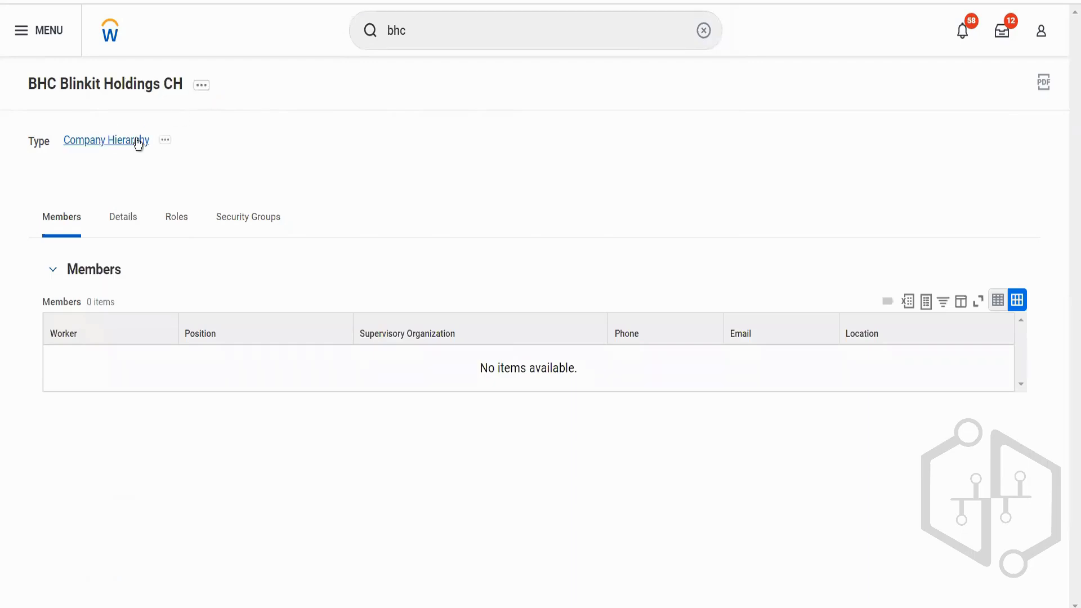
Start assigning included organizations to BHC Blinkit Holdings CH under the Blinkit Reorg (01/01/1900) reorganization.
left_click(200, 90)
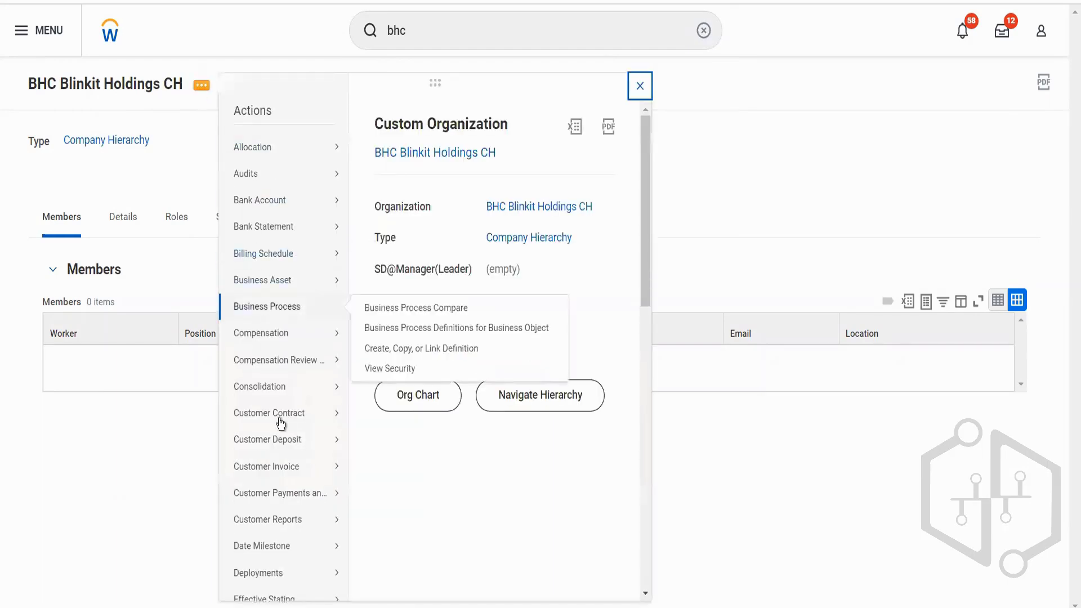
mouse_move(279, 418)
scroll(280, 423, "down", 2)
scroll(279, 422, "down", 5)
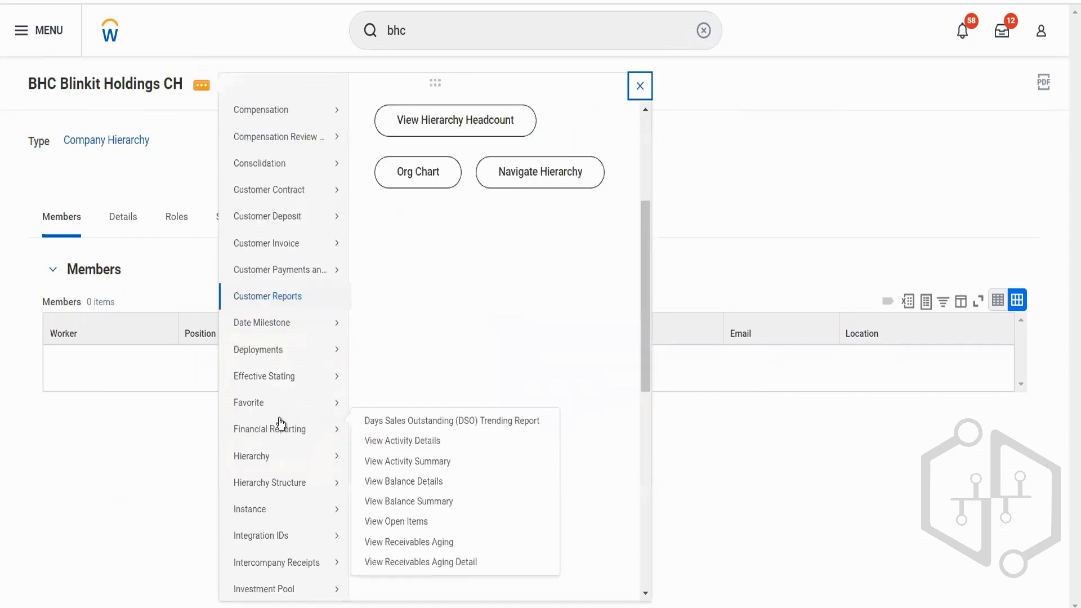
scroll(287, 490, "down", 2)
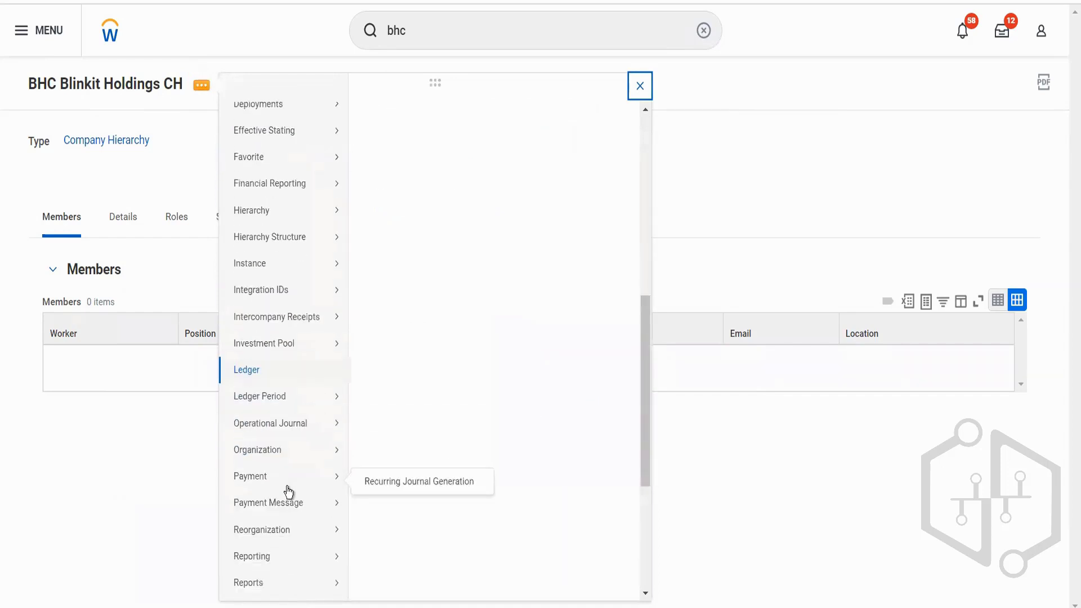
mouse_move(289, 538)
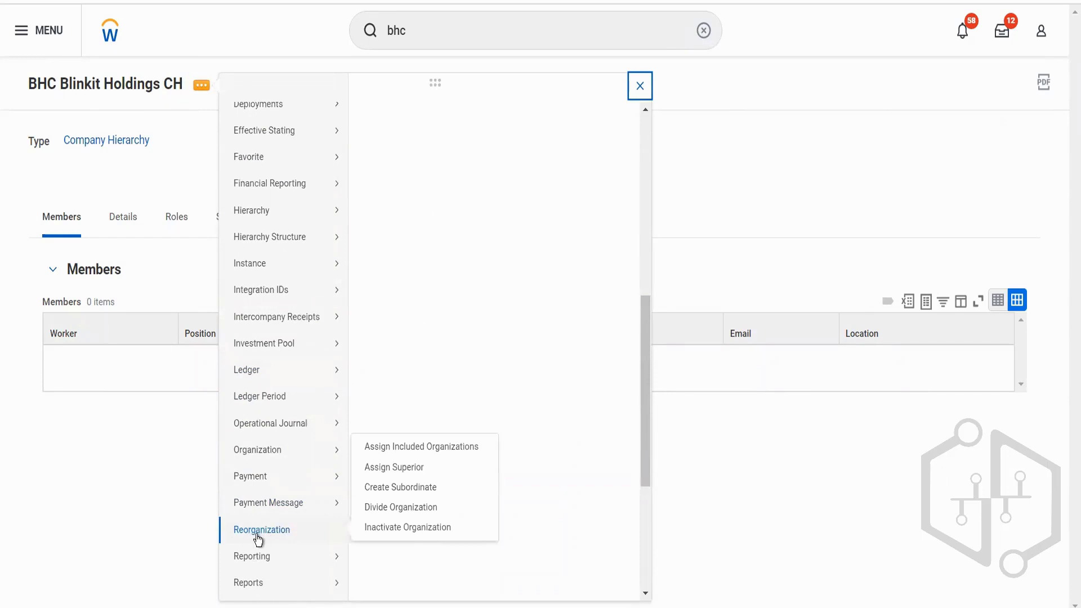
left_click(417, 448)
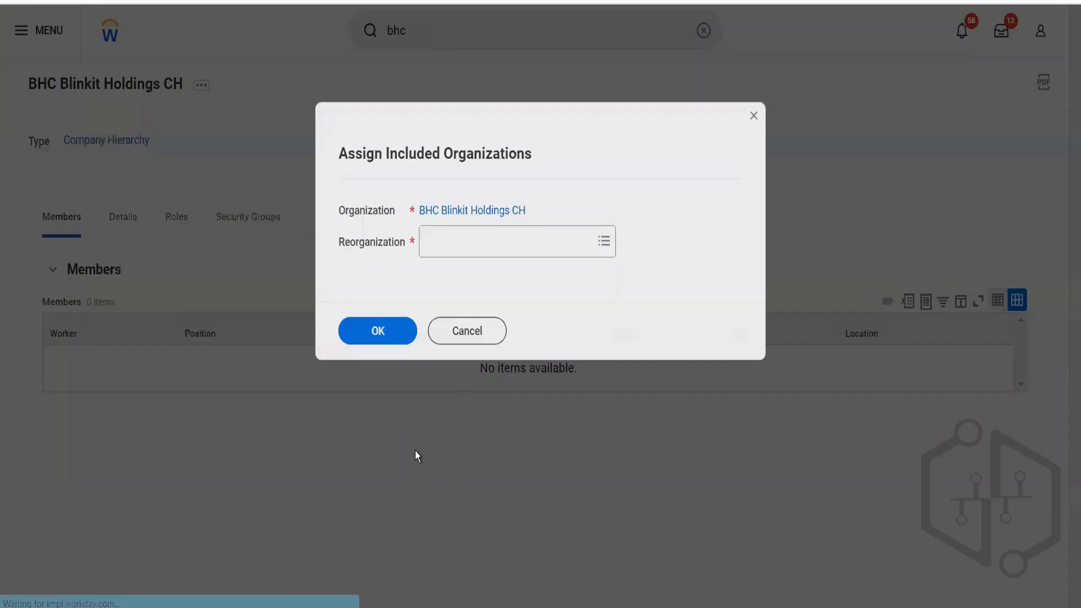
left_click(503, 235)
type("blinkit")
key("Return")
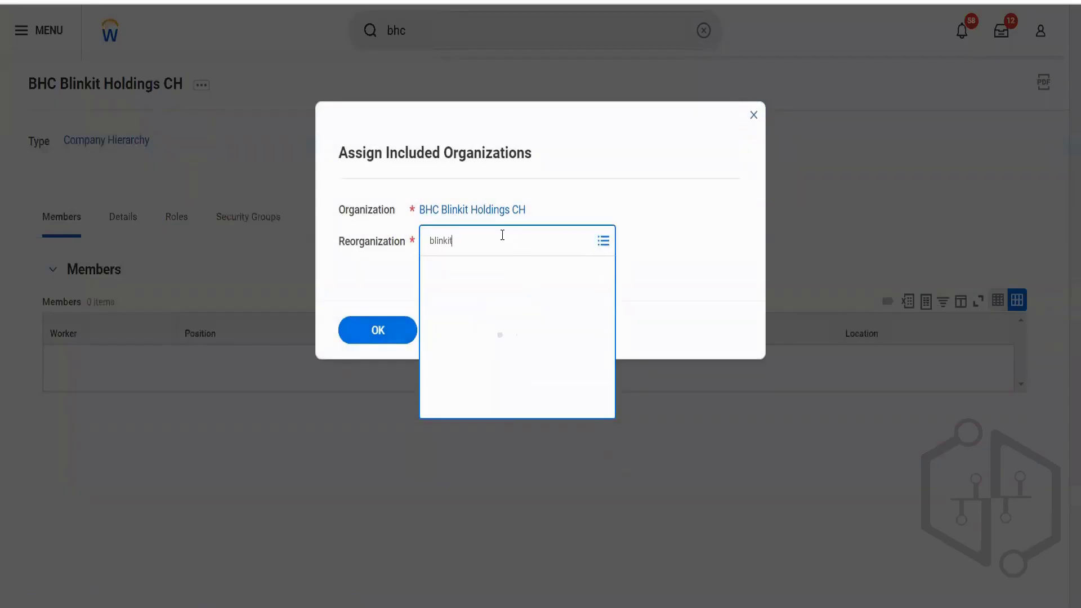
left_click(410, 330)
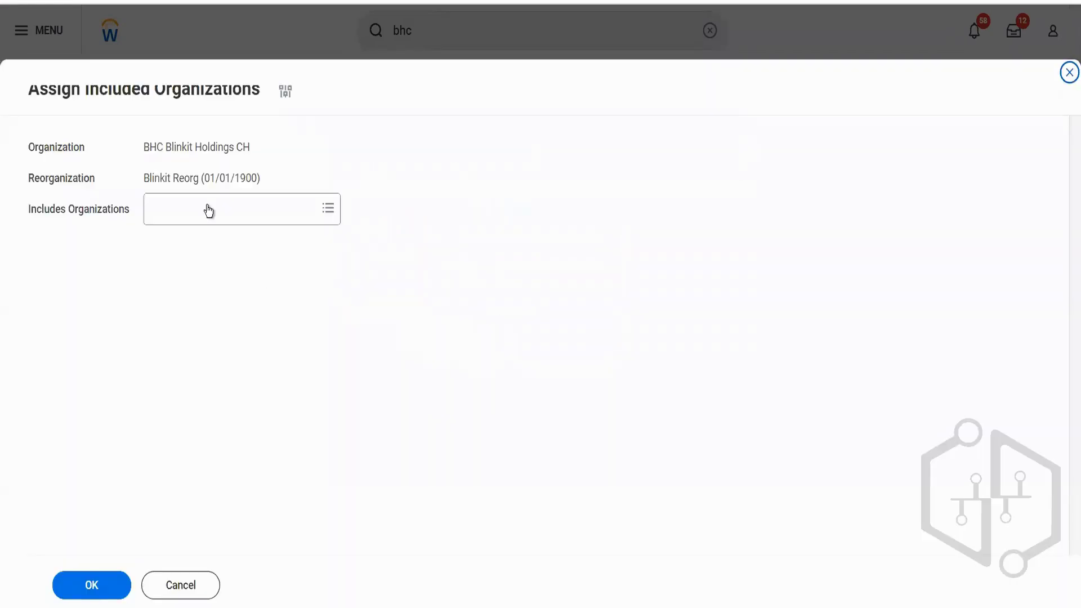
Include BGC Blinkit Grocery Delivery in the BHC Blinkit Holdings CH hierarchy and submit the assignment.
left_click(209, 205)
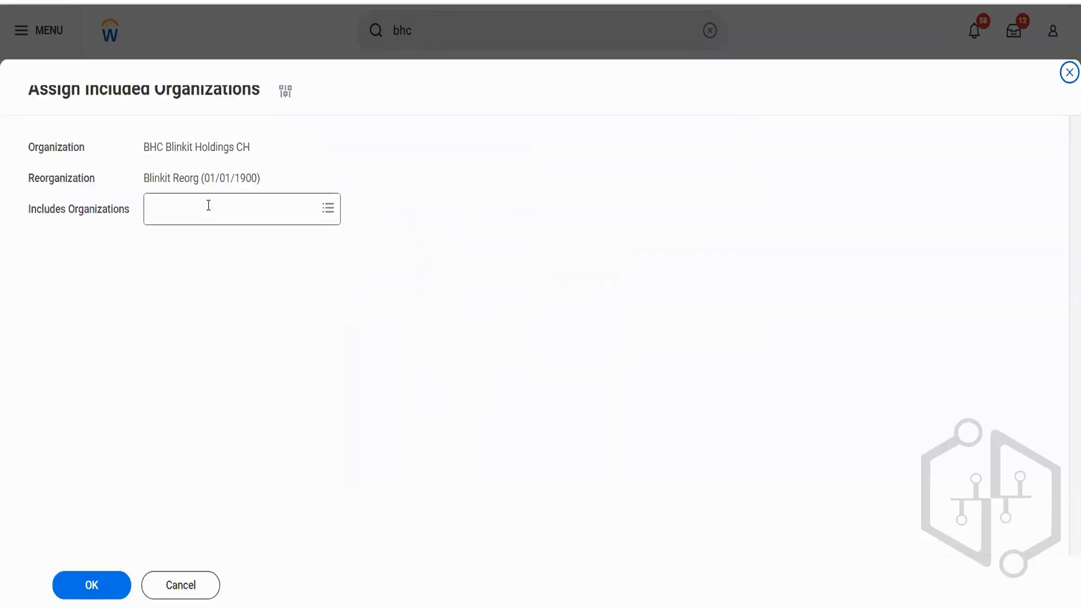
type("bgc")
key("Return")
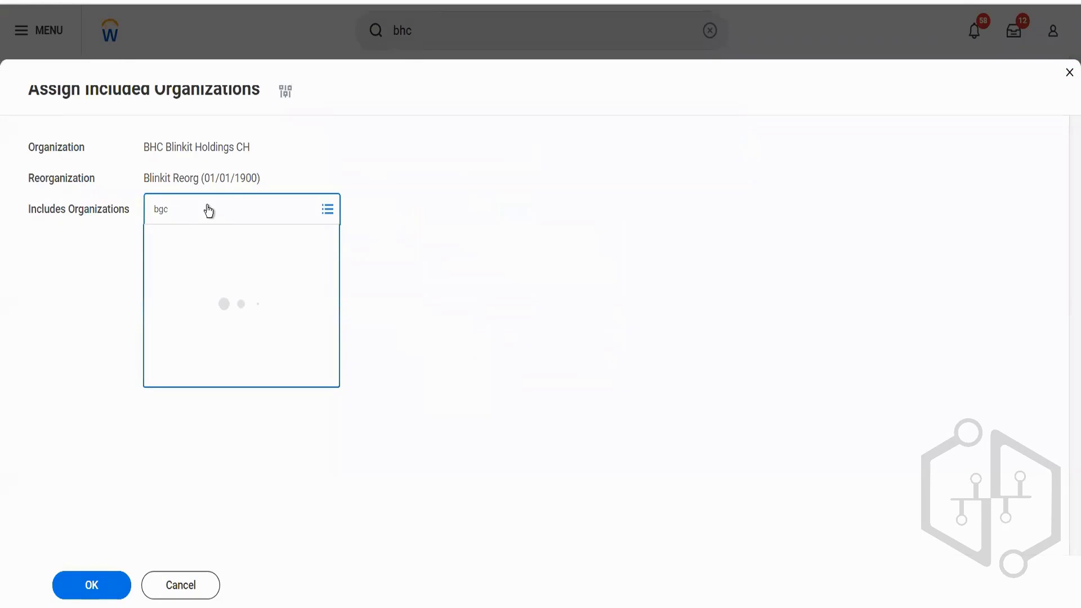
left_click(93, 364)
left_click(88, 584)
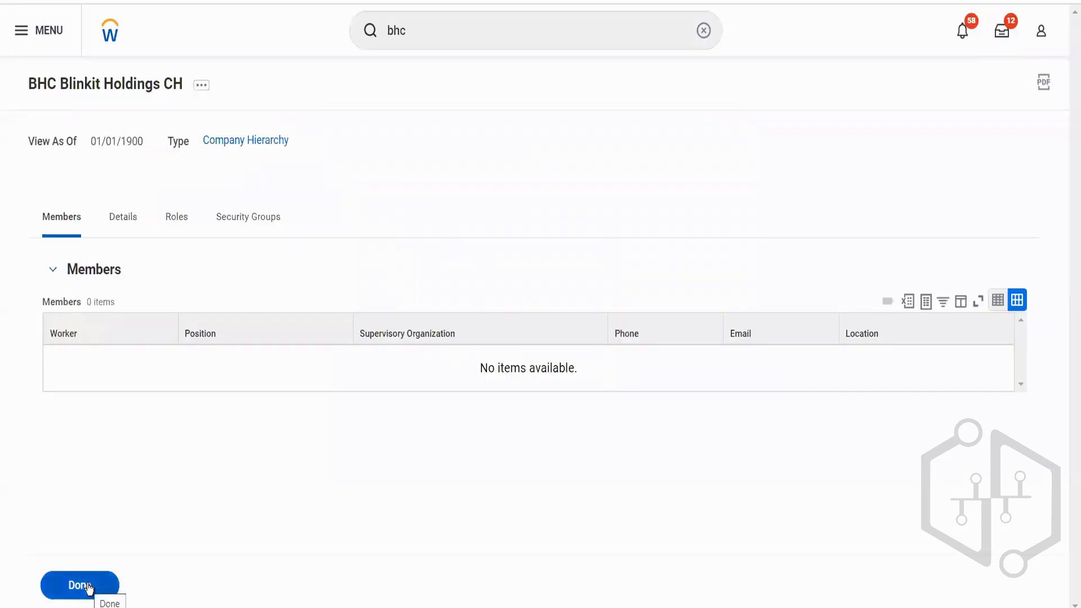
Check the organizations included in BHC Blinkit Holdings CH in its details and hierarchy chart, and reopen the hierarchy from the chart.
left_click(119, 213)
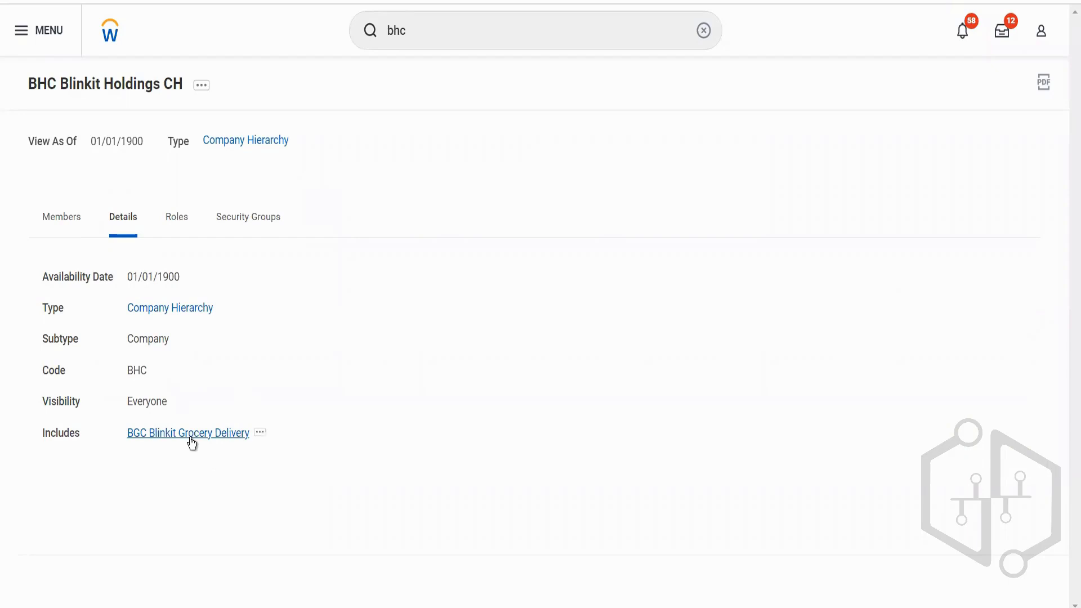
left_click(202, 86)
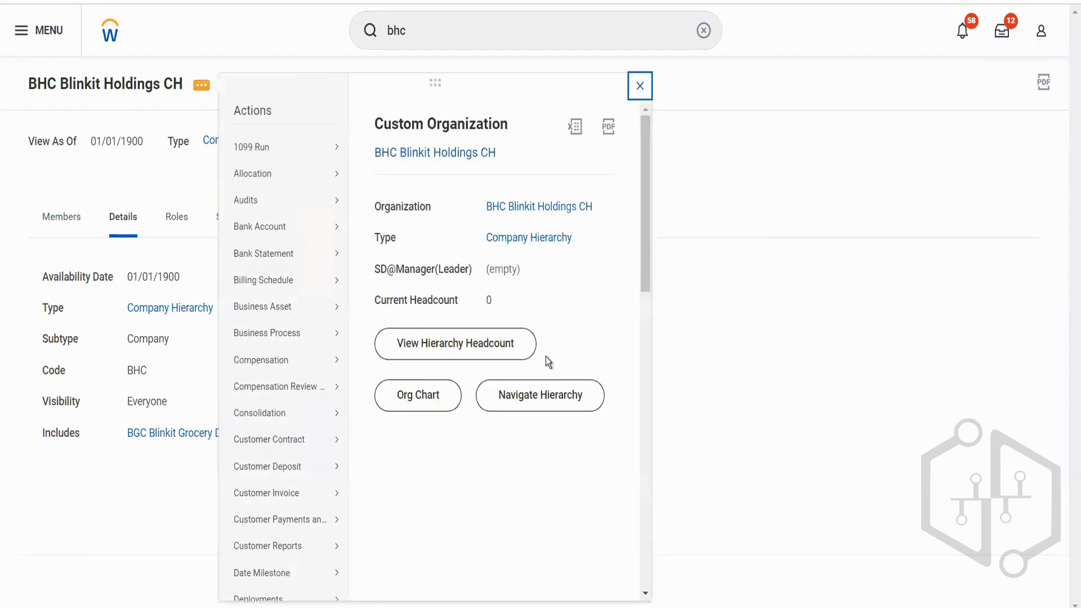
left_click(545, 399)
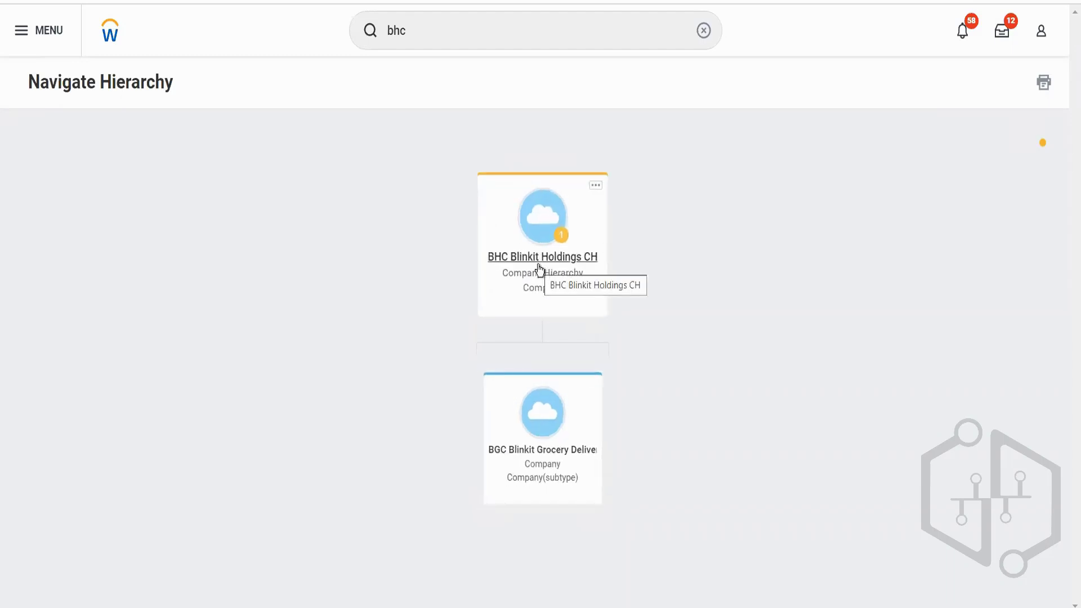
left_click(539, 264)
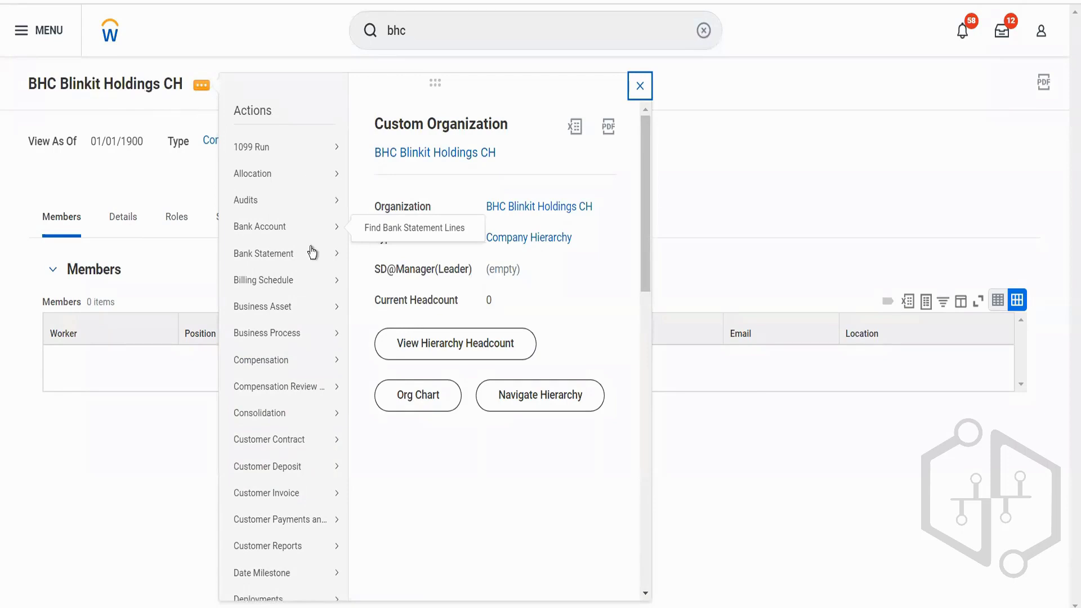
Start a role assignment for BHC Blinkit Holdings CH with the effective date 12/21/2022.
mouse_move(290, 374)
scroll(290, 374, "down", 10)
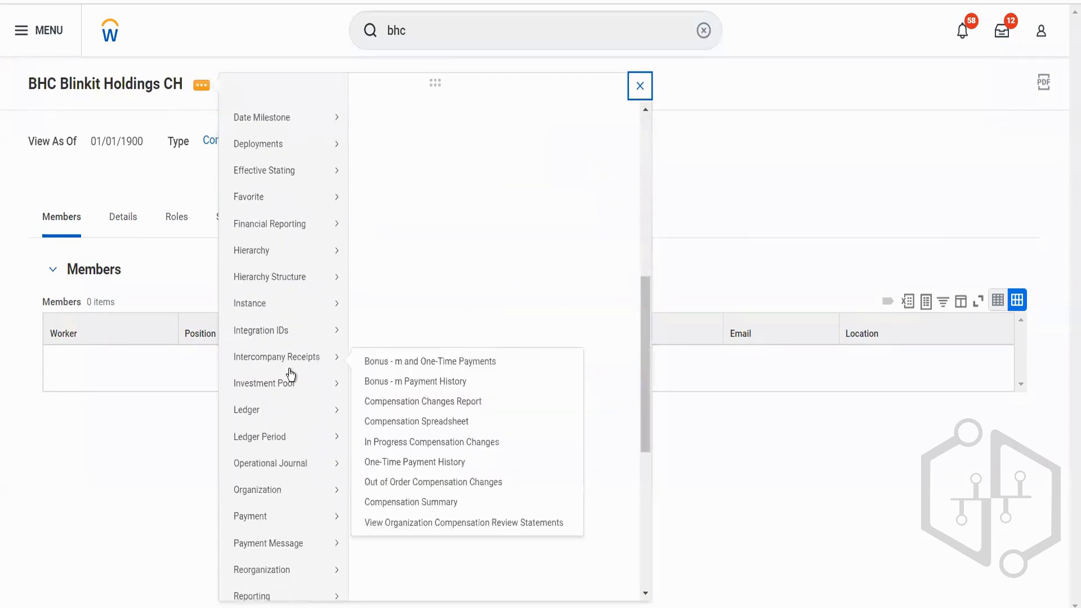
scroll(290, 375, "down", 3)
mouse_move(326, 297)
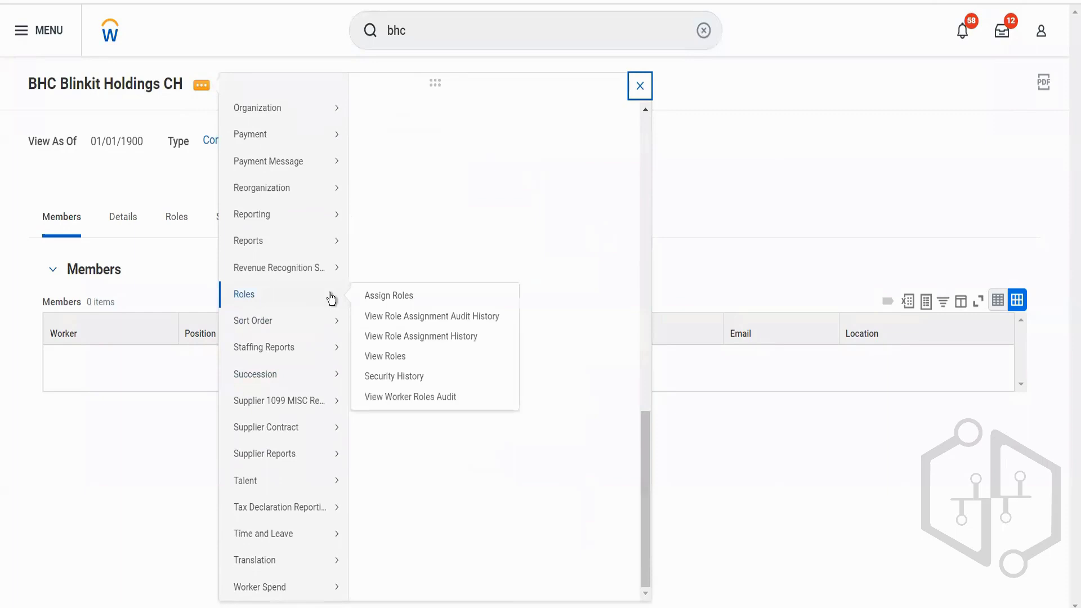
left_click(369, 296)
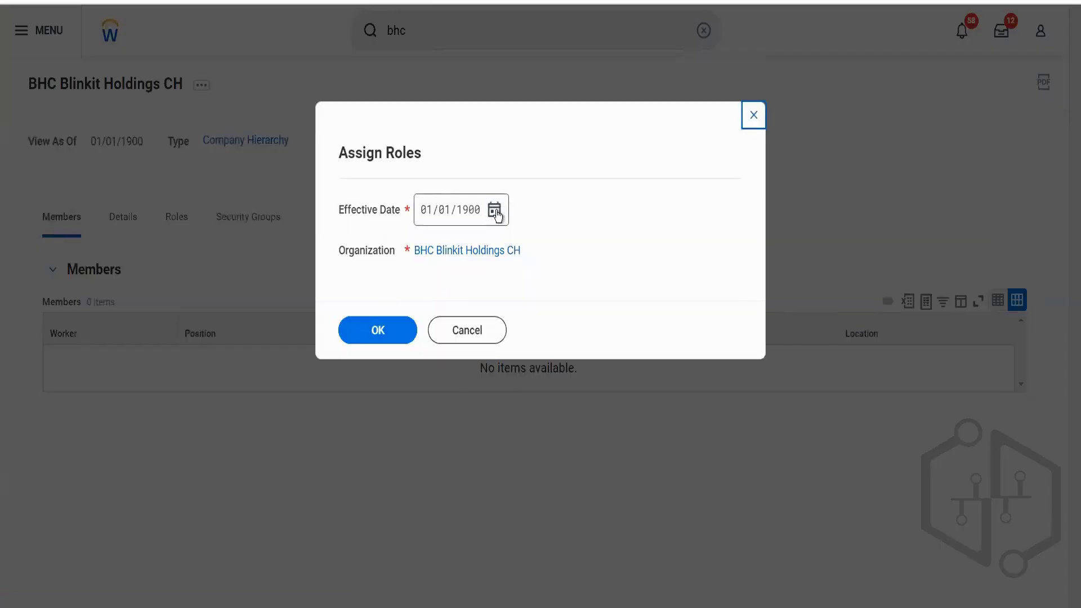
left_click(495, 210)
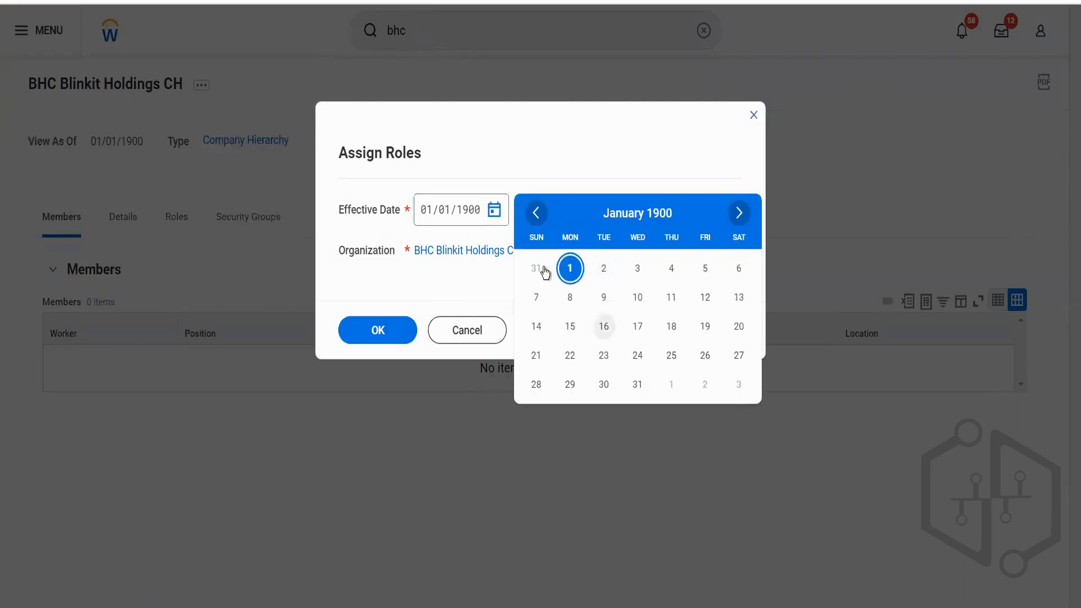
left_click(433, 219)
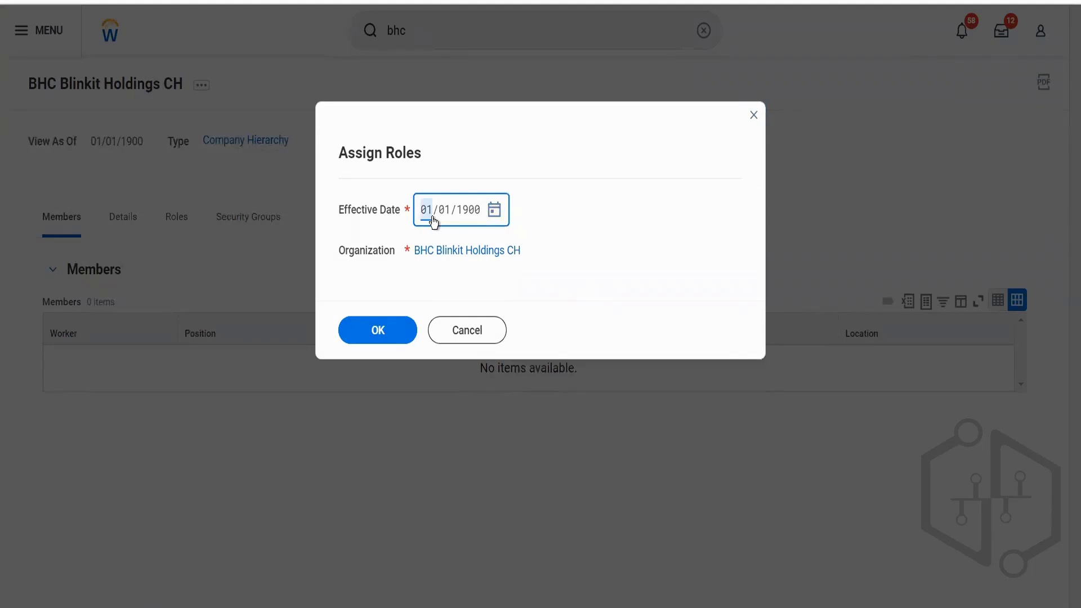
type("12/22/2022")
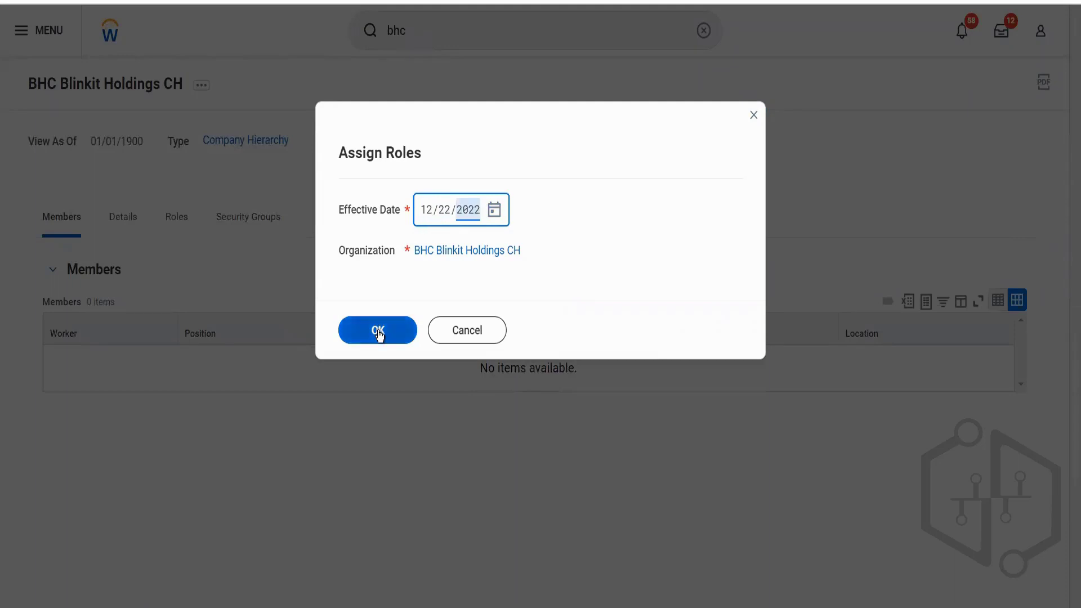
left_click(444, 210)
type("21")
left_click(377, 332)
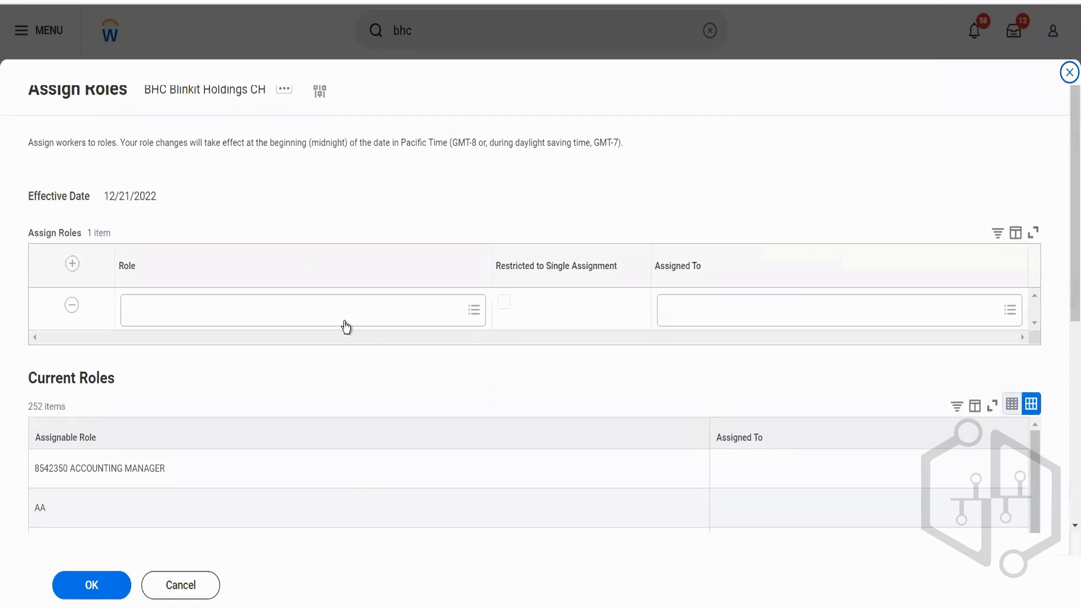
Assign the Accounting Manager role to the worker in the Senior Financial Analyst position and submit it.
left_click(344, 319)
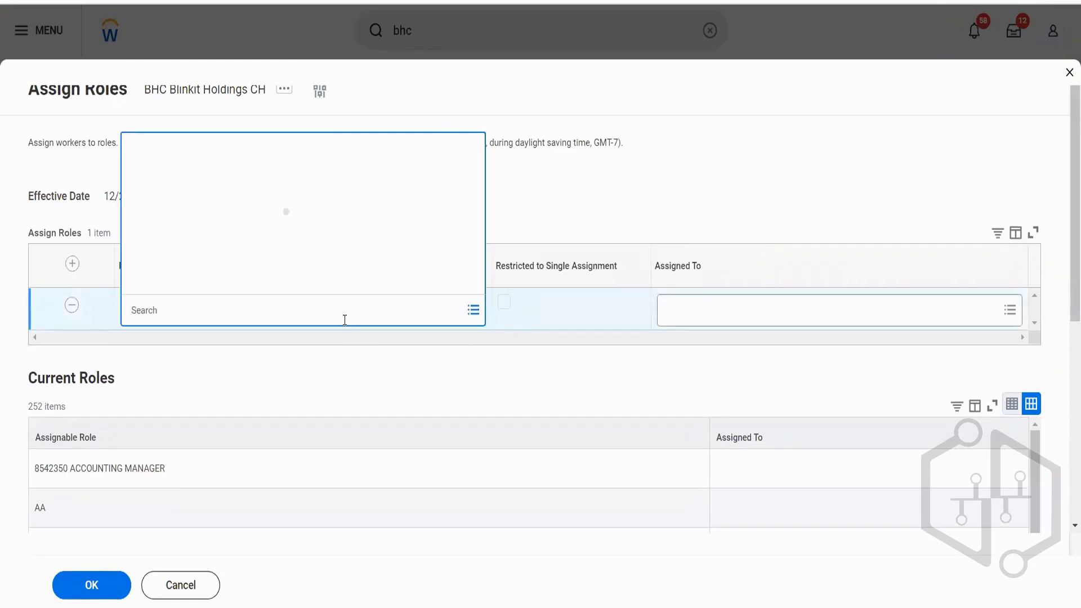
type("acc mana")
key("Return")
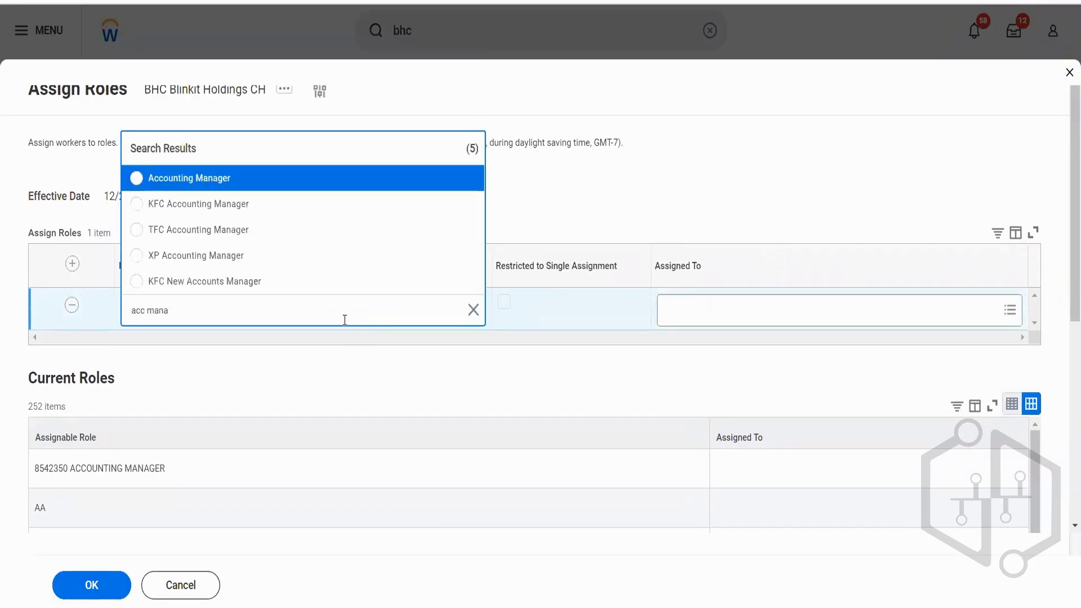
left_click(244, 179)
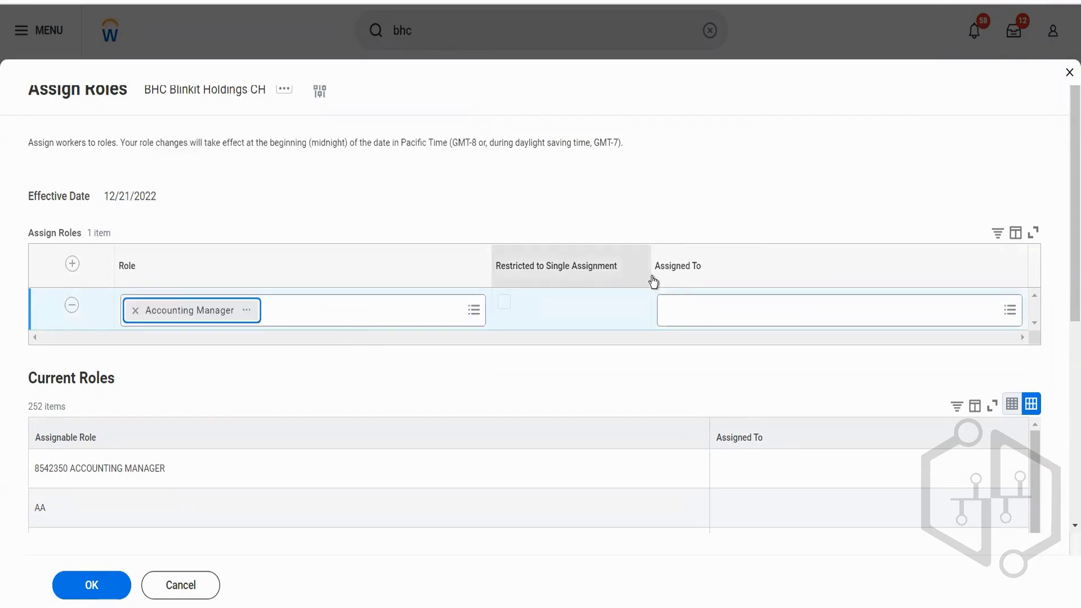
left_click(684, 309)
type("ter ser")
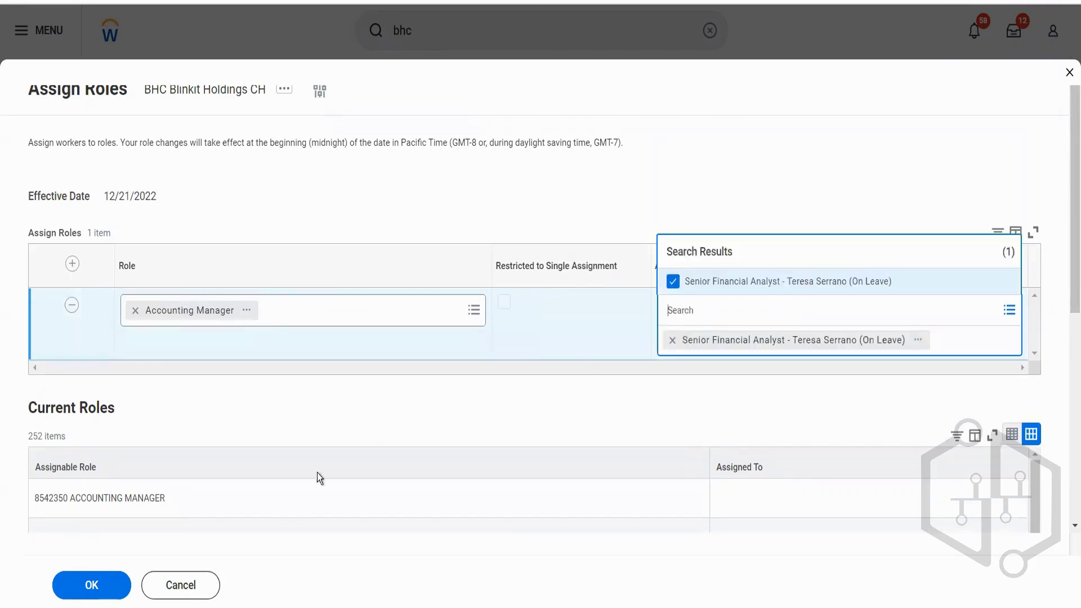
left_click(115, 589)
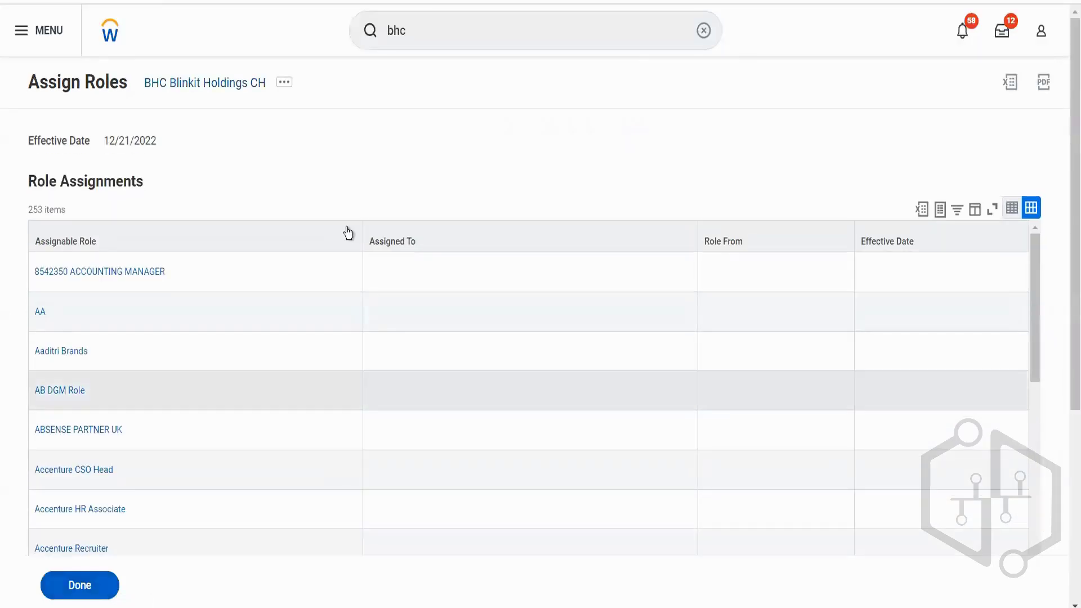
Filter the assignable roles of BHC Blinkit Holdings CH to Accounting Manager and check who is assigned.
left_click(225, 86)
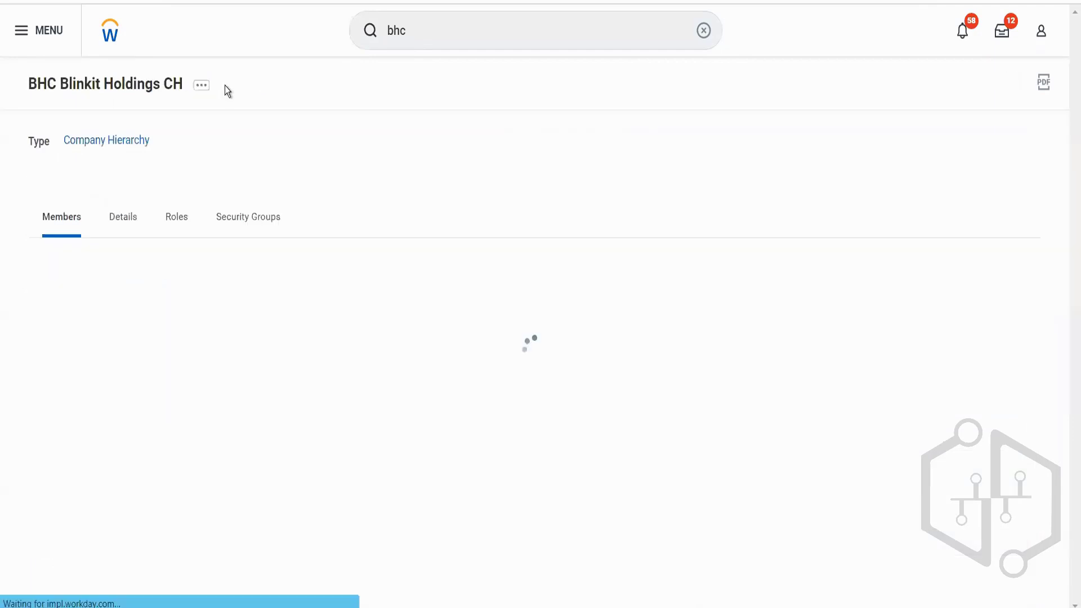
left_click(172, 221)
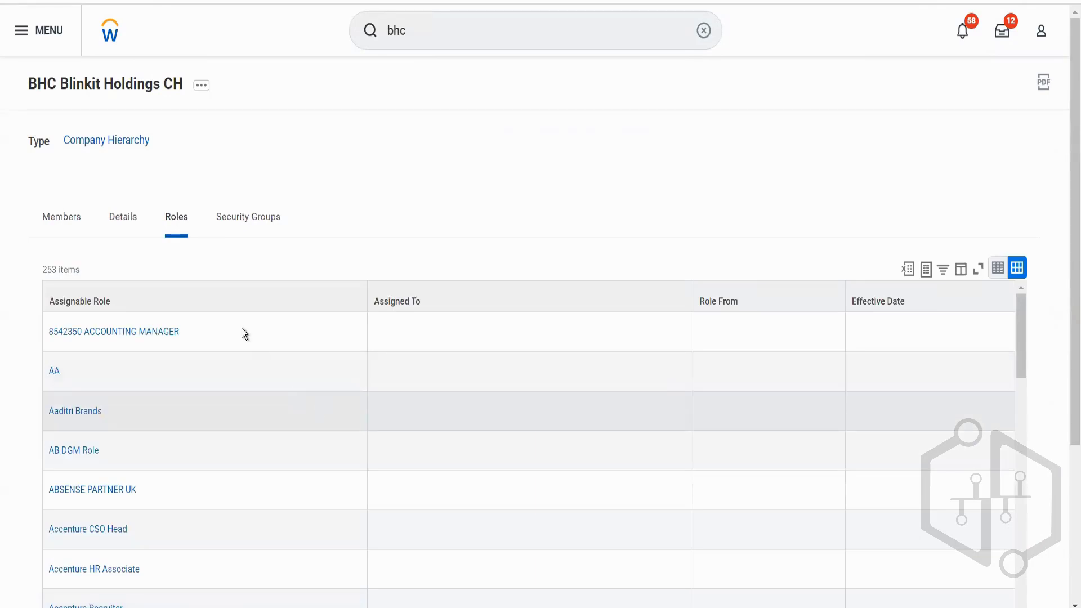
left_click(233, 305)
left_click(152, 505)
type("acc mana")
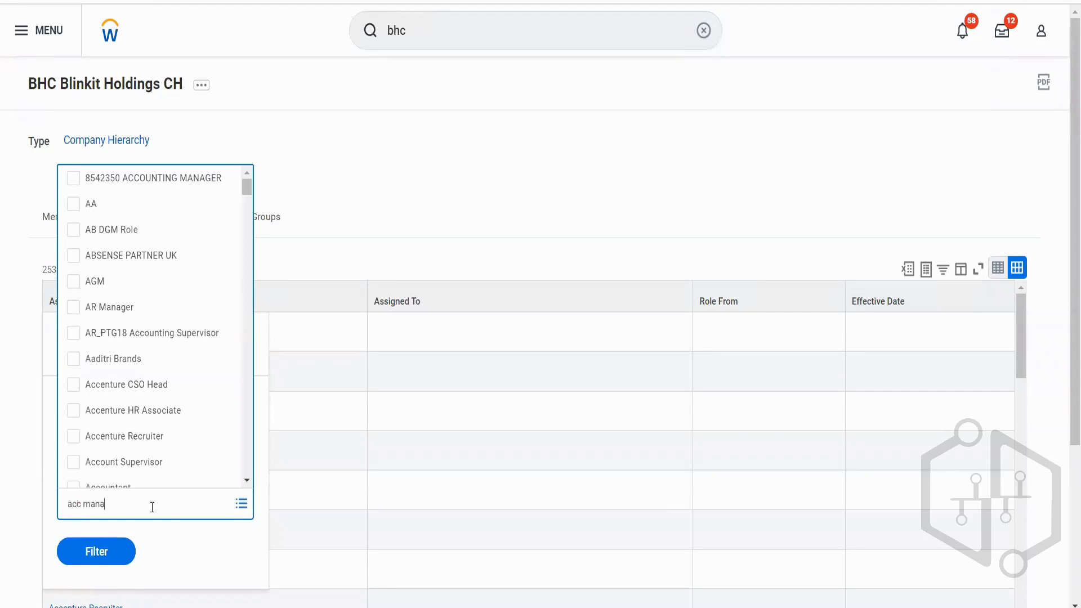
key("Return")
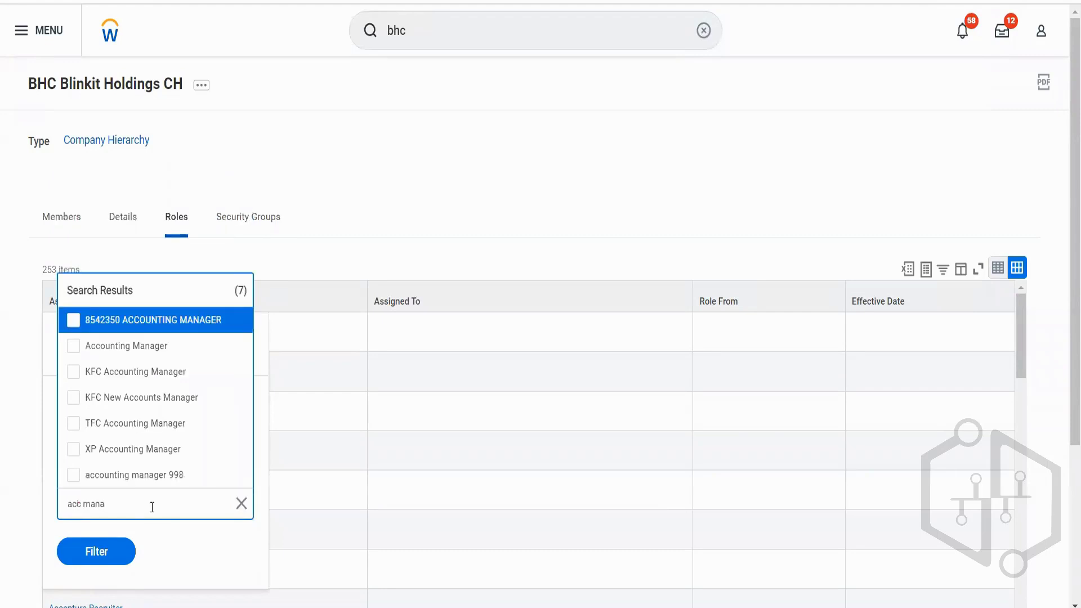
double_click(145, 350)
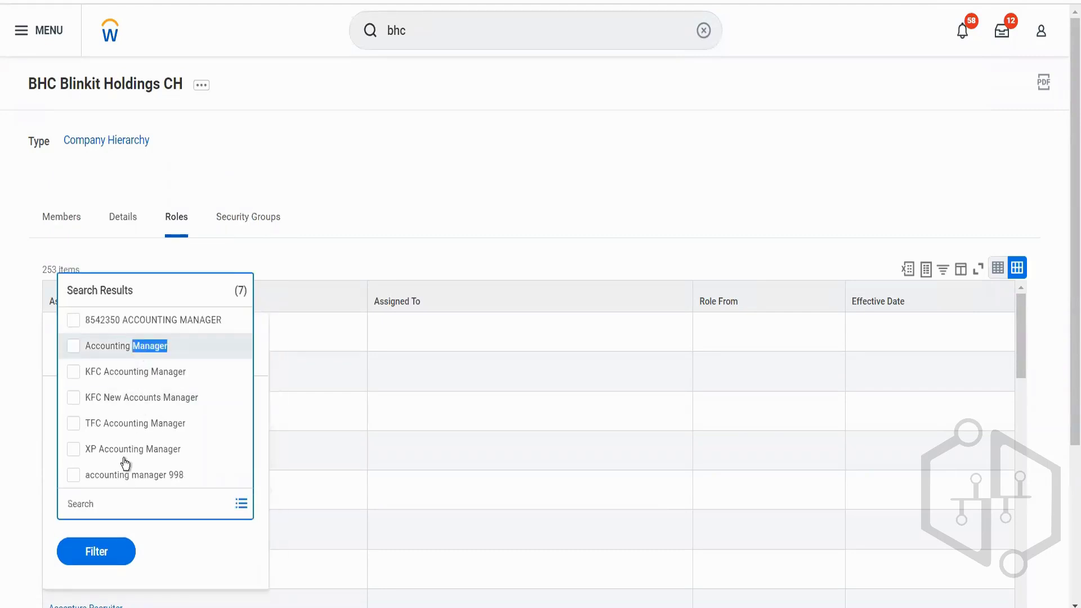
left_click(73, 345)
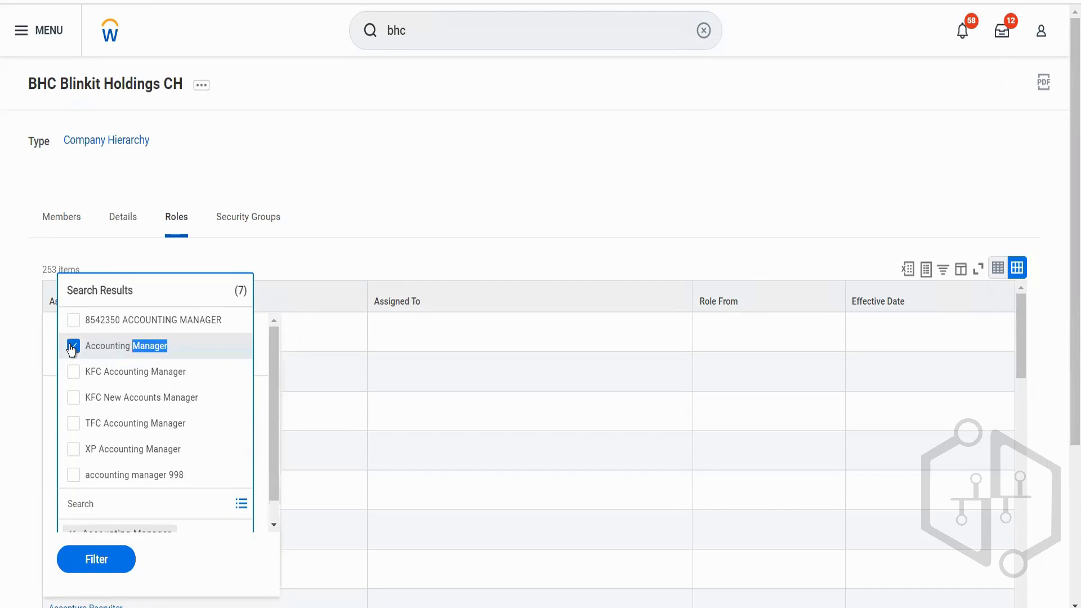
left_click(108, 563)
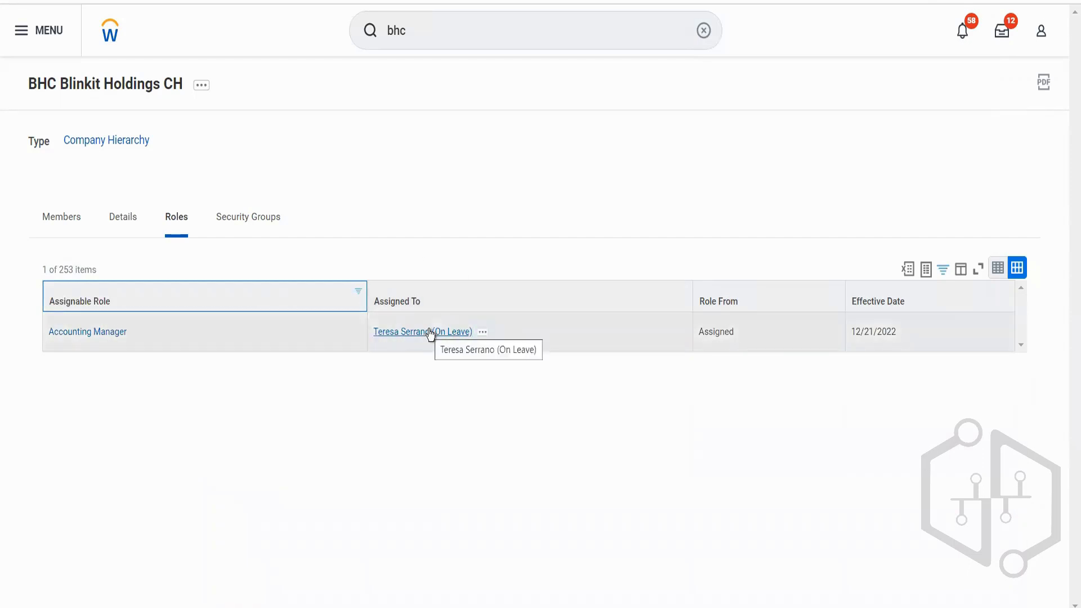
Open the included BGC Blinkit Grocery Delivery company from the hierarchy's details.
left_click(130, 222)
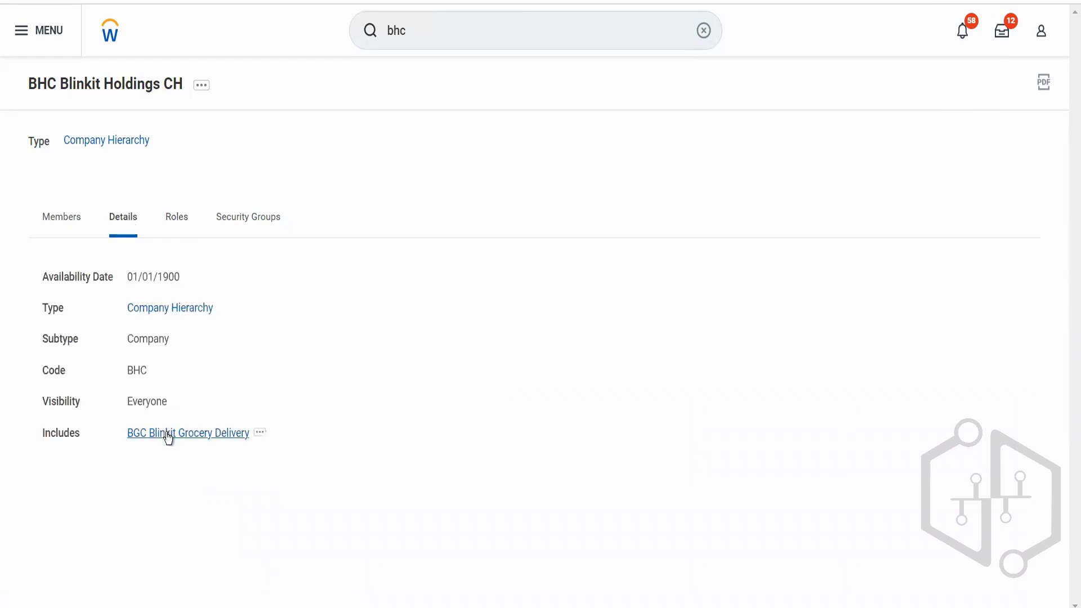
left_click(167, 434)
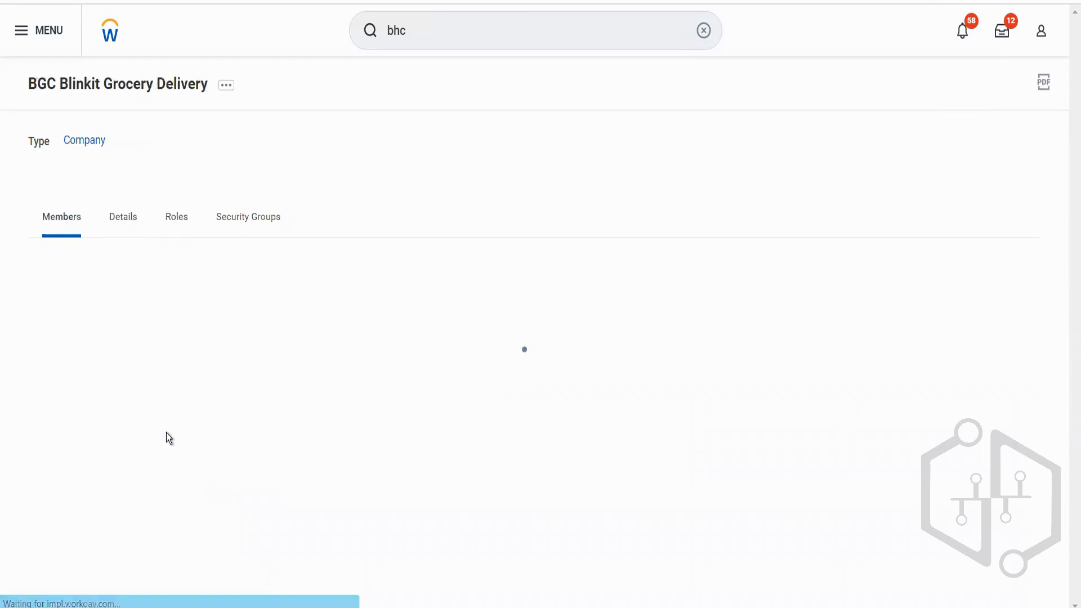
Filter the assignable roles of BGC Blinkit Grocery Delivery to Accounting Manager and check who is assigned.
left_click(174, 228)
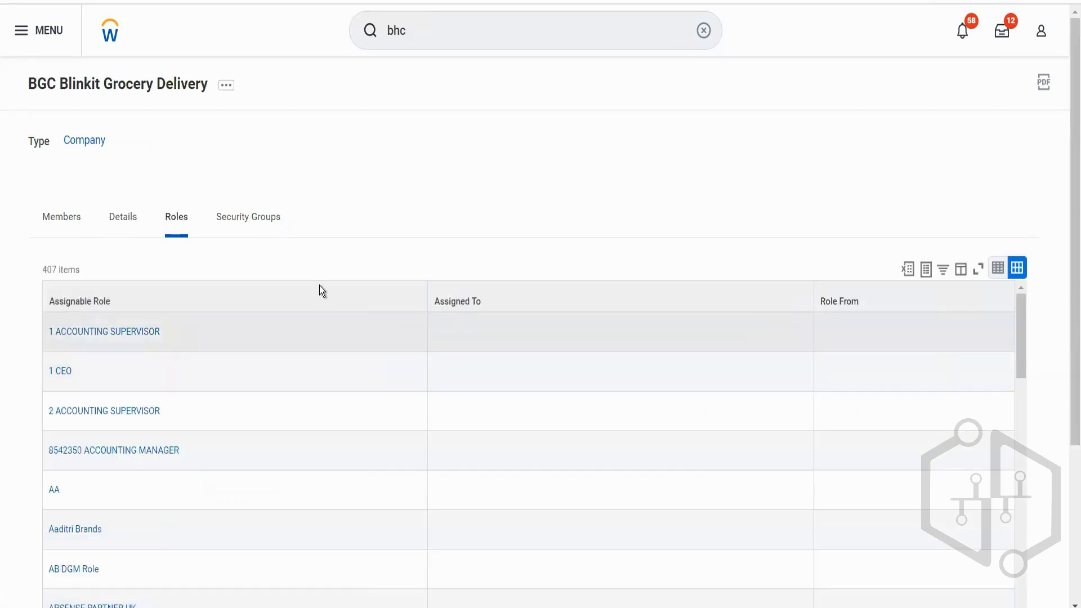
left_click(319, 287)
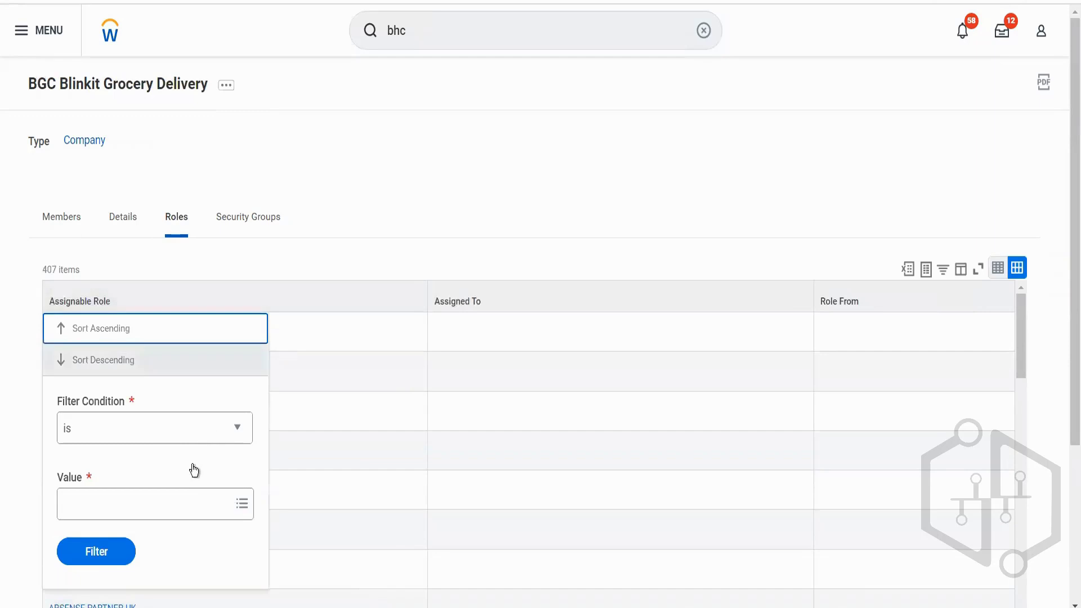
left_click(180, 501)
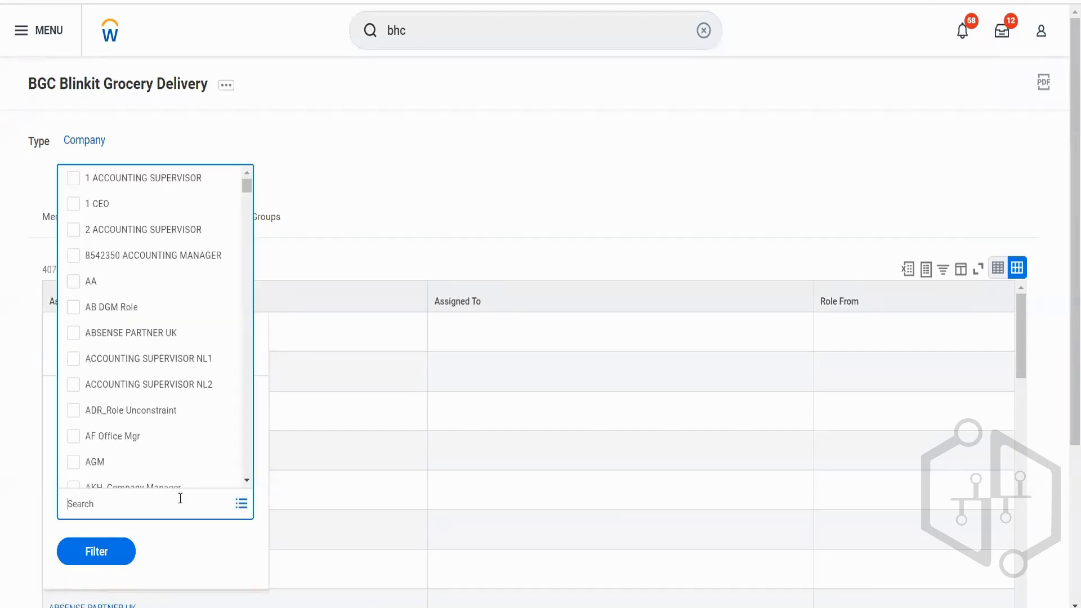
type("acc mana")
key("Return")
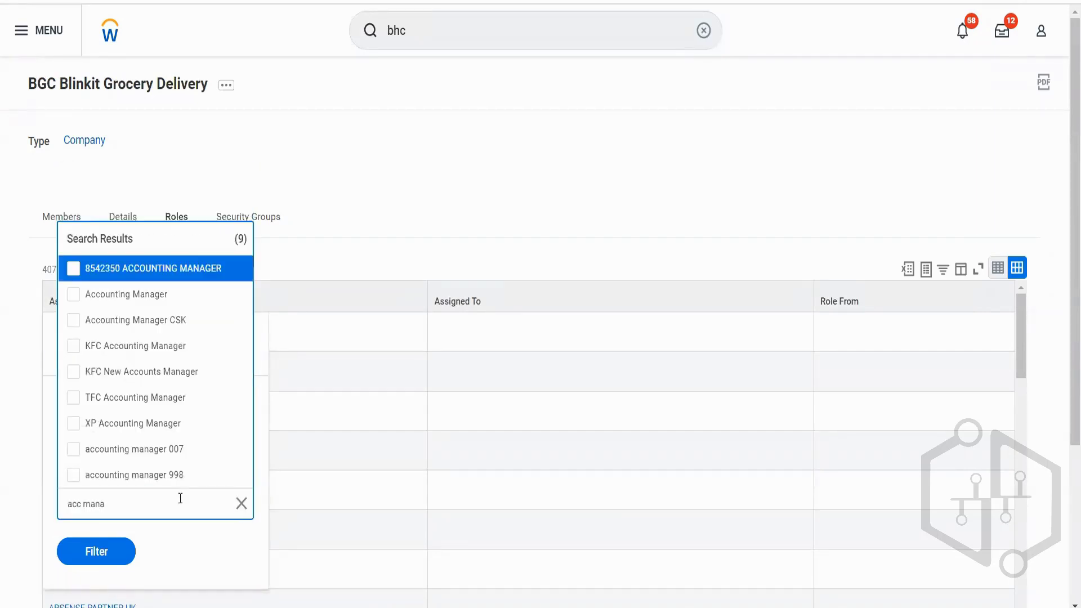
left_click(157, 302)
left_click(100, 551)
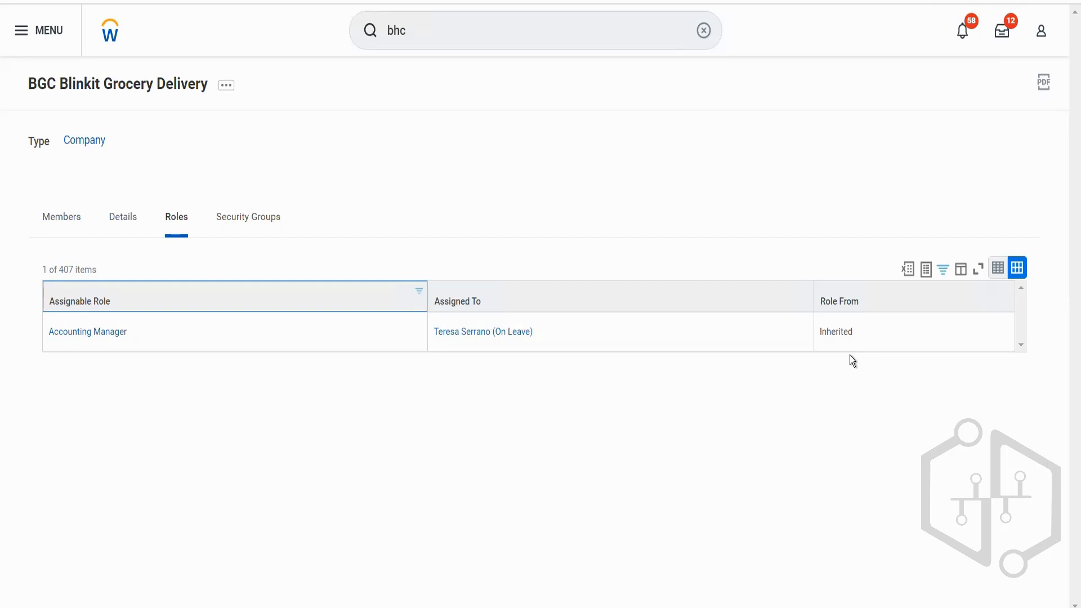
Open the Find Journals report and select BGC Blinkit Grocery Delivery as the company.
left_click(552, 37)
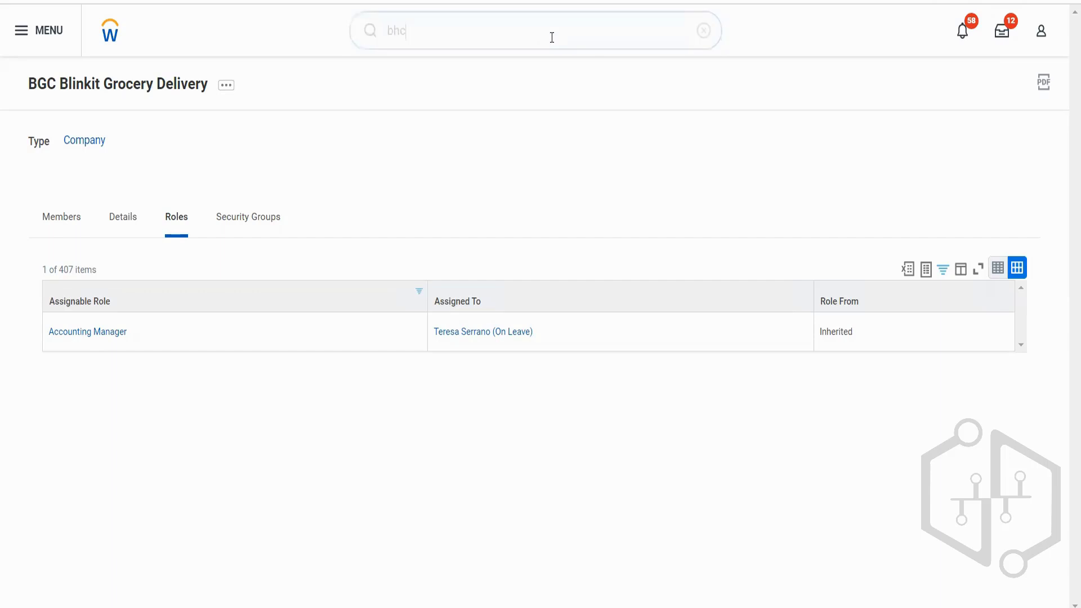
left_click_drag(422, 37, 378, 35)
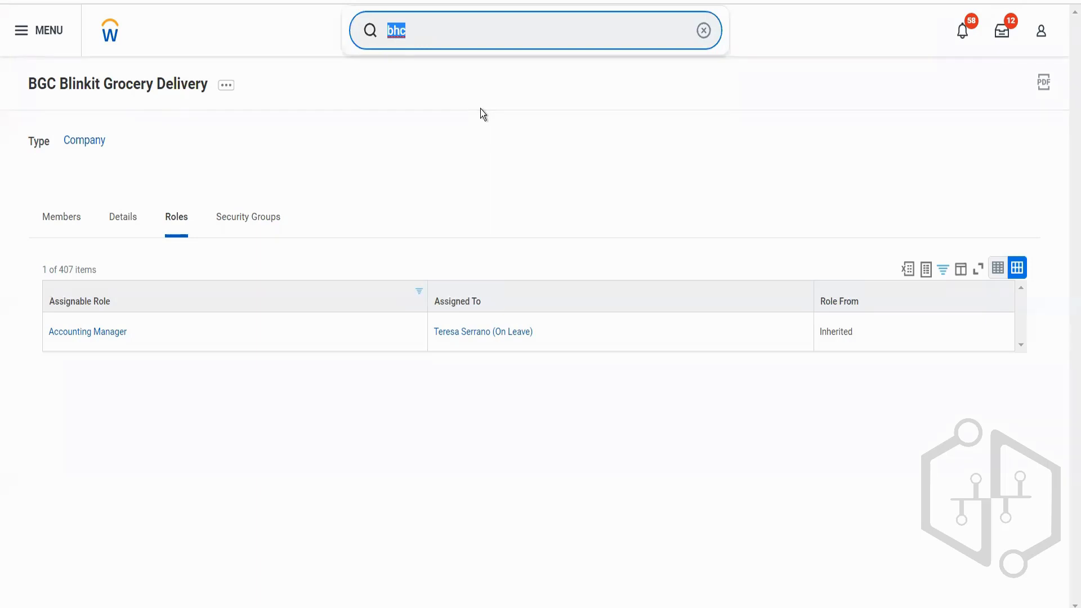
type("find journals")
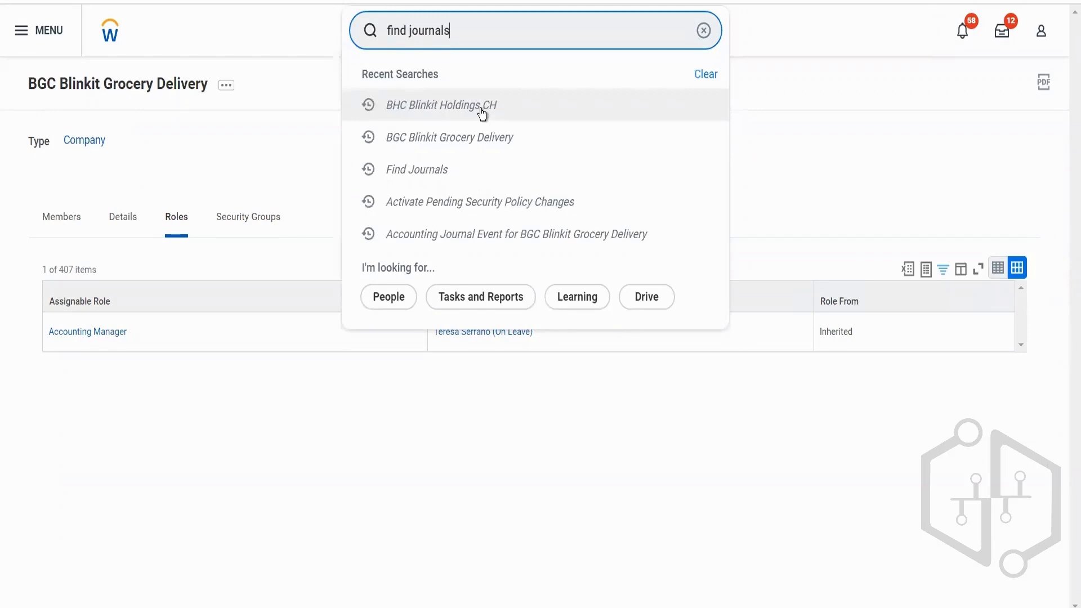
left_click(429, 101)
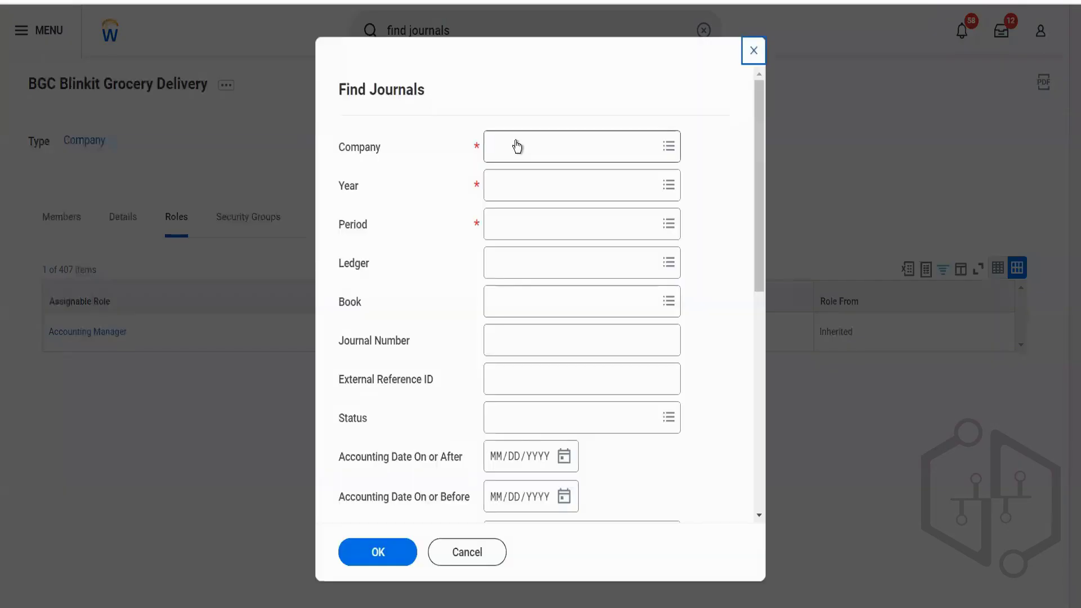
left_click(516, 147)
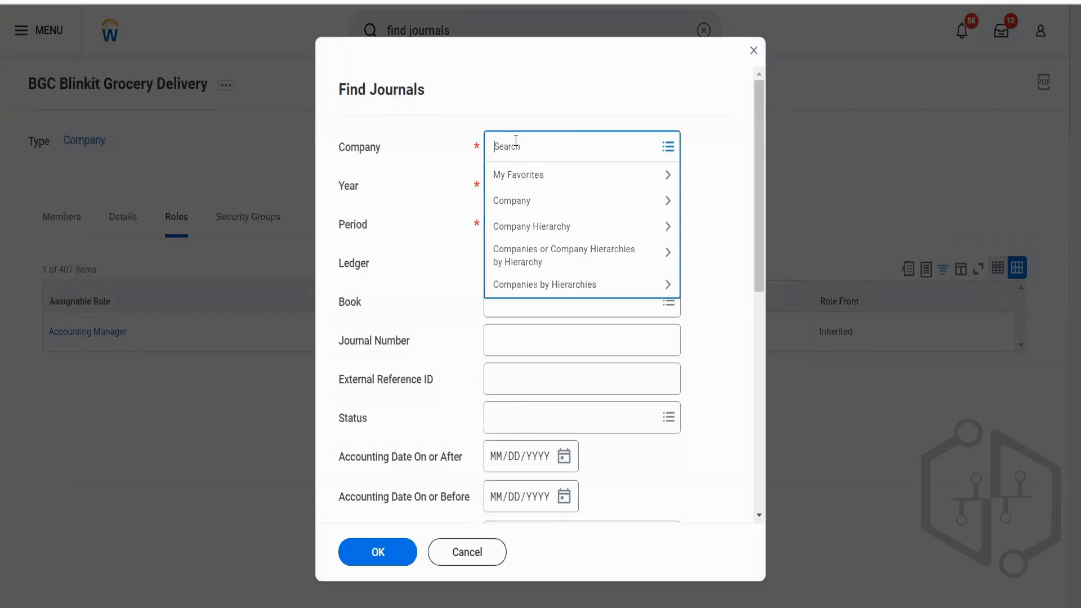
type("bgc")
key("Return")
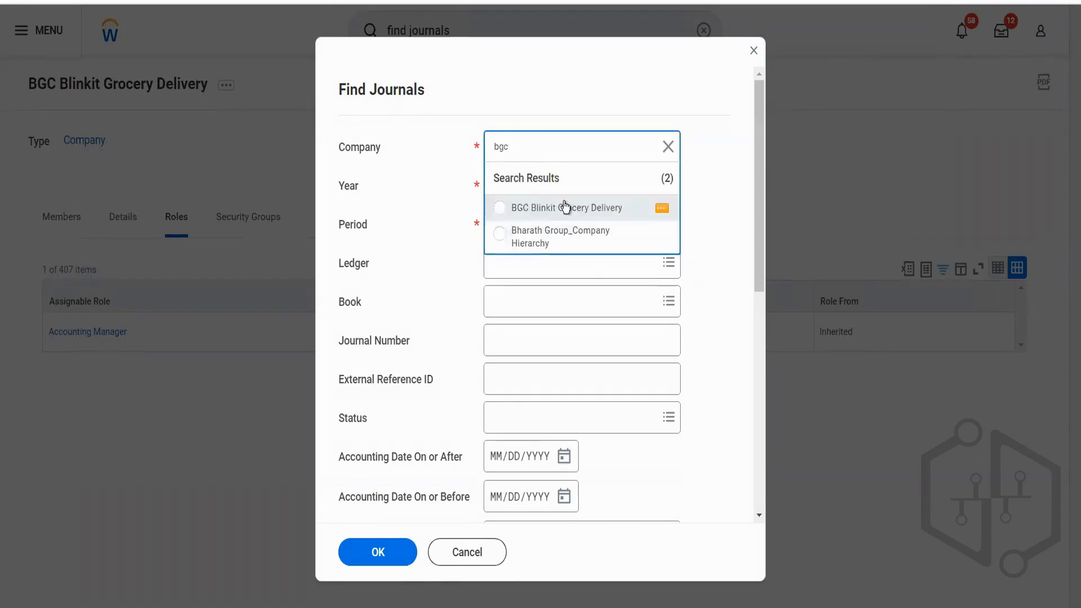
left_click(566, 207)
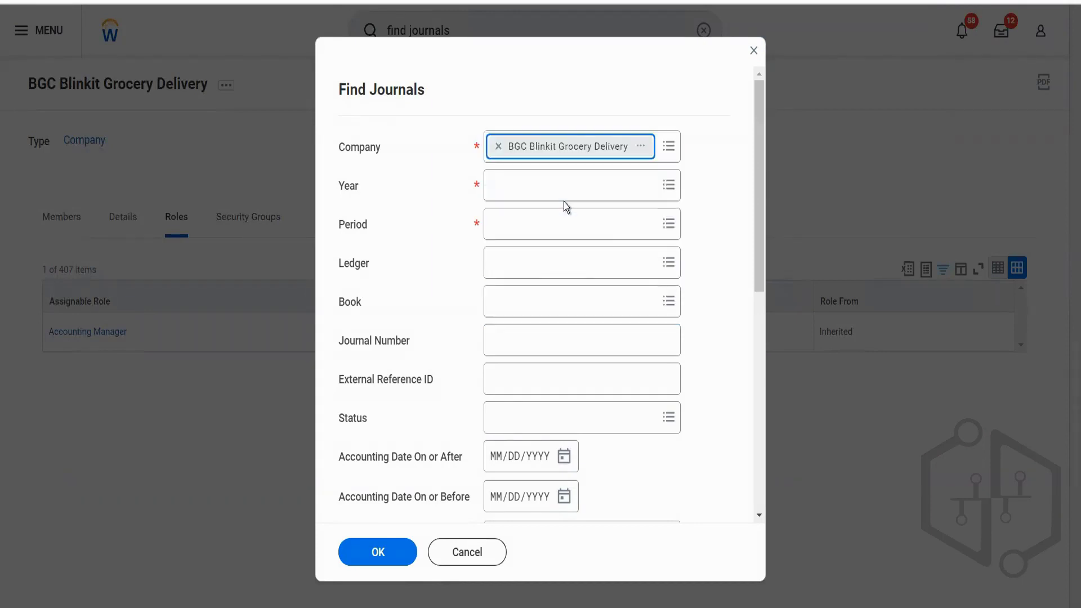
Set the journal search to year 2022V and period Dec, and run the report.
left_click(521, 180)
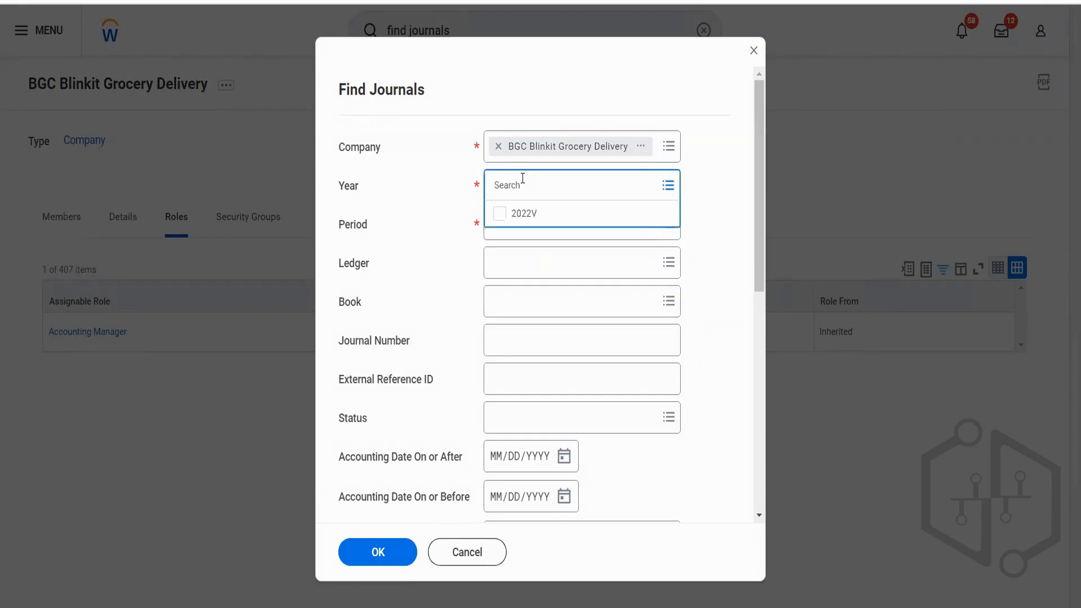
left_click(522, 214)
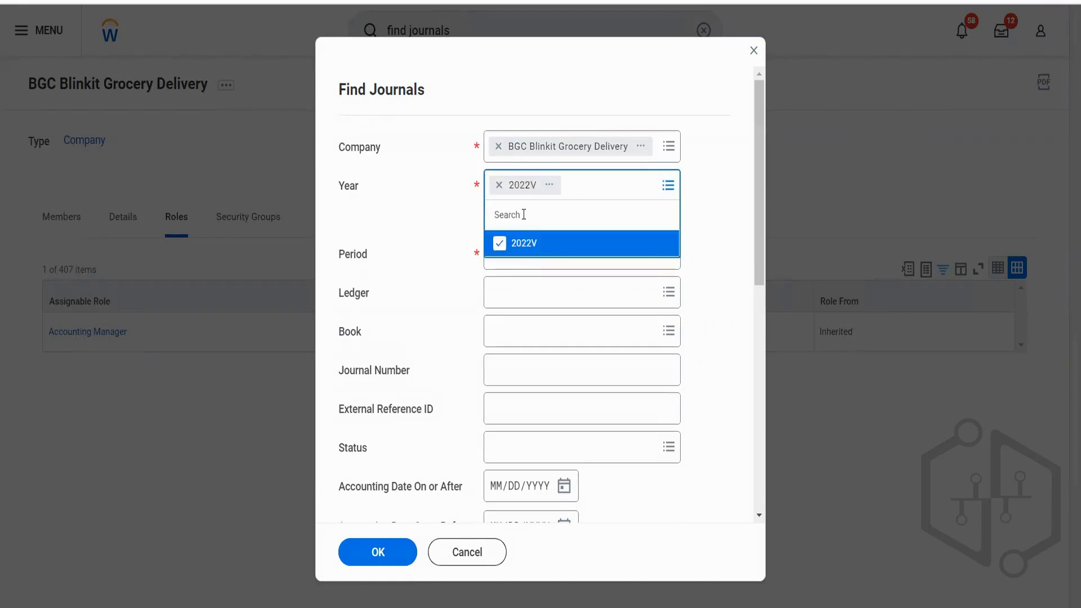
left_click(437, 218)
left_click(538, 225)
left_click(519, 253)
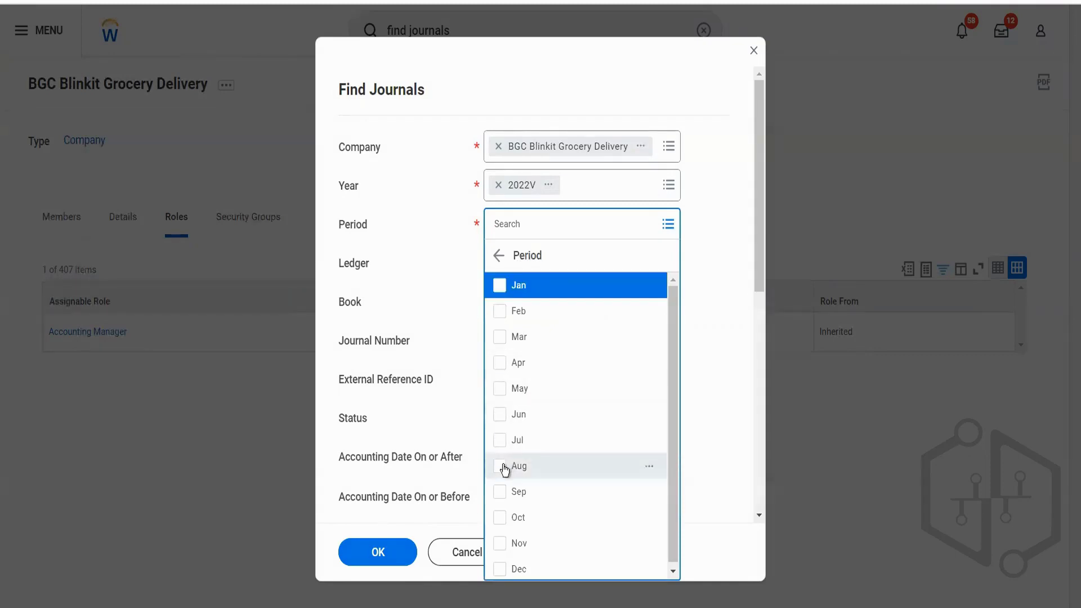
left_click(504, 569)
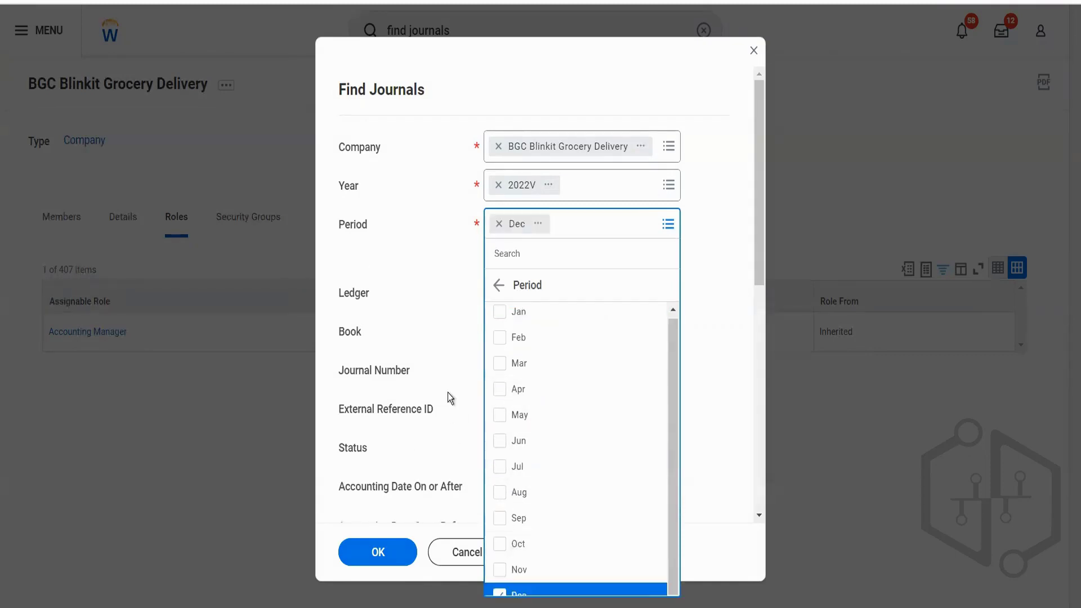
left_click(448, 393)
left_click(379, 554)
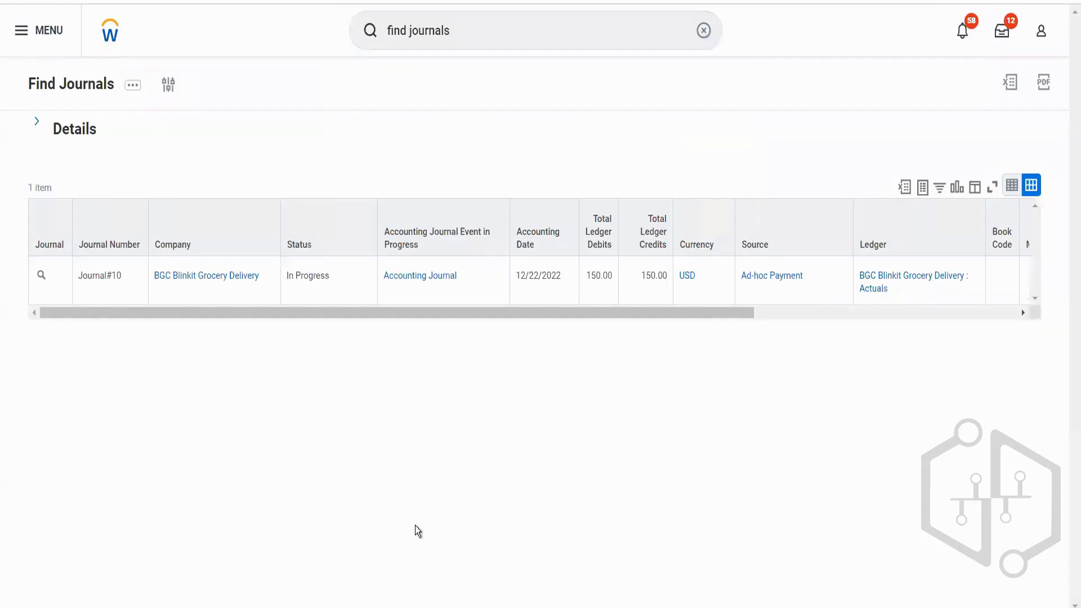
Open Journal#10 from the results and start editing it, continuing to the editable journal form.
left_click(119, 280)
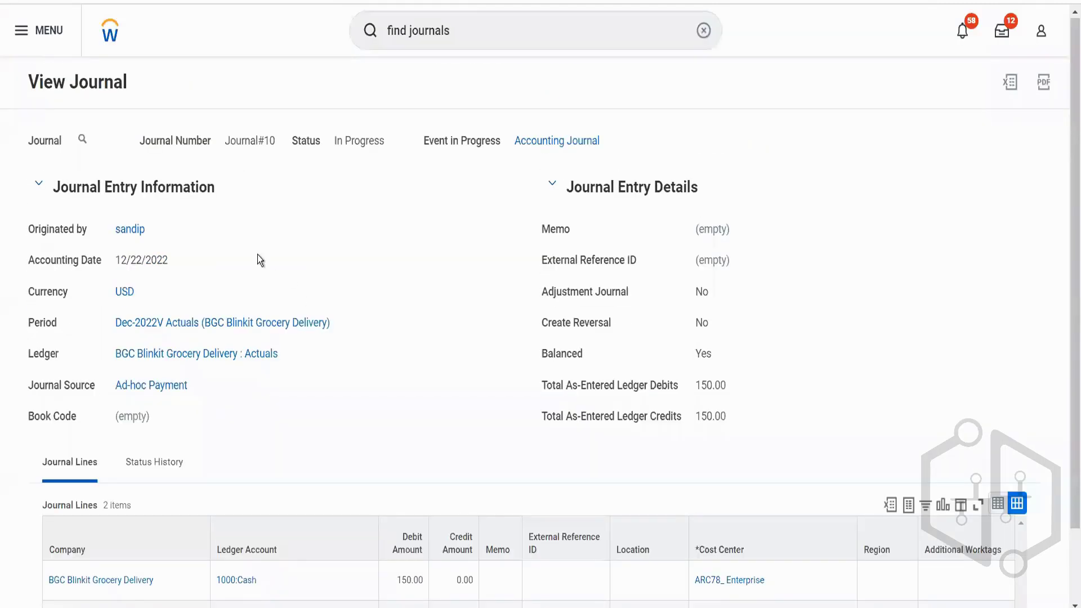
left_click(95, 141)
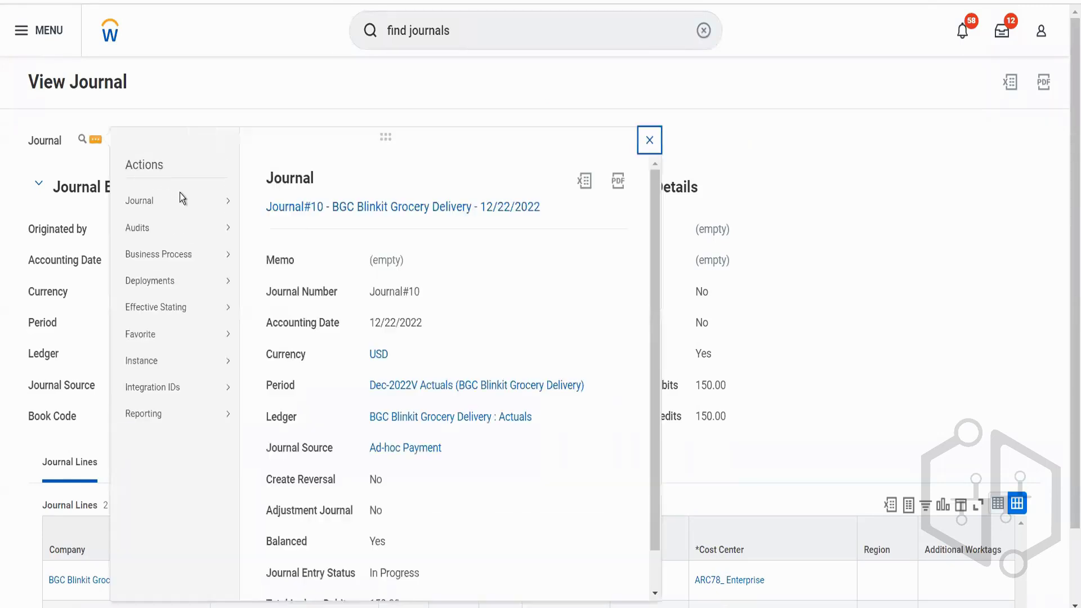
mouse_move(206, 205)
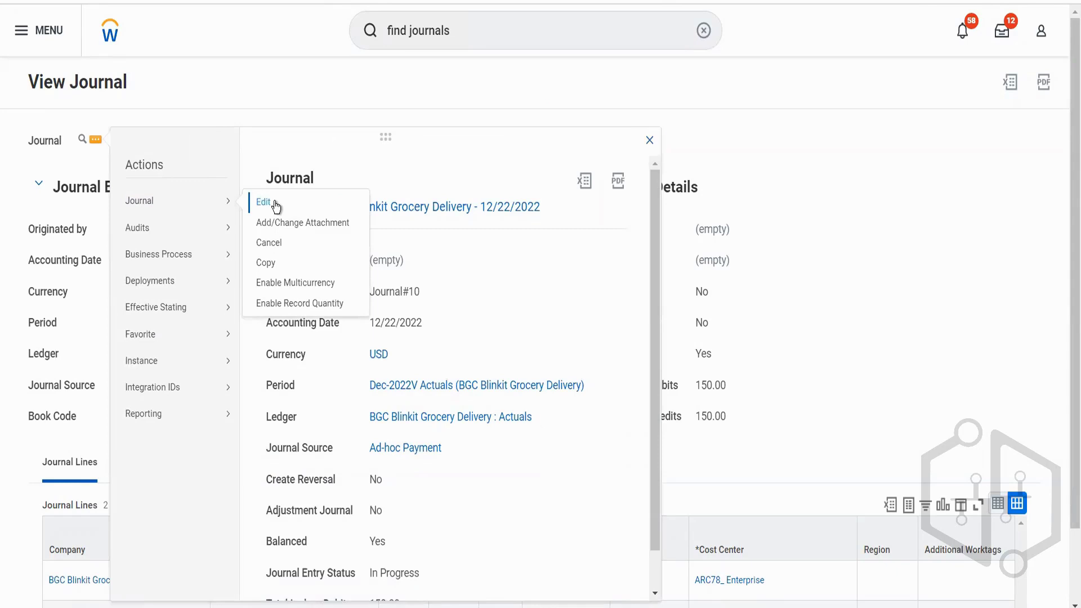
left_click(277, 205)
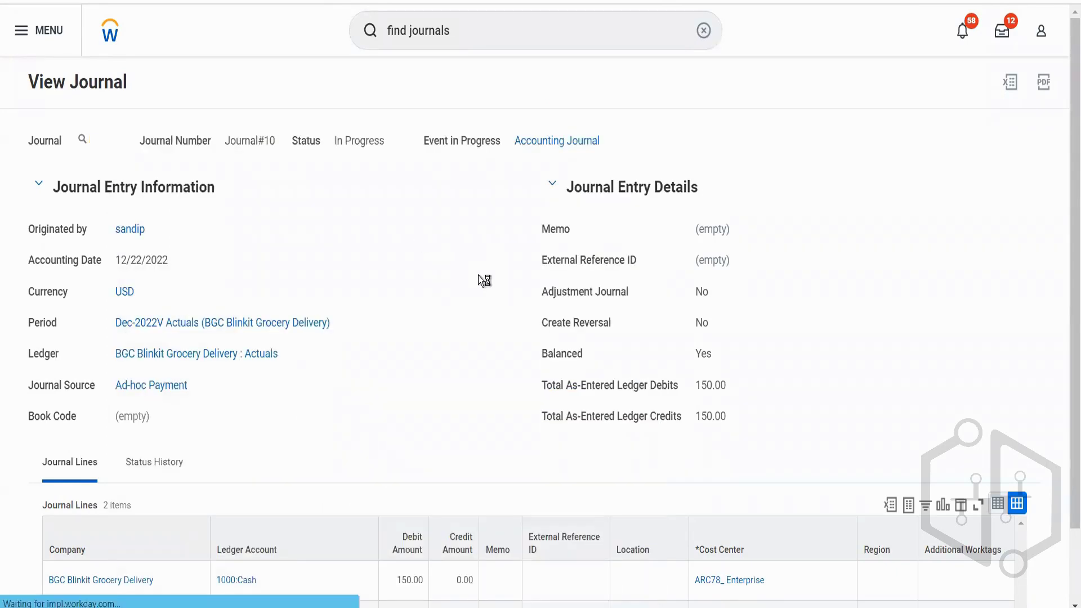
scroll(454, 423, "down", 4)
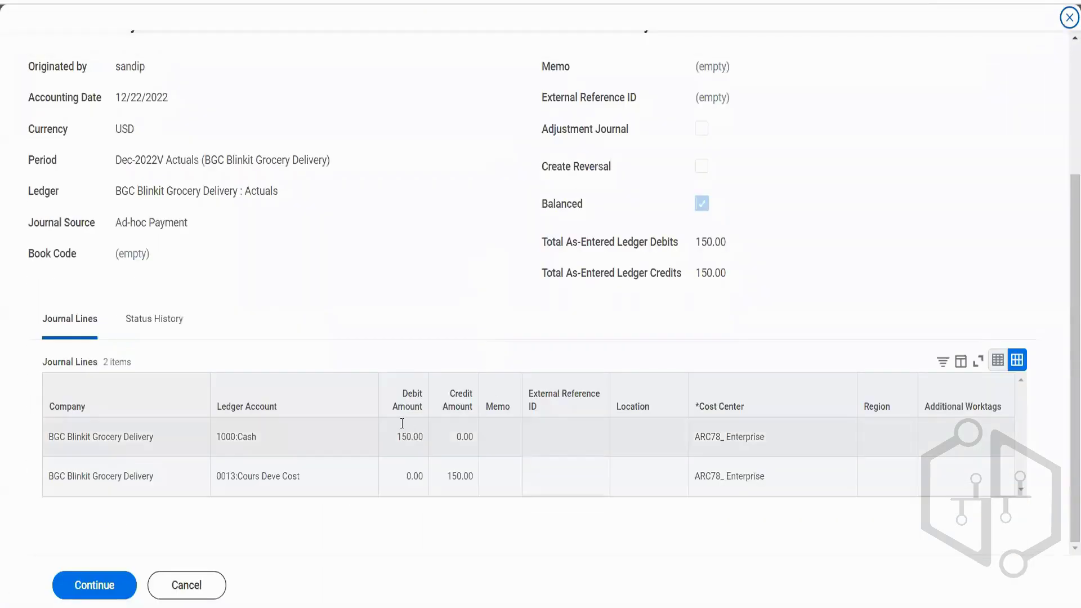
left_click(95, 584)
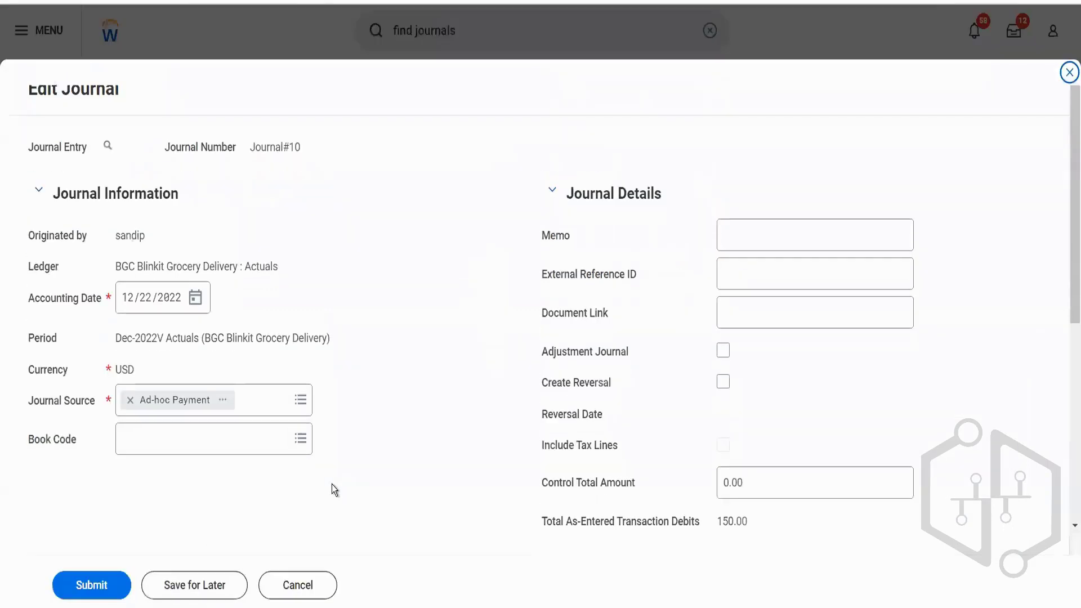
Set the 1000:Cash debit and the 0013:Cours Deve Cost credit to 200 each, and submit the journal.
scroll(332, 484, "down", 6)
left_click(504, 409)
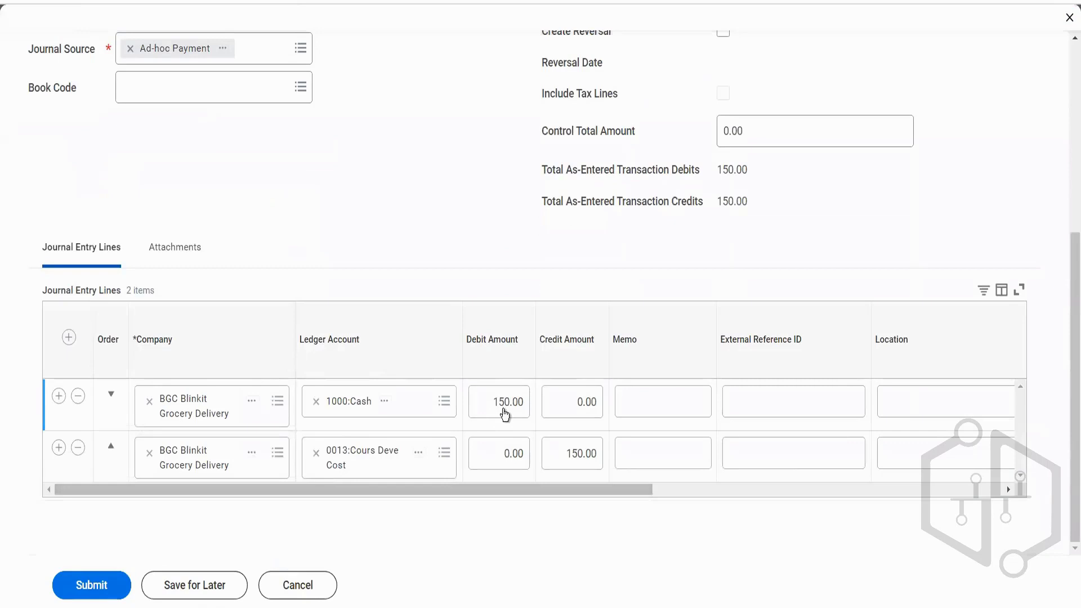
type("200")
left_click(593, 465)
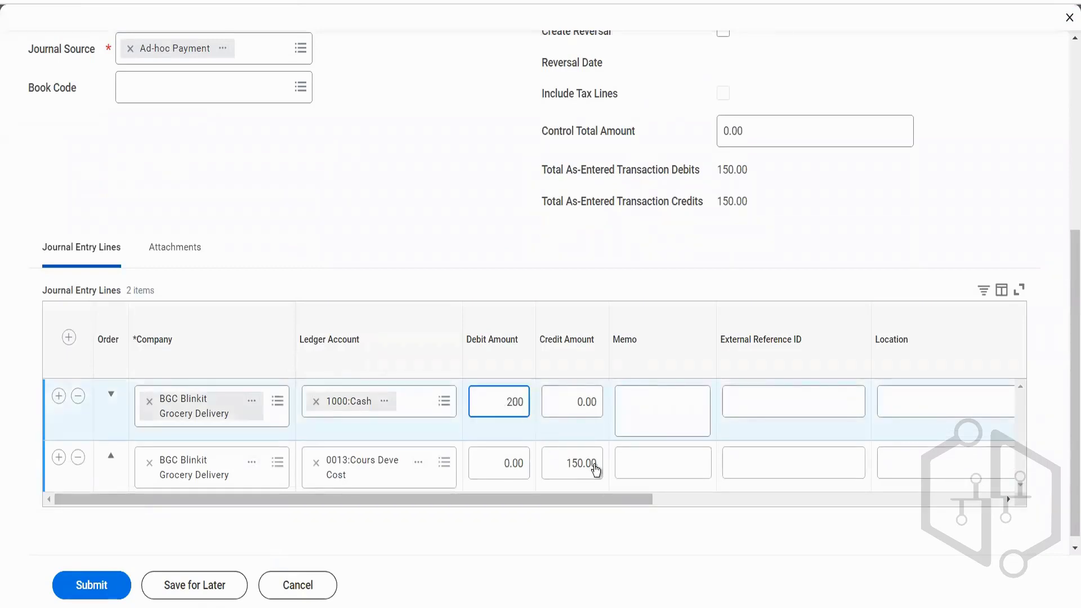
type("0")
key("Tab")
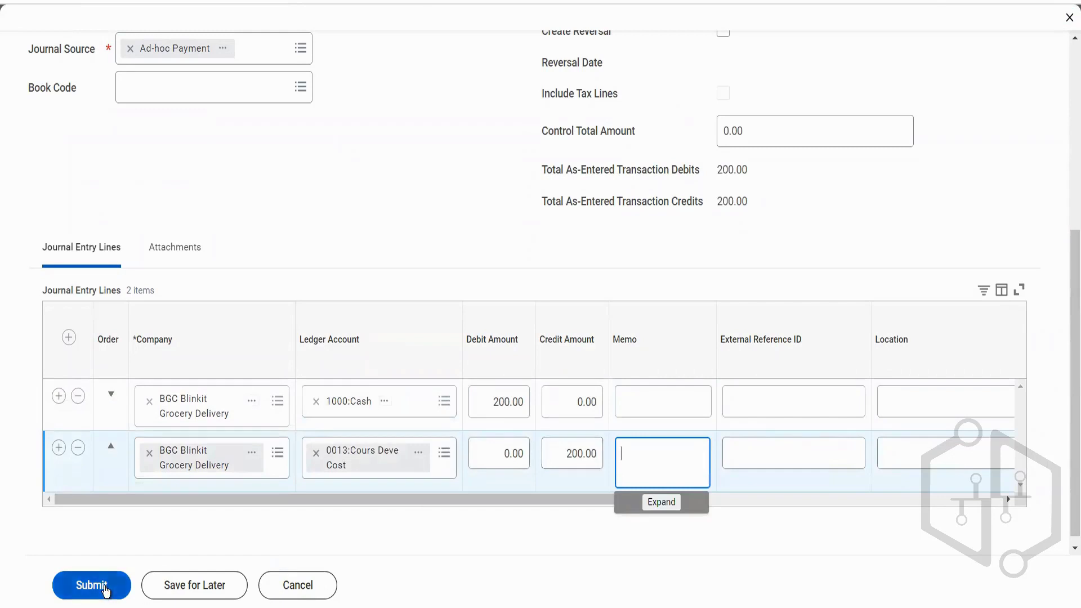
left_click(107, 590)
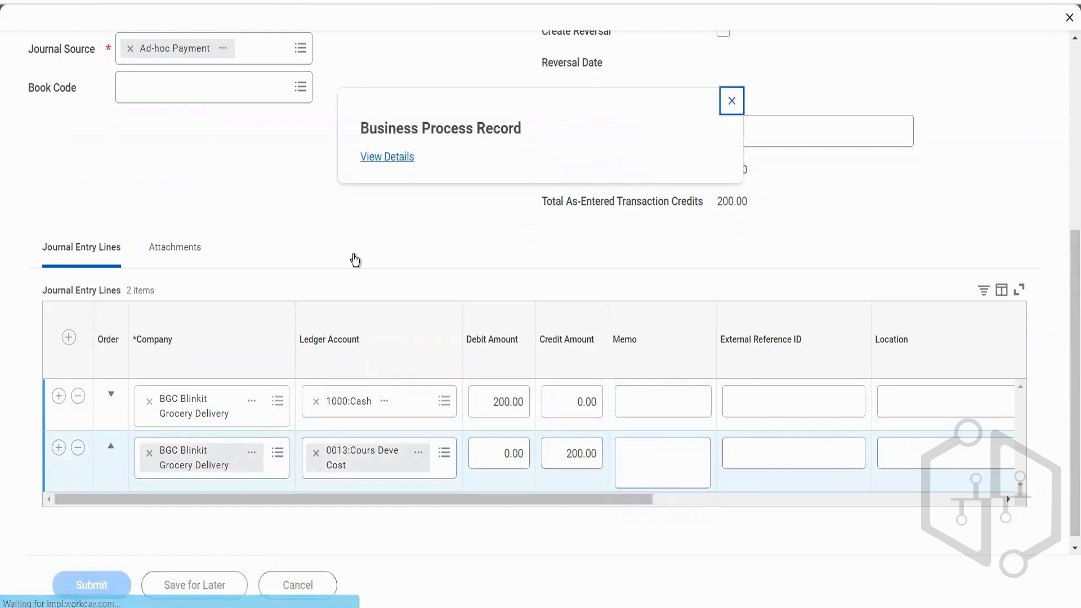
Open the submitted journal's business process record and examine its overall status, journal lines and status history.
left_click(377, 161)
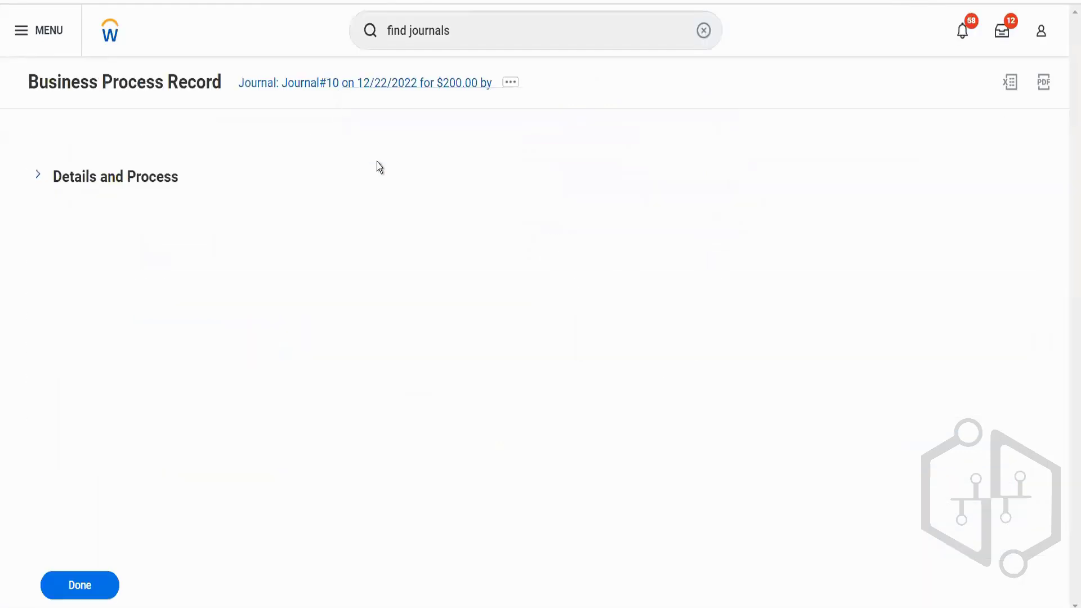
left_click(177, 181)
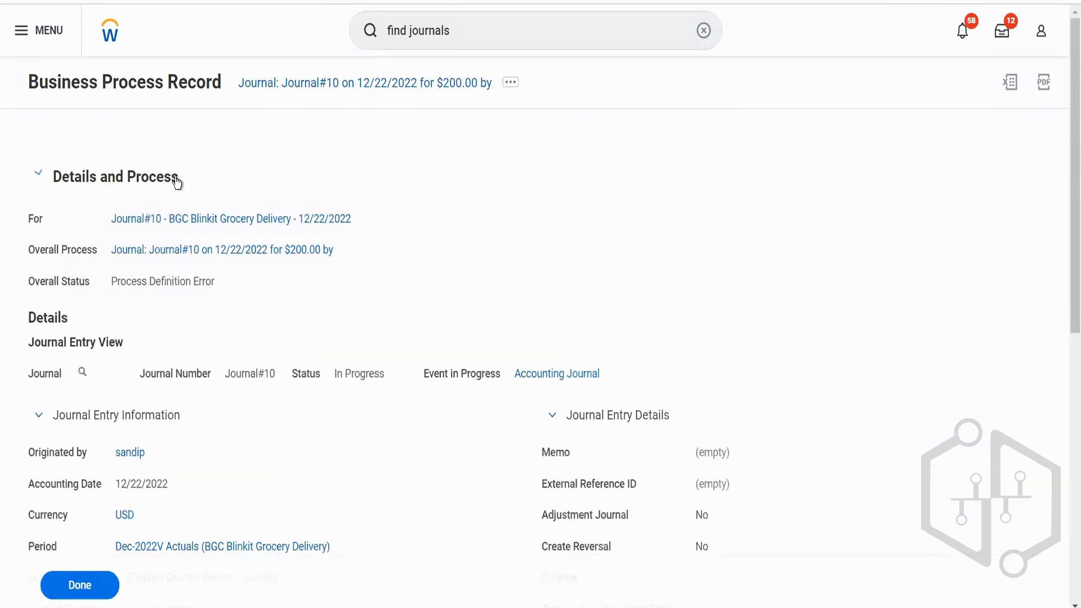
scroll(286, 330, "down", 2)
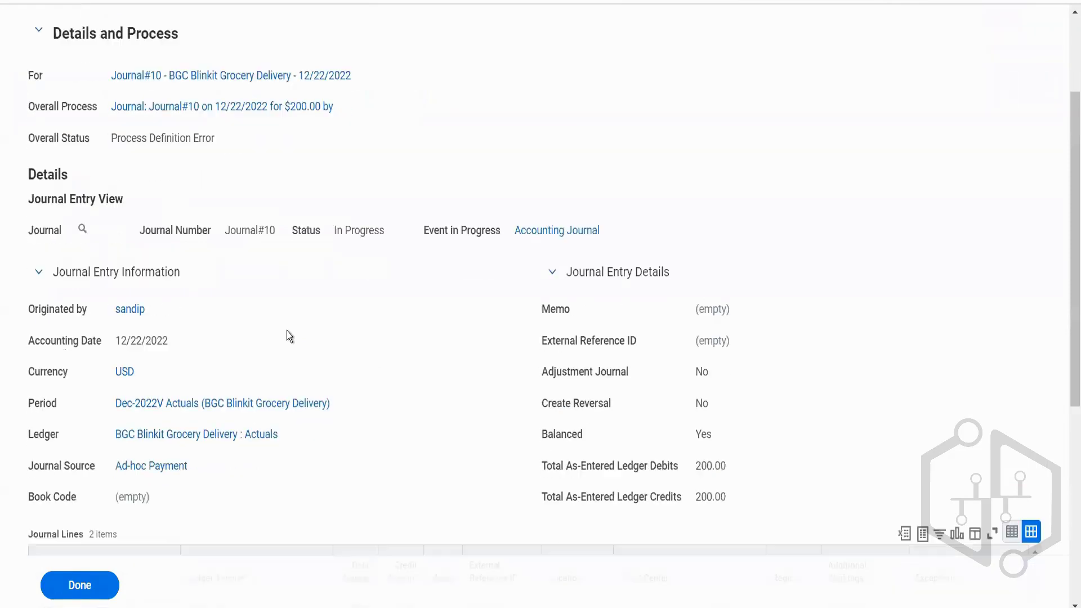
scroll(286, 330, "down", 5)
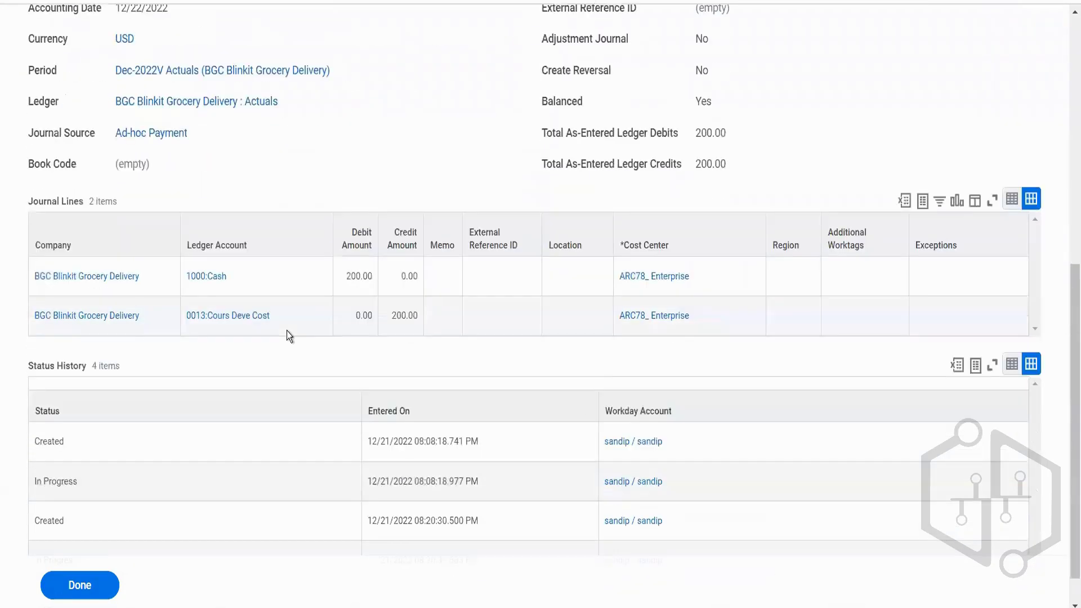
scroll(286, 330, "down", 1)
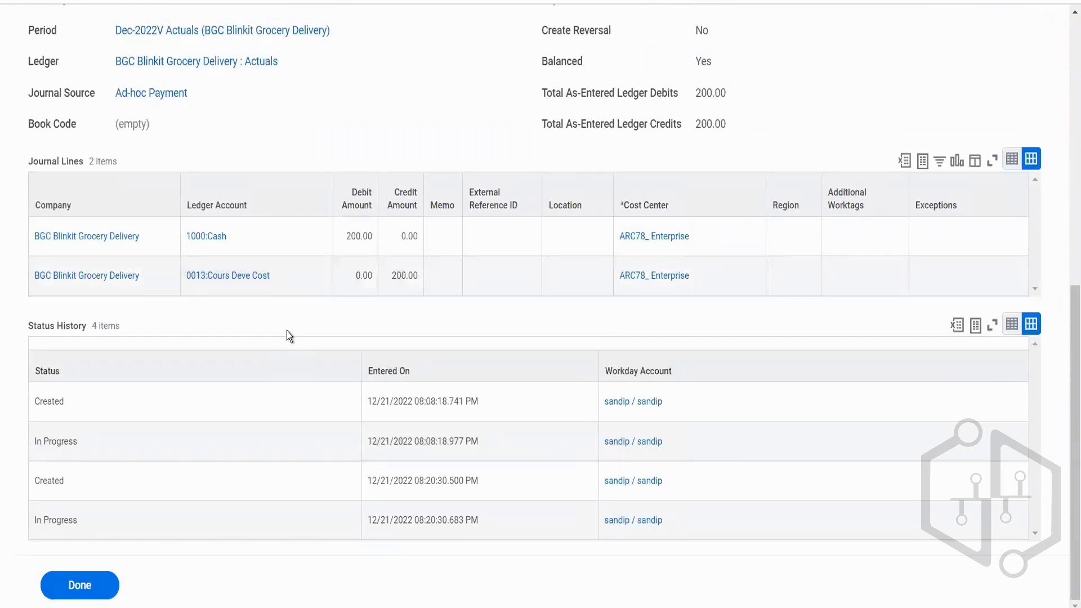
scroll(286, 330, "up", 4)
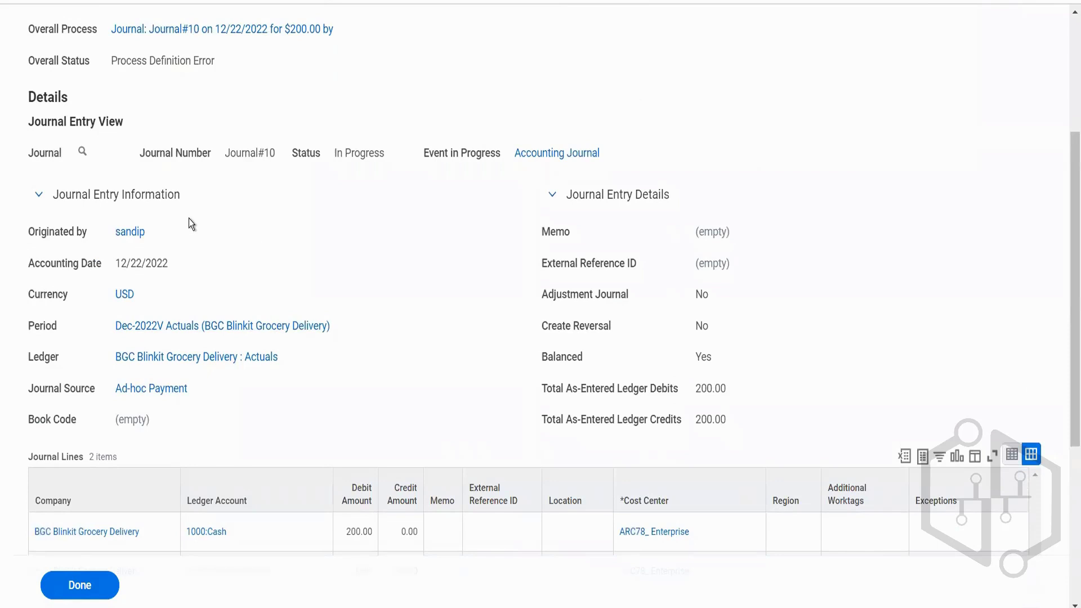
scroll(191, 152, "up", 3)
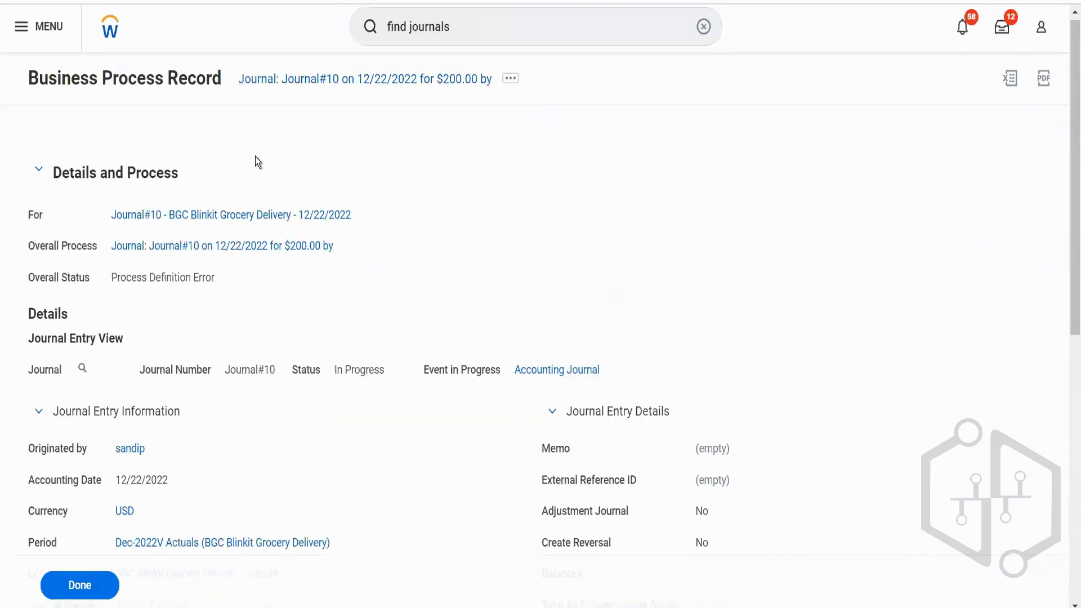
Search for "BP: acc journal" and view the Accounting Journal Event definition for BGC Blinkit Grocery Delivery.
left_click(468, 27)
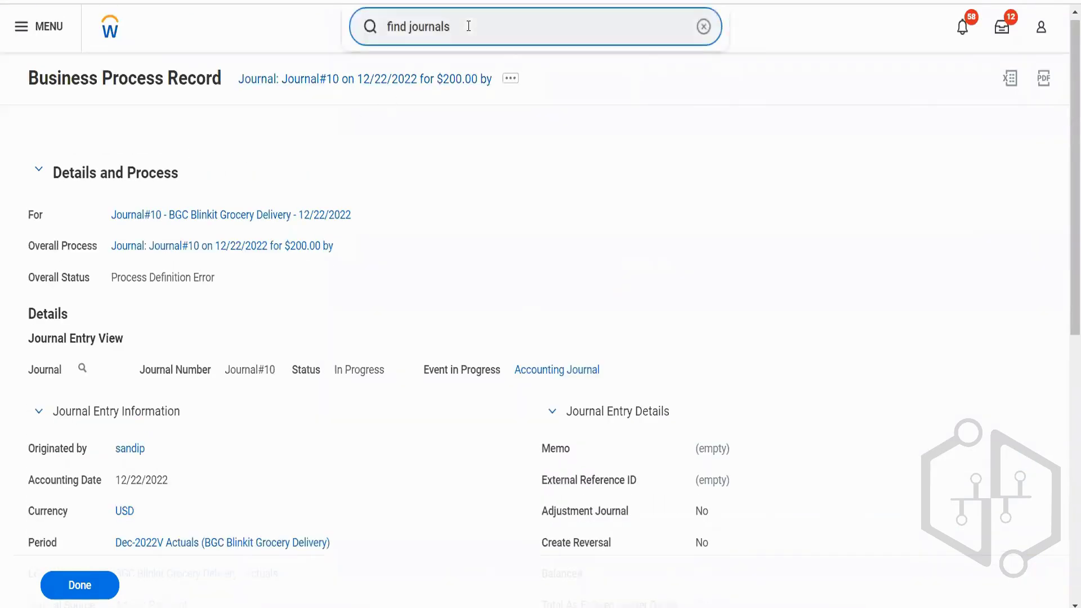
triple_click(469, 27)
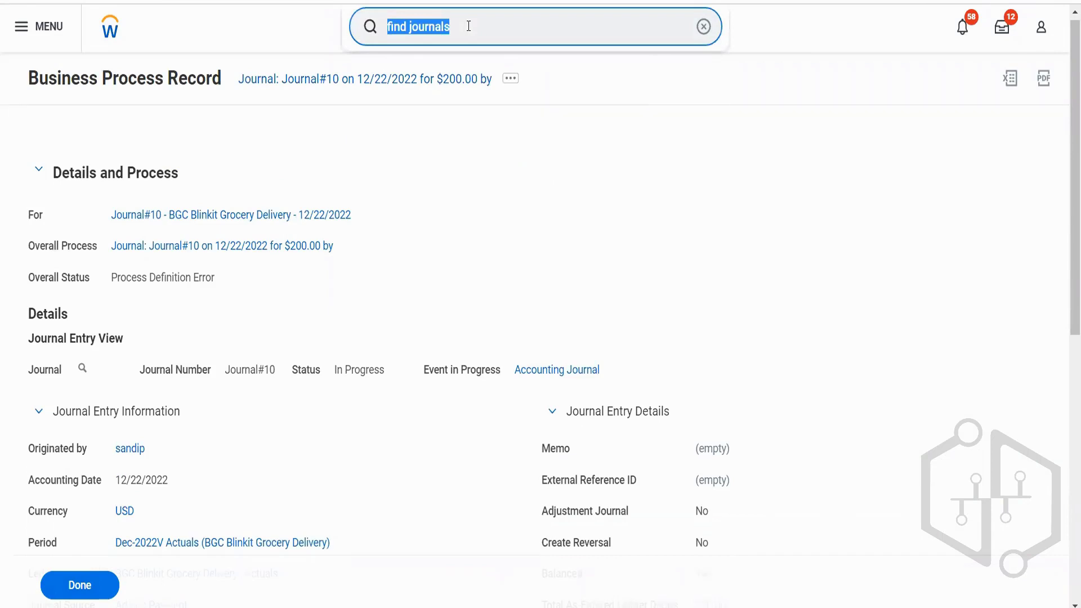
type("BP: acc journal")
key("Return")
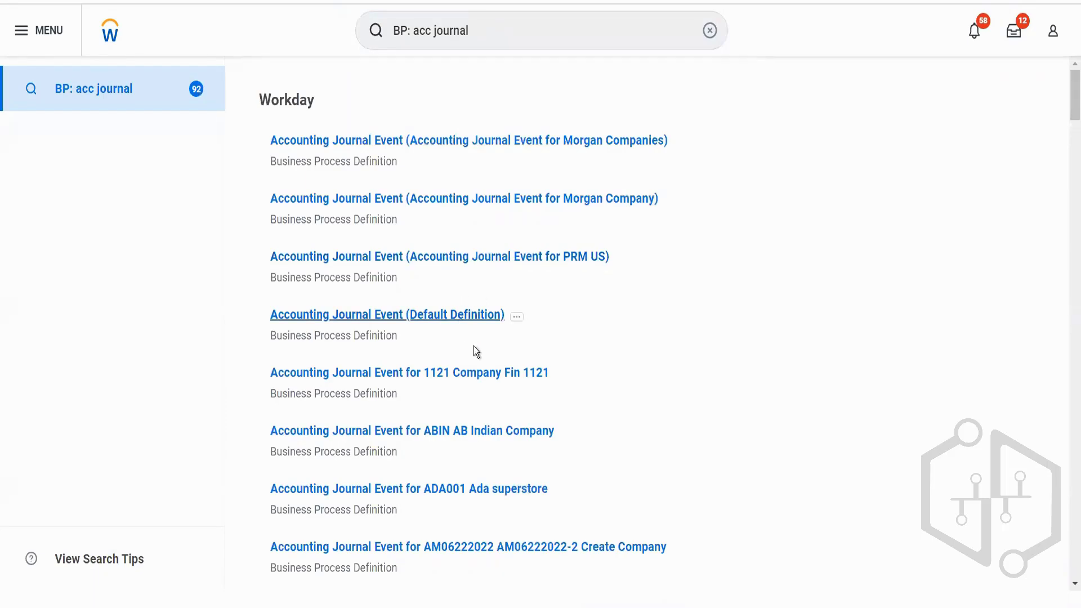
scroll(496, 476, "down", 2)
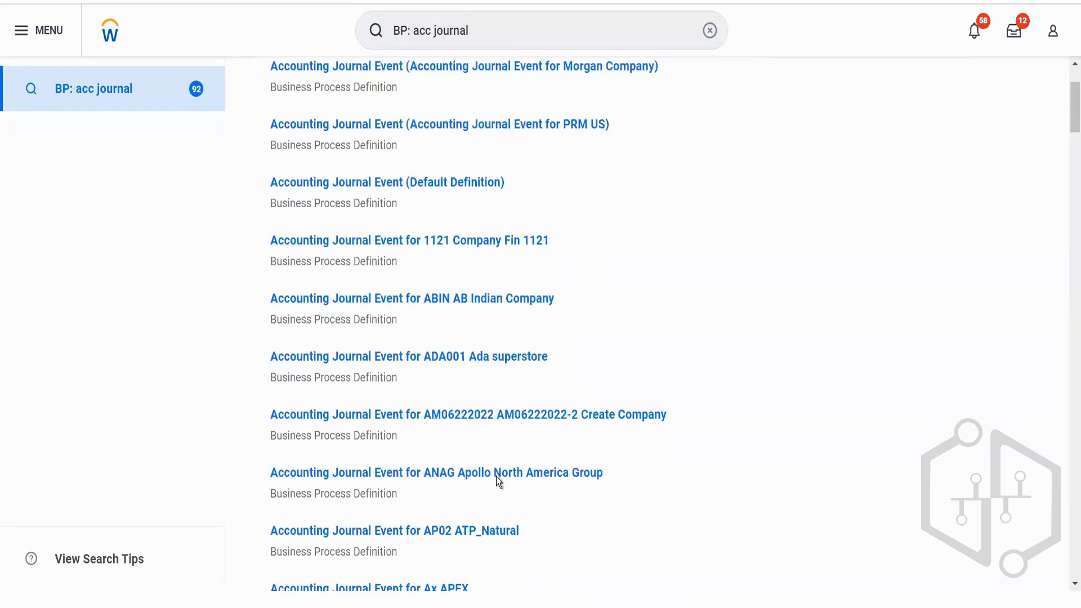
scroll(495, 479, "down", 2)
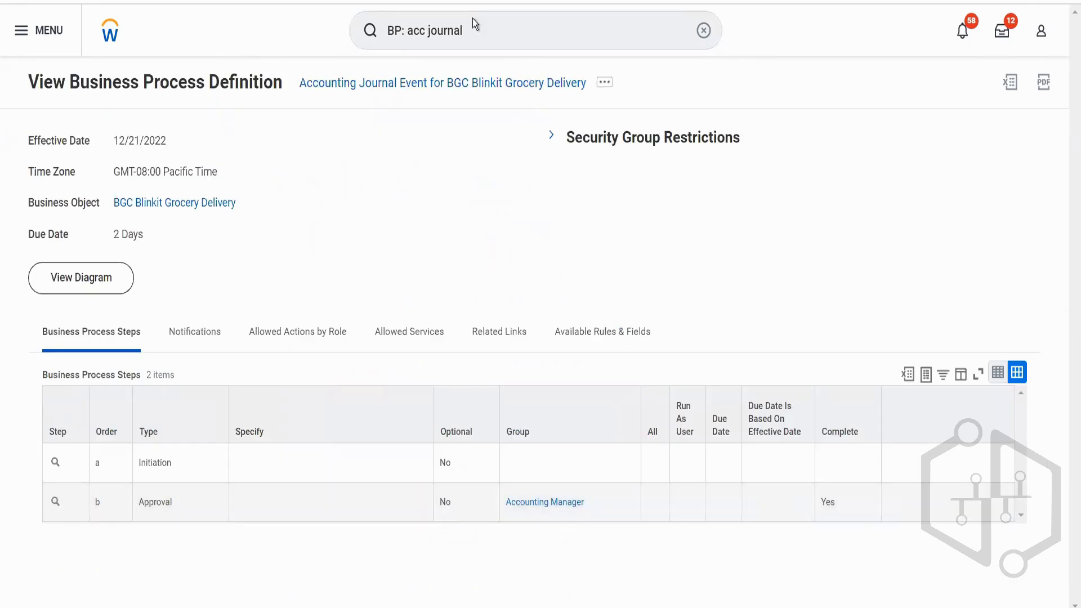
Start creating a new journal and set its ledger to BGC Blinkit Grocery Delivery : Actuals.
left_click_drag(471, 31, 329, 49)
type("cr journal")
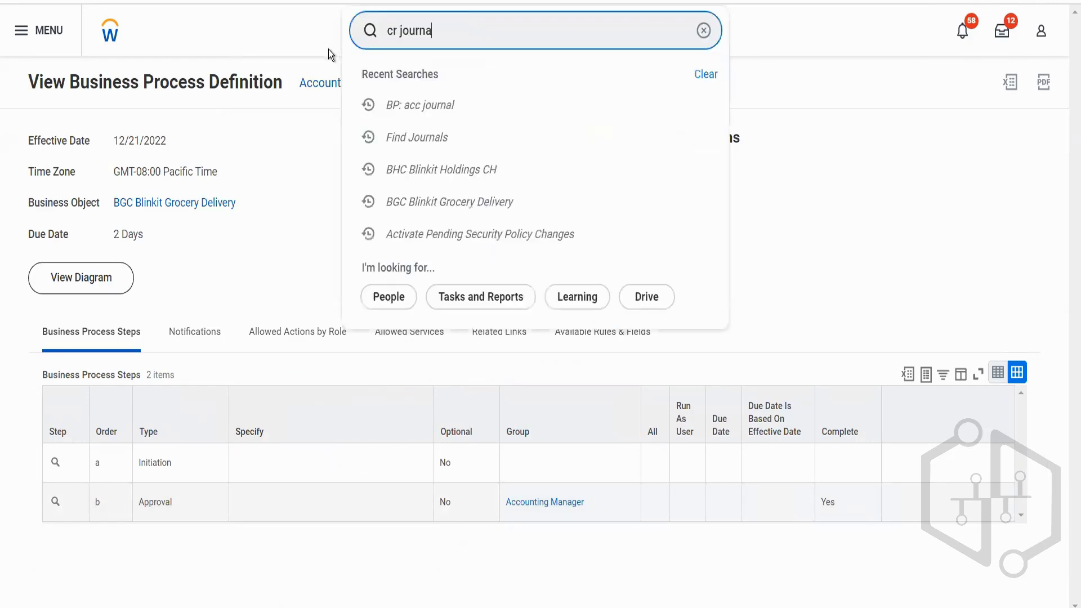
left_click(380, 89)
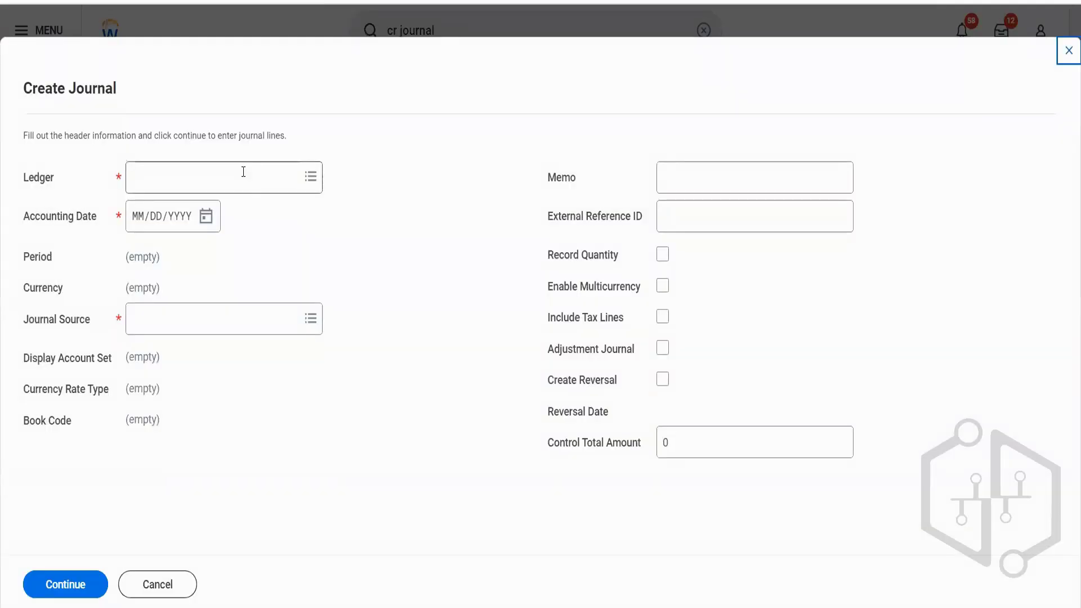
left_click(243, 172)
type("bgc")
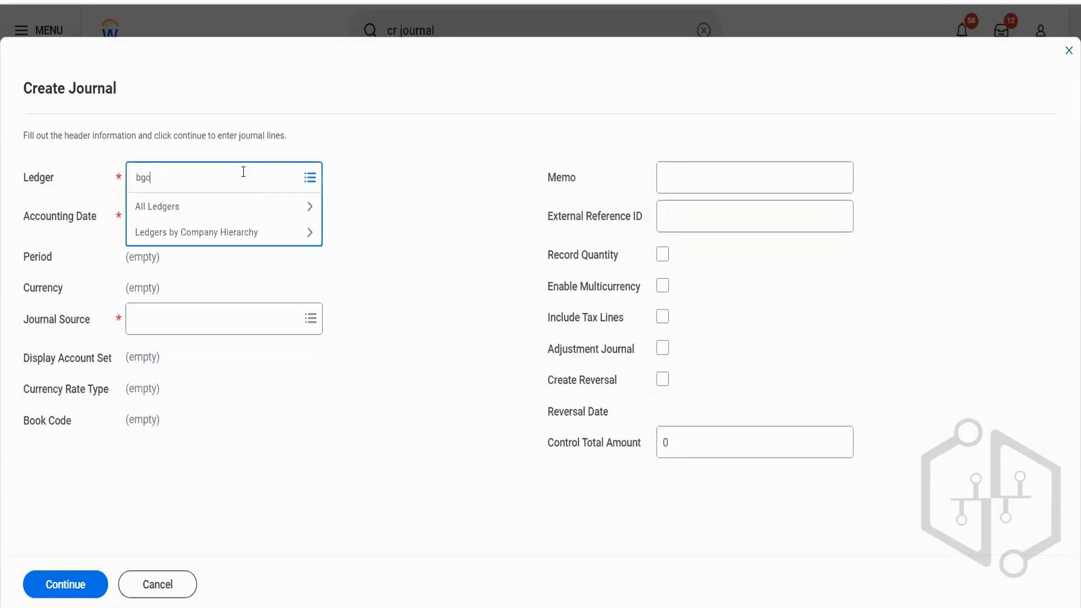
key("Return")
Set the accounting date to 12/22/2022 and the journal source to Asset Disposal, and continue to the journal lines.
left_click(206, 226)
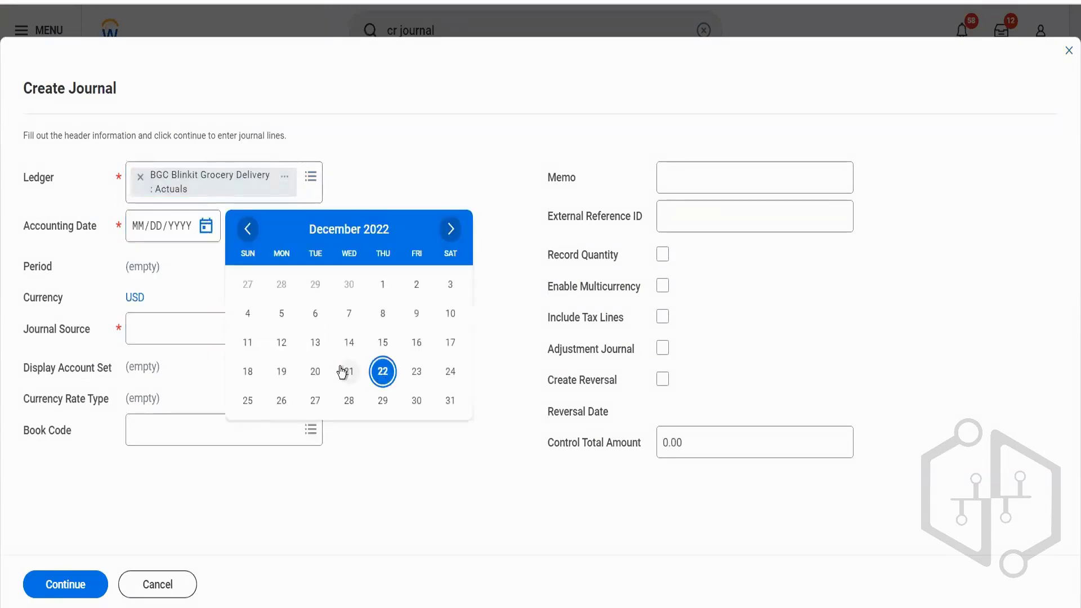
left_click(382, 373)
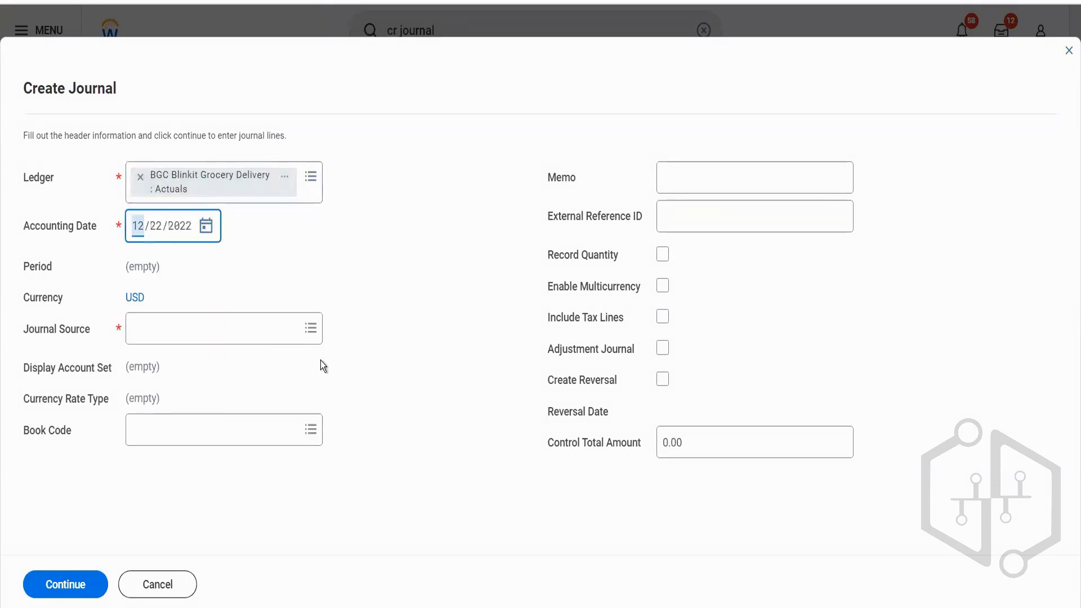
left_click(258, 332)
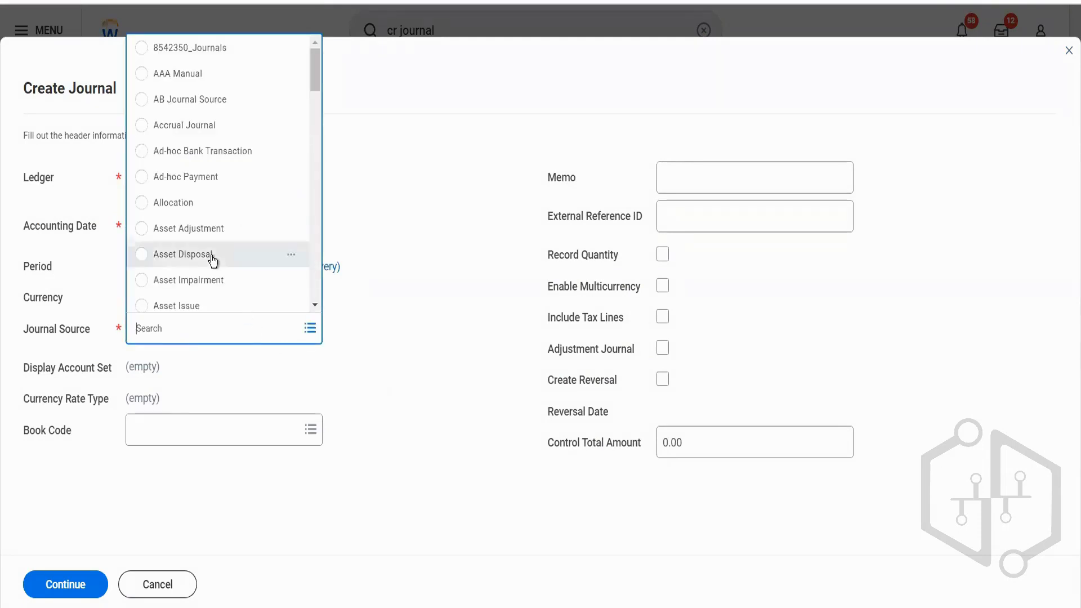
left_click(214, 254)
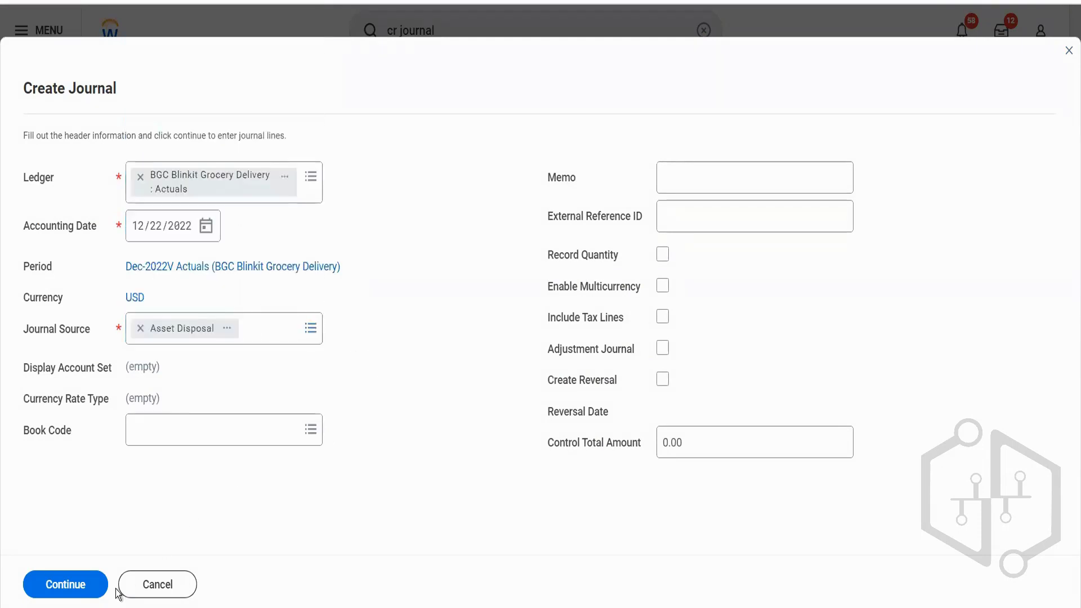
left_click(78, 585)
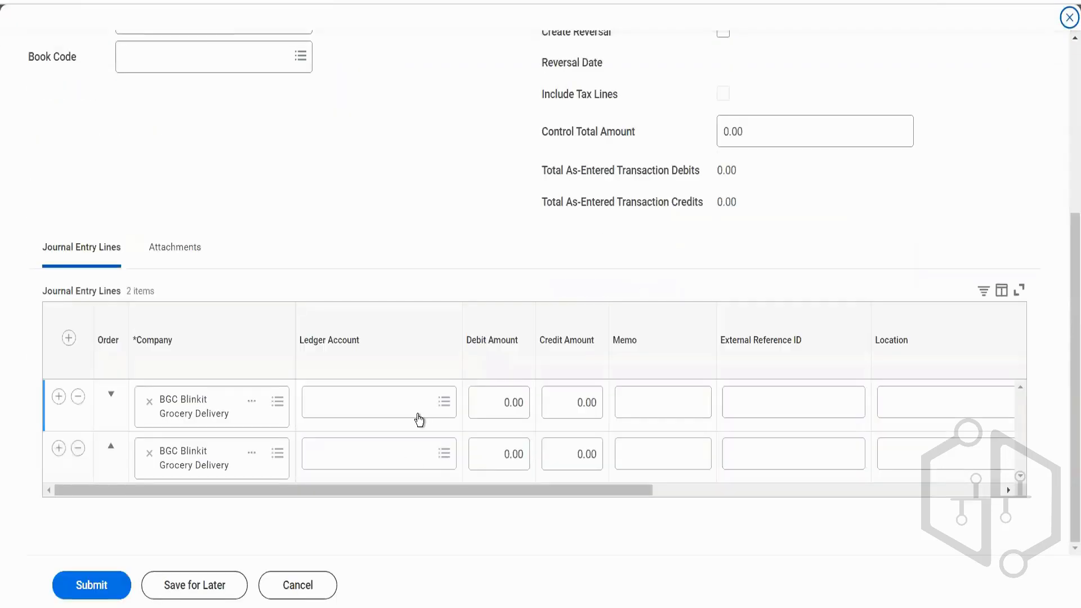
Assign ledger account 1000:Cash to the first journal line and 2000:Accounts Payable to the second.
left_click(419, 419)
type("1000")
key("Return")
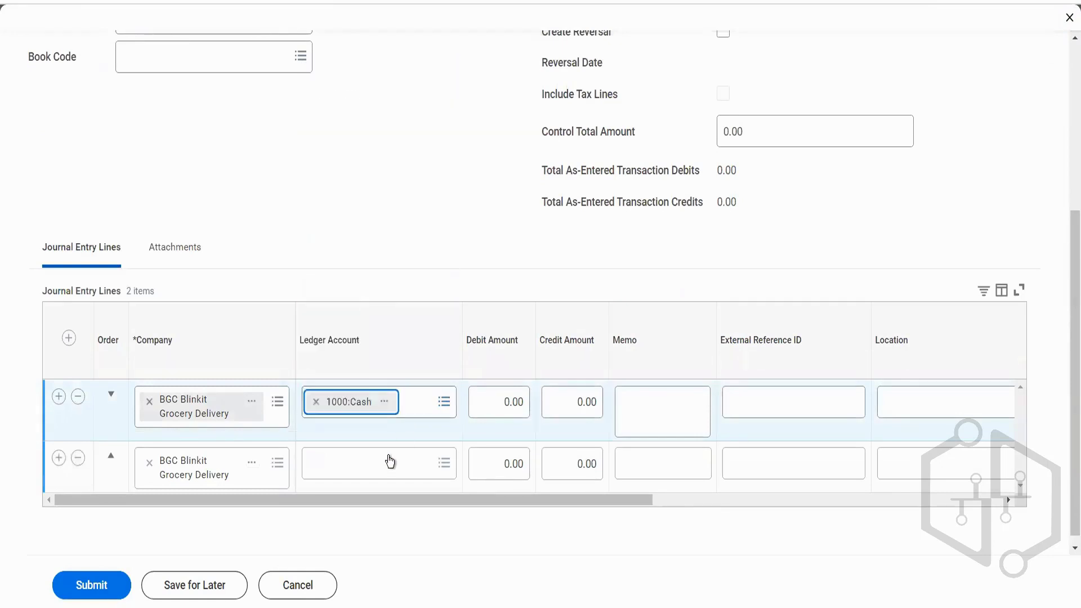
left_click(390, 459)
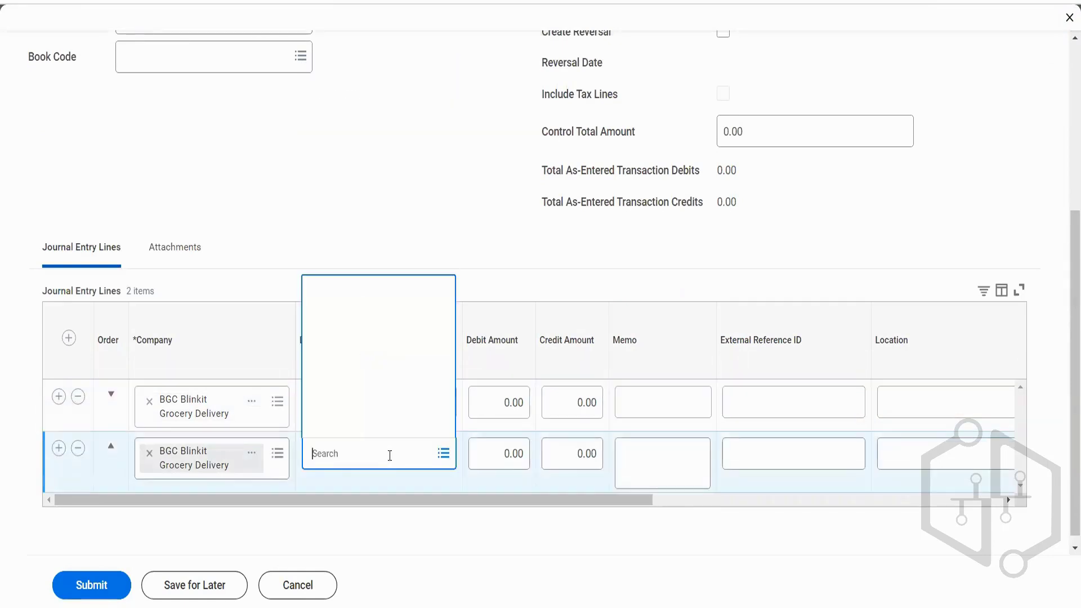
type("2000")
key("Return")
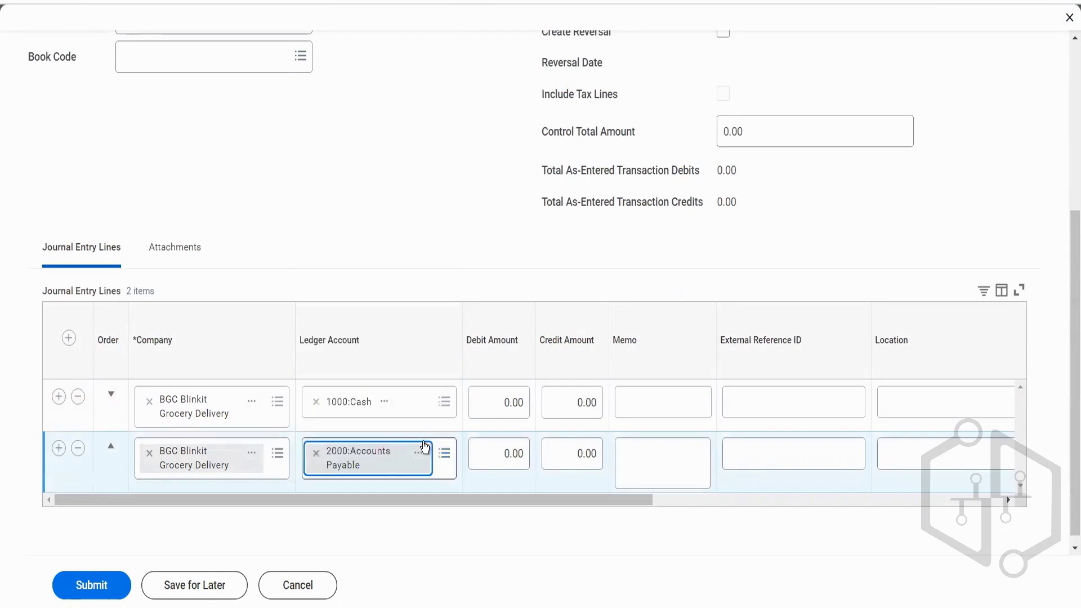
Enter a 1500 debit on the 1000:Cash line and a 1500 credit on the 2000:Accounts Payable line.
left_click(509, 405)
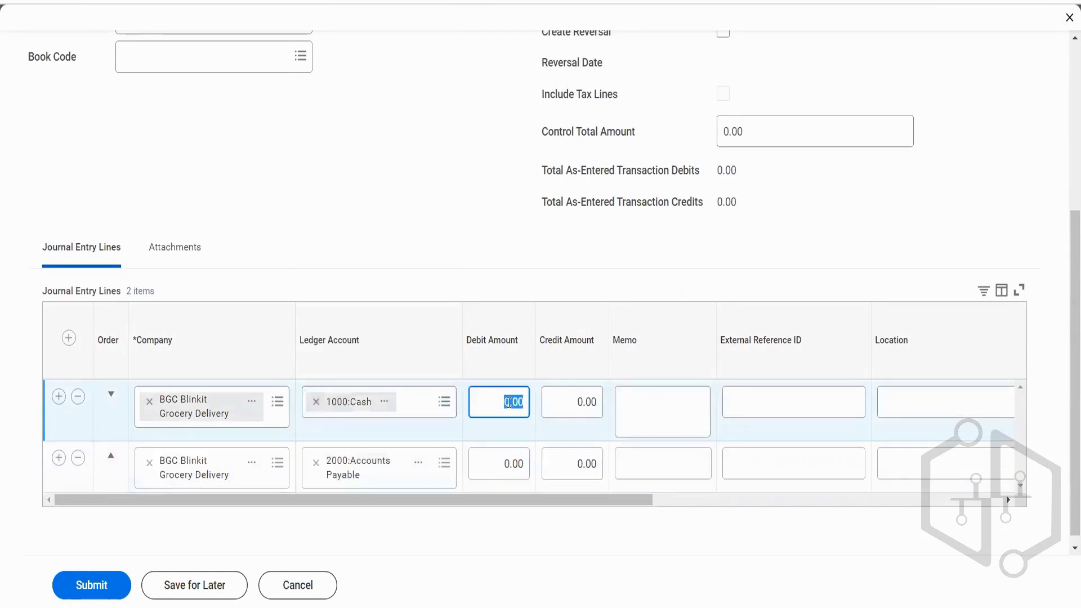
type("1500")
key("Tab")
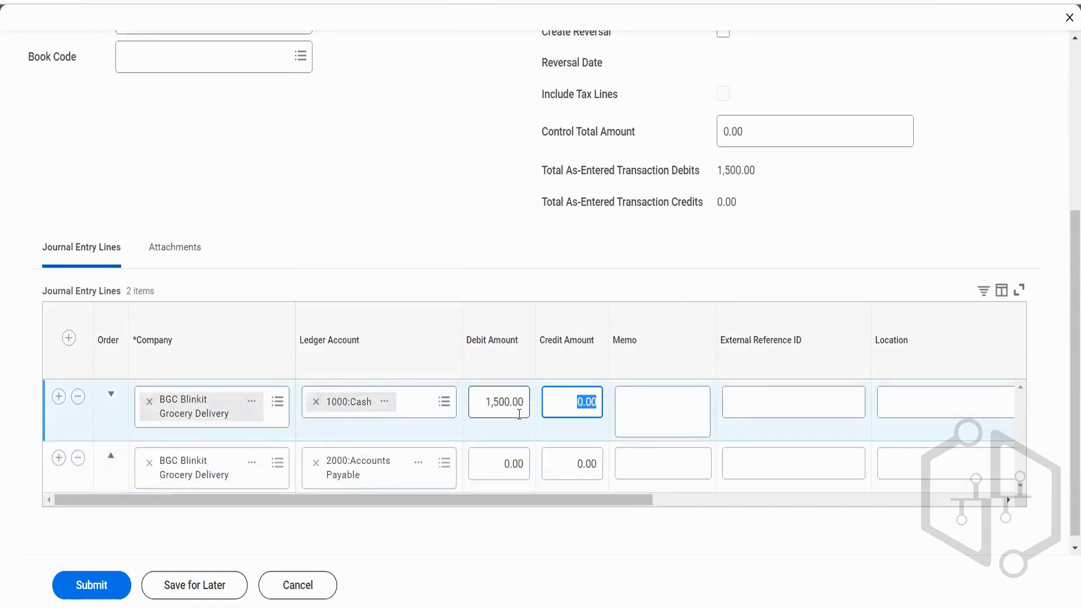
left_click(575, 466)
type("1500")
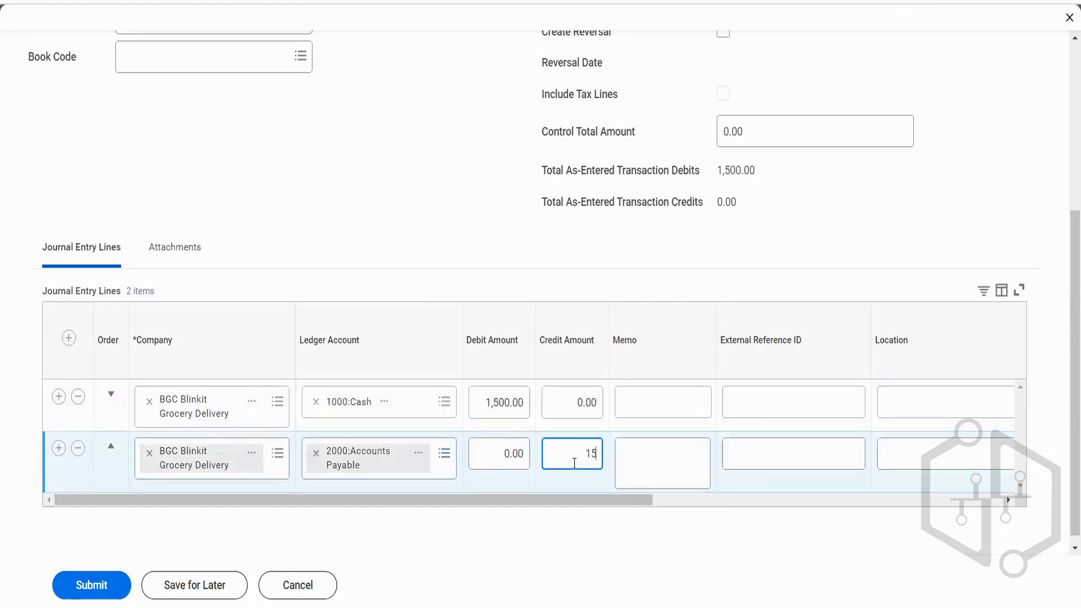
key("Tab")
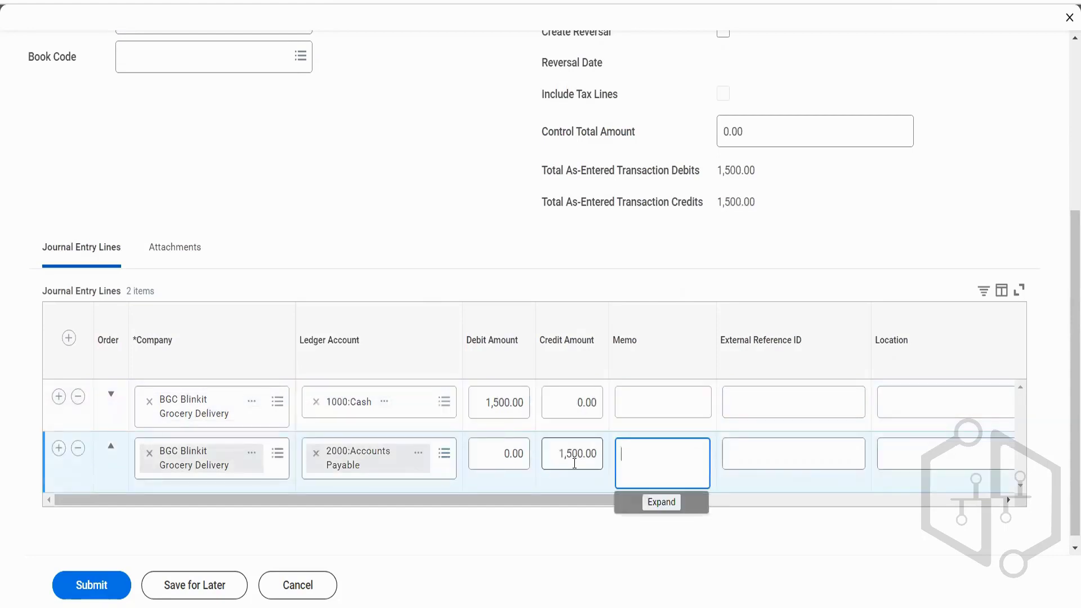
Set the cost center of both journal lines to ARC78_ Enterprise and submit the journal.
left_click(863, 500)
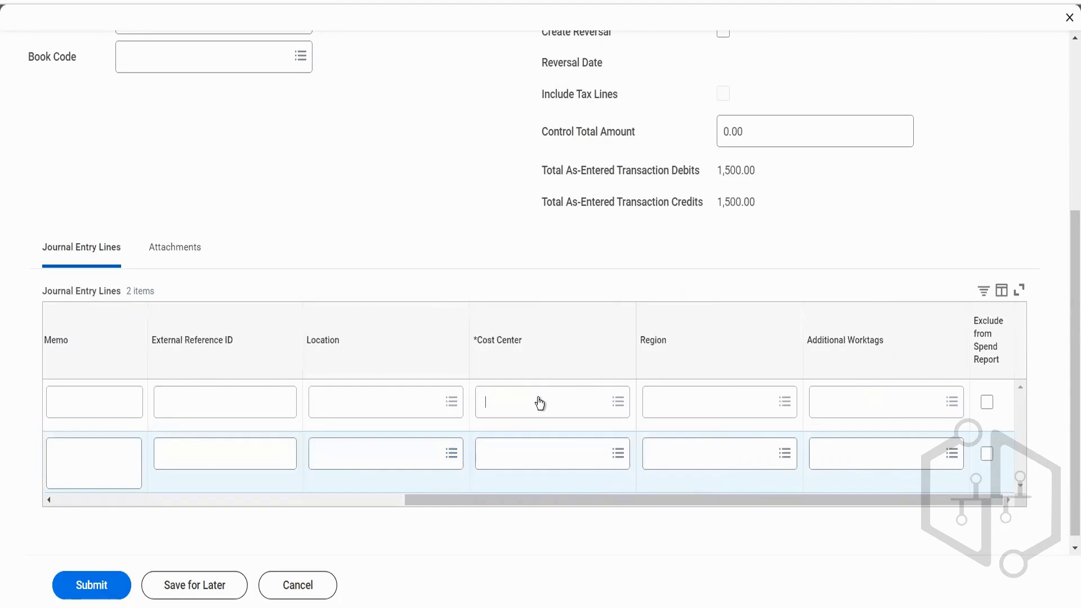
left_click(539, 403)
type("arc")
key("Return")
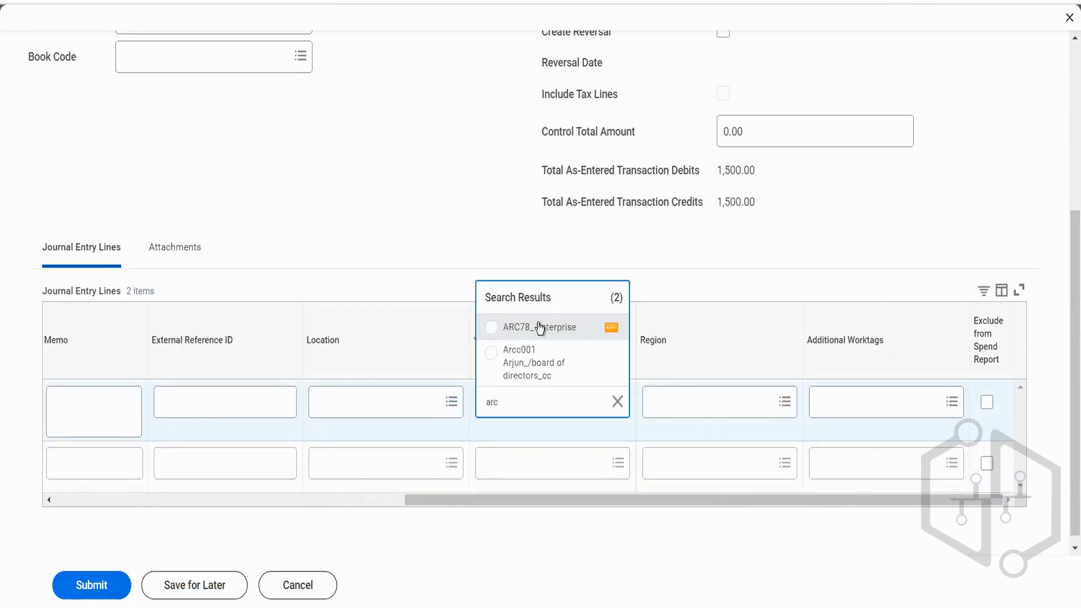
left_click(540, 327)
left_click(516, 464)
type("arc")
key("Return")
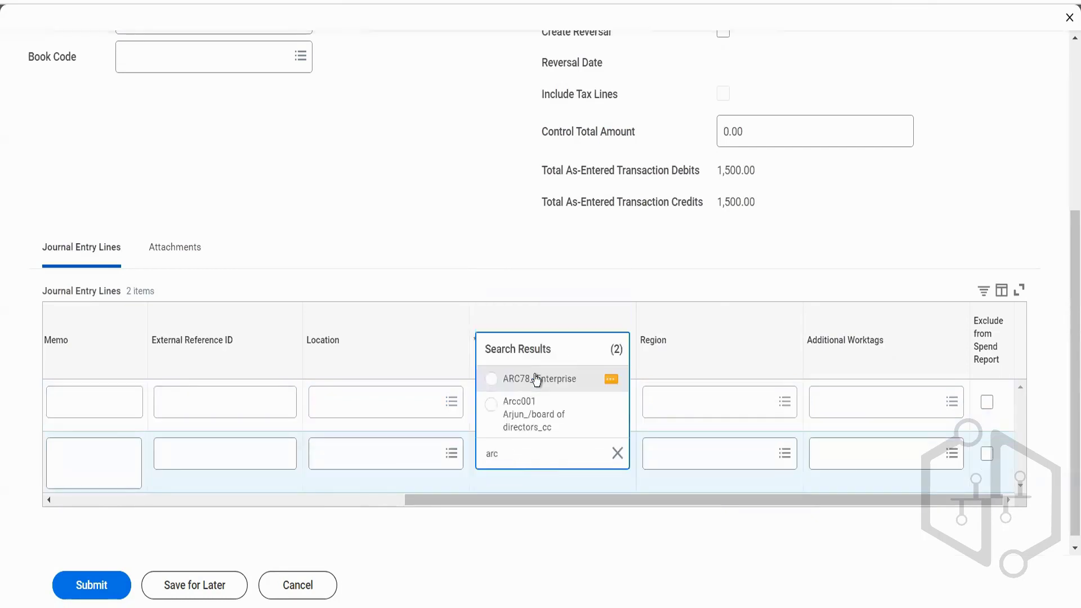
left_click(536, 379)
left_click(106, 587)
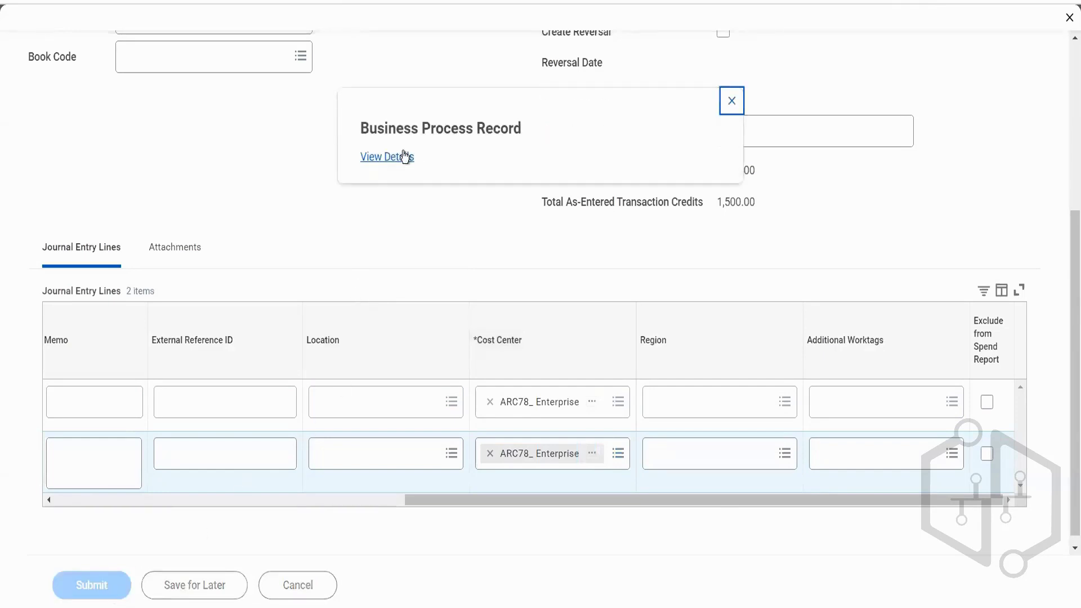
Open the new journal's business process record and examine its overall status, journal lines, status history and approval thresholds.
left_click(403, 157)
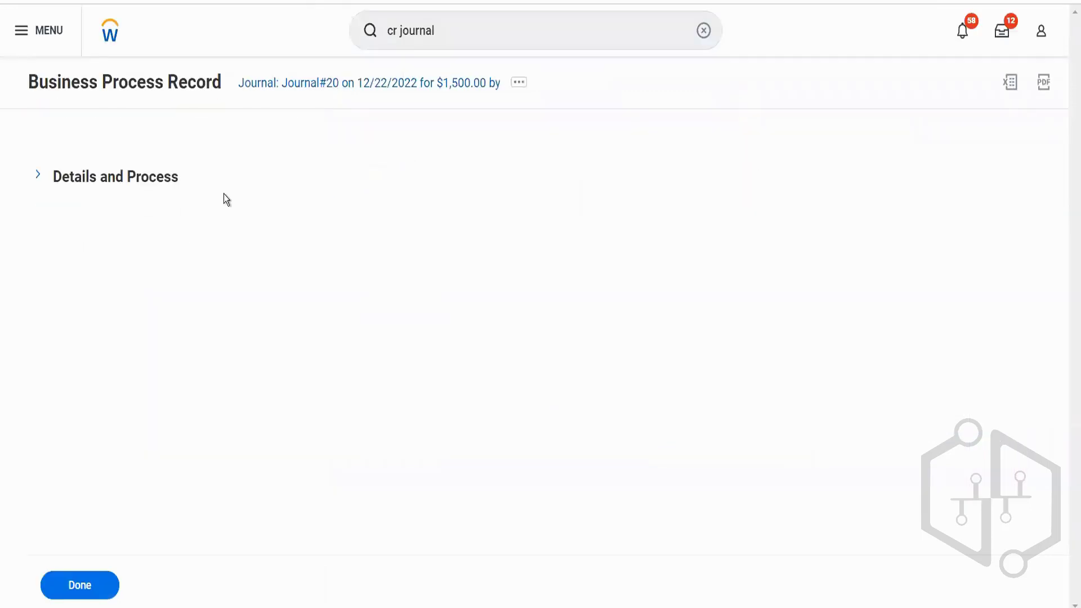
left_click(143, 182)
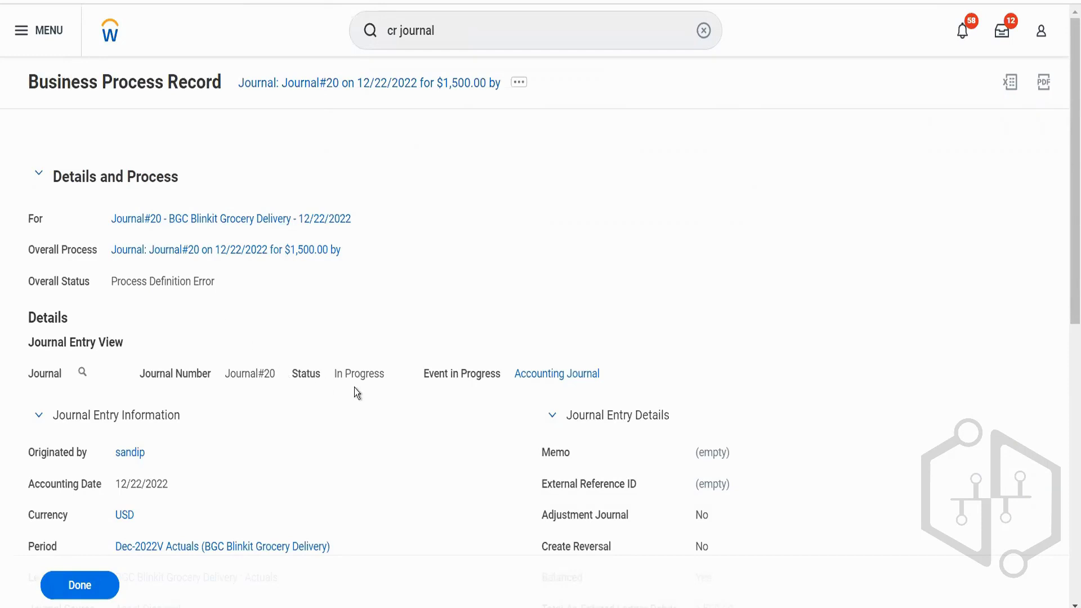
scroll(357, 394, "down", 2)
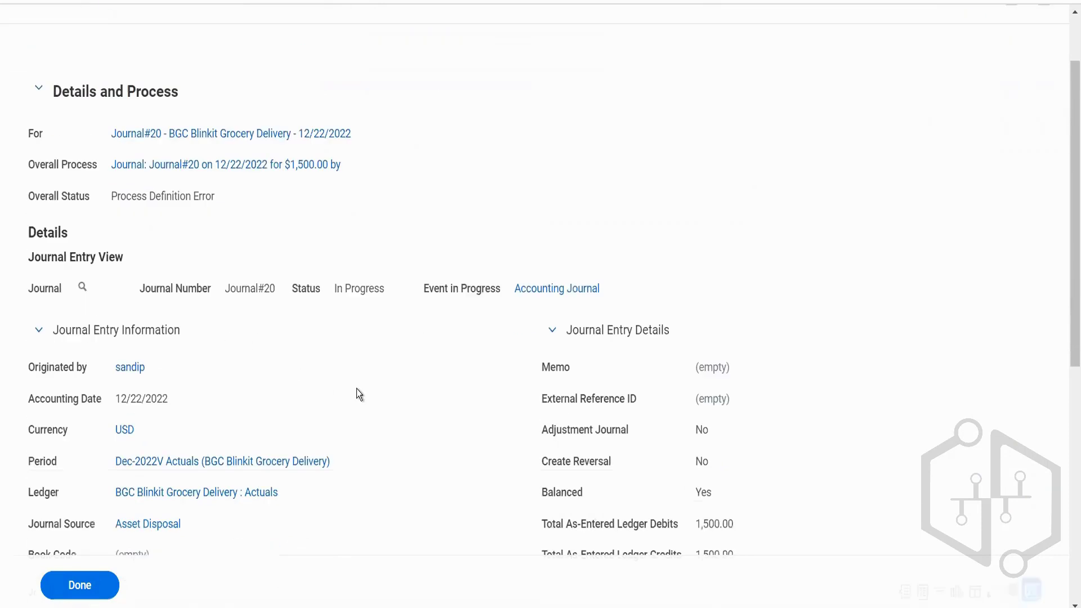
left_click(123, 329)
left_click(123, 330)
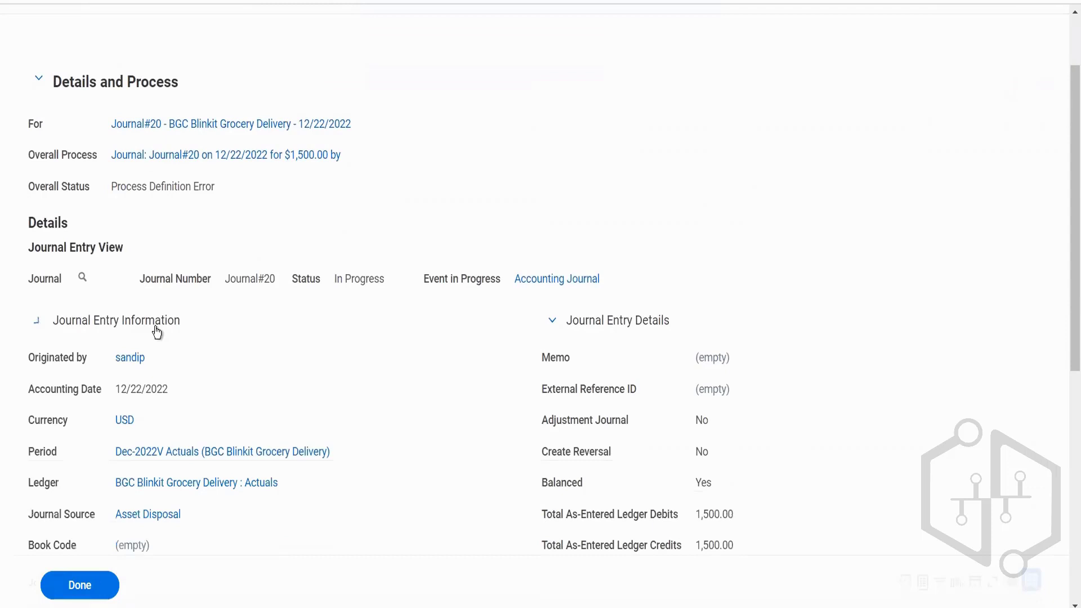
scroll(293, 378, "down", 5)
scroll(293, 378, "down", 3)
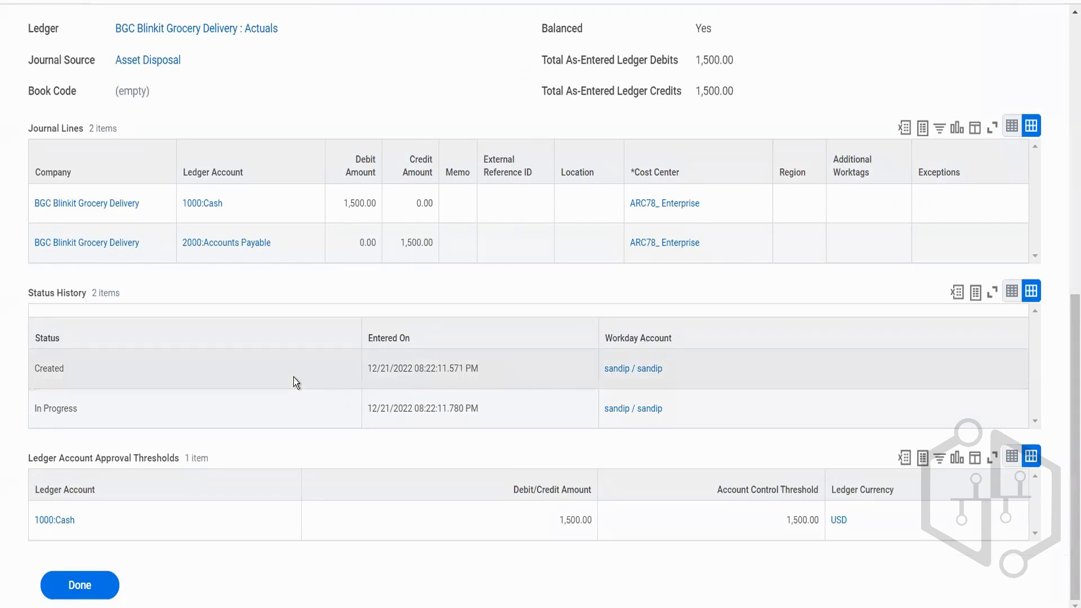
scroll(293, 378, "up", 3)
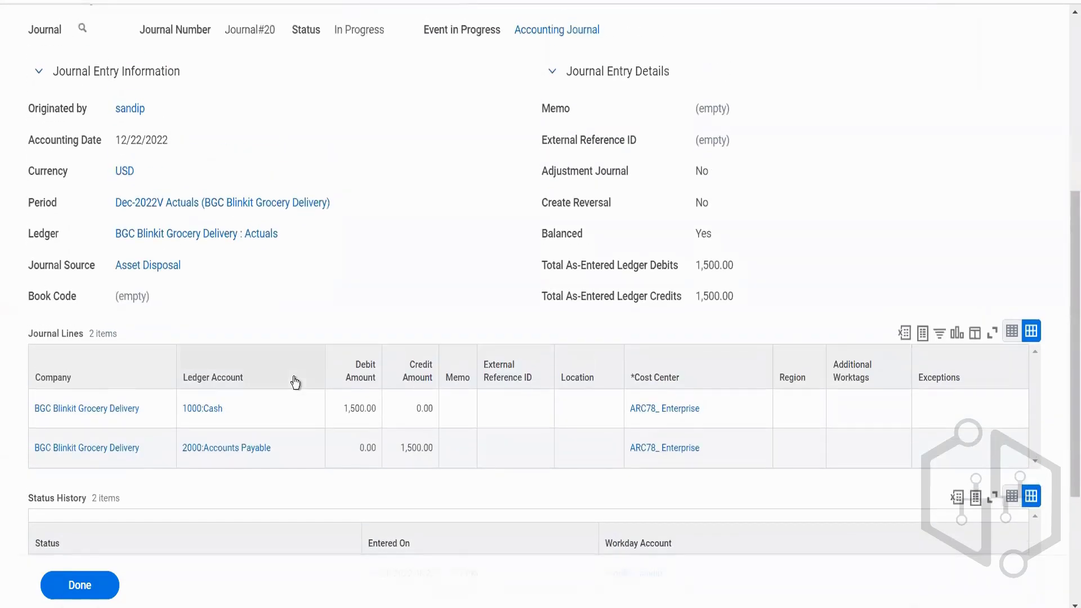
scroll(295, 382, "up", 3)
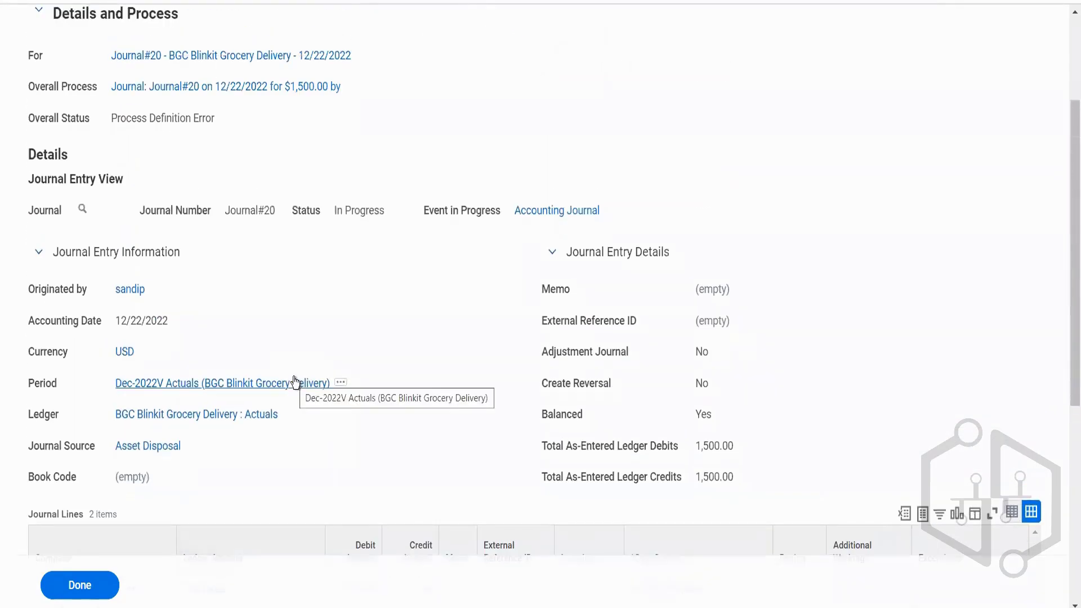